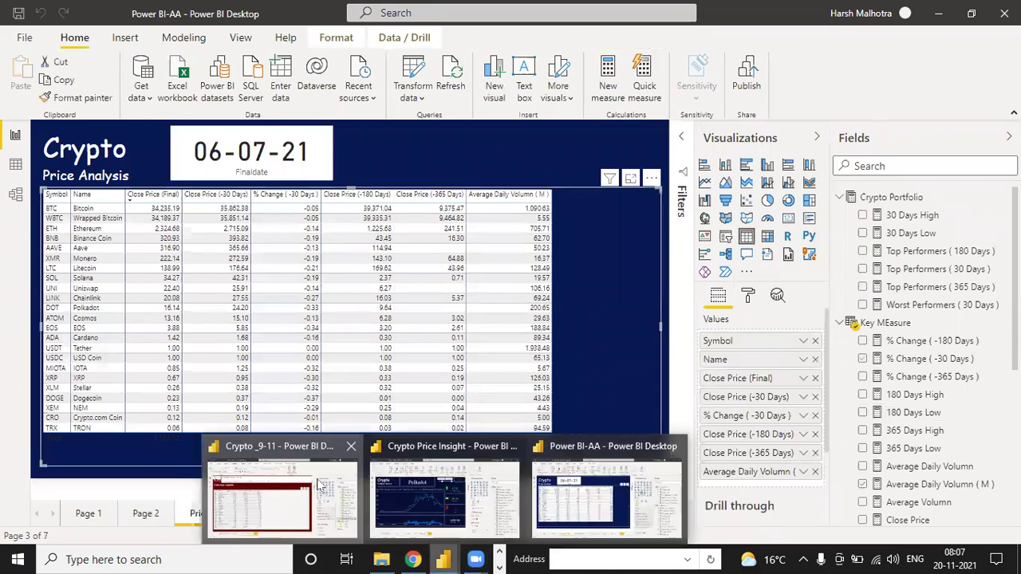
- Create a new measure in the Key Measure table of the Crypto _9-11 report and name it "% change ( -30 Days )"
{"action": "left_click", "coordinate": [414, 189]}
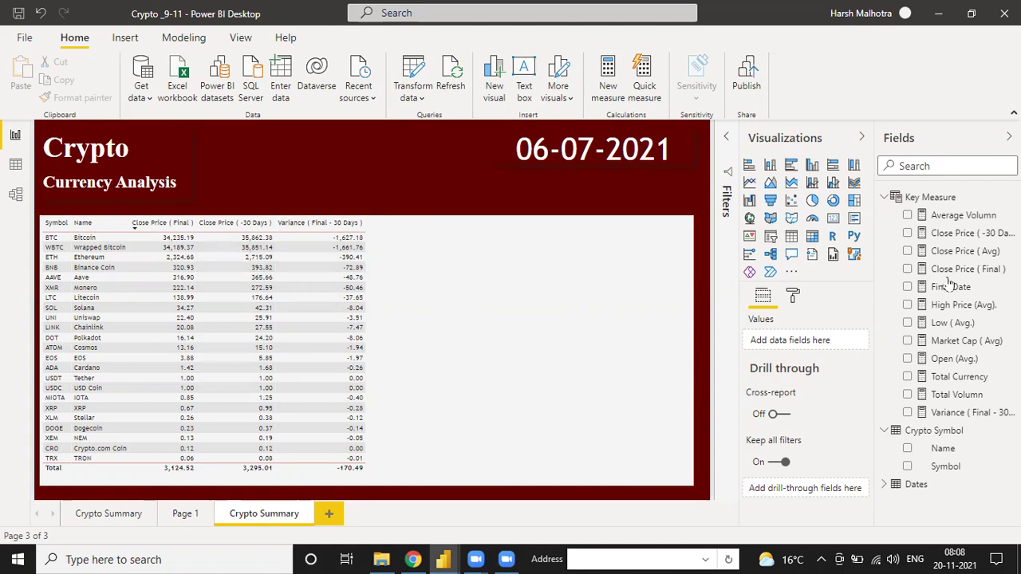
{"action": "left_click", "coordinate": [1009, 197]}
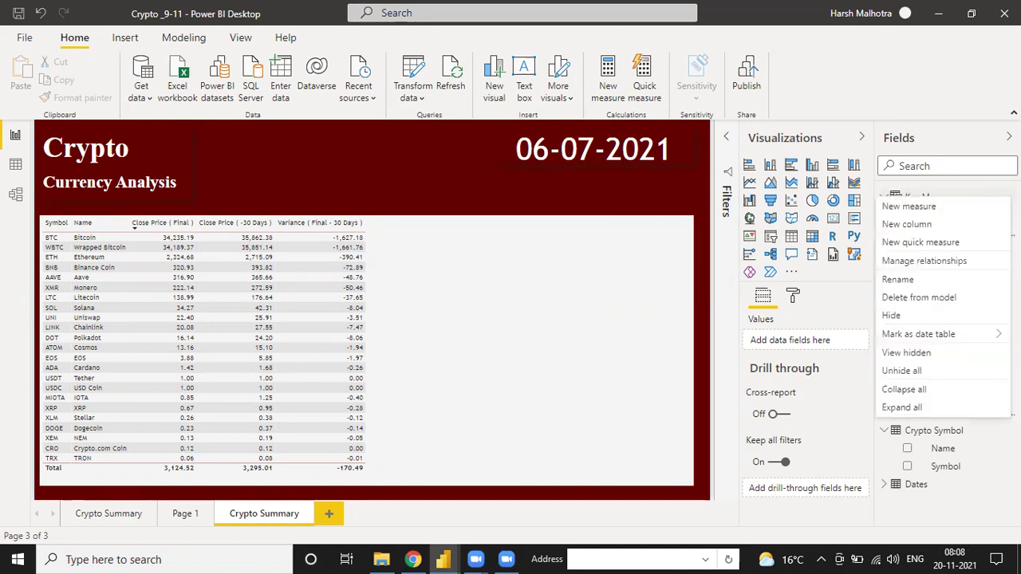
{"action": "left_click", "coordinate": [960, 208]}
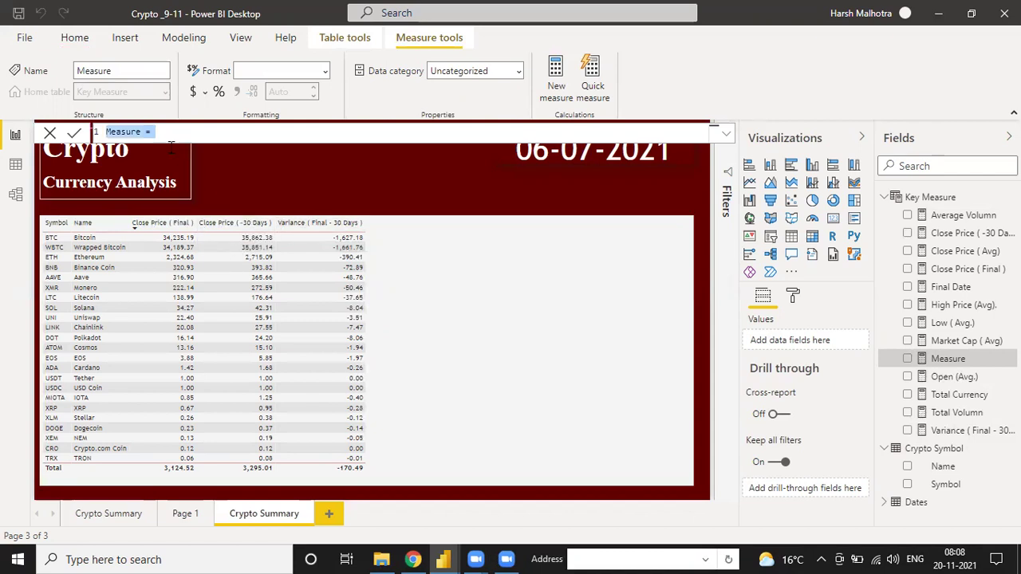
{"action": "left_click", "coordinate": [146, 130]}
{"action": "key", "text": "BackSpace"}
{"action": "key", "text": "BackSpace"}
{"action": "key", "text": "BackSpace"}
{"action": "key", "text": "BackSpace"}
{"action": "key", "text": "BackSpace"}
{"action": "key", "text": "BackSpace"}
{"action": "key", "text": "BackSpace"}
{"action": "key", "text": "BackSpace"}
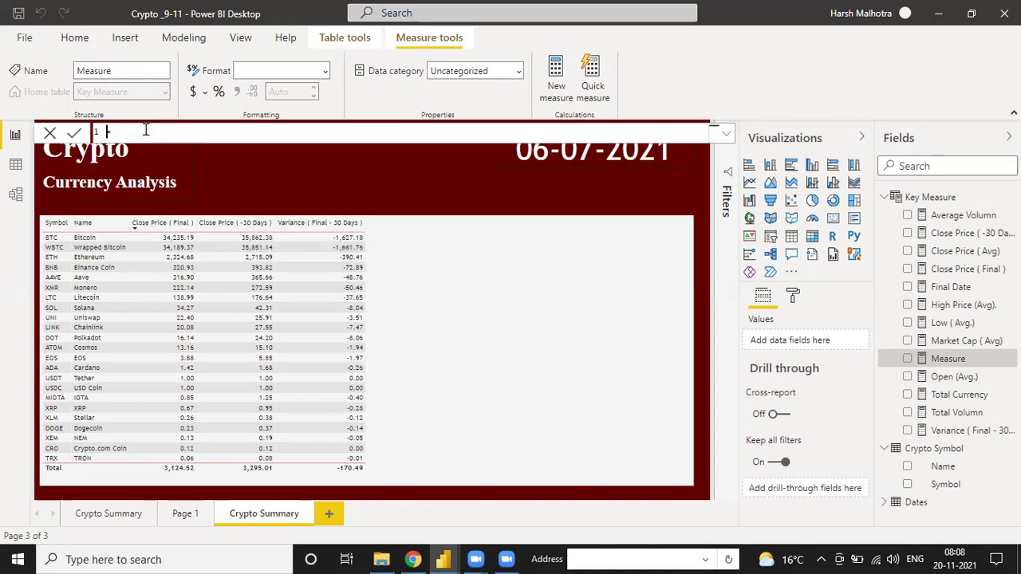
{"action": "type", "text": "% change ( -30 Days"}
{"action": "left_click", "coordinate": [229, 134]}
{"action": "key", "text": "shift+Return"}
{"action": "key", "text": "shift+Return"}
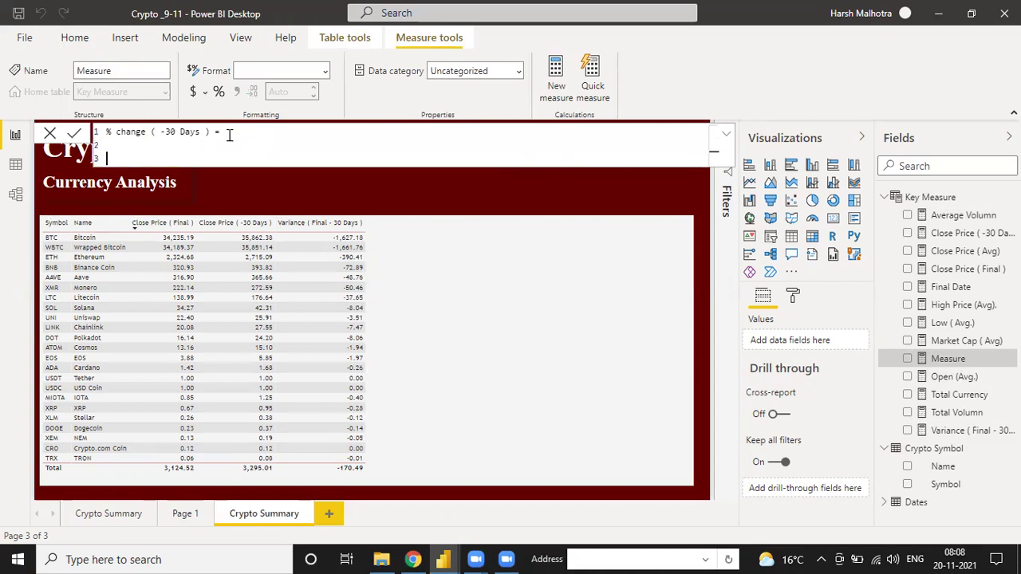
- Define the measure as DIVIDE([Variance ( Final - 30 Days )],'Key Measure'[Close Price ( -30 Days )],0)
{"action": "type", "text": "divide("}
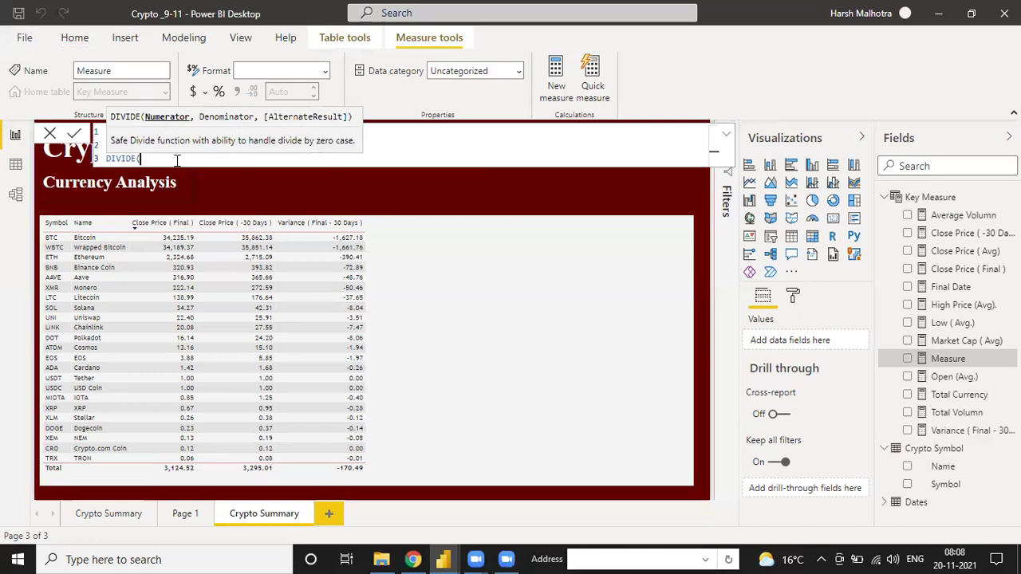
{"action": "type", "text": "var"}
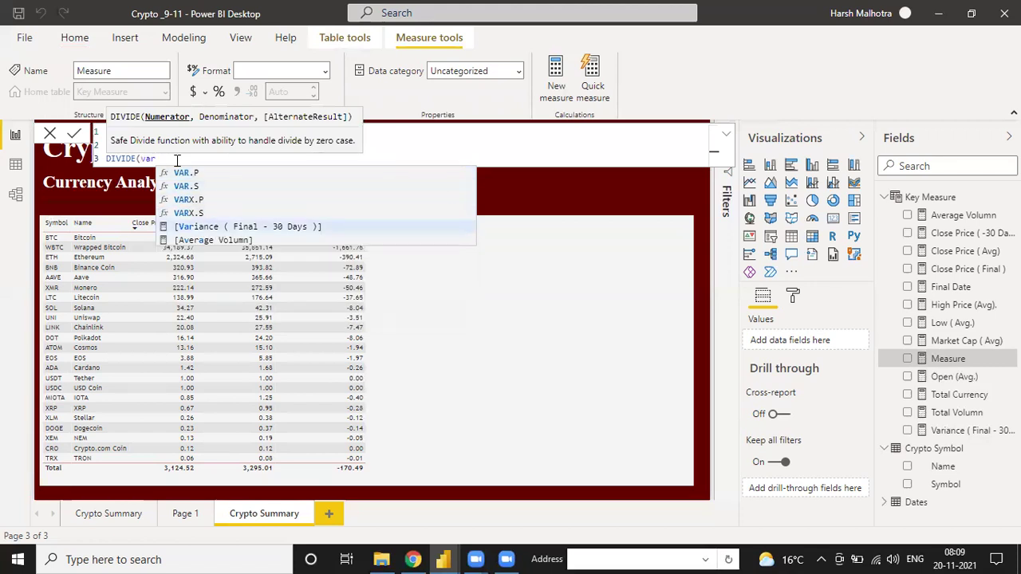
{"action": "key", "text": "Tab"}
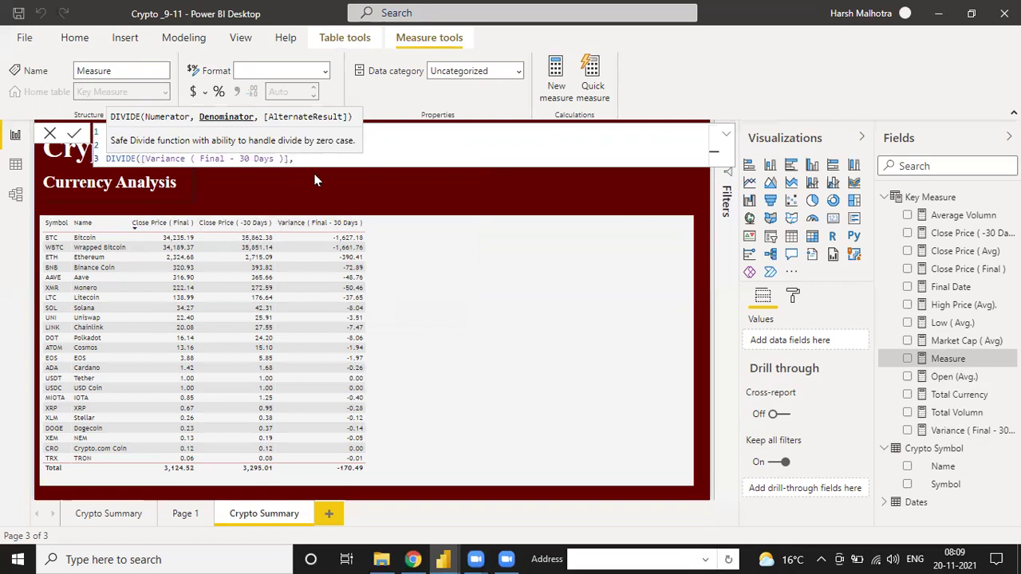
{"action": "type", "text": "'clo"}
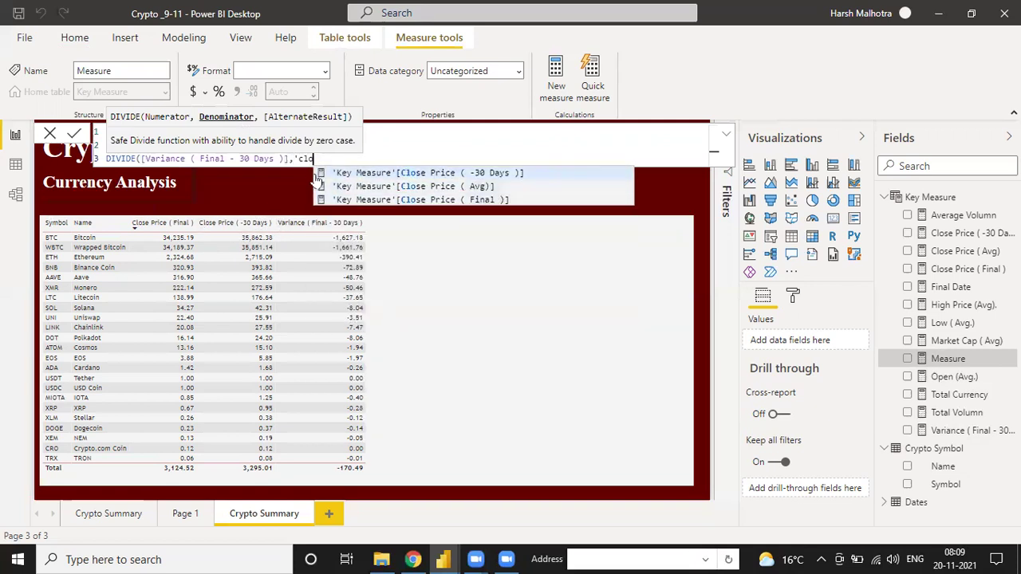
{"action": "left_click", "coordinate": [316, 177]}
{"action": "type", "text": ","}
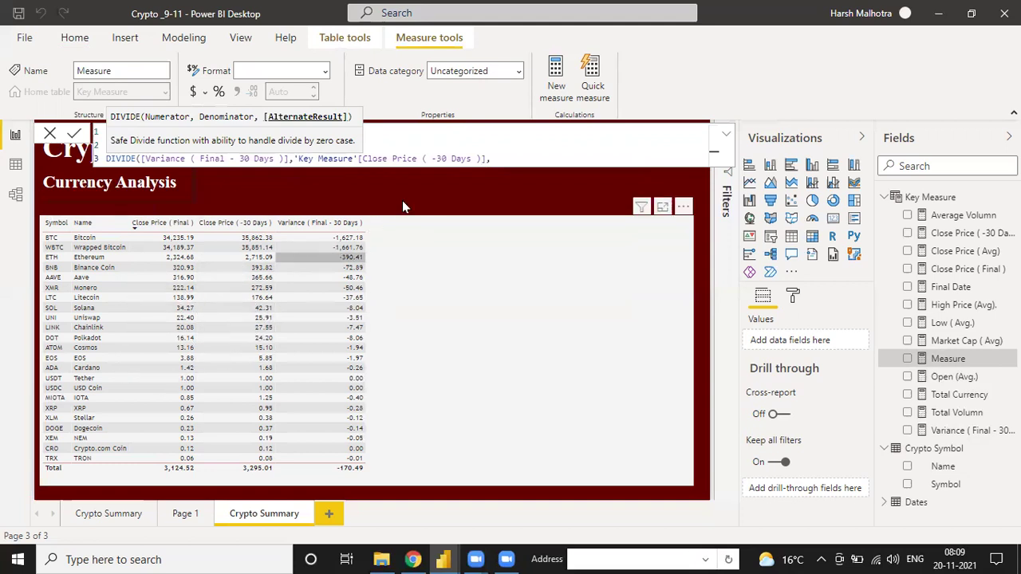
{"action": "type", "text": "0)"}
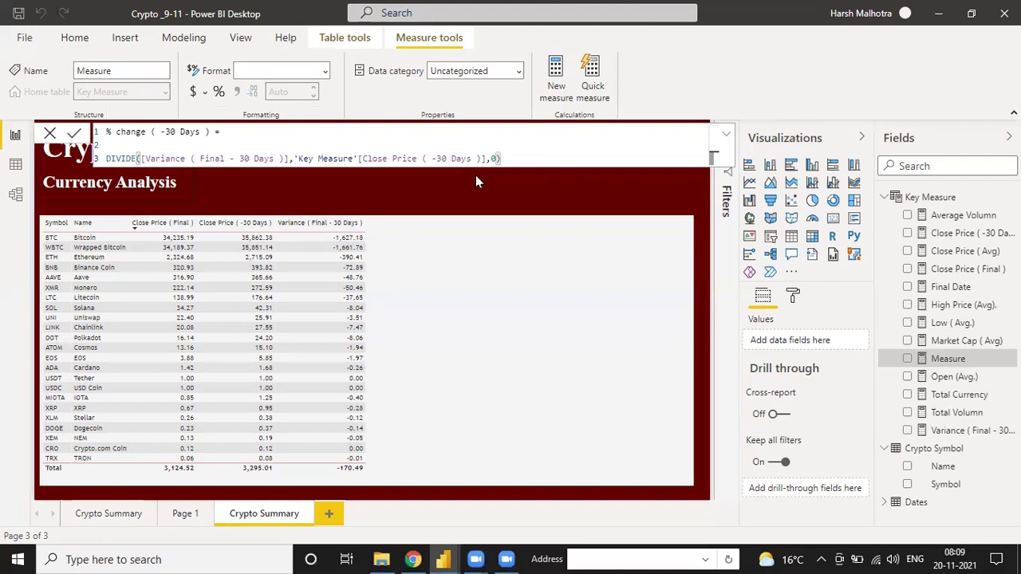
{"action": "key", "text": "Return"}
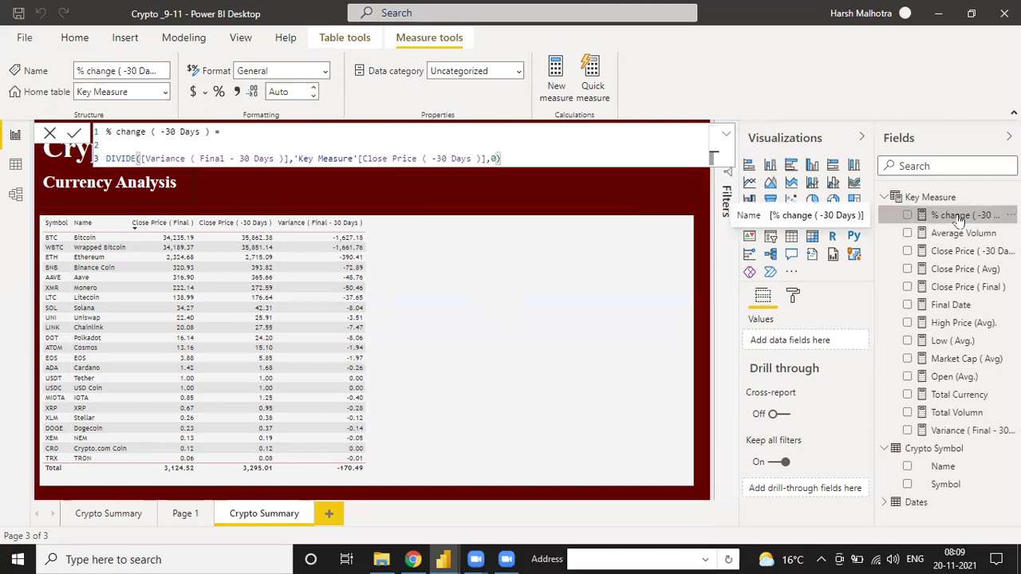
- Format the % change ( -30 Days ) measure as a percentage with 0 decimal places and add it to the currency table
{"action": "left_click", "coordinate": [219, 91]}
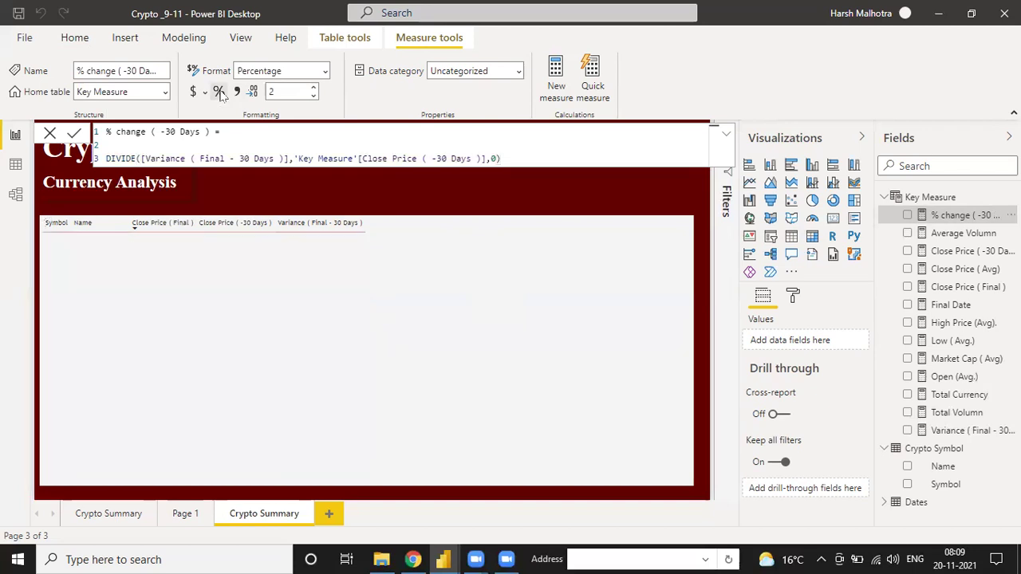
{"action": "left_click_drag", "start_coordinate": [953, 216], "coordinate": [535, 263]}
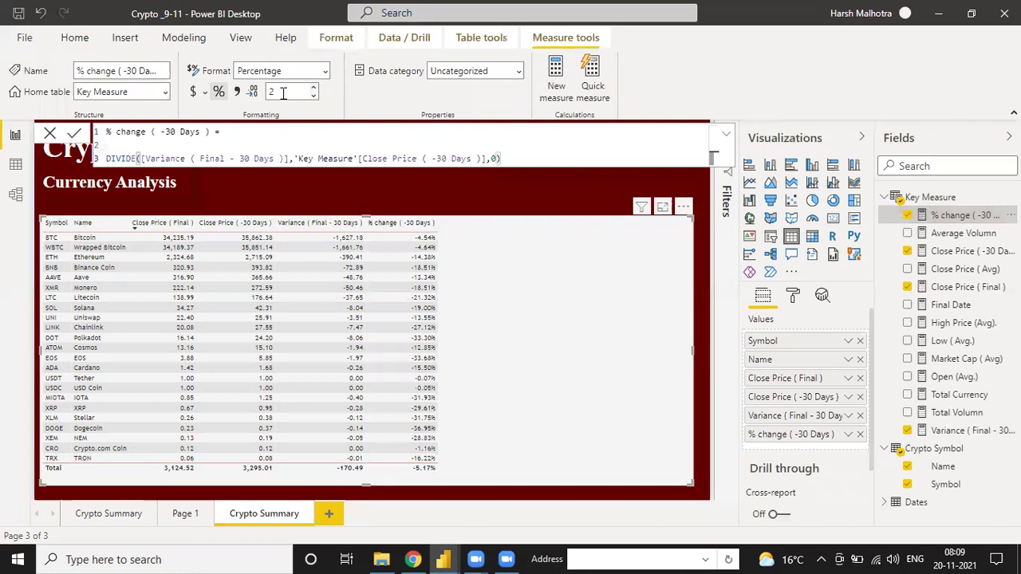
{"action": "left_click", "coordinate": [284, 93]}
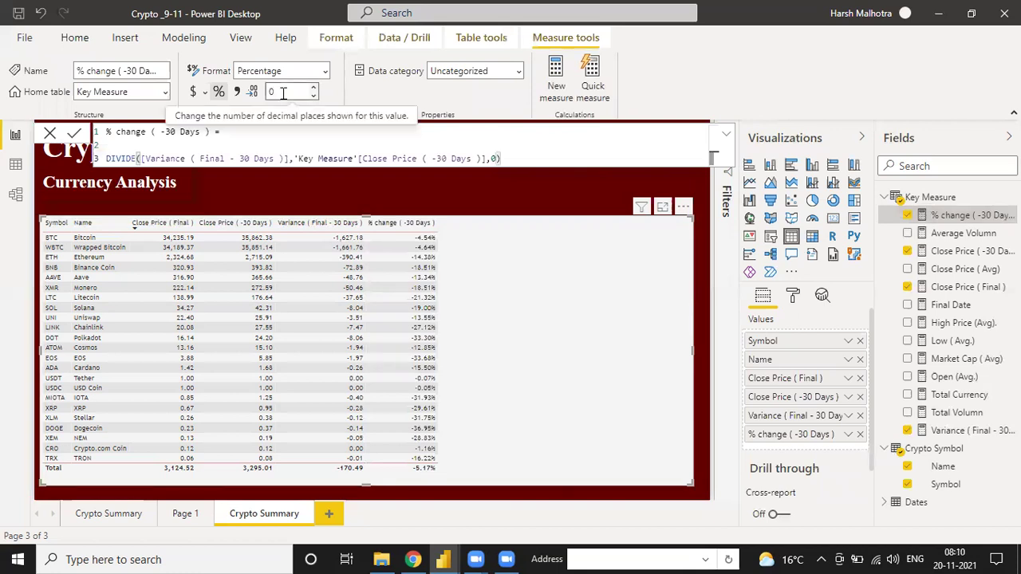
{"action": "type", "text": "2"}
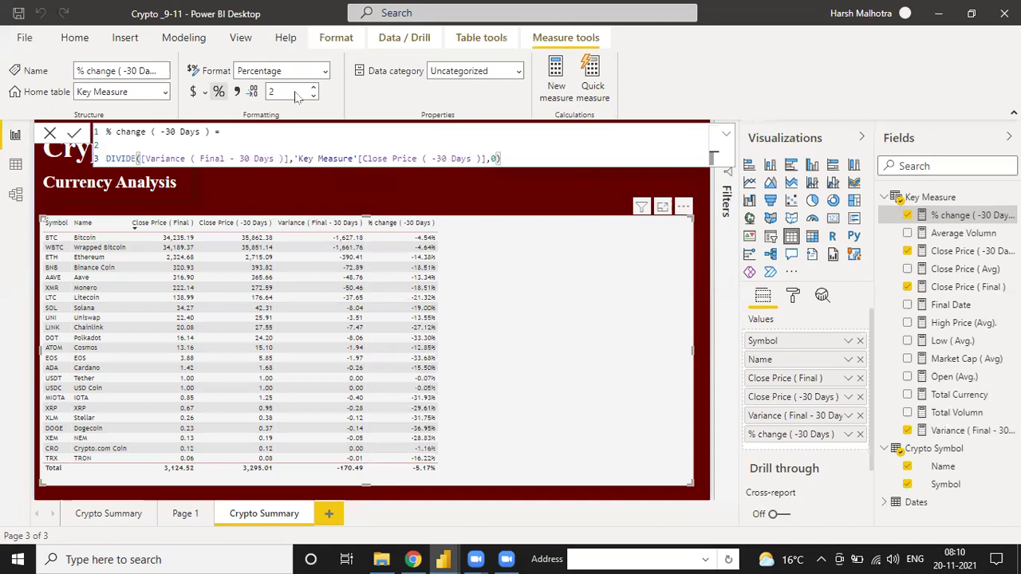
{"action": "key", "text": "BackSpace"}
{"action": "type", "text": "0"}
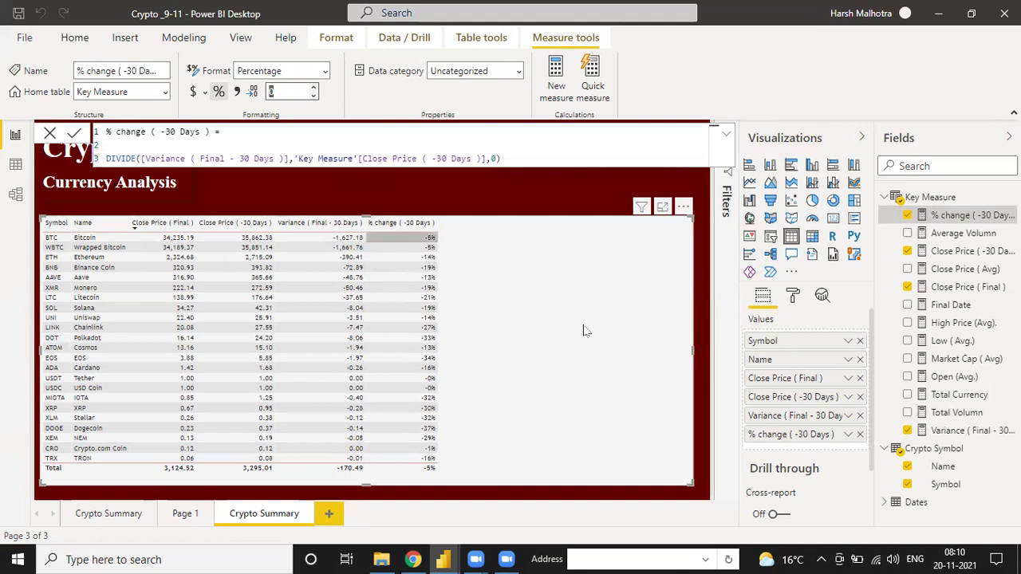
- Remove the Variance ( Final - 30 Days ) column from the currency table and narrow the table visual to free space beside it
{"action": "left_click_drag", "start_coordinate": [690, 481], "coordinate": [508, 492]}
{"action": "left_click_drag", "start_coordinate": [644, 484], "coordinate": [674, 482]}
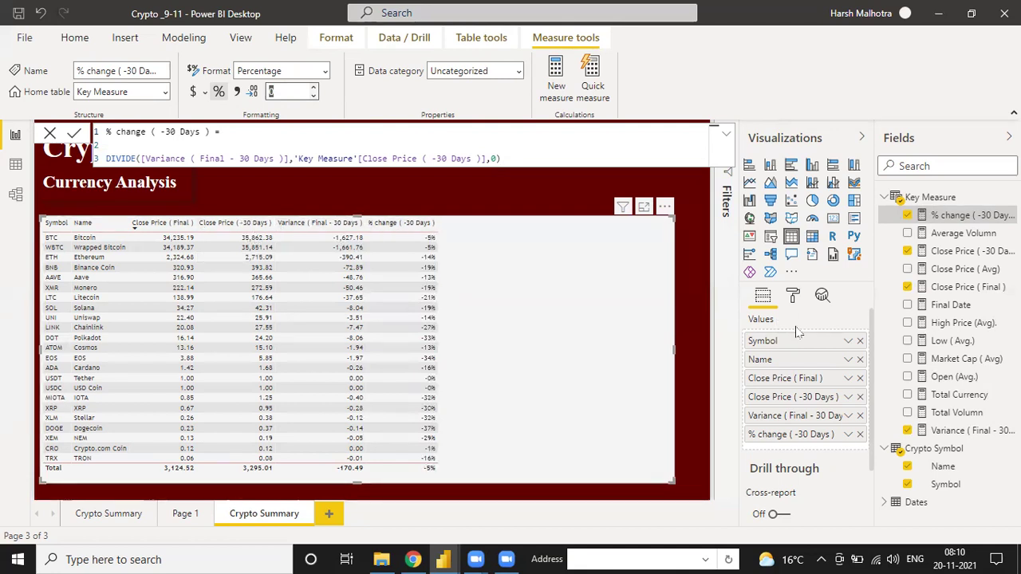
{"action": "left_click", "coordinate": [859, 417]}
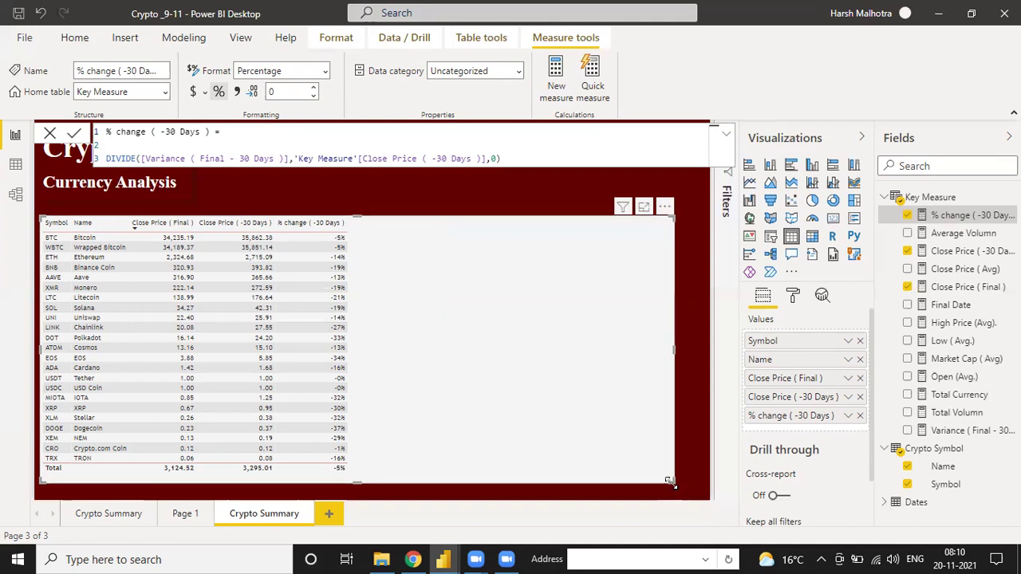
{"action": "left_click_drag", "start_coordinate": [670, 480], "coordinate": [567, 484]}
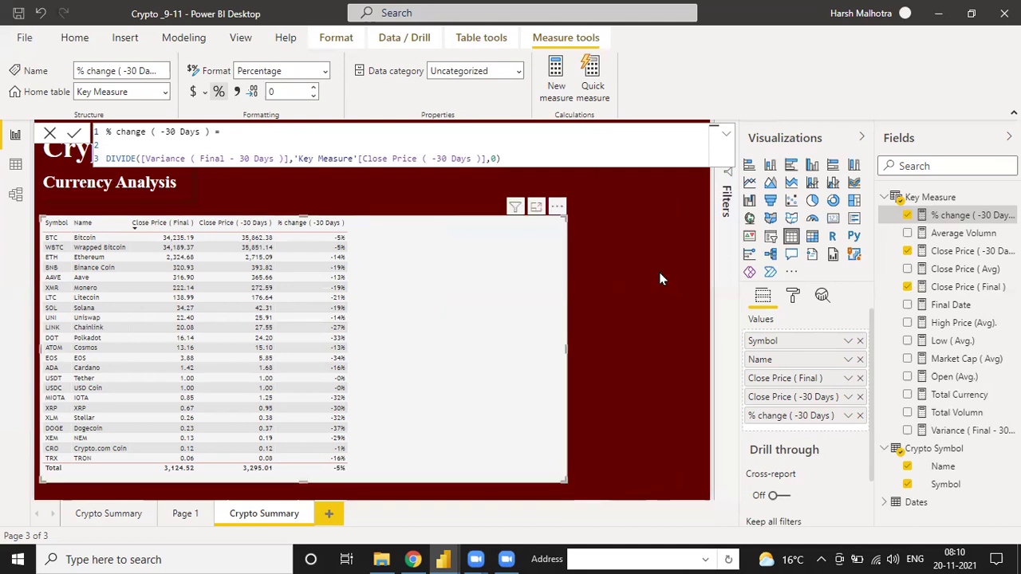
{"action": "left_click", "coordinate": [539, 126]}
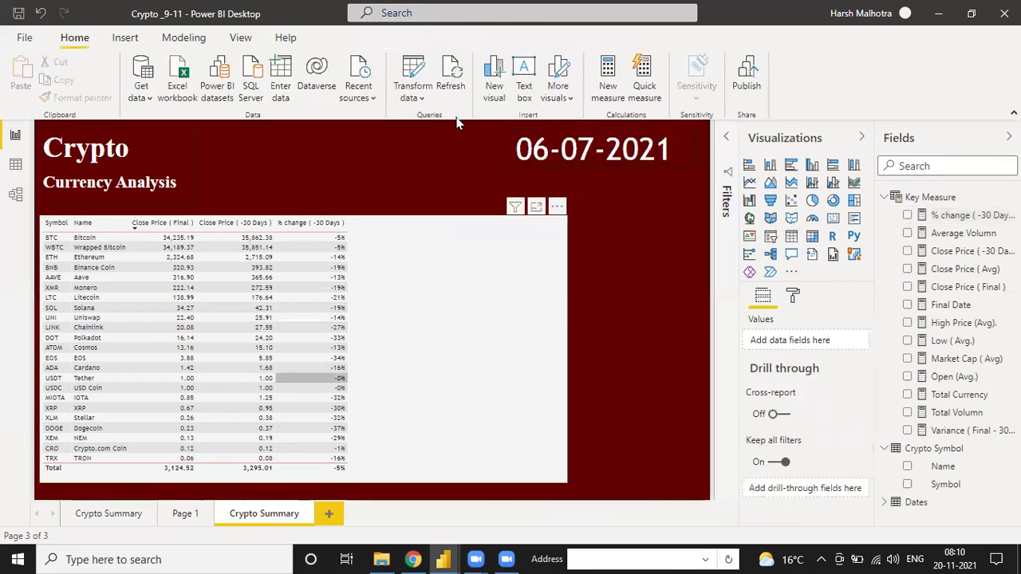
- Insert a text box in the free area beside the currency table with the heading "Close Price Comparision"
{"action": "left_click", "coordinate": [525, 89]}
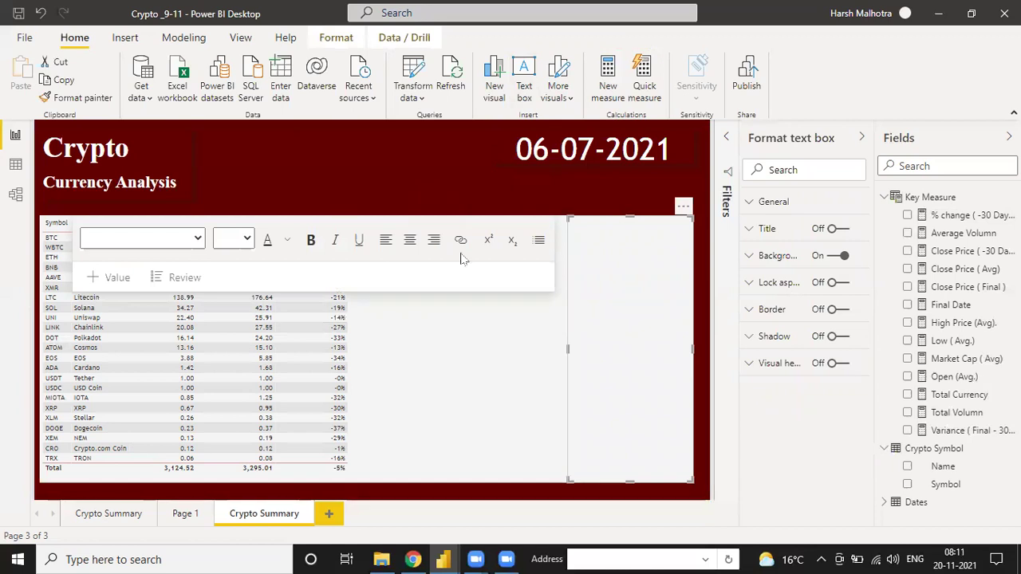
{"action": "left_click", "coordinate": [610, 323]}
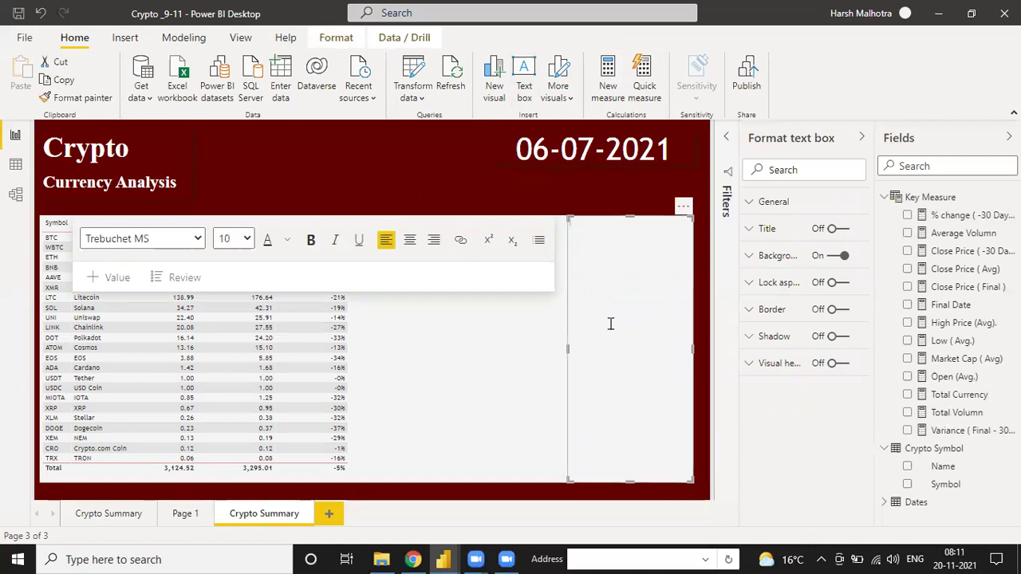
{"action": "type", "text": "c"}
{"action": "type", "text": "lose Pr"}
{"action": "type", "text": "ice "}
{"action": "type", "text": "Com"}
{"action": "type", "text": "para"}
{"action": "type", "text": "iso"}
{"action": "type", "text": "n"}
- Add the line "Final Date- Current date" below the heading in the text box
{"action": "key", "text": "Return"}
{"action": "type", "text": "Final Data"}
{"action": "type", "text": "- Cu"}
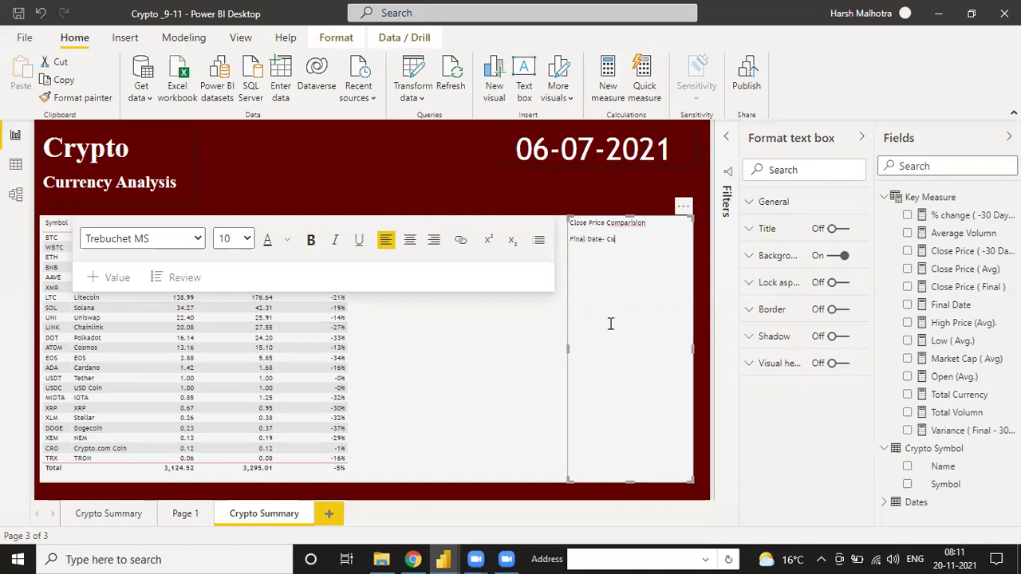
{"action": "type", "text": "rrent date"}
{"action": "key", "text": "Return"}
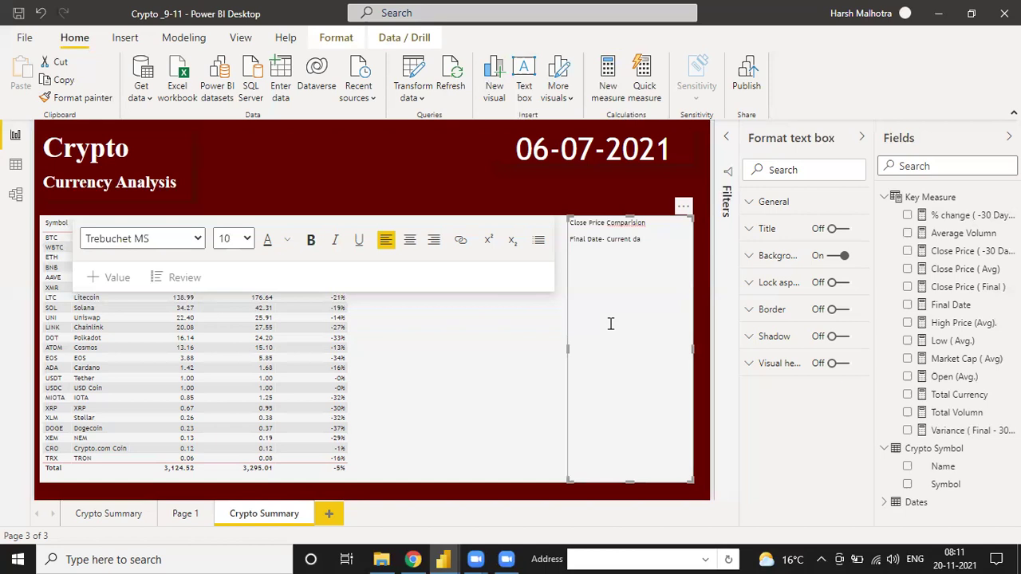
- Add a numbered list to the text box with -30 days, -60 Days, -90 Days, -180 days and -360 days
{"action": "type", "text": "1. "}
{"action": "type", "text": "-30 days 2. "}
{"action": "type", "text": "-60"}
{"action": "type", "text": " Days"}
{"action": "key", "text": "Return"}
{"action": "type", "text": "-90 Days"}
{"action": "key", "text": "Return"}
{"action": "type", "text": "-180 days 5. -360 days"}
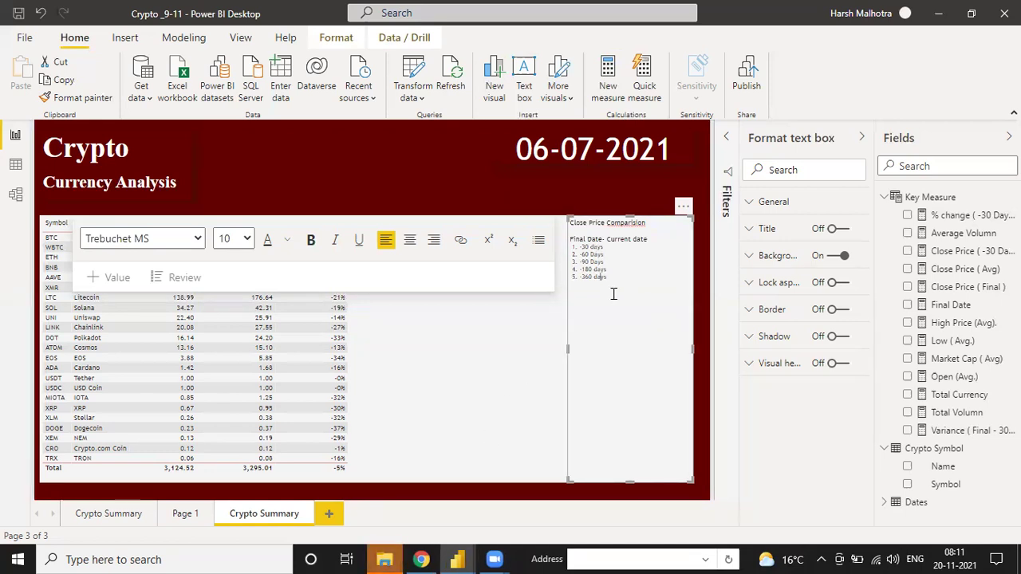
{"action": "left_click", "coordinate": [489, 191]}
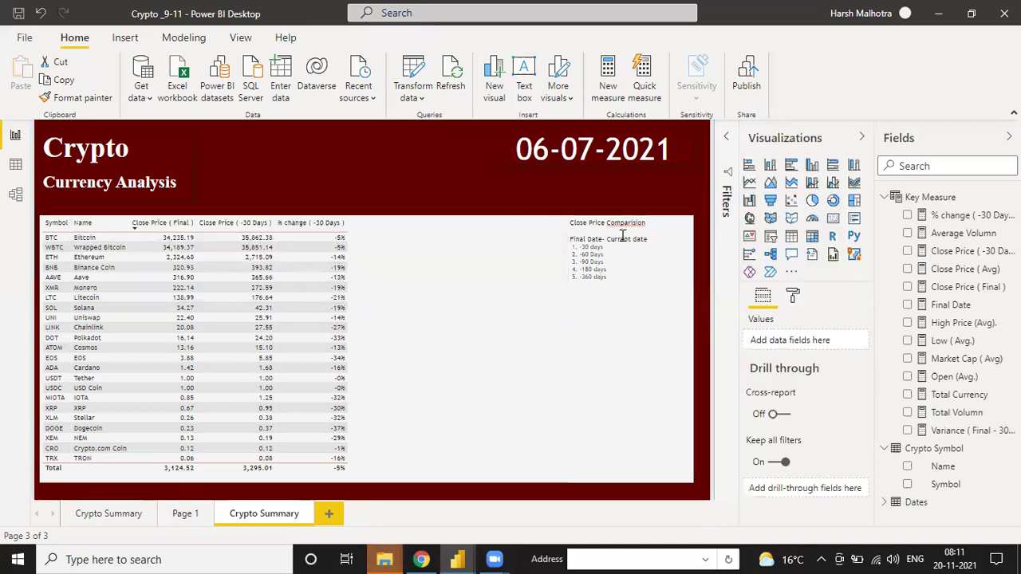
- Set all the text in the text box to Lucida Sans Unicode at size 20
{"action": "left_click", "coordinate": [613, 266]}
{"action": "key", "text": "ctrl+a"}
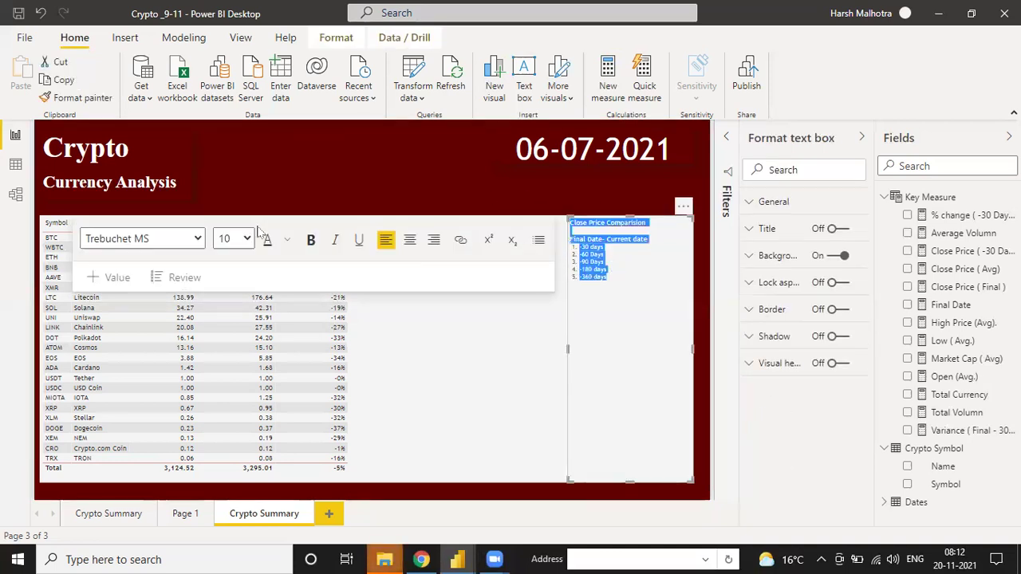
{"action": "left_click", "coordinate": [144, 238]}
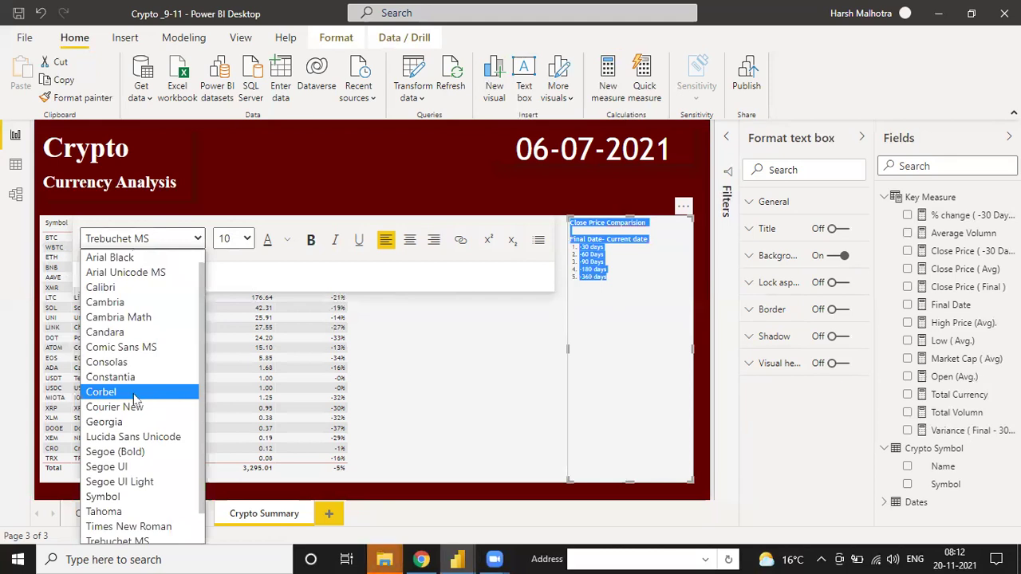
{"action": "left_click", "coordinate": [132, 436]}
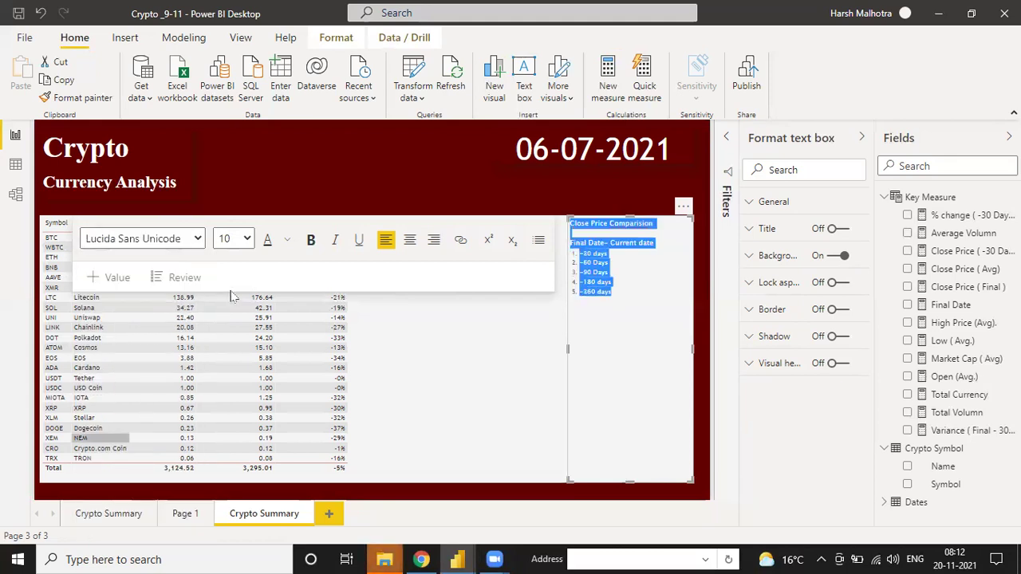
{"action": "left_click", "coordinate": [244, 239]}
{"action": "left_click", "coordinate": [231, 392]}
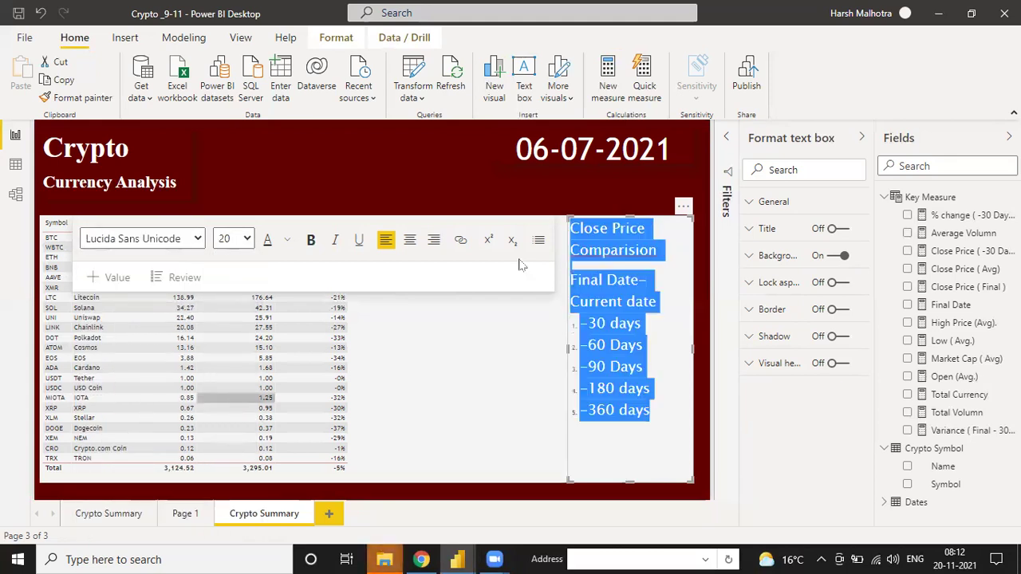
{"action": "left_click", "coordinate": [627, 329]}
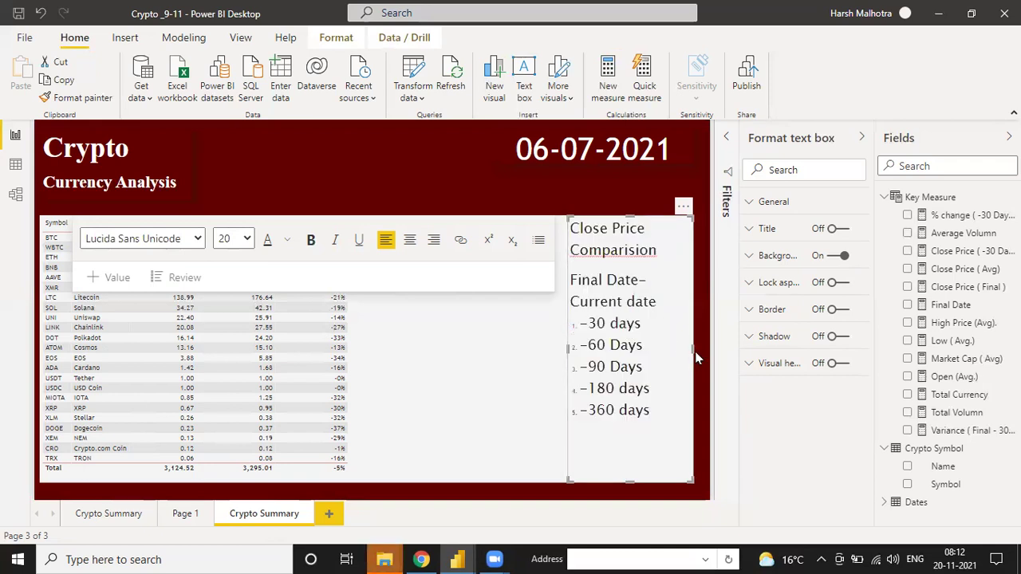
- Widen the comparison text box to the right edge of the report page
{"action": "left_click_drag", "start_coordinate": [701, 350], "coordinate": [709, 350]}
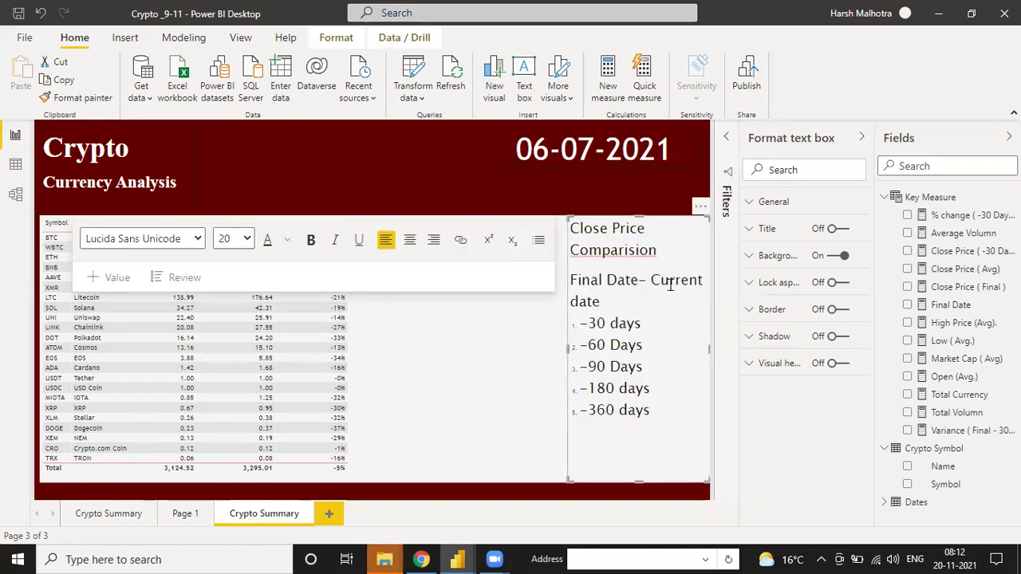
{"action": "key", "text": "Left"}
{"action": "key", "text": "Down"}
{"action": "key", "text": "Down"}
{"action": "key", "text": "Down"}
{"action": "left_click", "coordinate": [588, 170]}
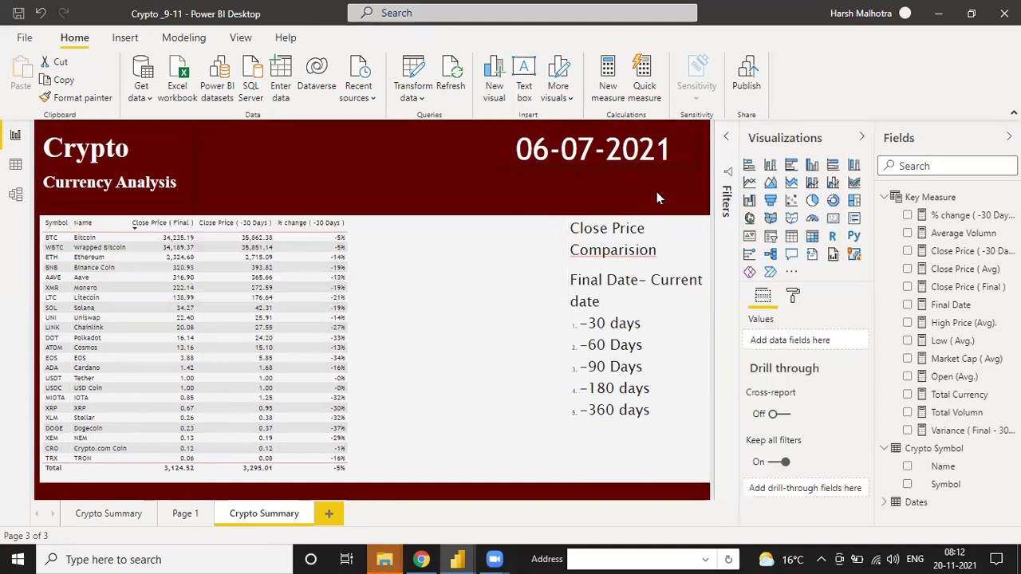
{"action": "left_click", "coordinate": [662, 239]}
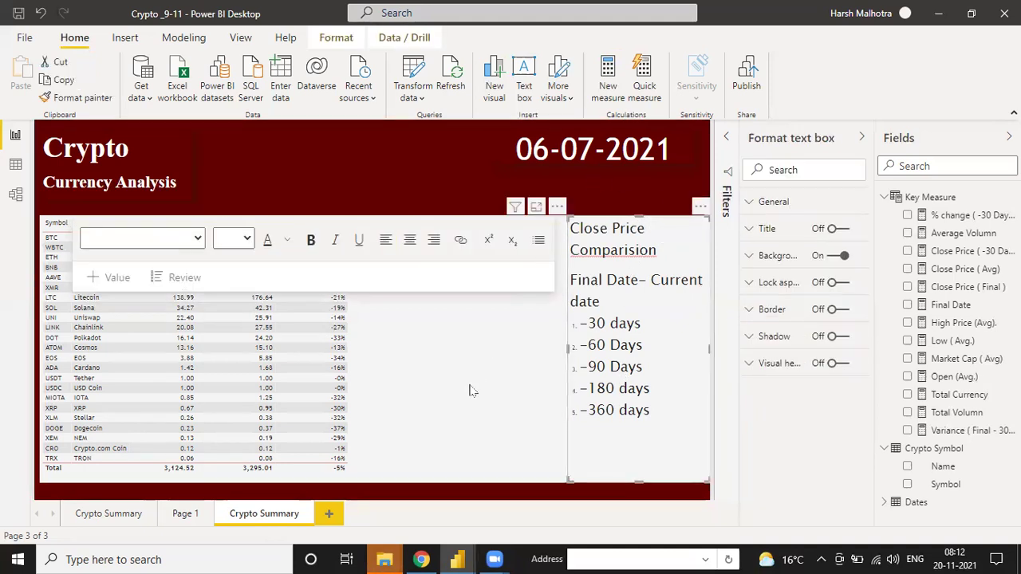
- Copy the close price comparison text box and paste it onto a new report page
{"action": "left_click", "coordinate": [647, 250]}
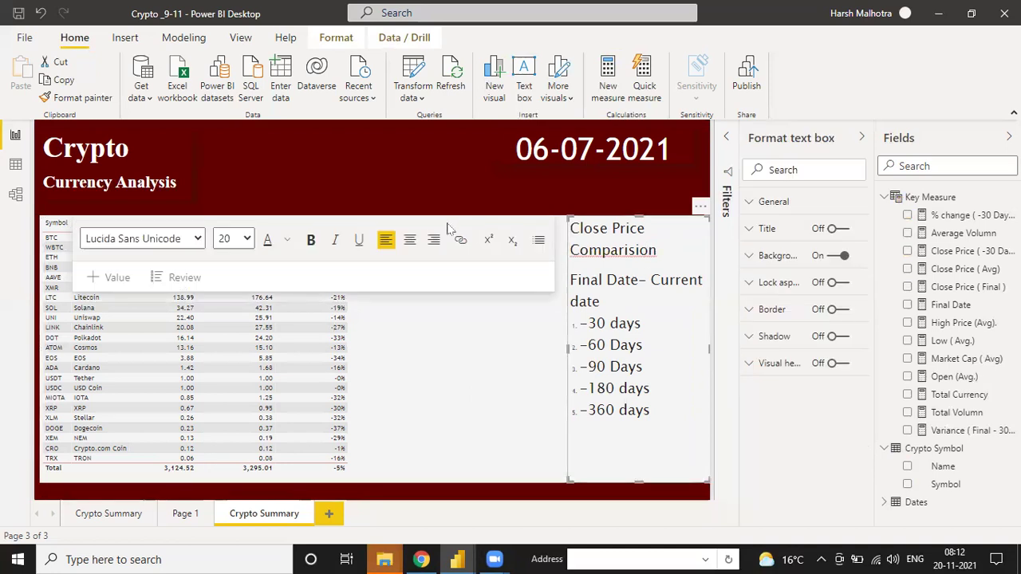
{"action": "left_click", "coordinate": [60, 80]}
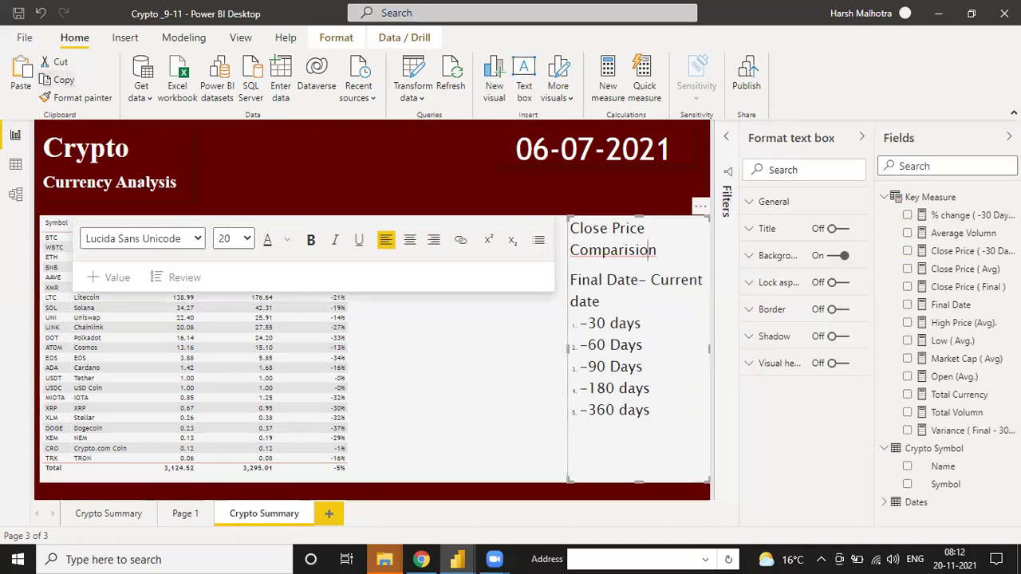
{"action": "left_click", "coordinate": [332, 511]}
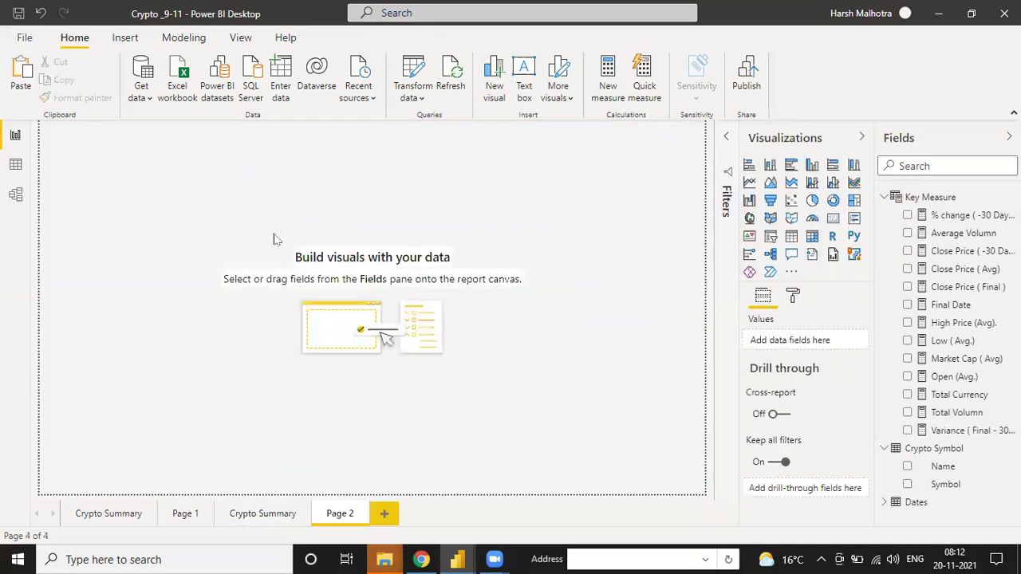
{"action": "key", "text": "ctrl+v"}
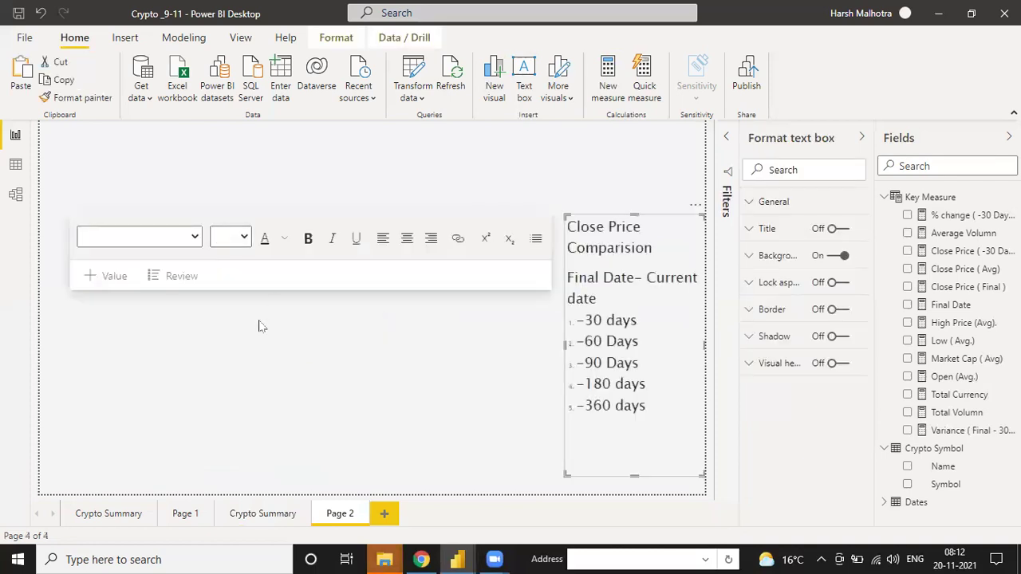
{"action": "left_click", "coordinate": [257, 326]}
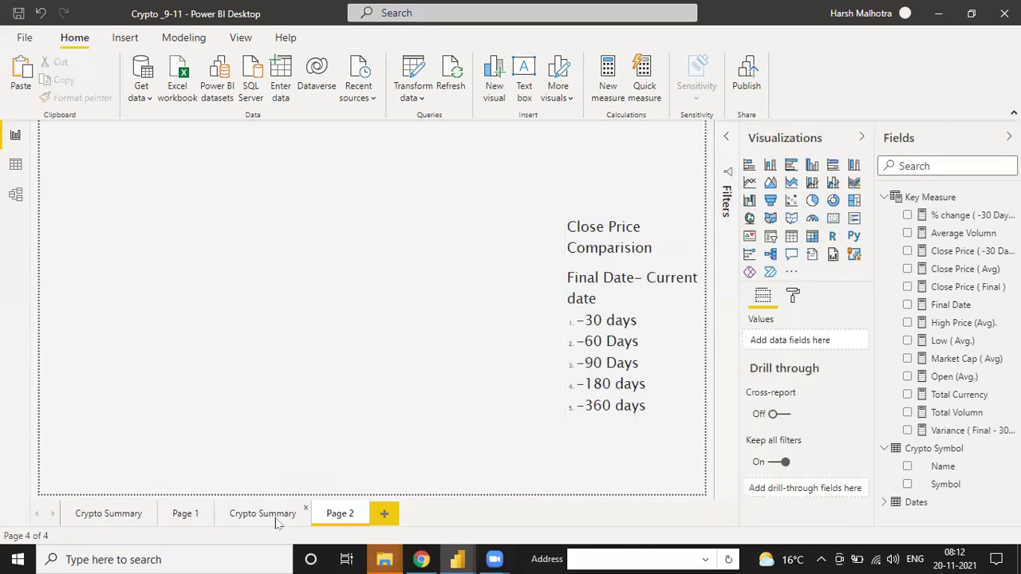
- Remove the close price comparison text box from the Crypto Summary page that holds the price table
{"action": "left_click", "coordinate": [271, 515]}
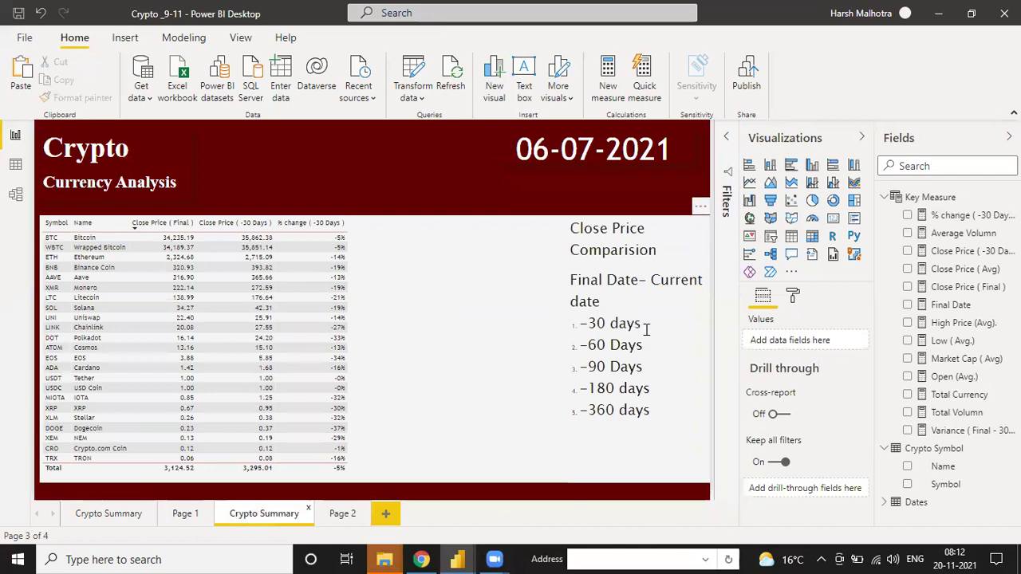
{"action": "left_click", "coordinate": [682, 267]}
{"action": "key", "text": "BackSpace"}
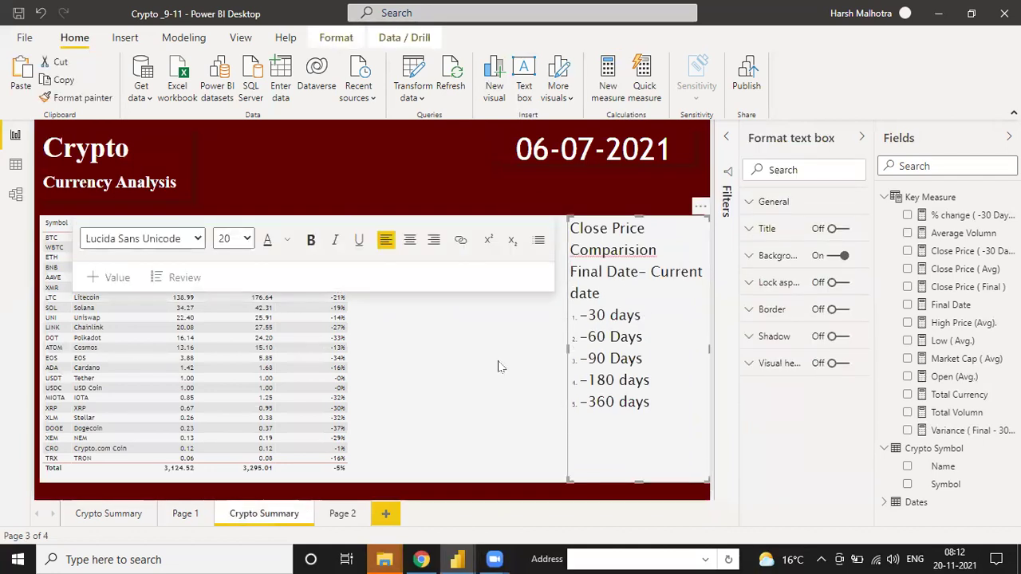
{"action": "left_click", "coordinate": [593, 300]}
{"action": "key", "text": "BackSpace"}
{"action": "key", "text": "Down"}
{"action": "left_click", "coordinate": [700, 209]}
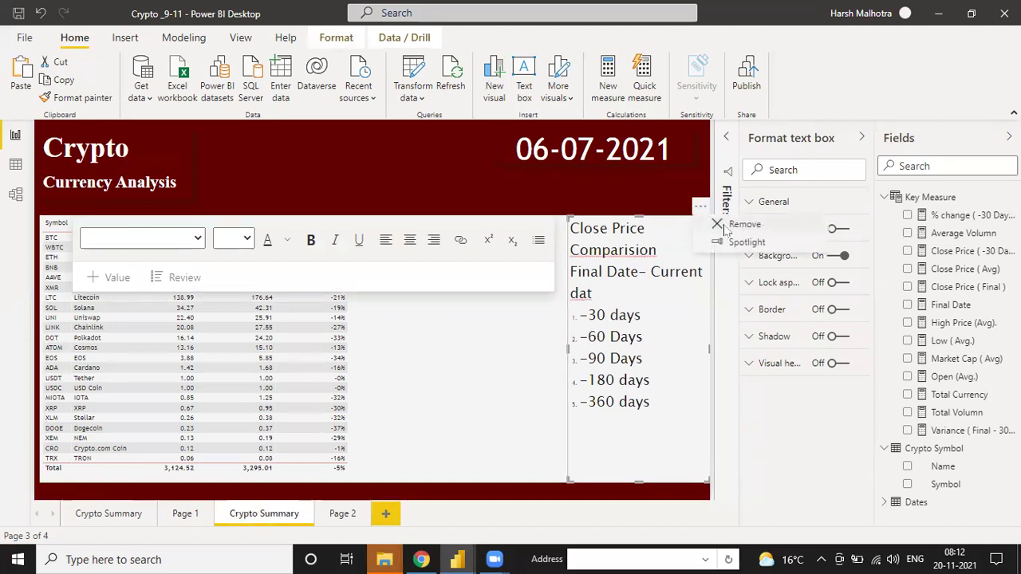
{"action": "left_click", "coordinate": [724, 226]}
- Widen the price table to the right edge of the report page and widen the Fields pane to show full measure names
{"action": "left_click", "coordinate": [552, 470]}
{"action": "left_click_drag", "start_coordinate": [562, 479], "coordinate": [699, 488]}
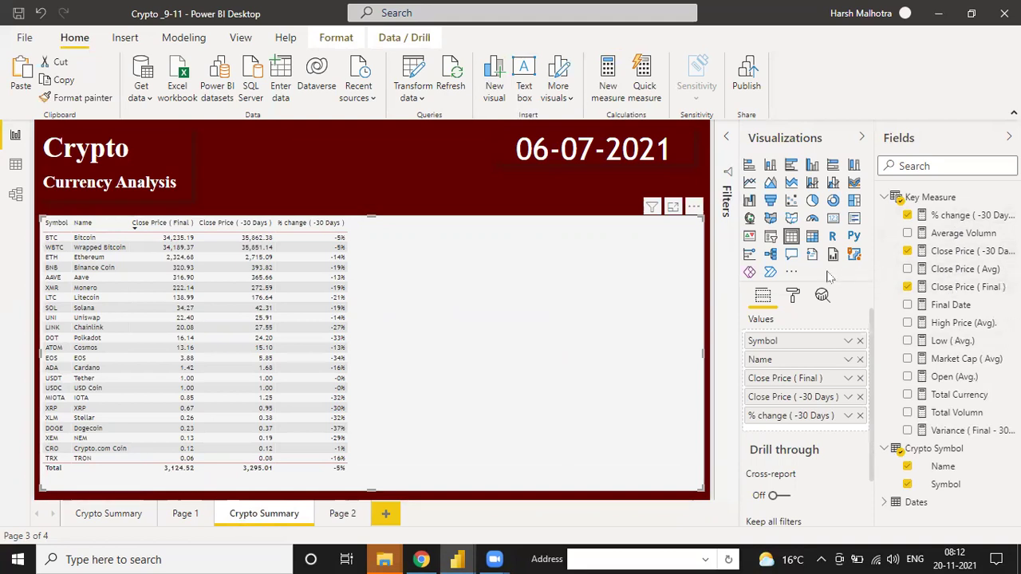
{"action": "left_click_drag", "start_coordinate": [875, 279], "coordinate": [822, 279]}
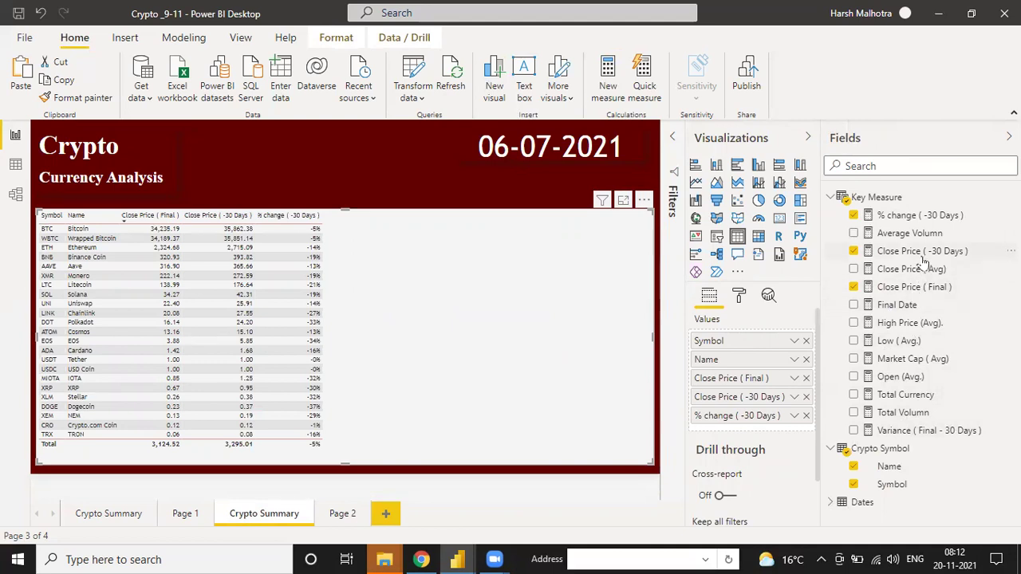
- Create a new measure in Key Measure from a copy of the Close Price ( -30 Days ) formula
{"action": "left_click", "coordinate": [923, 255]}
{"action": "left_click", "coordinate": [346, 197]}
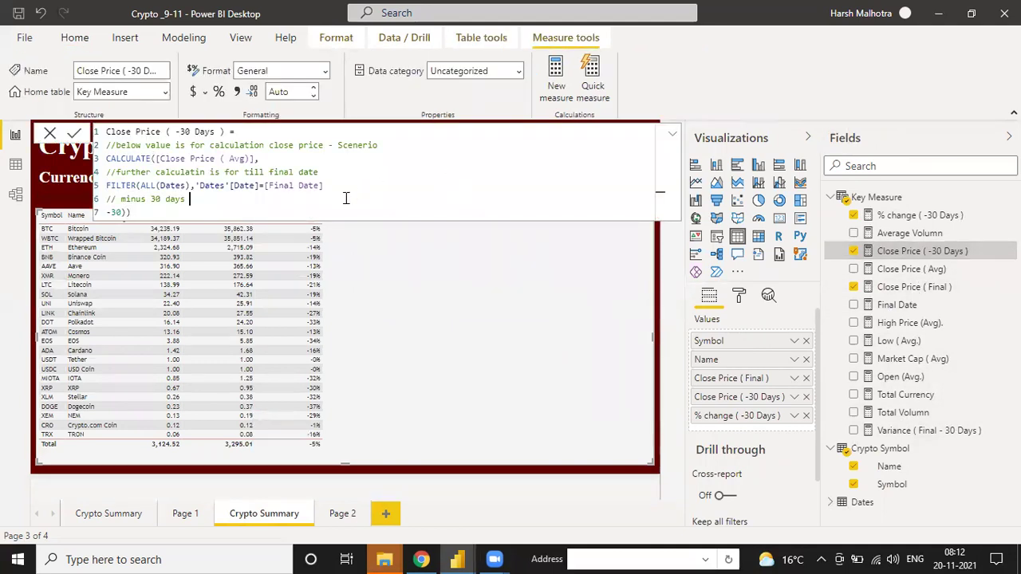
{"action": "key", "text": "ctrl+a"}
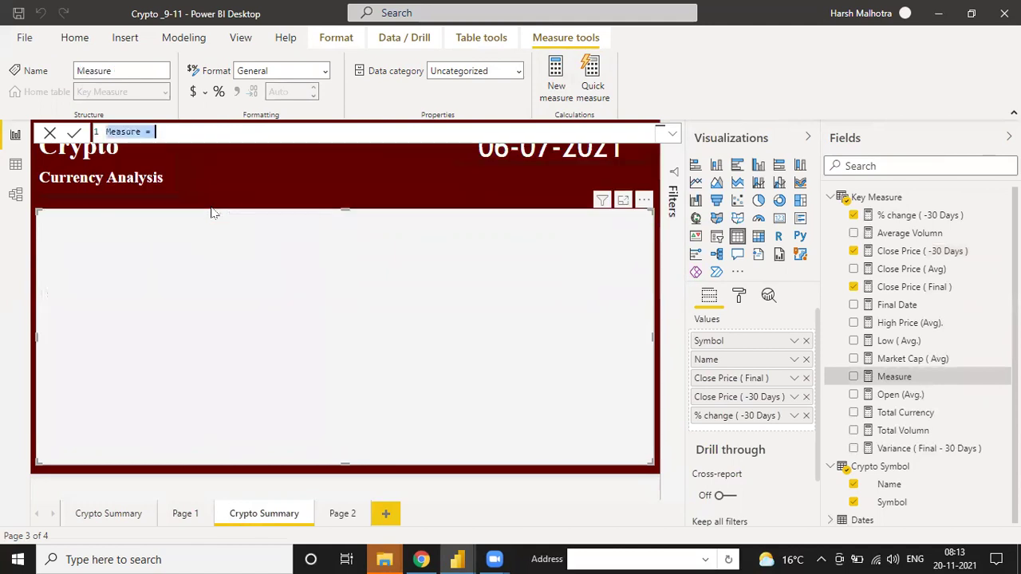
{"action": "type", "text": "Close Price ( -30 Days ) = //below value is for calculation close price - Scenerio CALCULATE([Close Price ( Avg)], //further calculatin is for till final date FILTER(ALL(Dates),'Dates'[Date]=[Final Date] // minus 30 days -30))"}
- Name the copied measure Close Price ( -60 Days ), set its day offset and comment to 60, and commit it
{"action": "left_click", "coordinate": [190, 132]}
{"action": "key", "text": "BackSpace"}
{"action": "key", "text": "BackSpace"}
{"action": "type", "text": "60"}
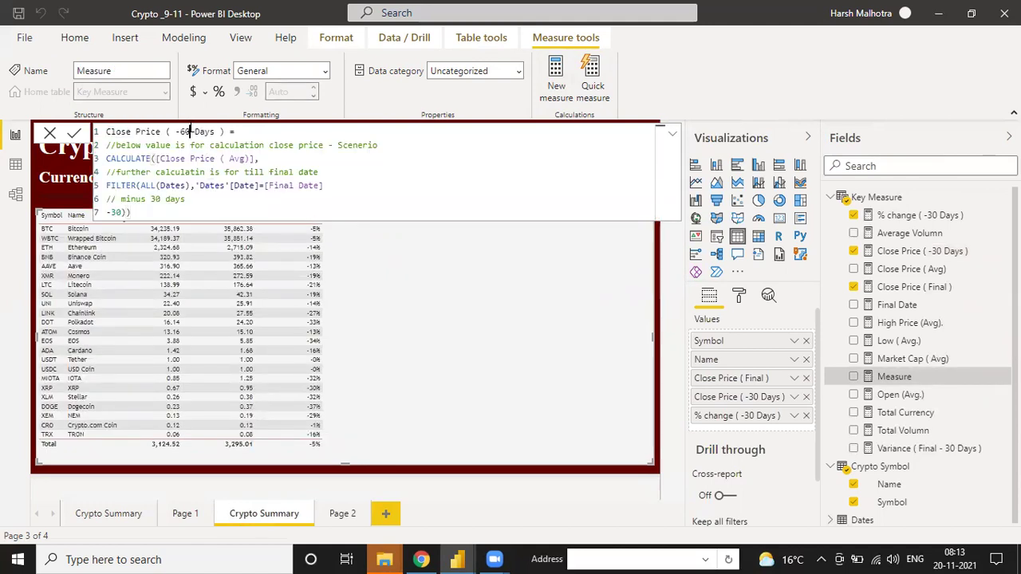
{"action": "double_click", "coordinate": [121, 212]}
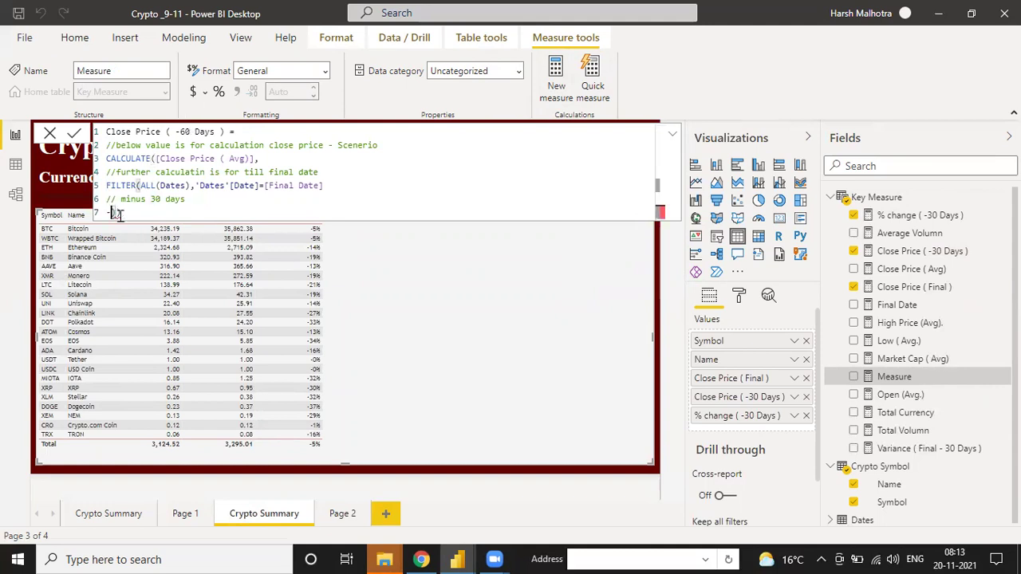
{"action": "type", "text": "60"}
{"action": "double_click", "coordinate": [156, 199]}
{"action": "type", "text": "60"}
{"action": "left_click", "coordinate": [155, 213]}
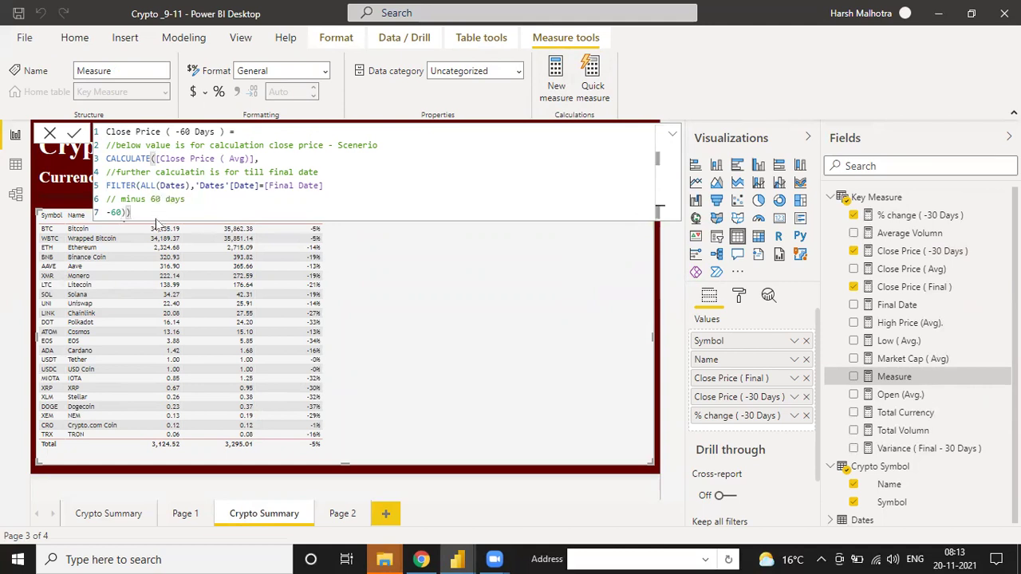
{"action": "key", "text": "Return"}
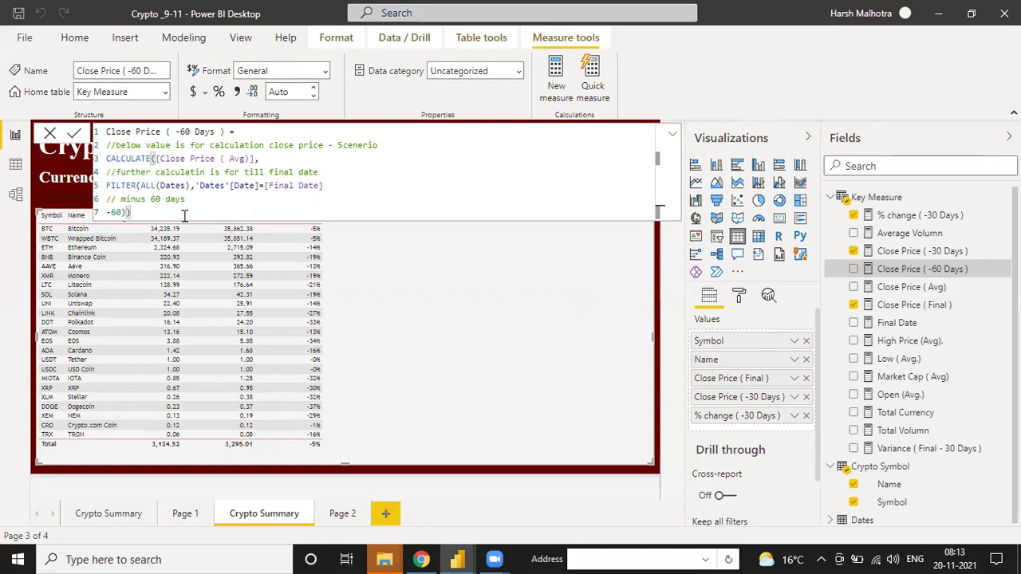
- Create another new measure from a copy of the Close Price ( -60 Days ) formula
{"action": "key", "text": "ctrl+a"}
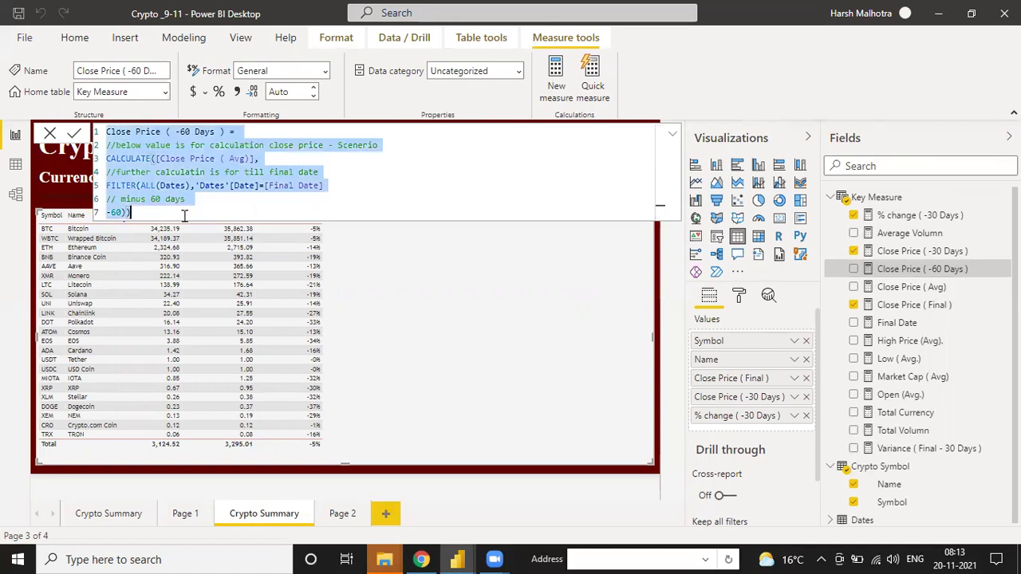
{"action": "left_click", "coordinate": [556, 76]}
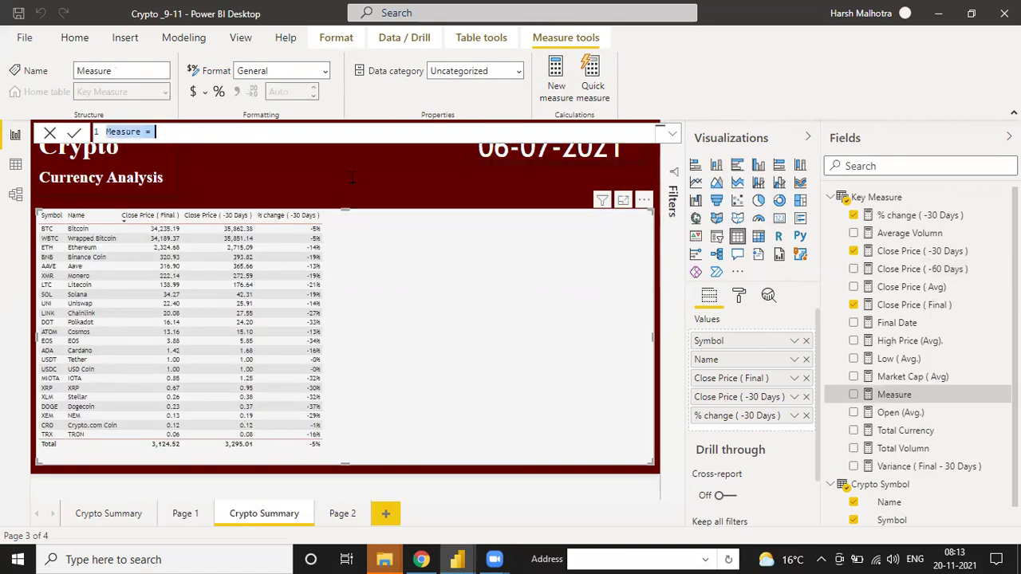
{"action": "type", "text": "Close Price ( -60 Days ) = //below value is for calculation close price - Scenerio CALCULATE([Close Price ( Avg)], //further calculatin is for till final date FILTER(ALL(Dates),'Dates'[Date]=[Final Date]) // minus 60 days -60))"}
- Name the new measure Close Price ( -90 Days ), set its day offset and comment to 90, and commit it
{"action": "left_click", "coordinate": [191, 132]}
{"action": "key", "text": "BackSpace"}
{"action": "key", "text": "BackSpace"}
{"action": "key", "text": "BackSpace"}
{"action": "type", "text": "90"}
{"action": "double_click", "coordinate": [118, 212]}
{"action": "type", "text": "90"}
{"action": "double_click", "coordinate": [159, 201]}
{"action": "type", "text": "90"}
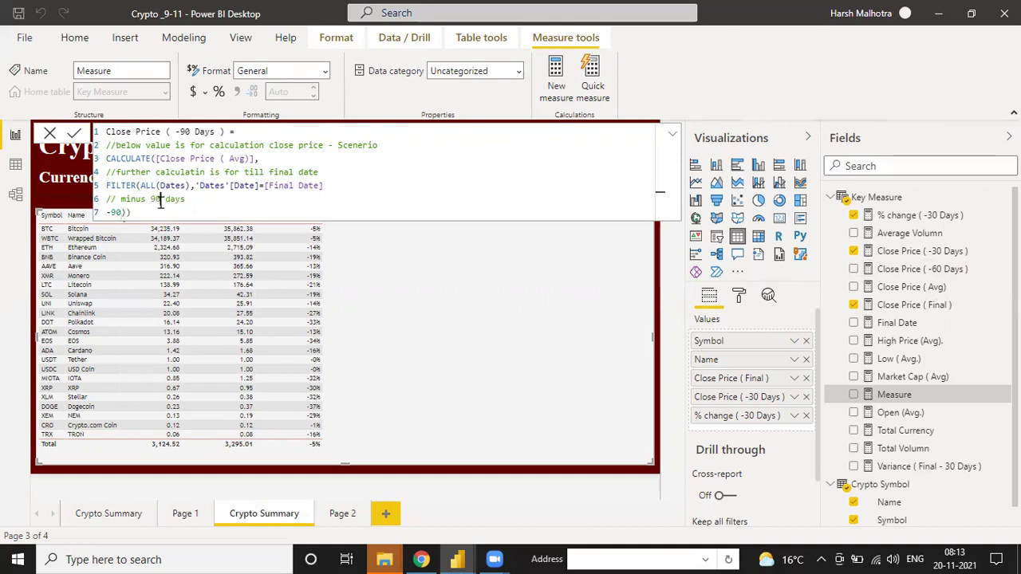
{"action": "left_click", "coordinate": [161, 212]}
{"action": "key", "text": "Return"}
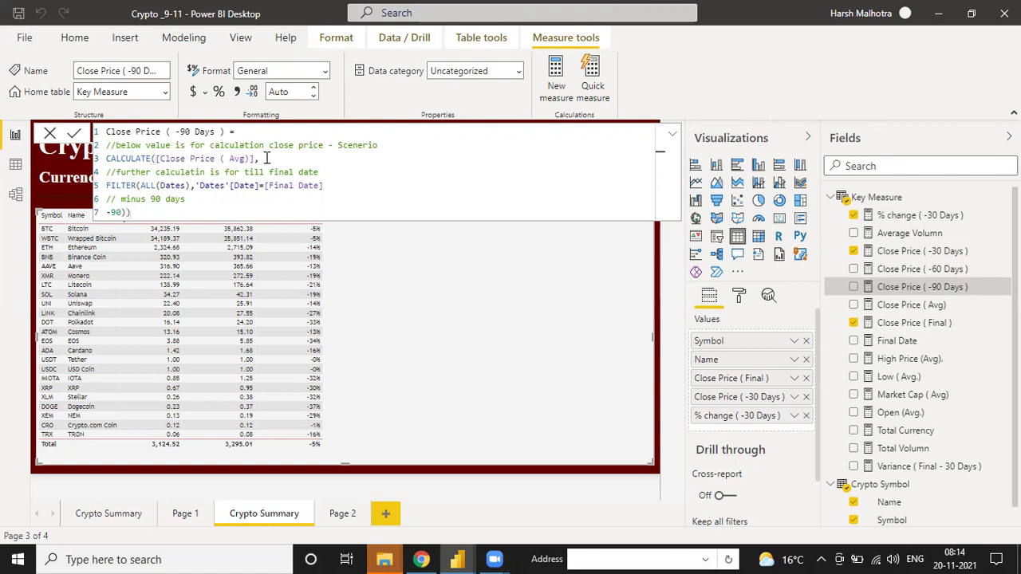
- Add the comment "//Total Sales" below the CALCULATE line of the Close Price ( -90 Days ) formula
{"action": "key", "text": "shift+Return"}
{"action": "type", "text": "//"}
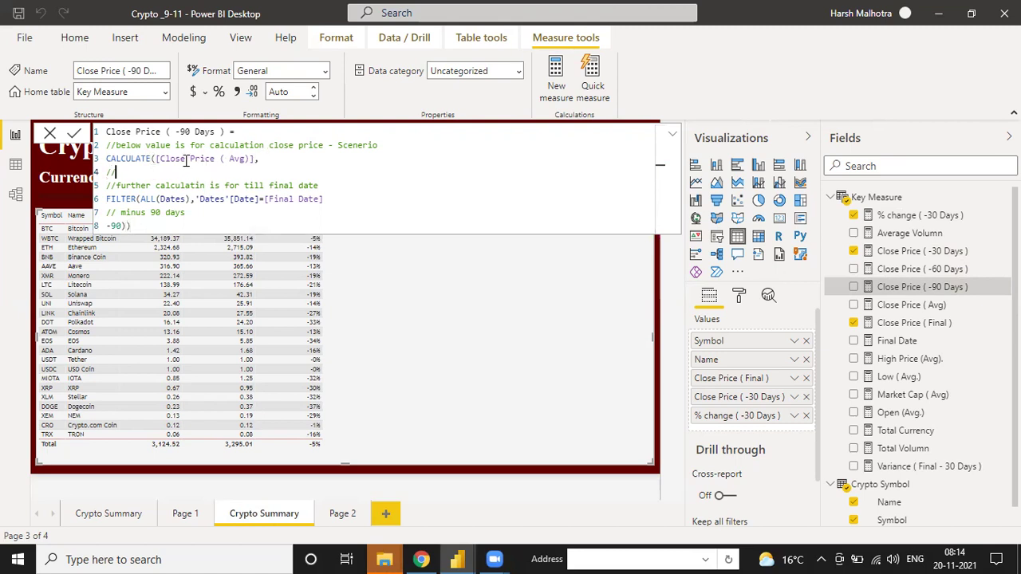
{"action": "type", "text": "Total Sales"}
- Add the comment "//final date-Max of sales table" below the FILTER line of the -90 days formula, after a blank line, and commit it
{"action": "left_click", "coordinate": [325, 199]}
{"action": "key", "text": "shift+Return"}
{"action": "key", "text": "shift+Return"}
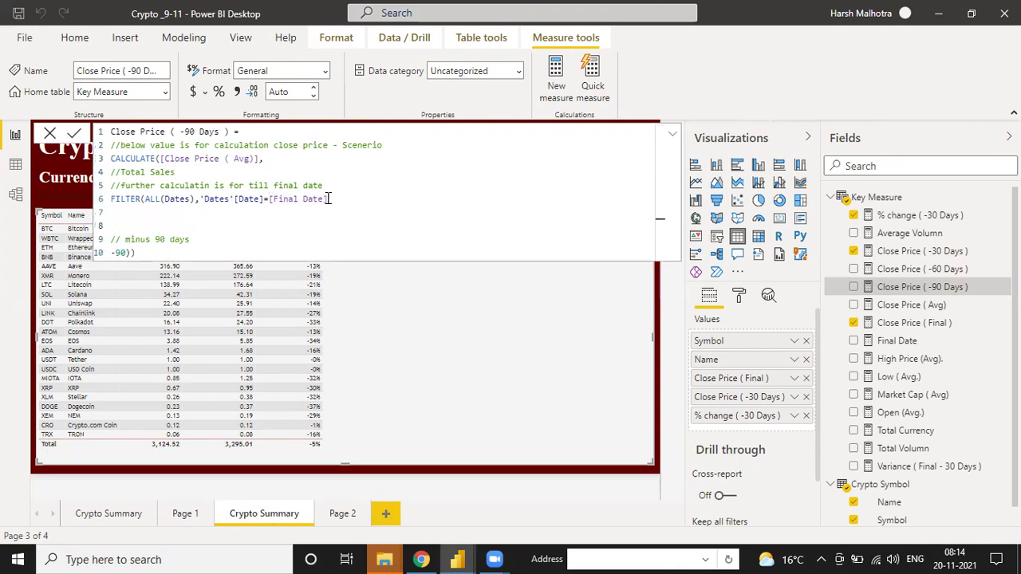
{"action": "type", "text": "//dis"}
{"action": "key", "text": "BackSpace"}
{"action": "key", "text": "BackSpace"}
{"action": "key", "text": "BackSpace"}
{"action": "type", "text": "d"}
{"action": "key", "text": "BackSpace"}
{"action": "key", "text": "BackSpace"}
{"action": "key", "text": "BackSpace"}
{"action": "type", "text": "//final date-Max"}
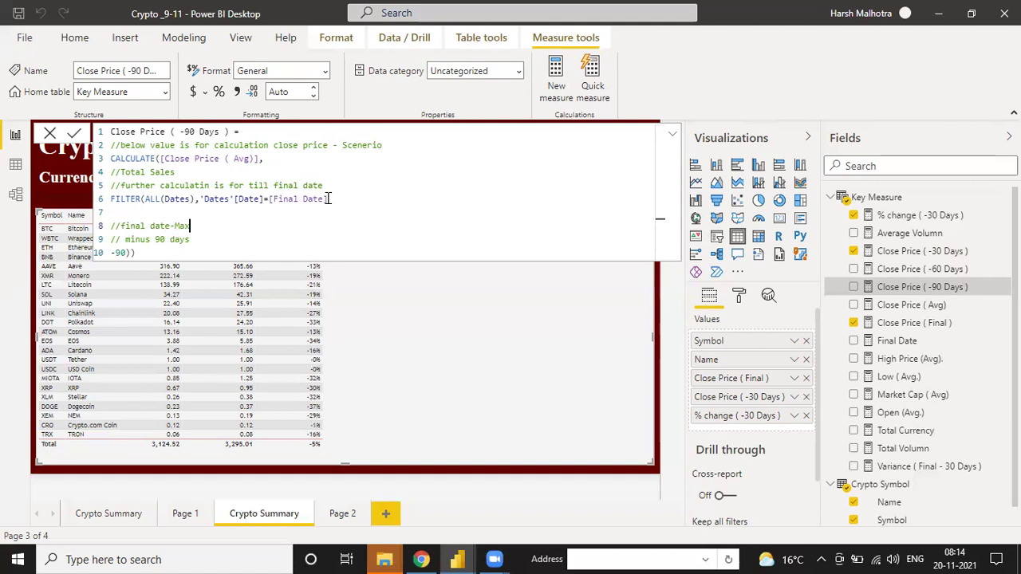
{"action": "type", "text": " df sales table"}
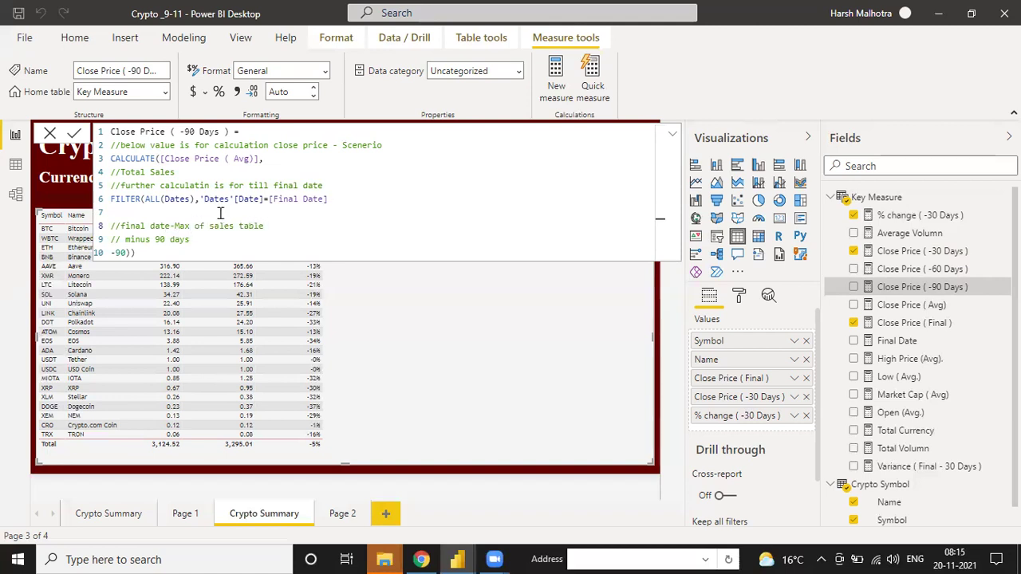
{"action": "left_click", "coordinate": [214, 236]}
{"action": "key", "text": "Return"}
- Create a new measure from a copy of the commented Close Price ( -90 Days ) formula
{"action": "left_click", "coordinate": [260, 249]}
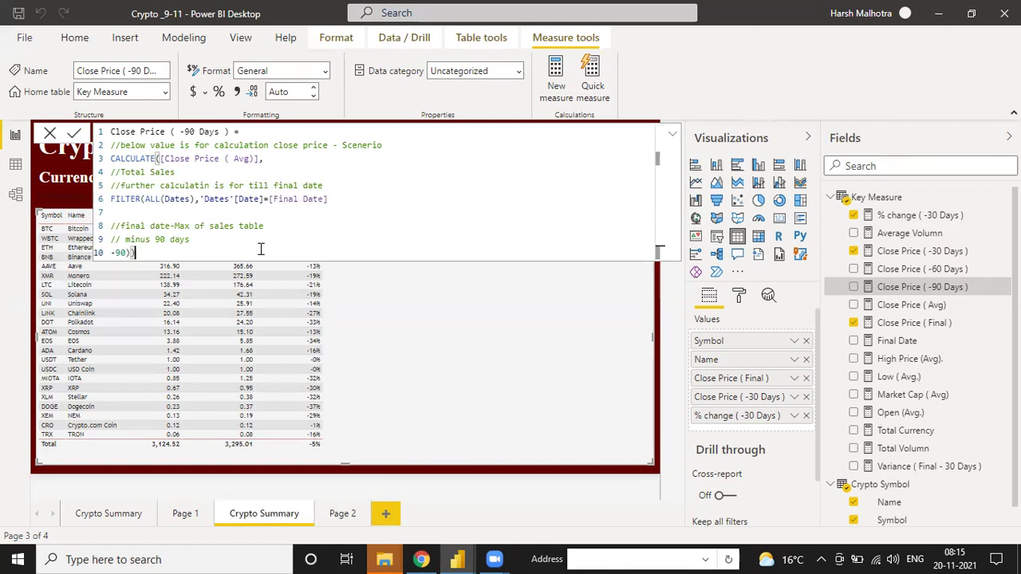
{"action": "key", "text": "ctrl+a"}
{"action": "key", "text": "ctrl+c"}
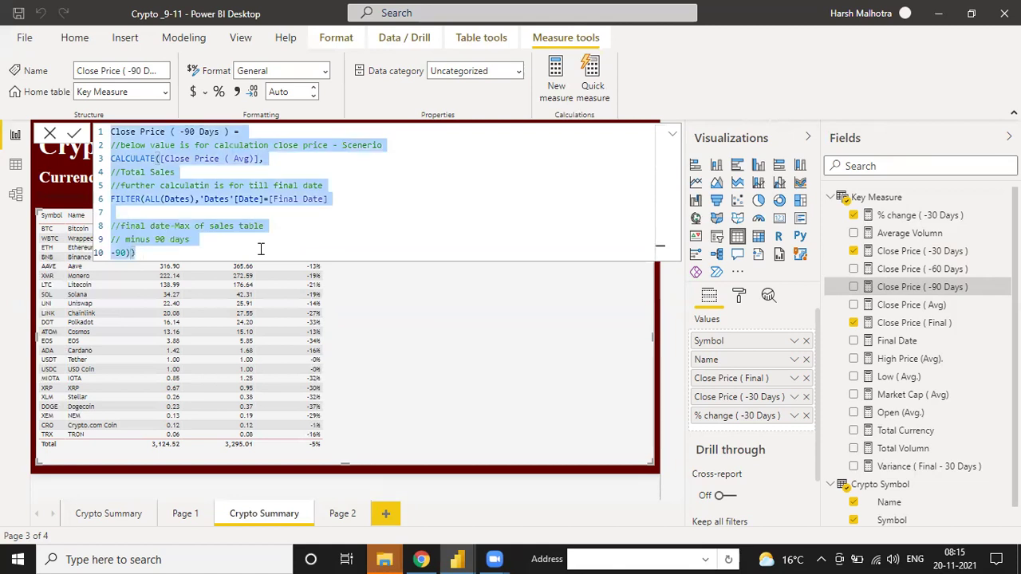
{"action": "left_click", "coordinate": [556, 74]}
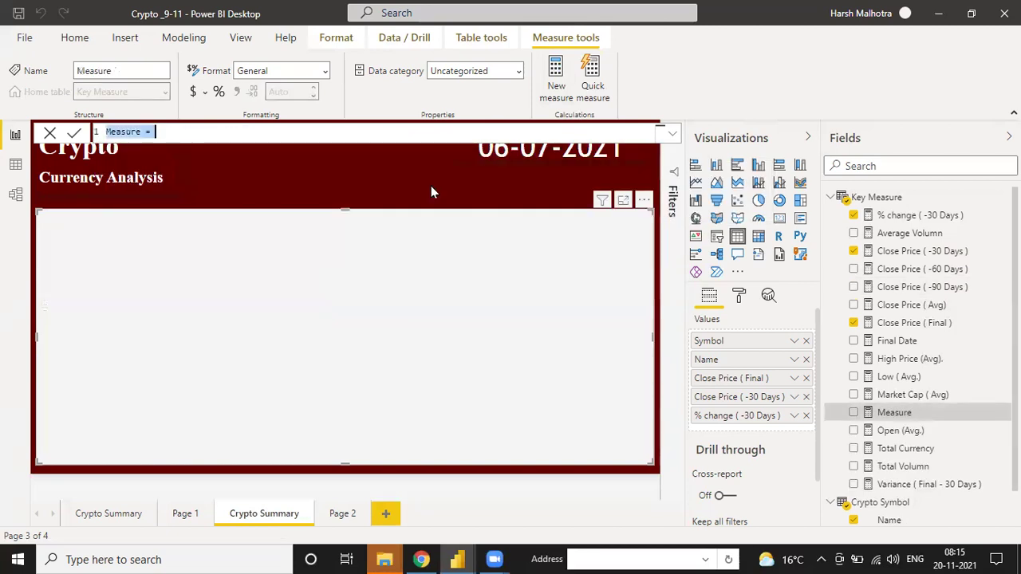
{"action": "key", "text": "ctrl+v"}
- Change the measure name in the copied formula to Close Price ( -180 Days )
{"action": "left_click", "coordinate": [196, 131]}
{"action": "key", "text": "BackSpace"}
{"action": "key", "text": "BackSpace"}
{"action": "type", "text": "180"}
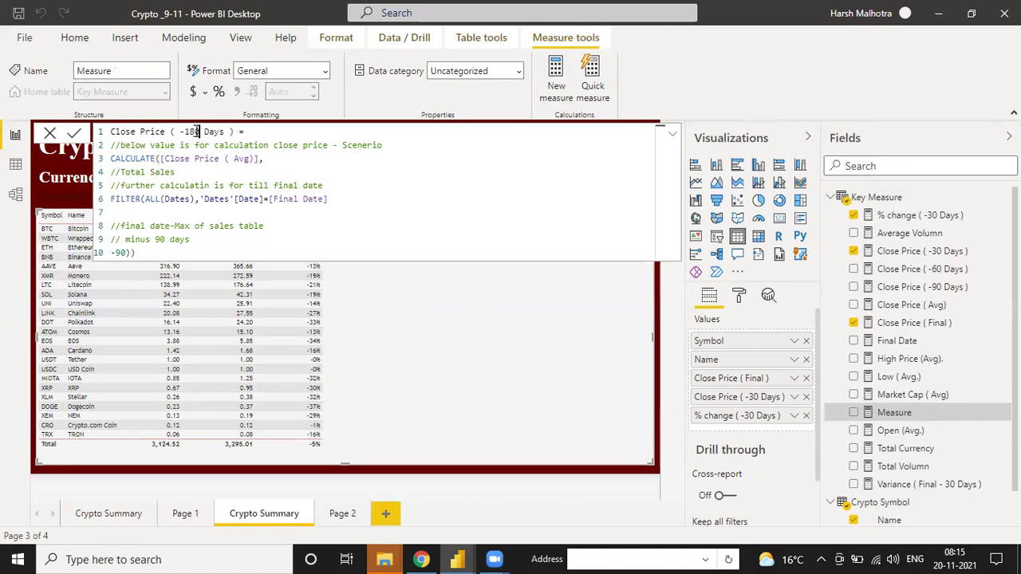
- Set the day offset to -180 and the comment to "minus 180 days" in the new measure's formula, and commit it
{"action": "left_click", "coordinate": [129, 252]}
{"action": "left_click", "coordinate": [125, 252]}
{"action": "key", "text": "BackSpace"}
{"action": "key", "text": "BackSpace"}
{"action": "type", "text": "180)"}
{"action": "left_click_drag", "start_coordinate": [140, 252], "coordinate": [169, 239]}
{"action": "left_click", "coordinate": [165, 239]}
{"action": "key", "text": "BackSpace"}
{"action": "key", "text": "BackSpace"}
{"action": "type", "text": "180"}
{"action": "left_click", "coordinate": [162, 255]}
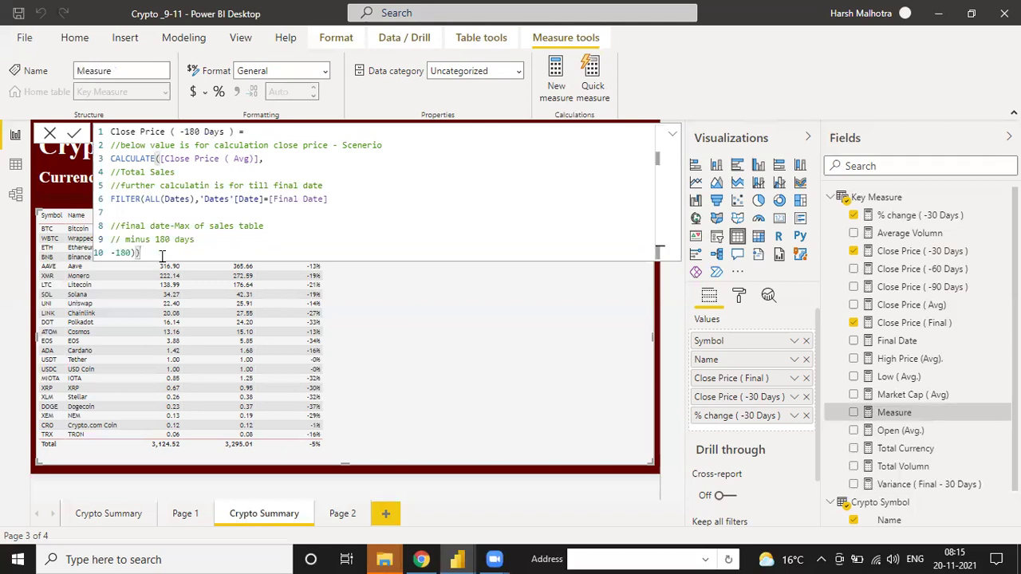
{"action": "key", "text": "Return"}
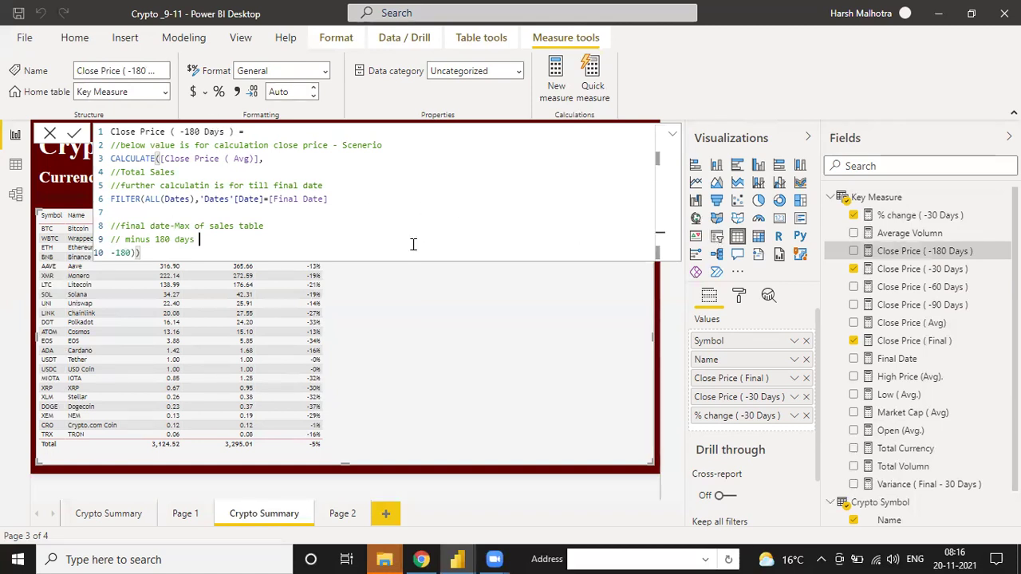
- Create a new measure from a copy of the Close Price ( -180 Days ) formula and name it Close Price ( -360 Days )
{"action": "key", "text": "ctrl+a"}
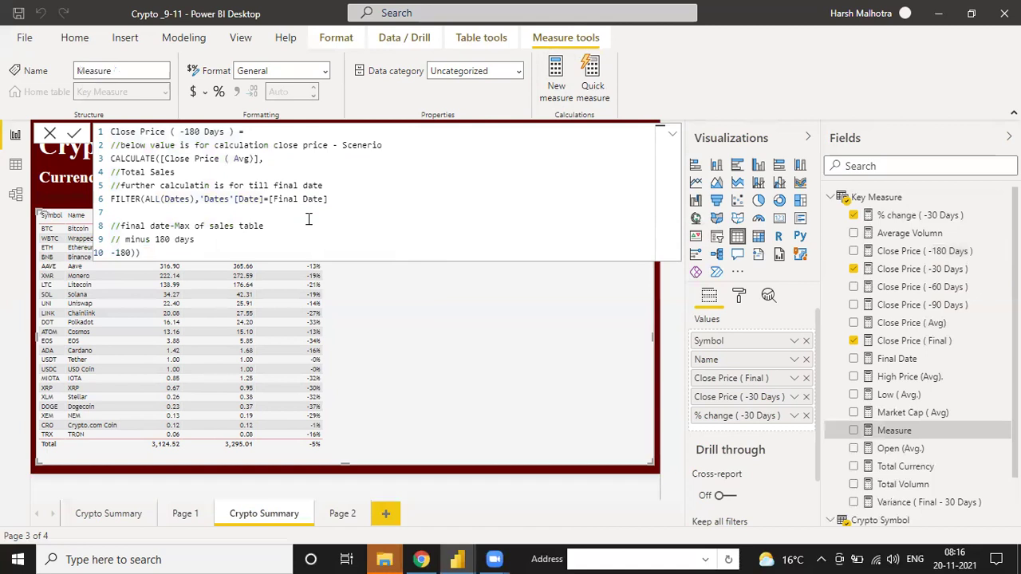
{"action": "type", "text": "Close Price ( -180 Days ) = //below value is for calculation close price - Scenerio CALCULATE([Close Price ( Avg)], //Total Sales //further calculatin is for till final date FILTER(ALL(Dates),'Dates'[Date]=[Final Date]  //final date-Max of sales table // minus 180 days -180))"}
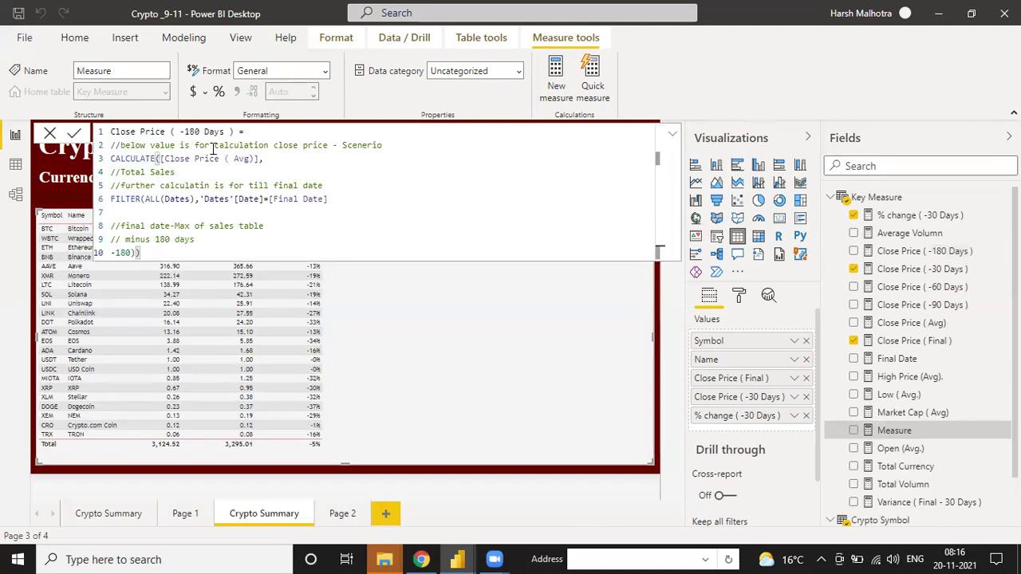
{"action": "left_click", "coordinate": [194, 130]}
{"action": "key", "text": "BackSpace"}
{"action": "key", "text": "BackSpace"}
{"action": "key", "text": "BackSpace"}
{"action": "type", "text": "360"}
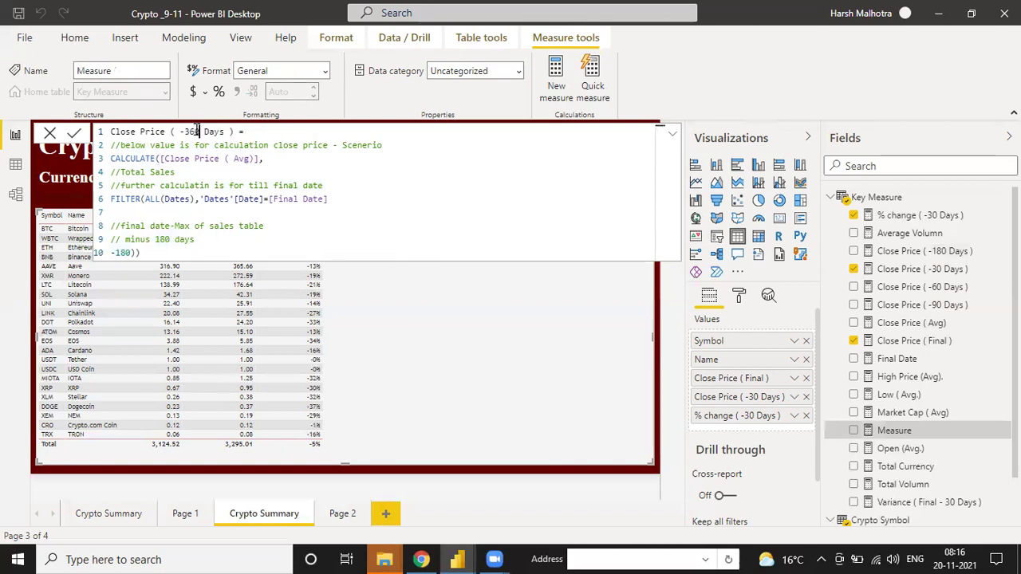
- Set the day offset to -360 in the Close Price ( -360 Days ) formula and commit the measure
{"action": "left_click", "coordinate": [131, 252]}
{"action": "key", "text": "BackSpace"}
{"action": "key", "text": "BackSpace"}
{"action": "key", "text": "BackSpace"}
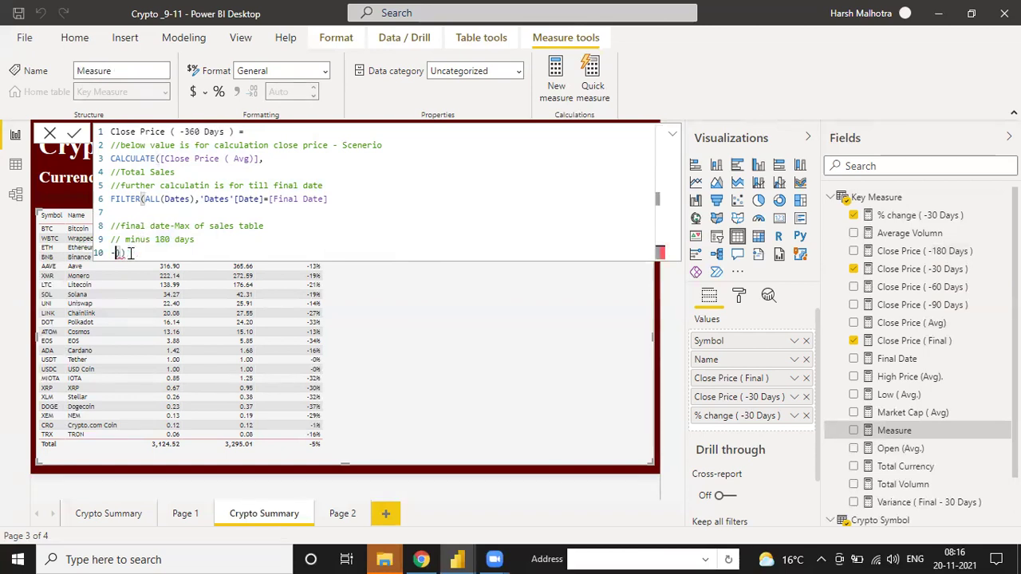
{"action": "type", "text": "360"}
{"action": "left_click", "coordinate": [156, 254]}
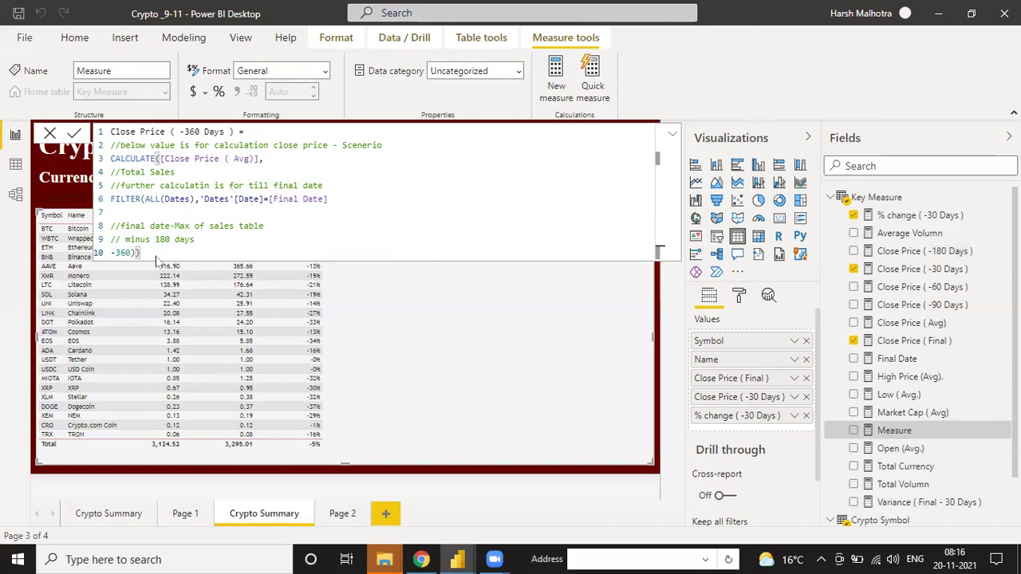
{"action": "key", "text": "Return"}
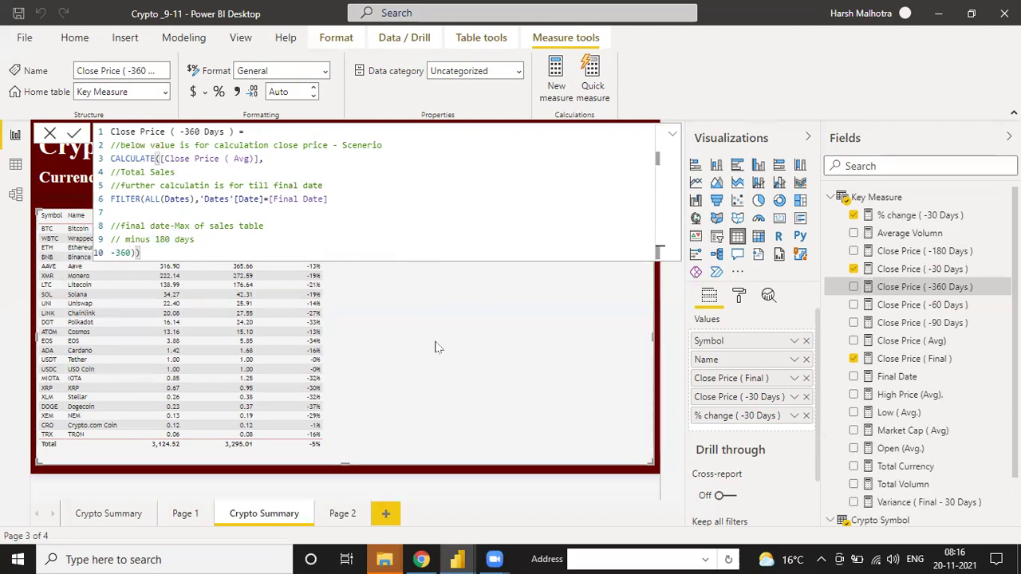
- Remove the % change ( -30 Days ) column from the summary table's values
{"action": "left_click", "coordinate": [768, 295]}
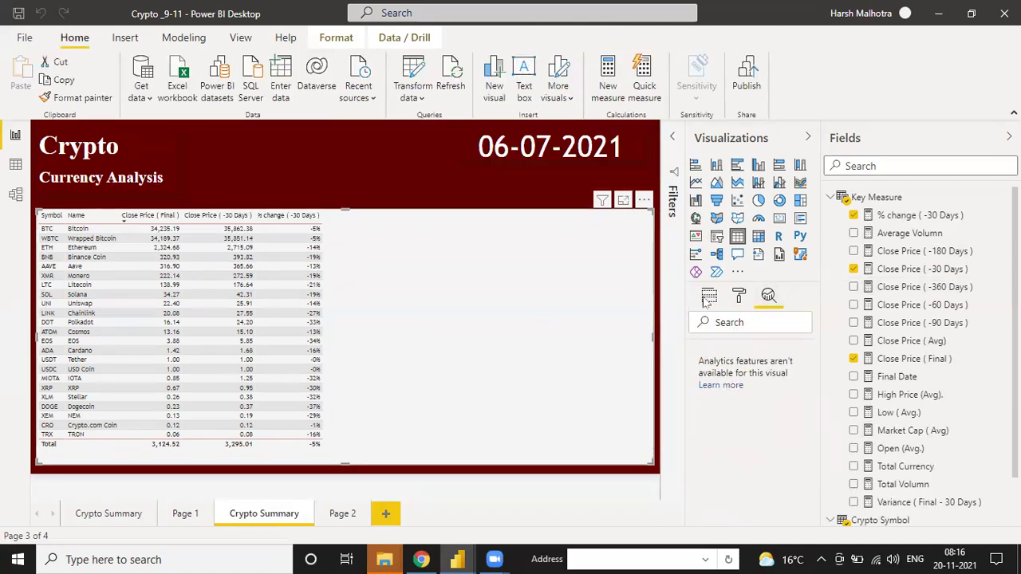
{"action": "left_click", "coordinate": [707, 299]}
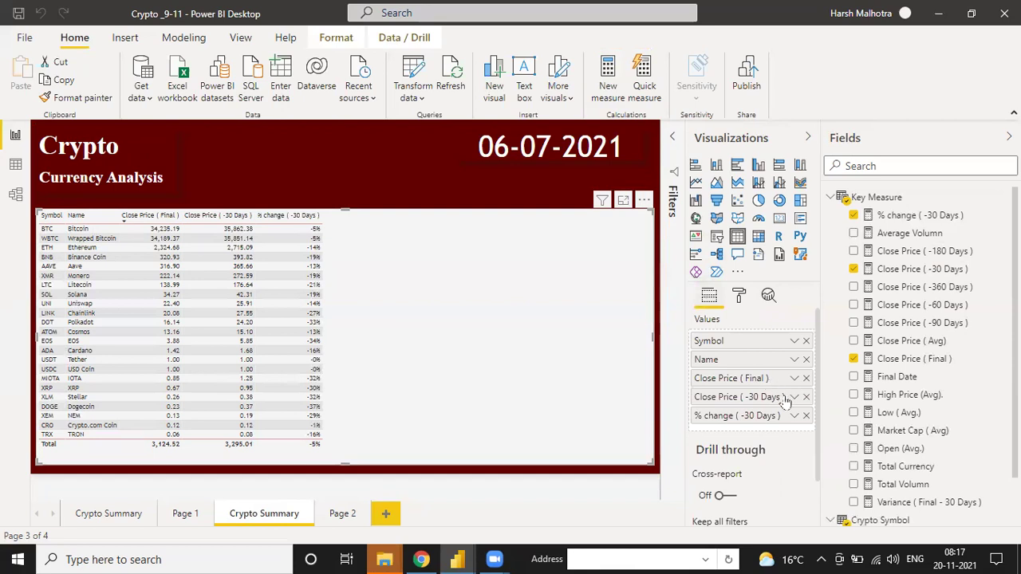
{"action": "left_click", "coordinate": [805, 416]}
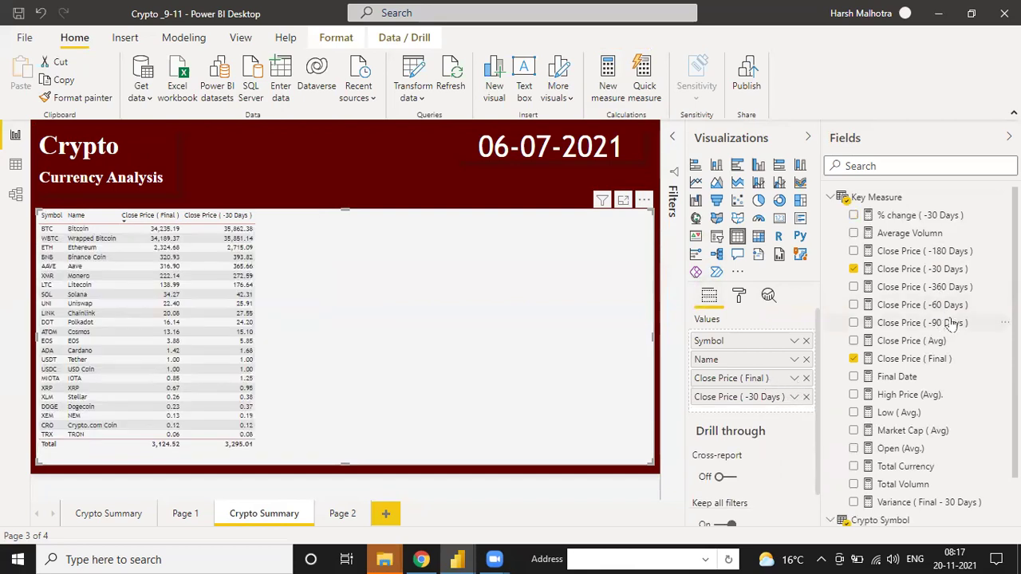
- Add the -60, -90, -180 and -360 Days close price measures and Average Volumn to the table in that order, and narrow the table slightly
{"action": "left_click", "coordinate": [854, 305]}
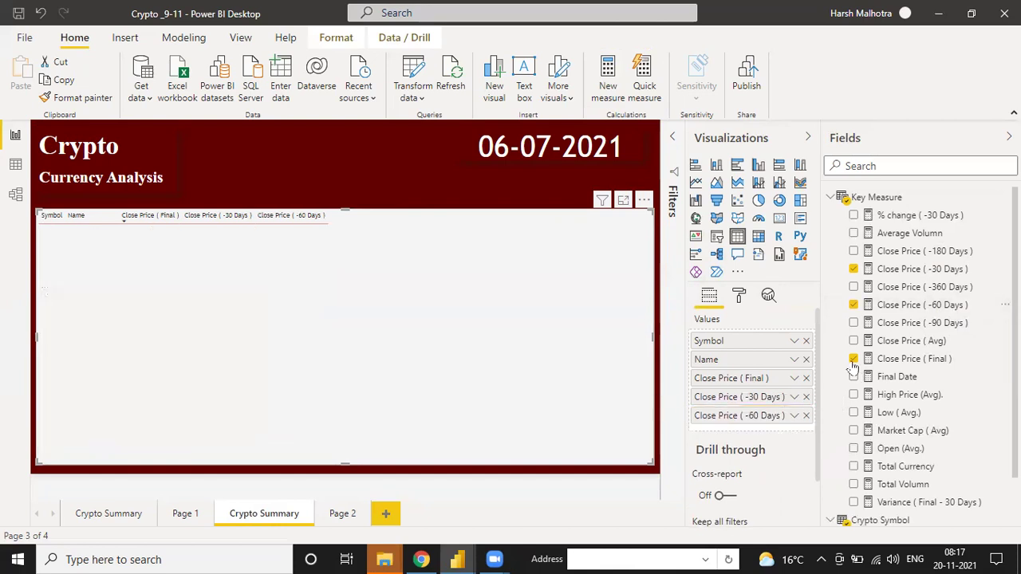
{"action": "left_click_drag", "start_coordinate": [913, 333], "coordinate": [789, 431]}
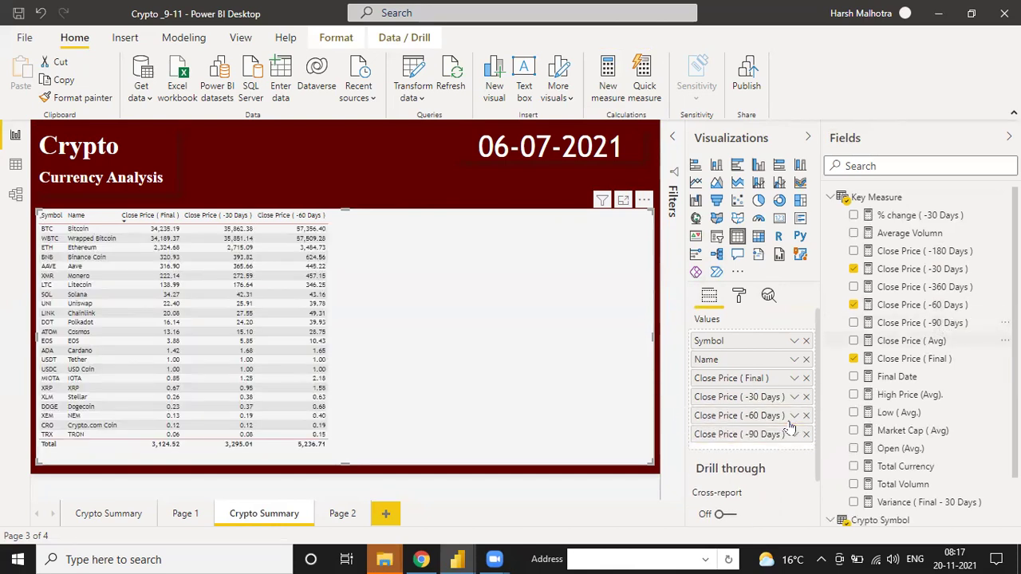
{"action": "left_click_drag", "start_coordinate": [945, 252], "coordinate": [793, 453]}
{"action": "left_click_drag", "start_coordinate": [938, 287], "coordinate": [800, 467]}
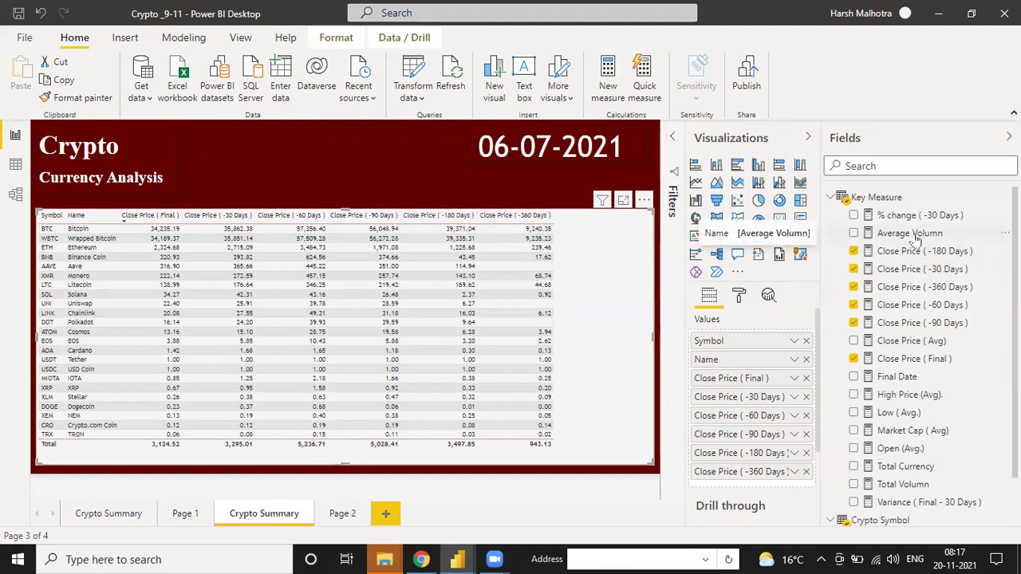
{"action": "left_click_drag", "start_coordinate": [925, 238], "coordinate": [781, 488]}
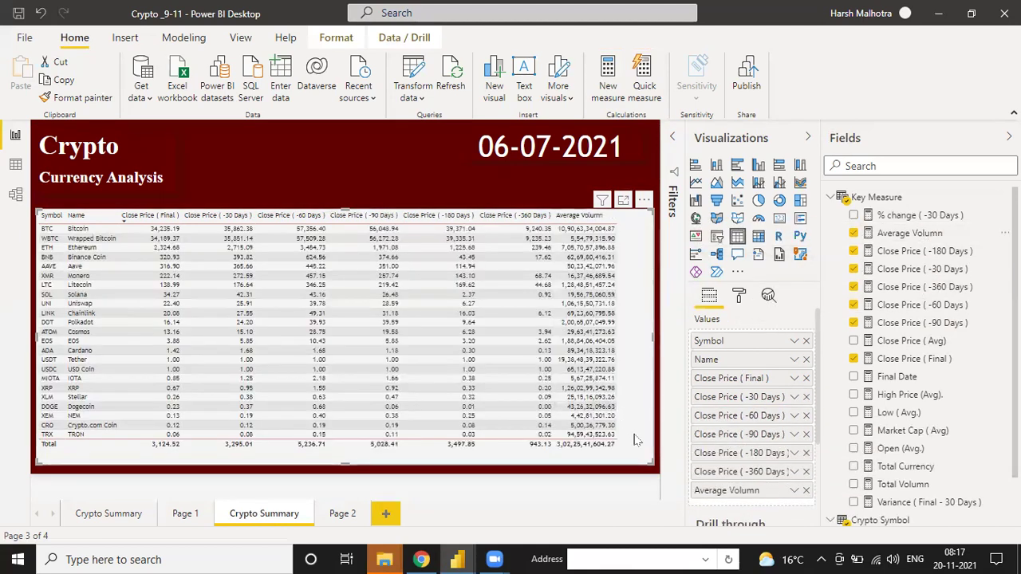
{"action": "left_click_drag", "start_coordinate": [648, 460], "coordinate": [628, 463]}
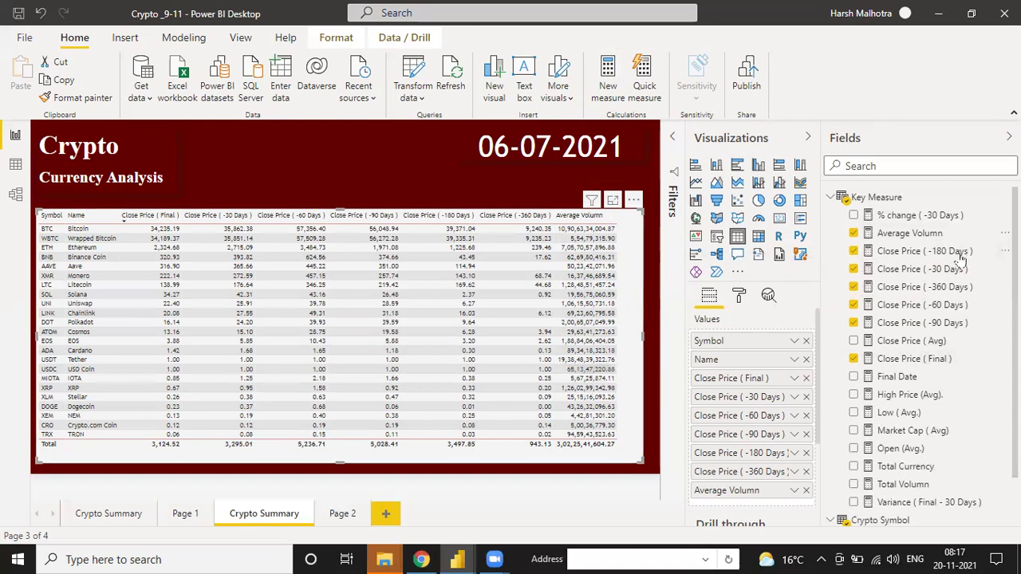
{"action": "left_click", "coordinate": [944, 234]}
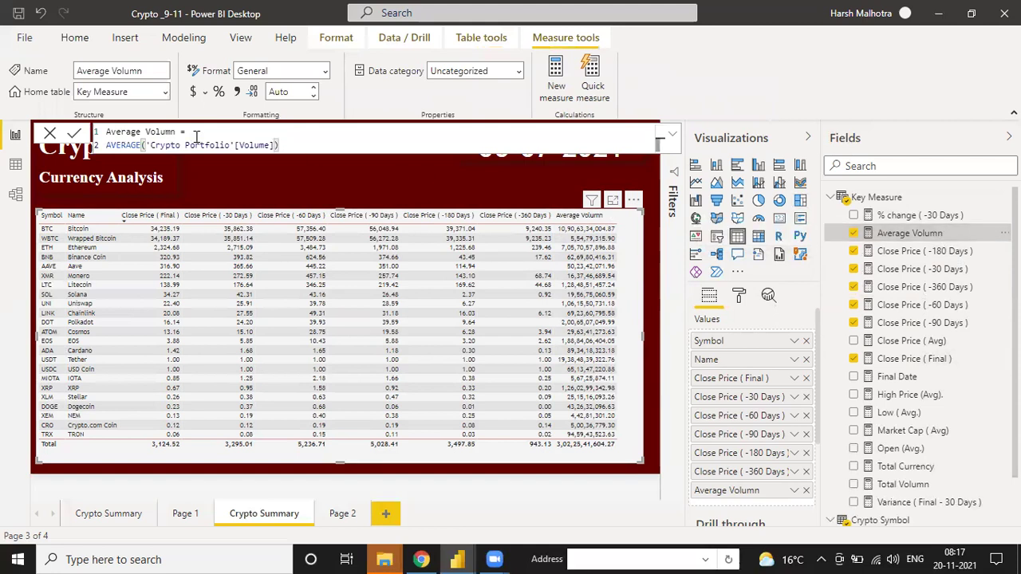
{"action": "left_click", "coordinate": [107, 145]}
{"action": "type", "text": "divide"}
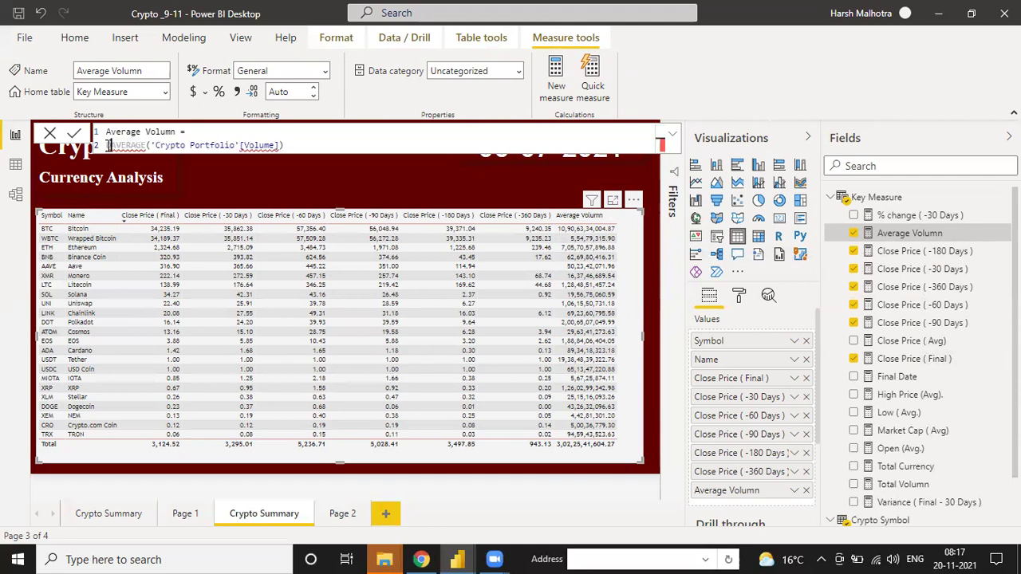
{"action": "type", "text": "("}
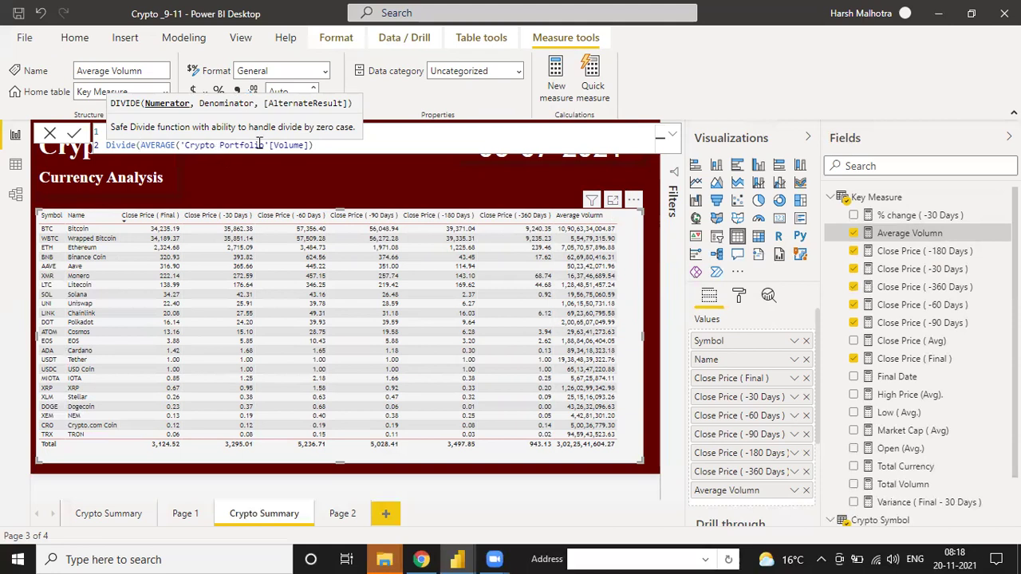
{"action": "key", "text": "BackSpace"}
{"action": "key", "text": "BackSpace"}
{"action": "key", "text": "BackSpace"}
{"action": "key", "text": "BackSpace"}
{"action": "key", "text": "BackSpace"}
{"action": "key", "text": "BackSpace"}
{"action": "key", "text": "BackSpace"}
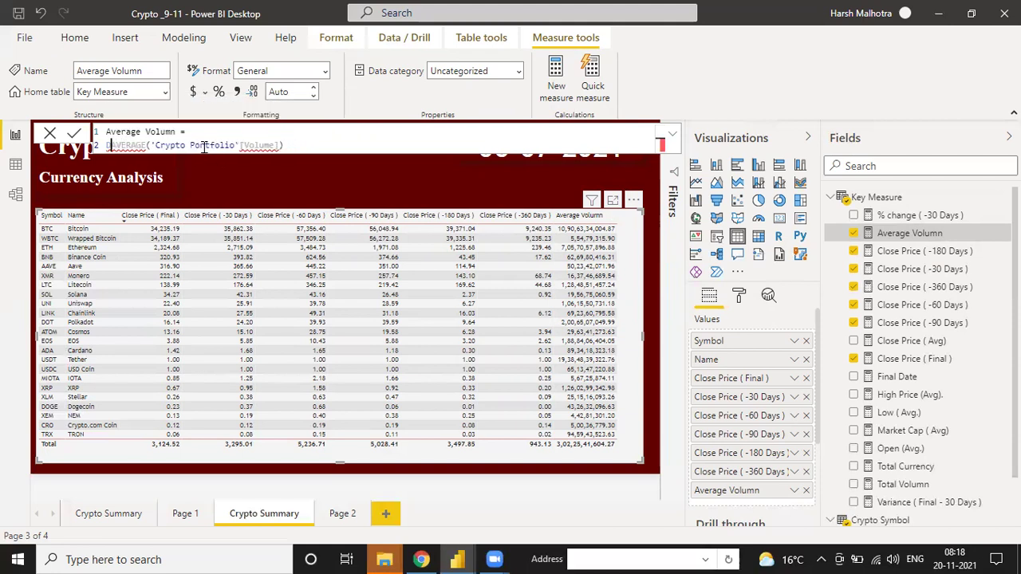
{"action": "key", "text": "BackSpace"}
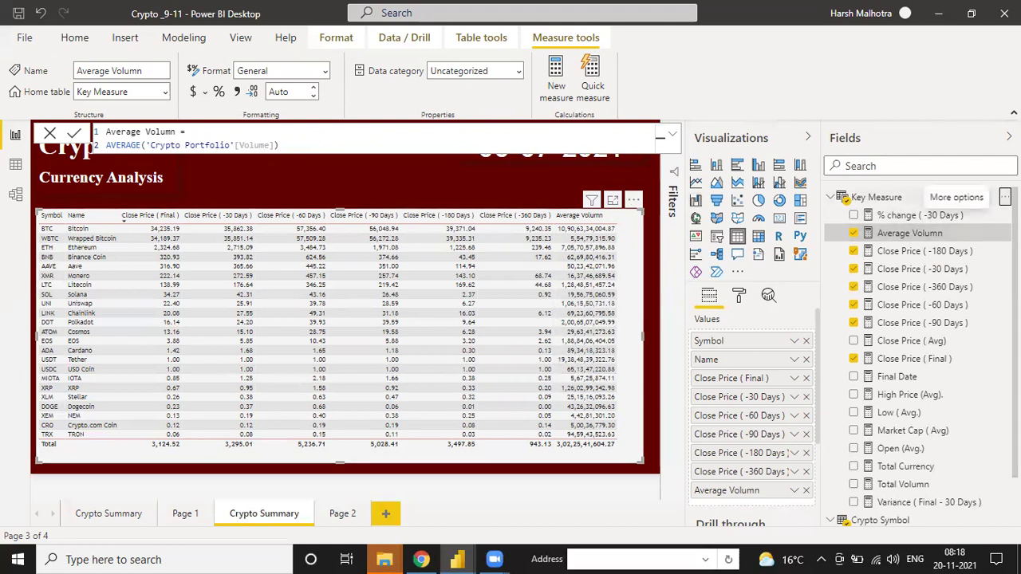
- Create a new measure in the Key Measure table named Average Volume ( Daily Average ), leaving a blank line below the name
{"action": "left_click", "coordinate": [1005, 197]}
{"action": "key", "text": "Escape"}
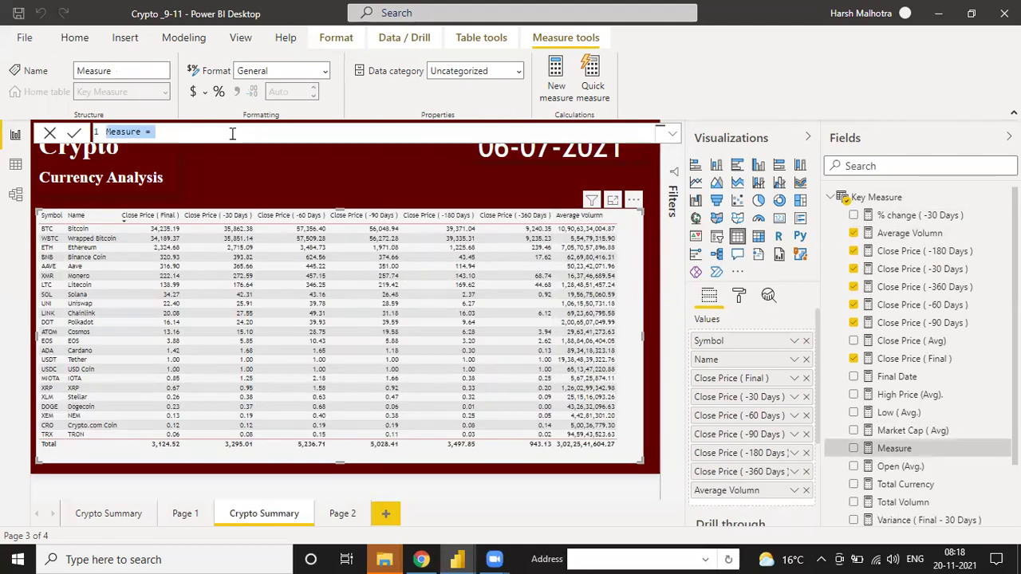
{"action": "type", "text": "Average "}
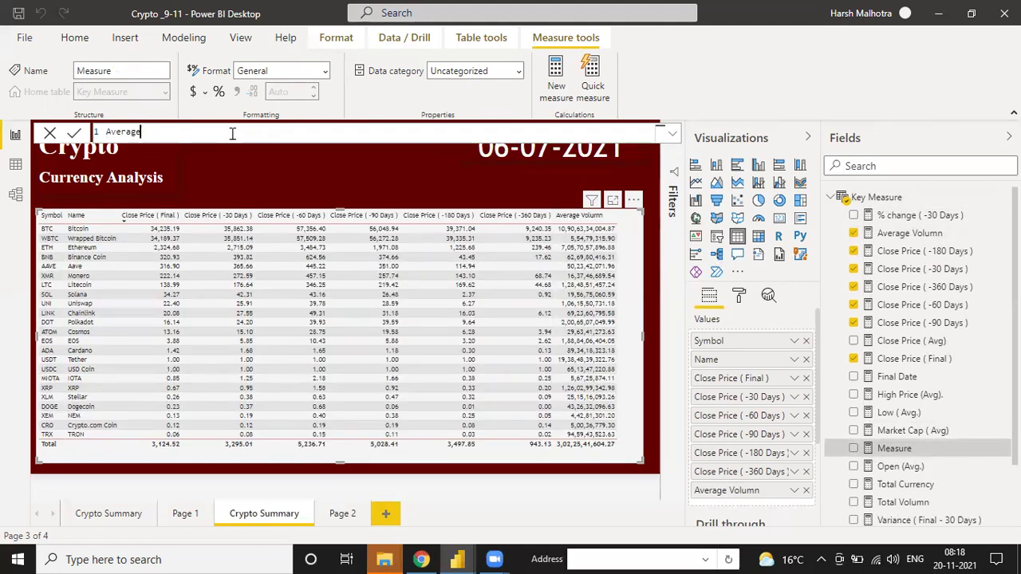
{"action": "type", "text": "Volumn"}
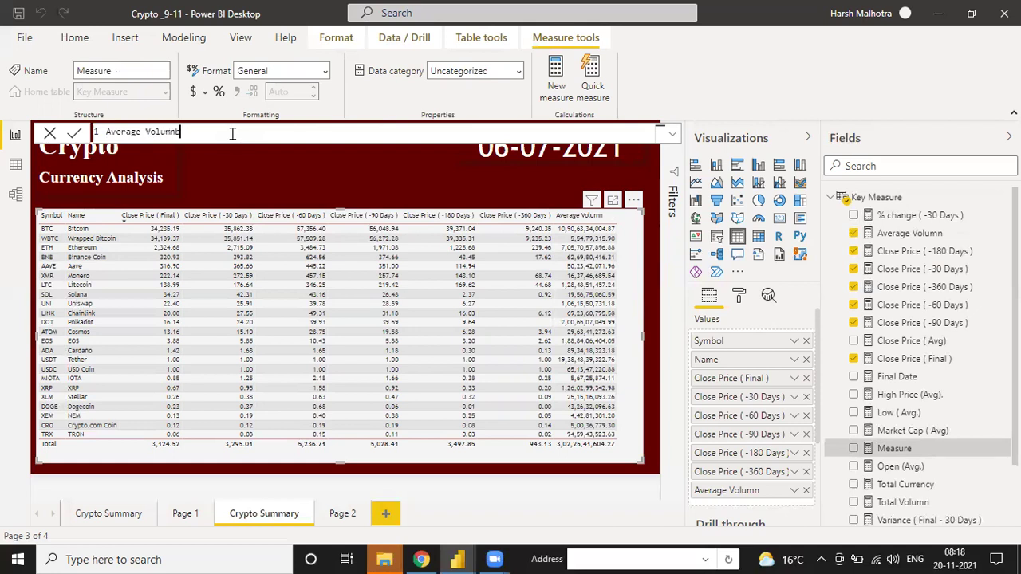
{"action": "key", "text": "BackSpace"}
{"action": "type", "text": "e "}
{"action": "type", "text": "( Daily Av"}
{"action": "type", "text": "g"}
{"action": "type", "text": "erage ) "}
{"action": "type", "text": "="}
{"action": "key", "text": "shift+Return"}
{"action": "key", "text": "shift+Return"}
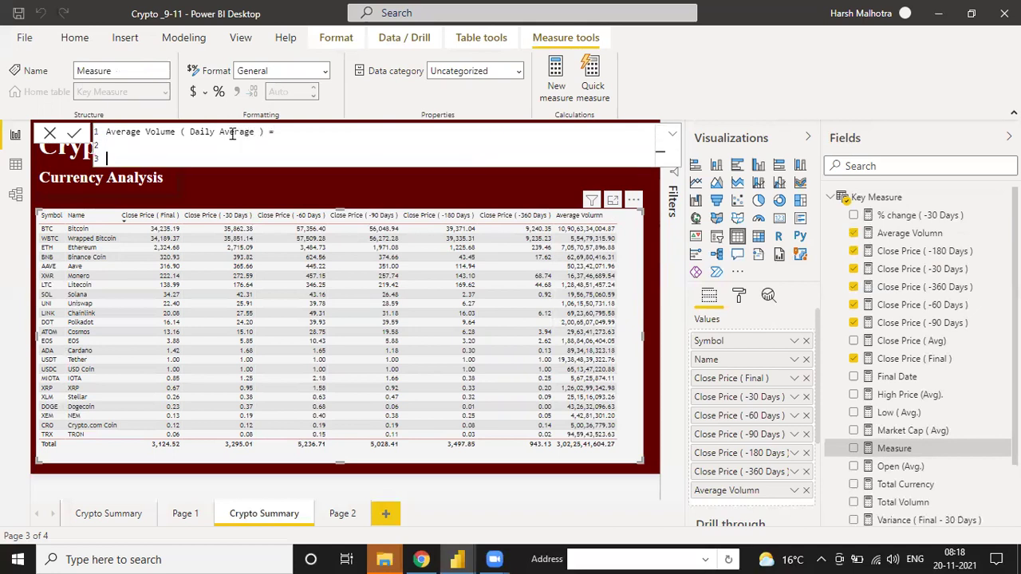
- Start the measure's formula with AVERAGEX, using VALUES('Dates'[Date]) as its table argument
{"action": "type", "text": "ave"}
{"action": "key", "text": "Down"}
{"action": "key", "text": "Down"}
{"action": "key", "text": "Tab"}
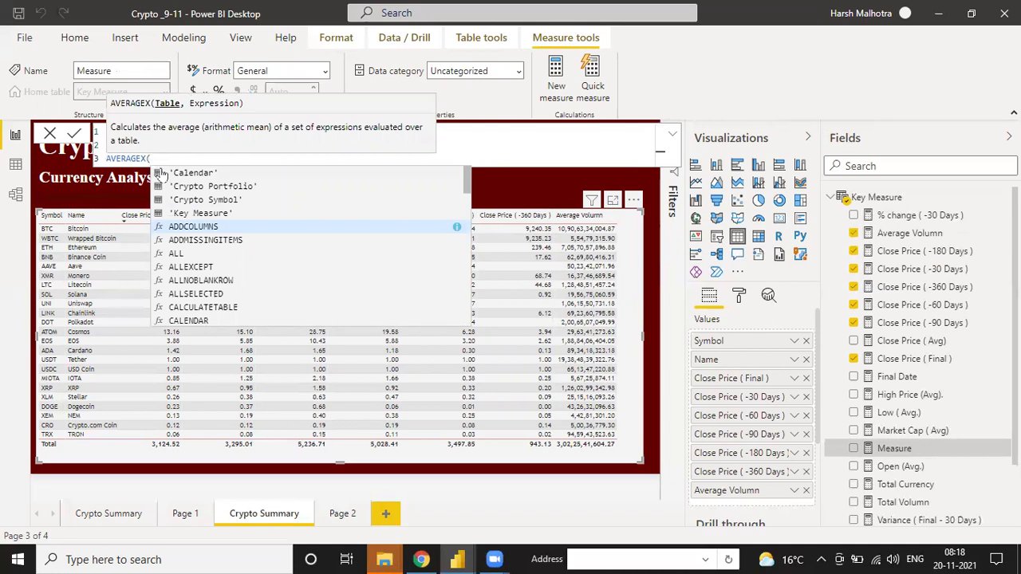
{"action": "type", "text": "values"}
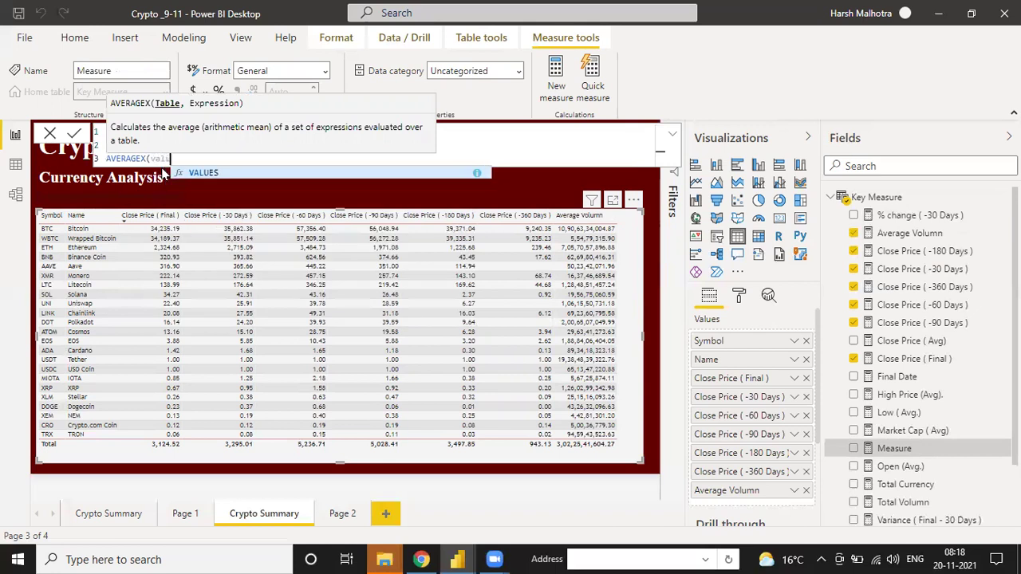
{"action": "key", "text": "Tab"}
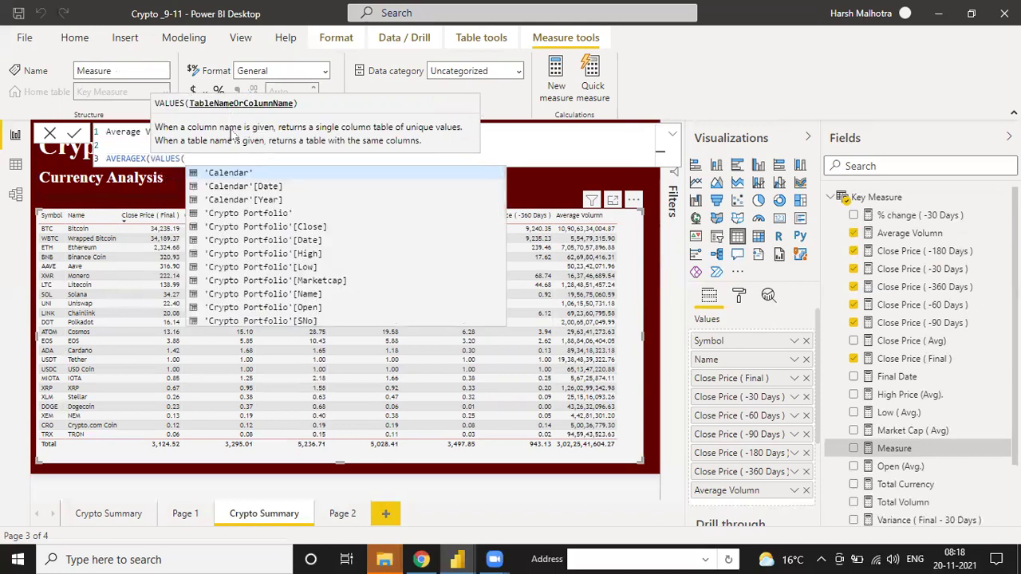
{"action": "type", "text": "'date"}
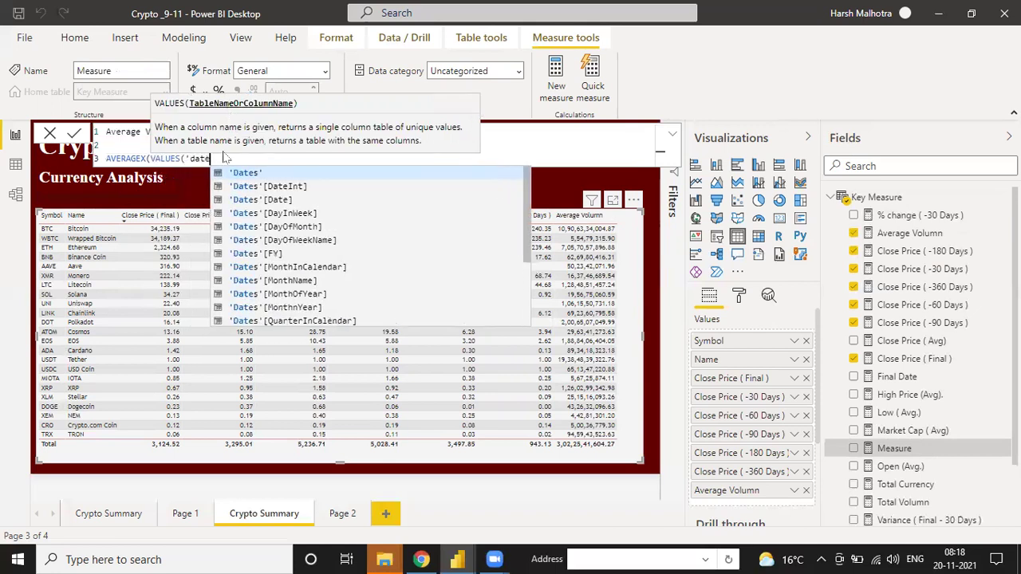
{"action": "key", "text": "Tab"}
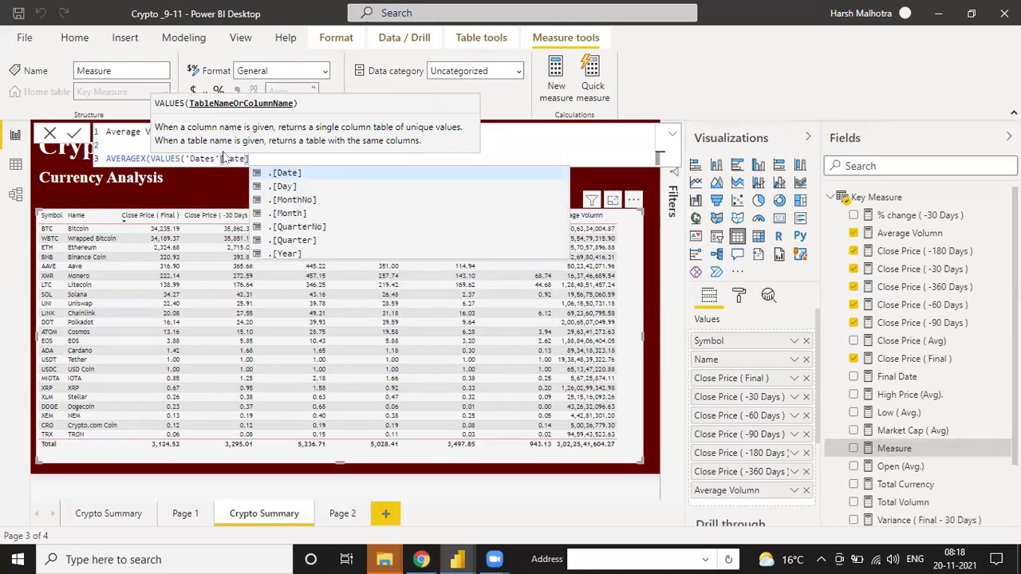
{"action": "type", "text": "),"}
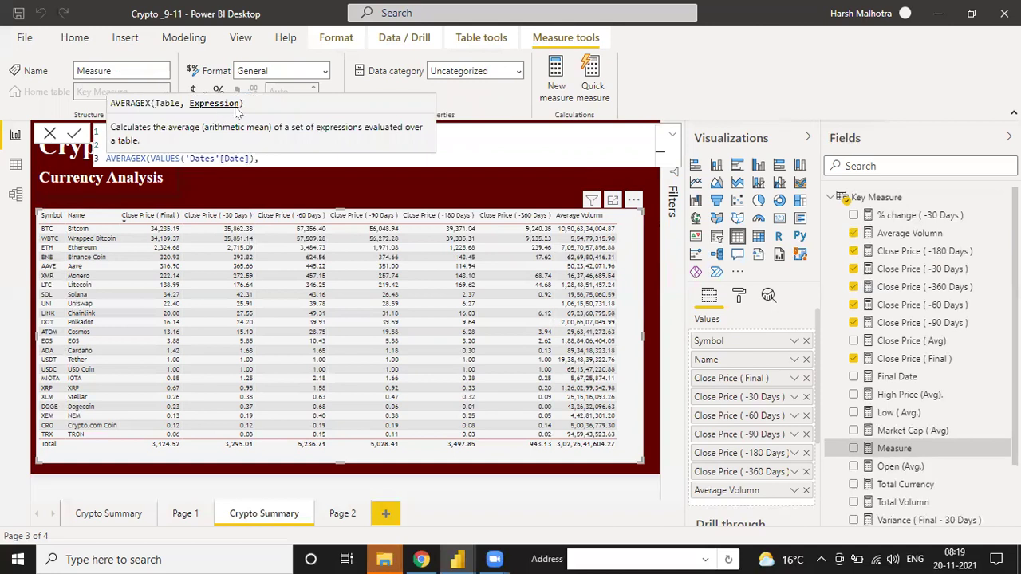
- Use [Total Volumn] as the AVERAGEX expression and close the function
{"action": "type", "text": "tot"}
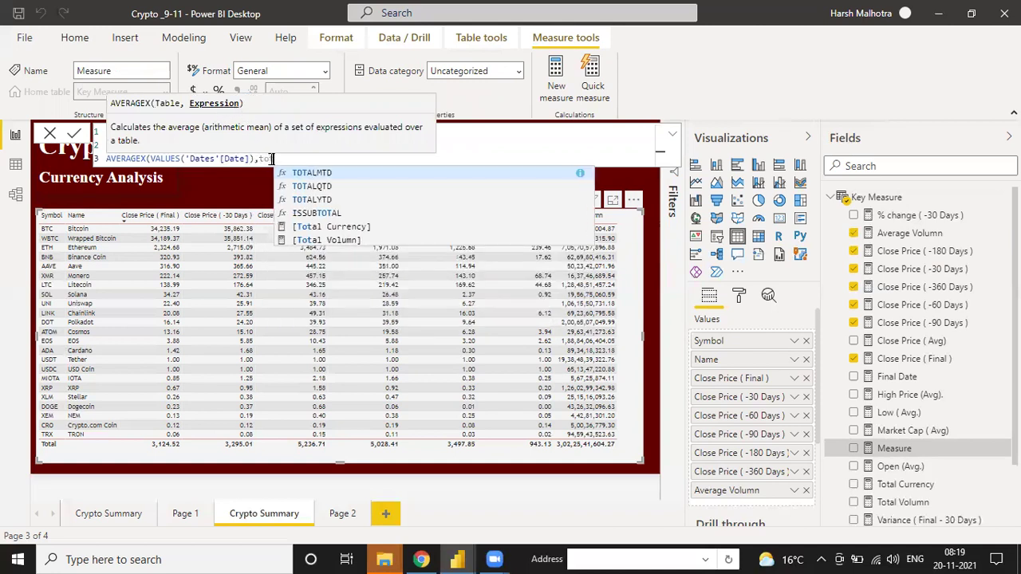
{"action": "key", "text": "Down"}
{"action": "key", "text": "Down"}
{"action": "key", "text": "Down"}
{"action": "key", "text": "Down"}
{"action": "key", "text": "Down"}
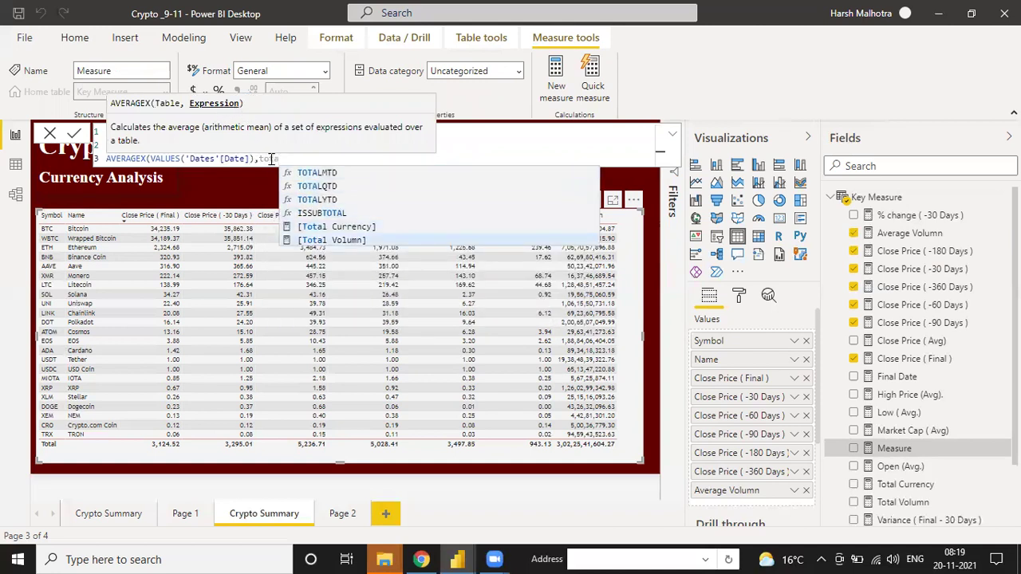
{"action": "key", "text": "Tab"}
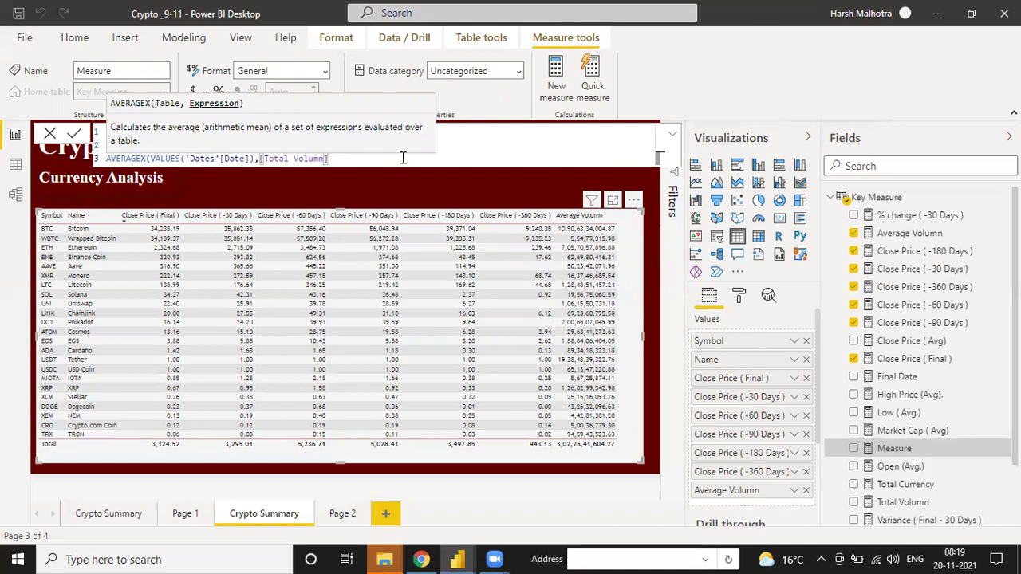
{"action": "type", "text": "),"}
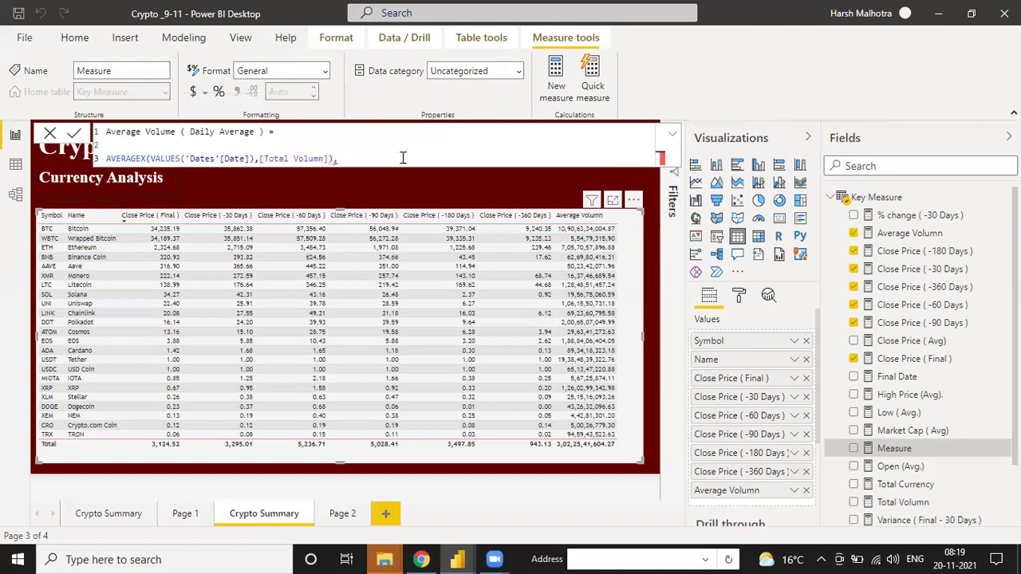
{"action": "key", "text": "BackSpace"}
- Wrap the AVERAGEX expression of the measure in a DIVIDE function, using it as the numerator
{"action": "left_click", "coordinate": [107, 158]}
{"action": "type", "text": "fo"}
{"action": "key", "text": "BackSpace"}
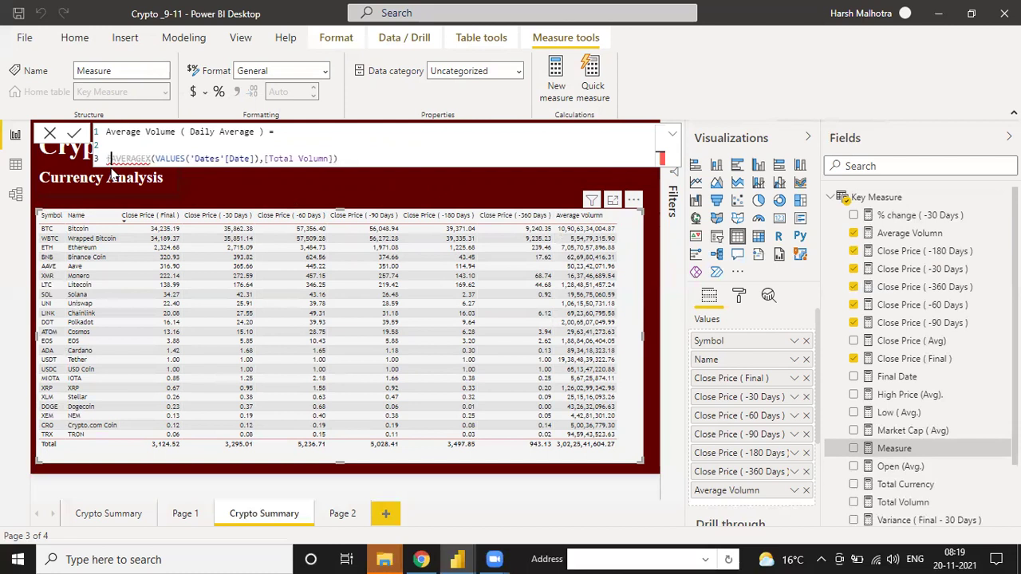
{"action": "key", "text": "BackSpace"}
{"action": "type", "text": "divide"}
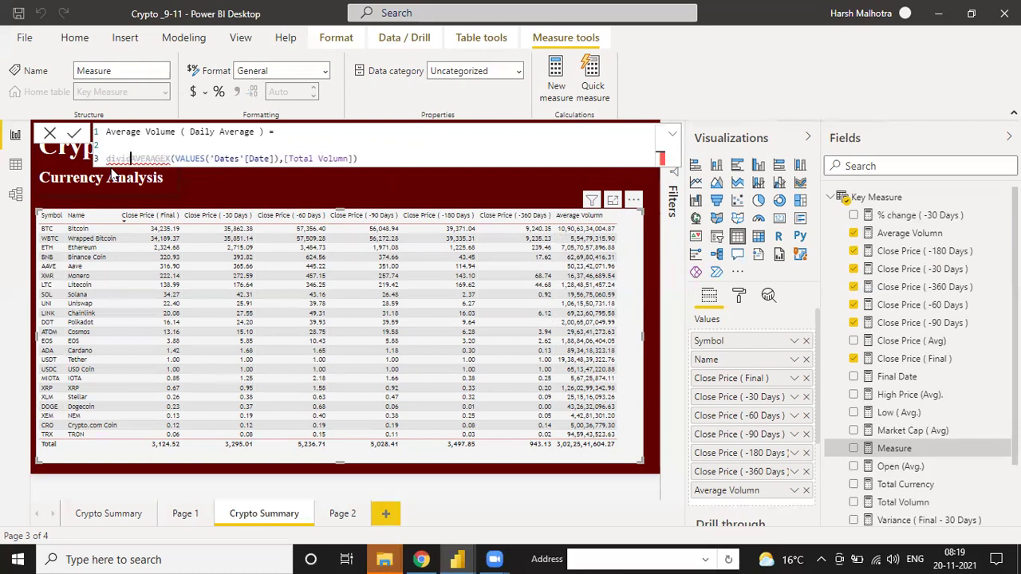
{"action": "type", "text": "("}
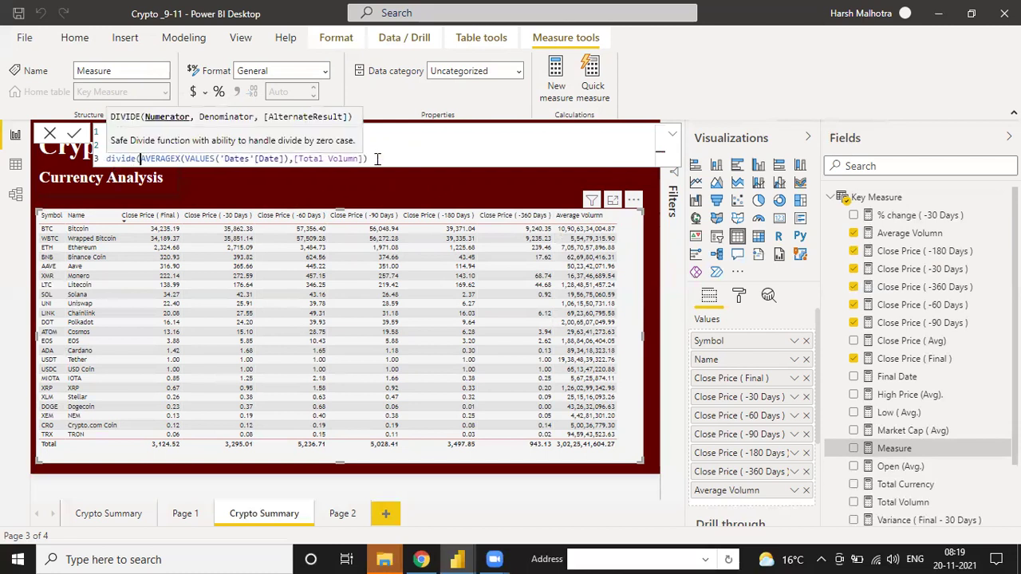
{"action": "left_click", "coordinate": [377, 159]}
{"action": "type", "text": ","}
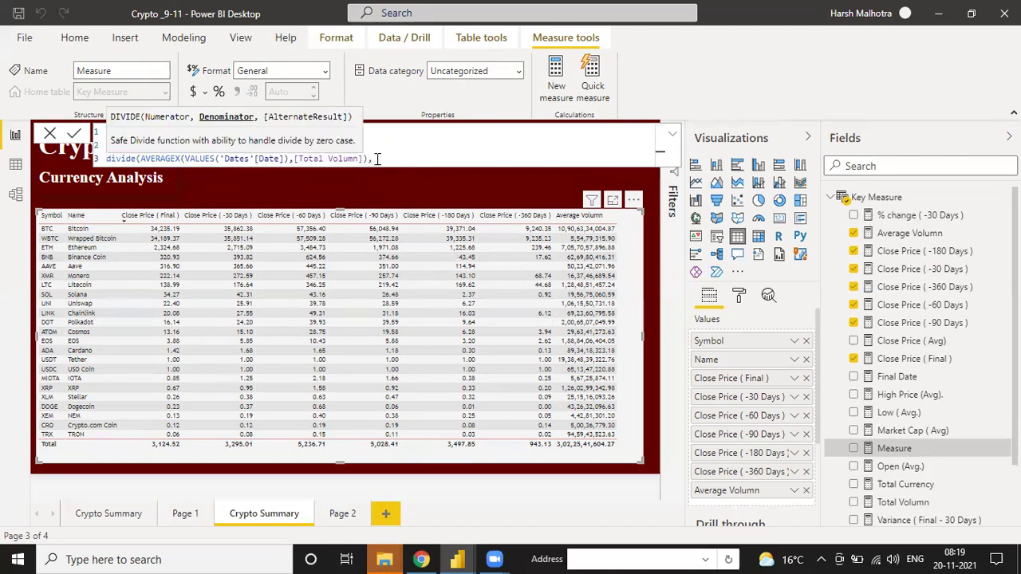
- Give DIVIDE the denominator 10000000 and the alternate result BLANK(), close the function and commit the measure
{"action": "type", "text": "10000000,"}
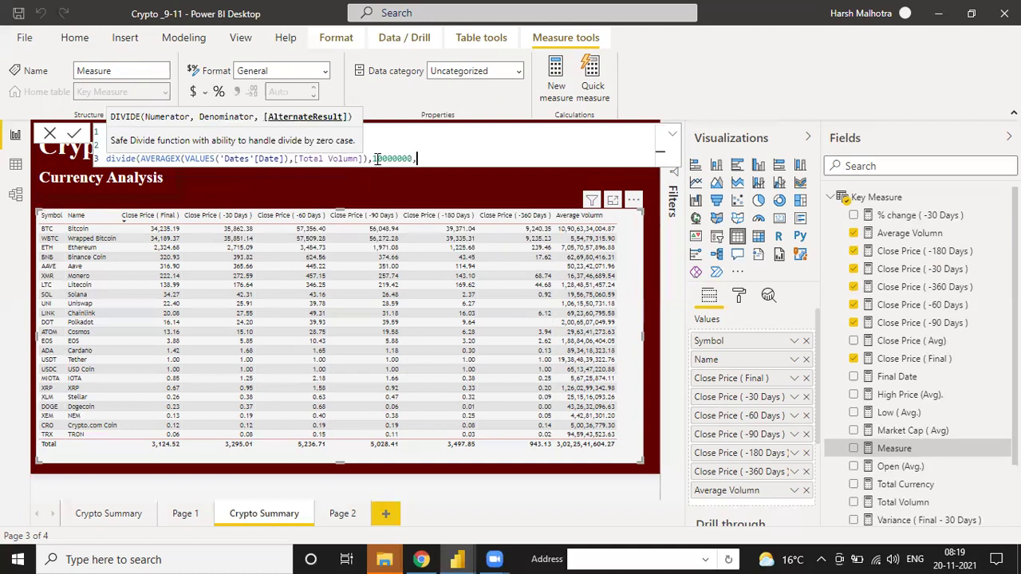
{"action": "type", "text": "Blank"}
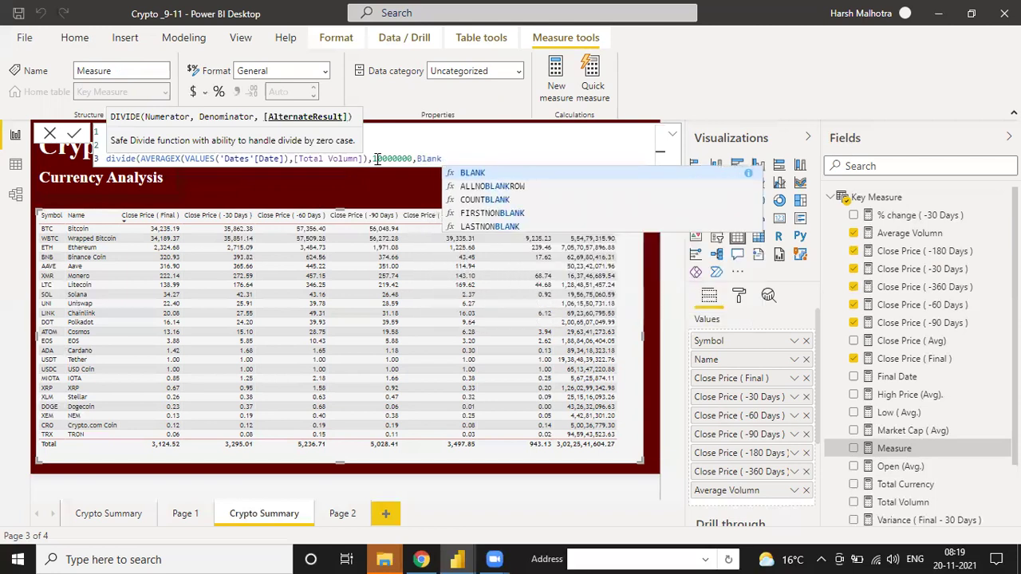
{"action": "key", "text": "Tab"}
{"action": "type", "text": ")"}
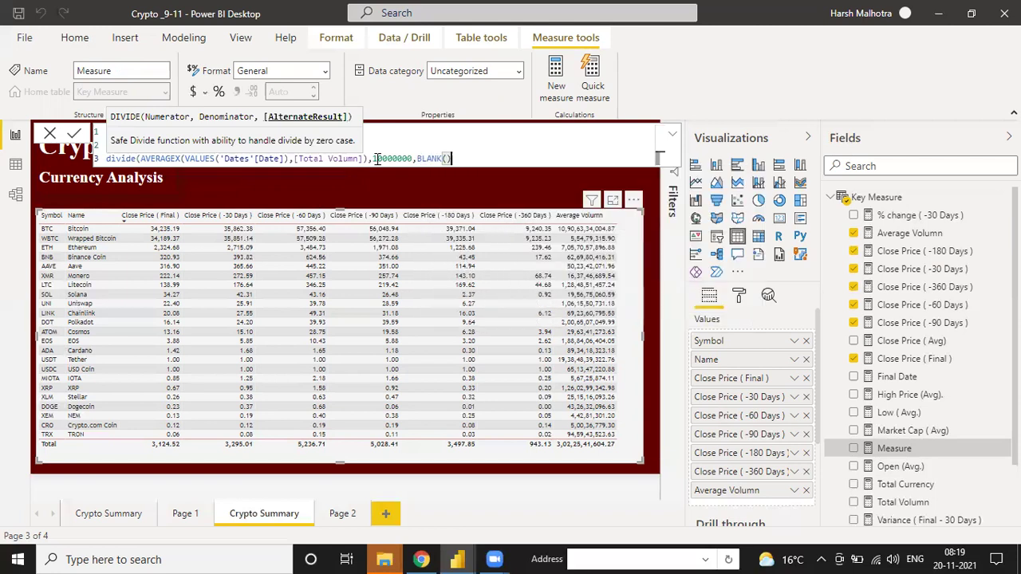
{"action": "type", "text": ")"}
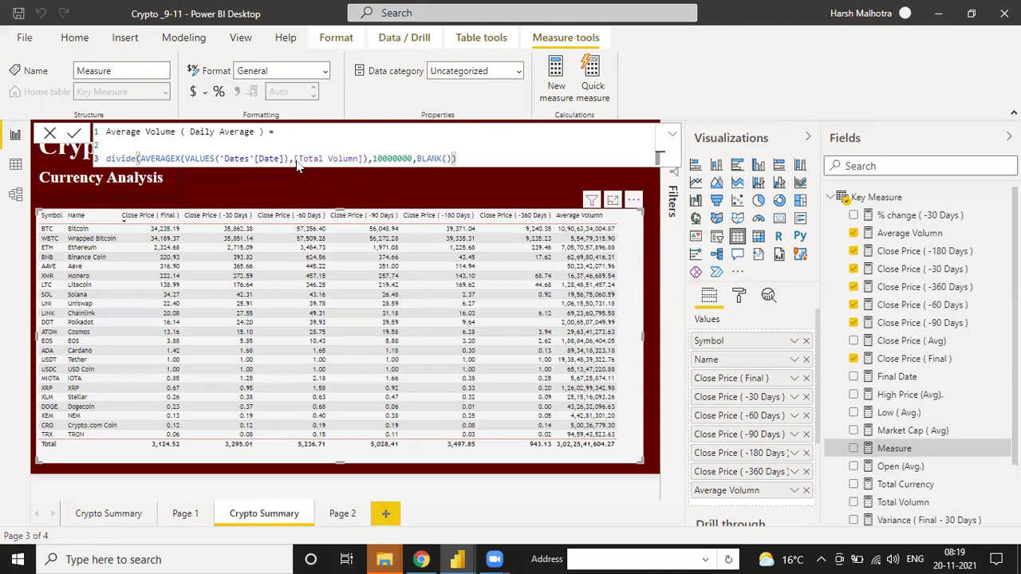
{"action": "key", "text": "Return"}
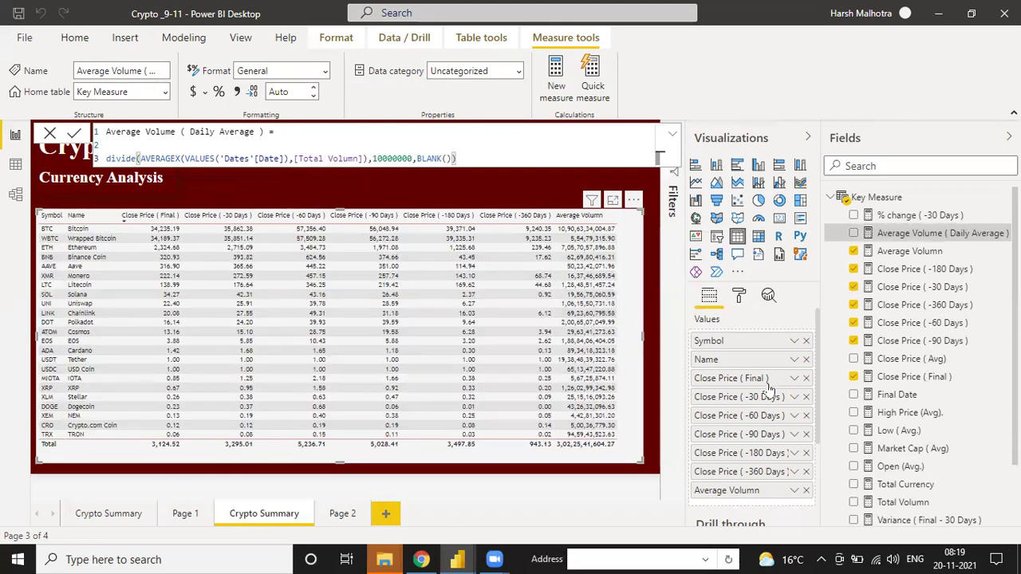
- Replace Average Volumn in the table with the Average Volume ( Daily Average ) measure and widen the table to fit it
{"action": "left_click", "coordinate": [805, 490]}
{"action": "left_click_drag", "start_coordinate": [973, 233], "coordinate": [807, 482]}
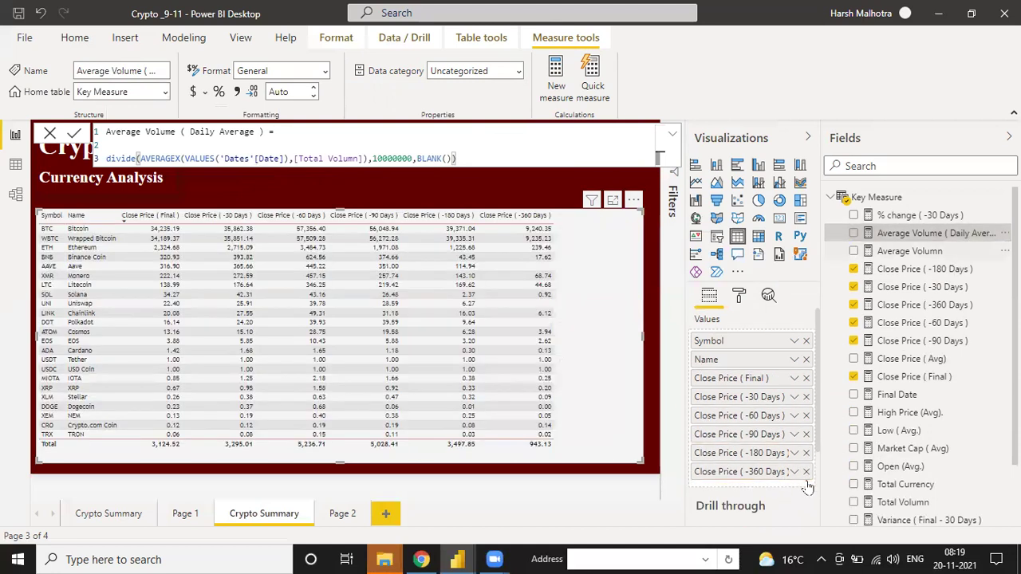
{"action": "left_click_drag", "start_coordinate": [932, 236], "coordinate": [780, 486]}
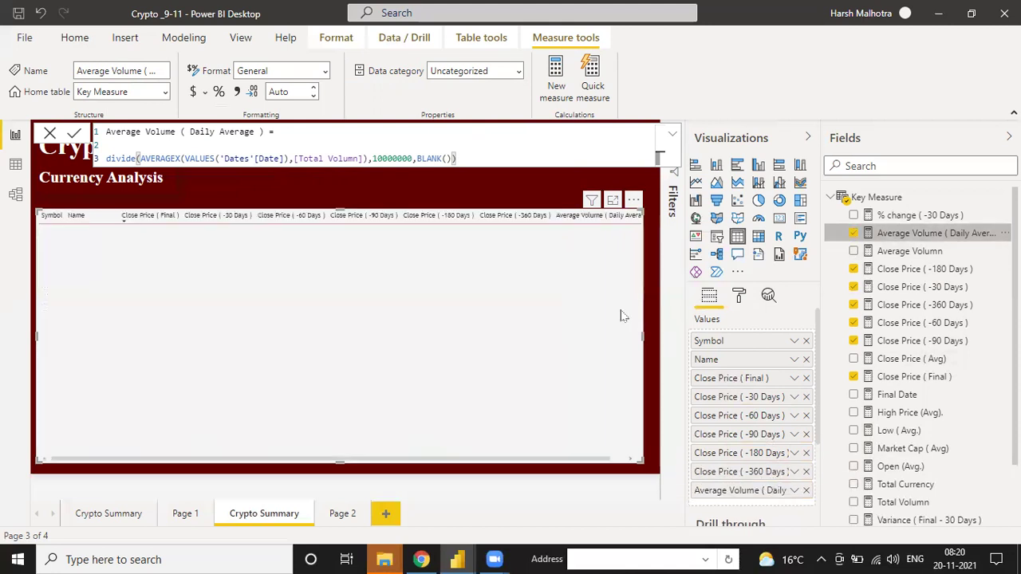
{"action": "left_click_drag", "start_coordinate": [643, 462], "coordinate": [670, 471]}
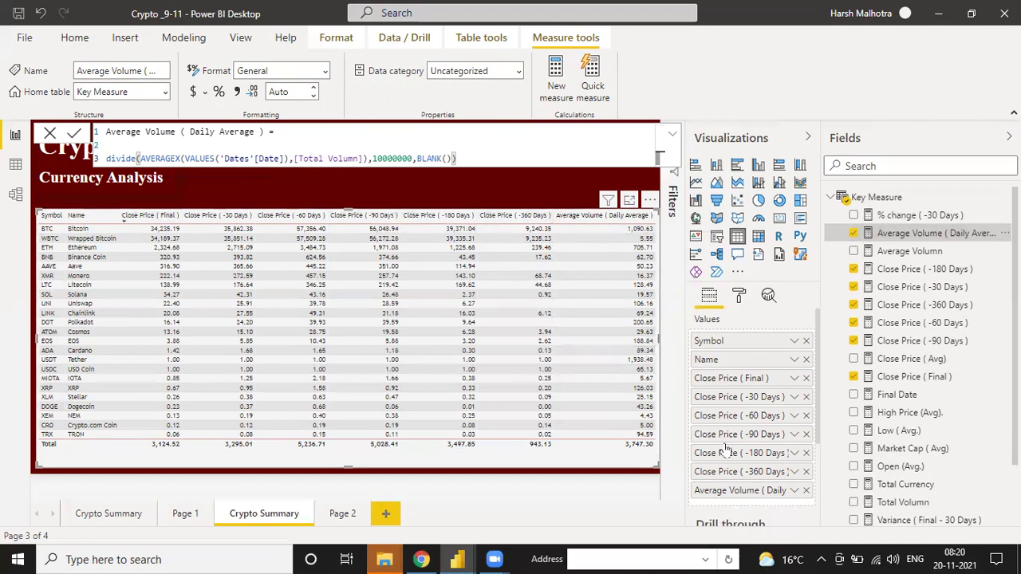
- Rename the Average Volume ( Daily Average ) column as Avg. Daily Vol. for this table only
{"action": "left_click", "coordinate": [795, 491]}
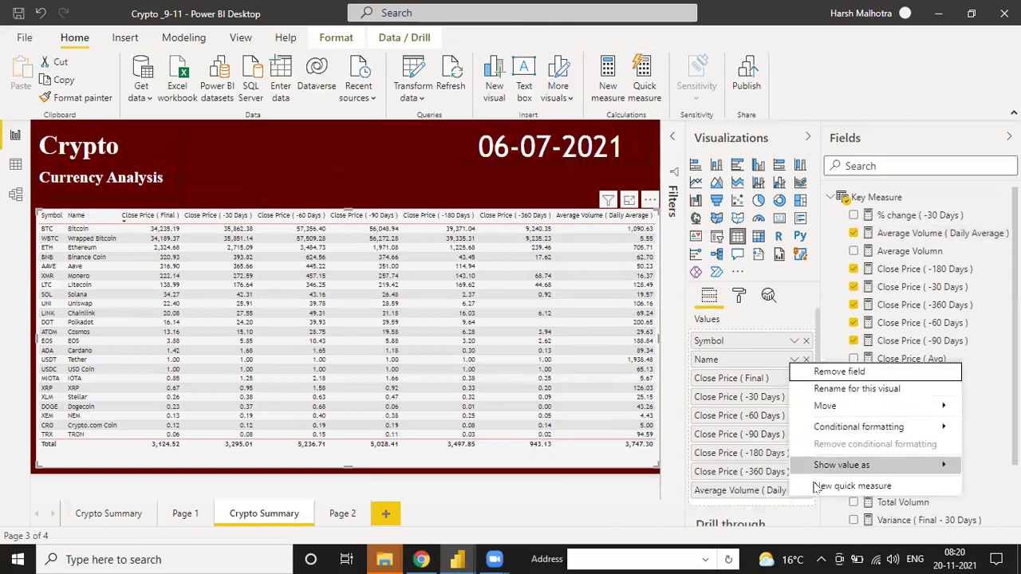
{"action": "left_click", "coordinate": [808, 519]}
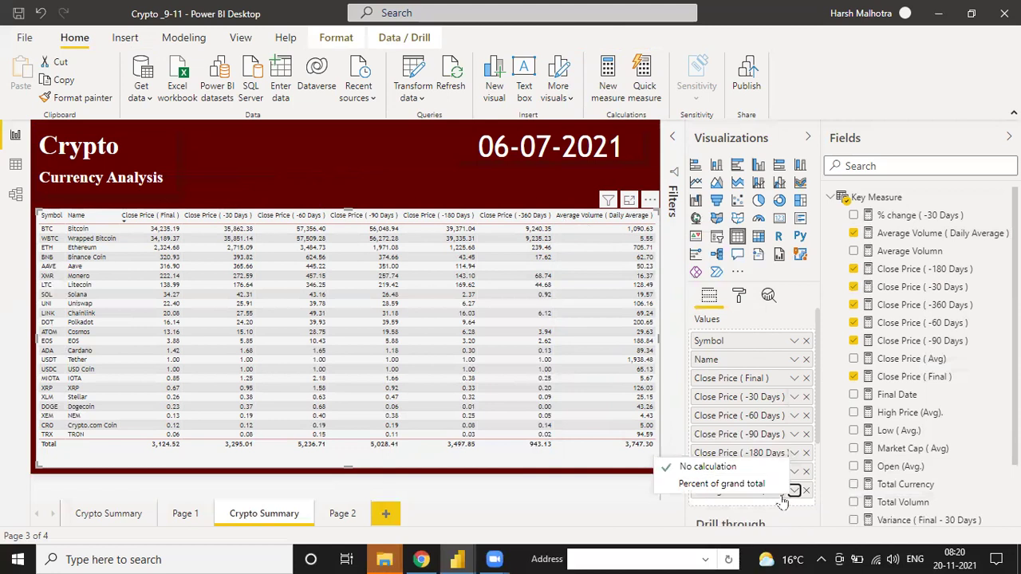
{"action": "double_click", "coordinate": [782, 489]}
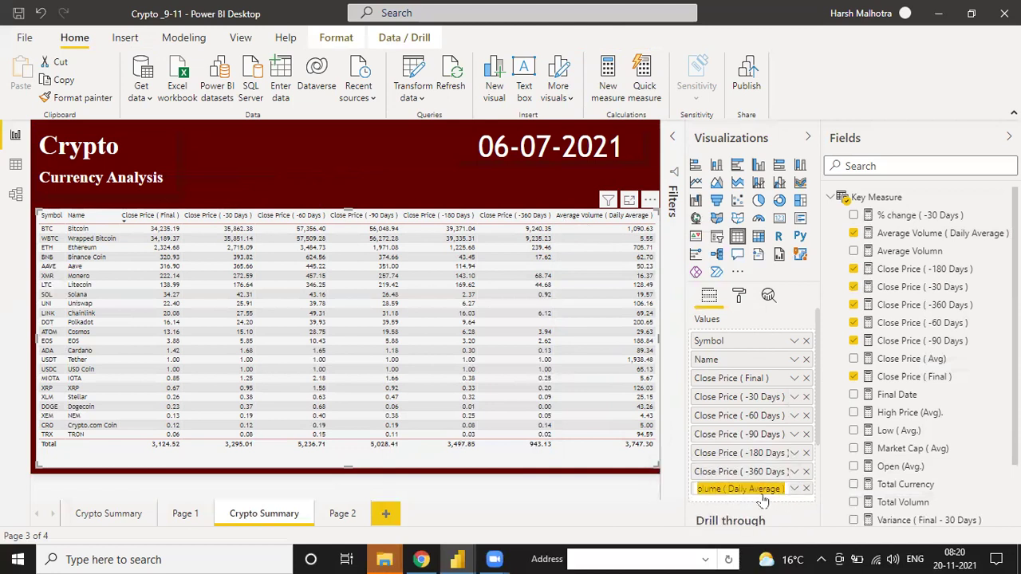
{"action": "type", "text": "Avg. Daily"}
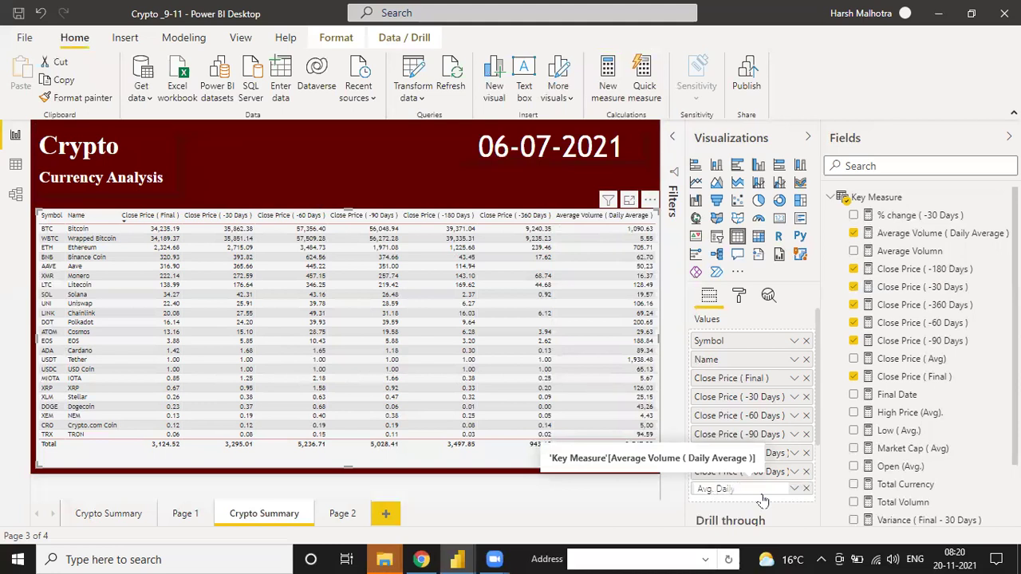
{"action": "type", "text": " Vol."}
{"action": "key", "text": "Return"}
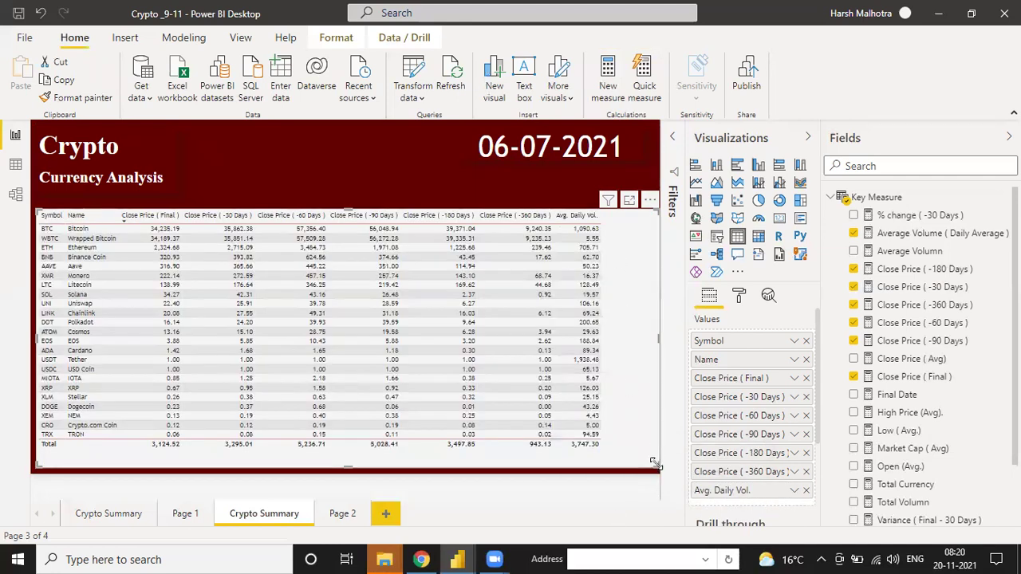
- Narrow the table to fit its columns, shift it slightly to the right and up, and deselect it
{"action": "left_click_drag", "start_coordinate": [652, 463], "coordinate": [617, 461]}
{"action": "left_click_drag", "start_coordinate": [615, 210], "coordinate": [625, 209]}
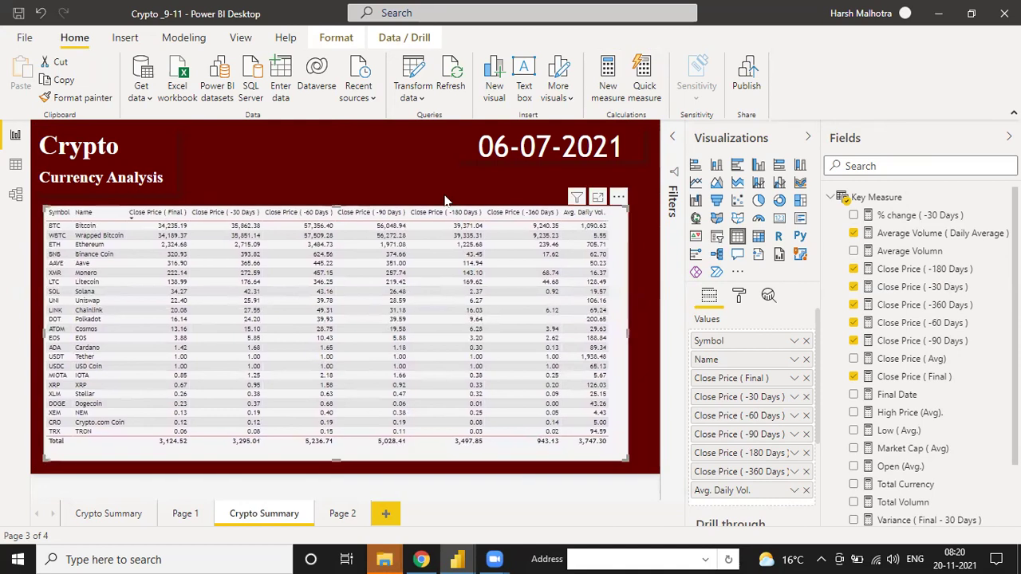
{"action": "left_click", "coordinate": [306, 156]}
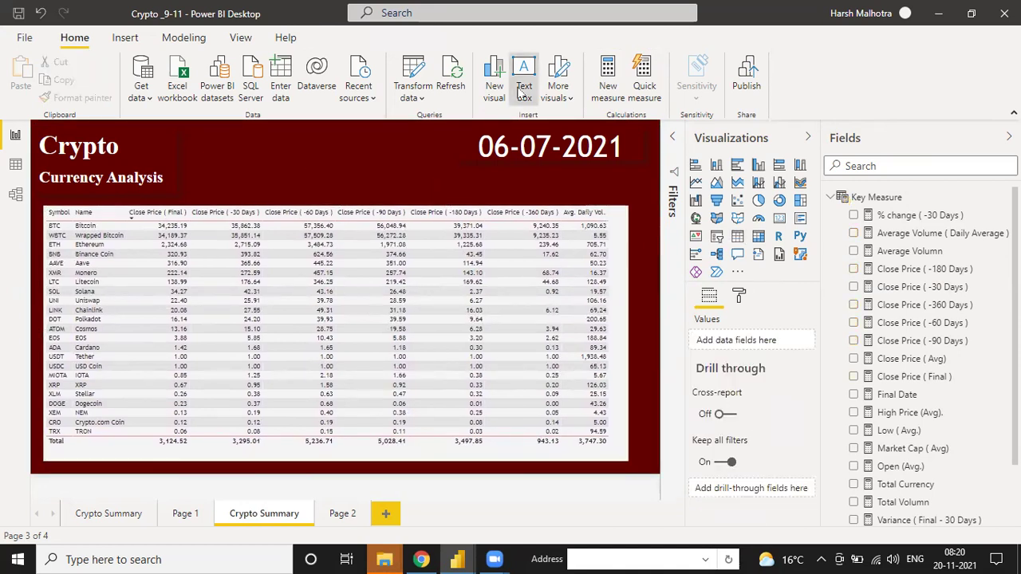
- Insert a text box on the Crypto Summary page containing the heading Historical Price Comparision
{"action": "left_click", "coordinate": [521, 87]}
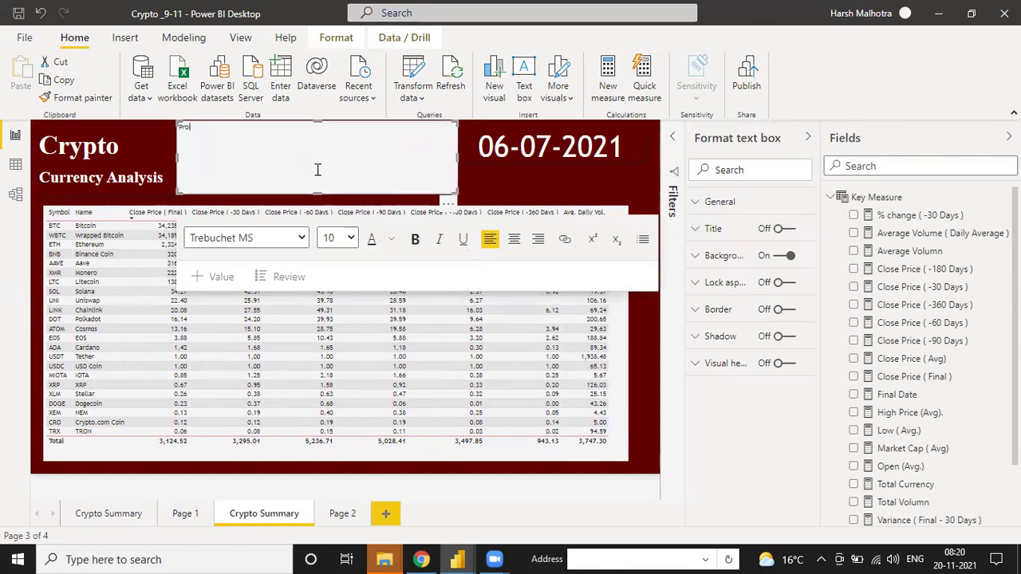
{"action": "key", "text": "BackSpace"}
{"action": "key", "text": "BackSpace"}
{"action": "type", "text": "ical Price Comparision"}
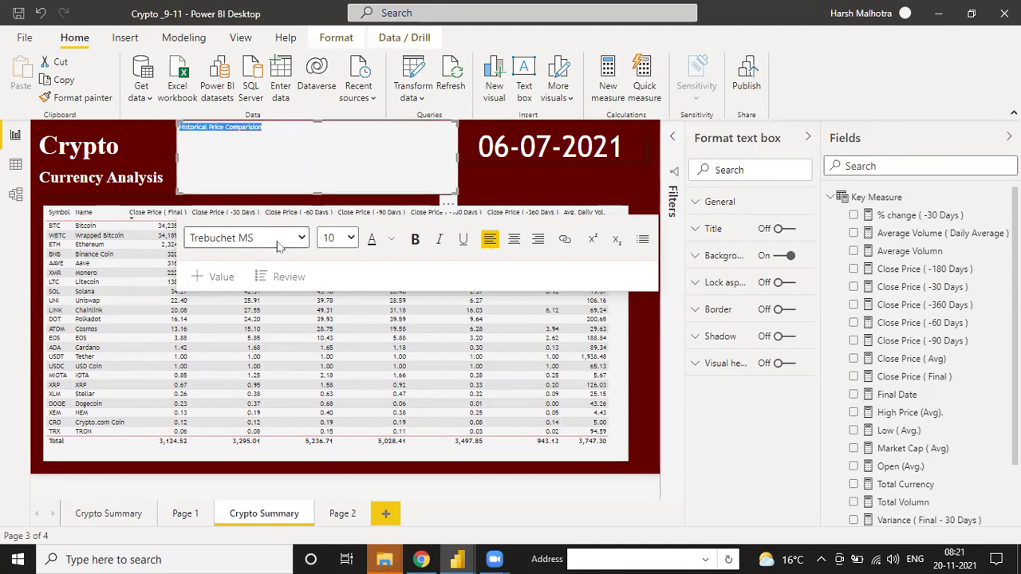
{"action": "left_click", "coordinate": [246, 238]}
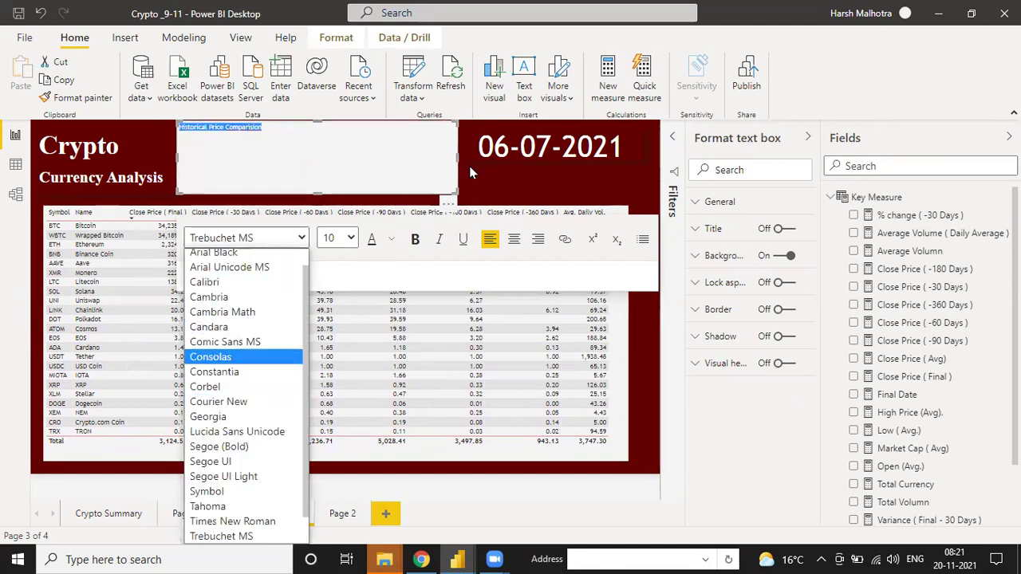
{"action": "key", "text": "Escape"}
{"action": "key", "text": "Escape"}
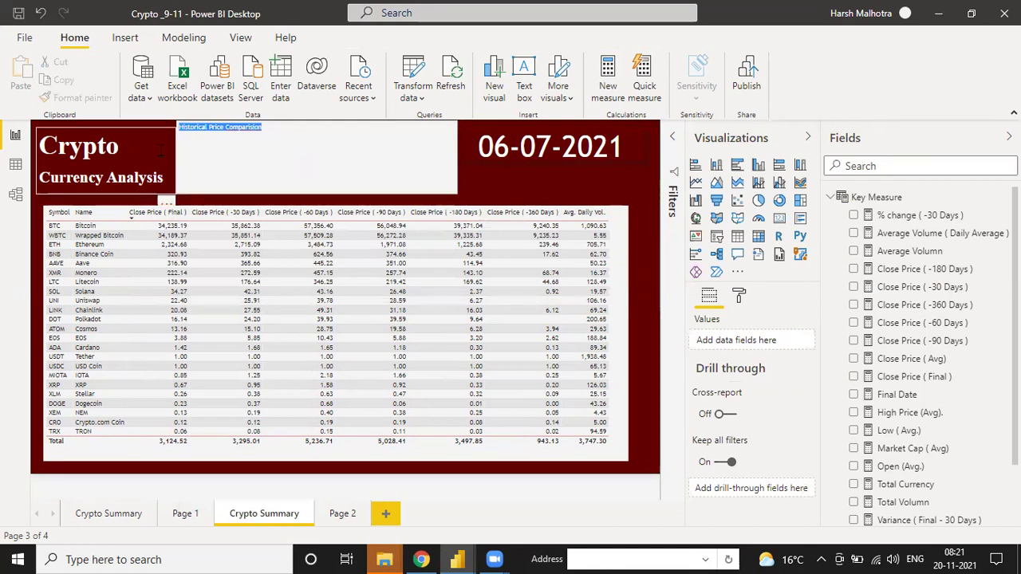
- Copy the formatting of the Crypto title text box onto the new heading text box
{"action": "left_click", "coordinate": [119, 146]}
{"action": "left_click", "coordinate": [88, 98]}
{"action": "left_click", "coordinate": [289, 167]}
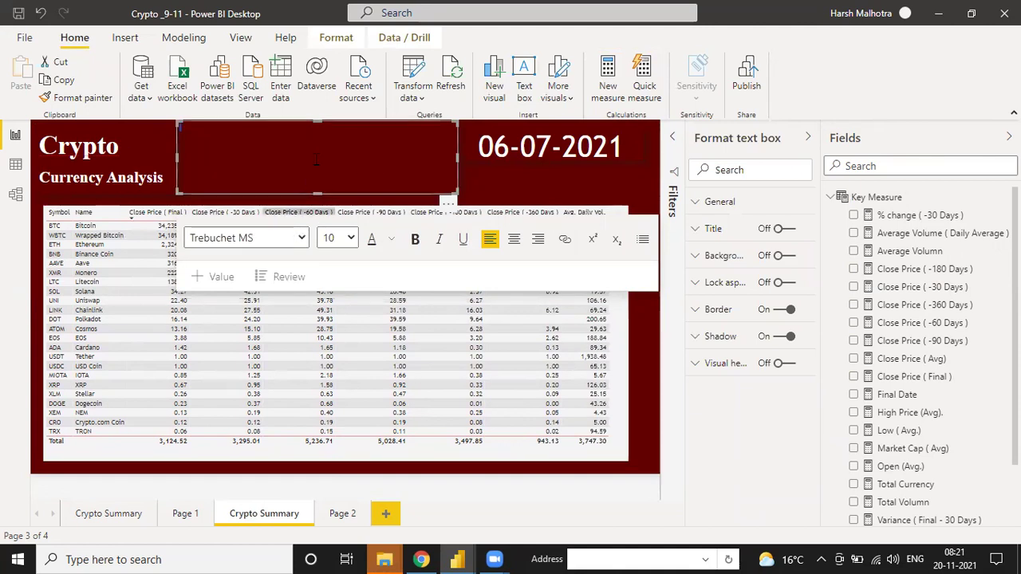
- Set the Historical Price Comparision text to the Times New Roman font at size 36, matching the Crypto title's font
{"action": "left_click", "coordinate": [120, 146]}
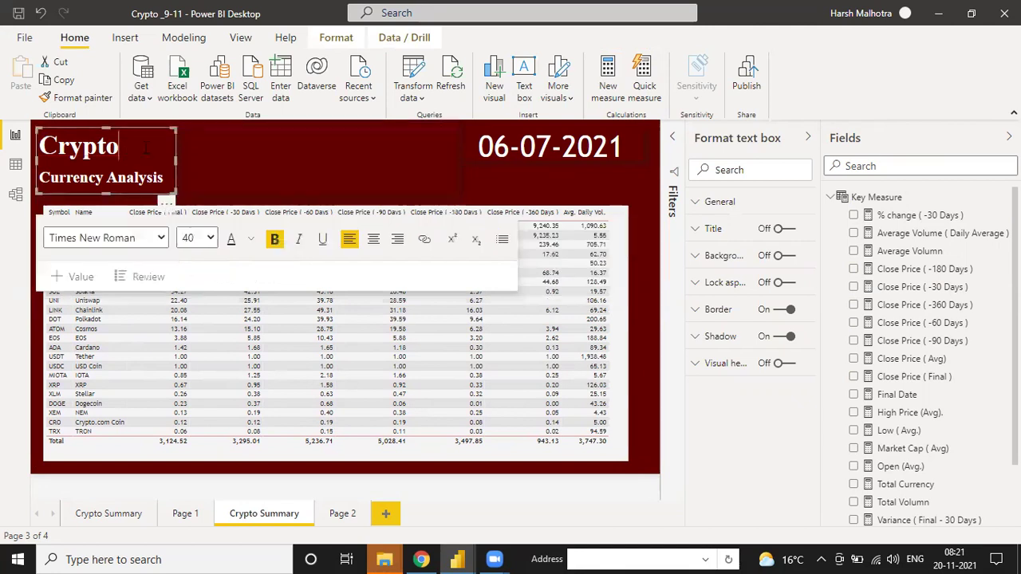
{"action": "left_click", "coordinate": [279, 146]}
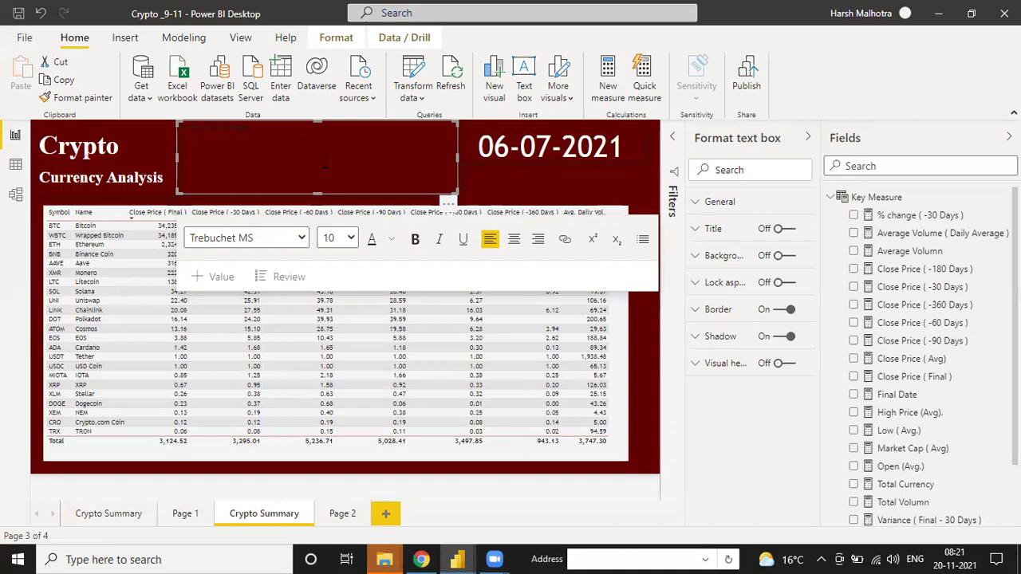
{"action": "key", "text": "ctrl+a"}
{"action": "left_click", "coordinate": [303, 239]}
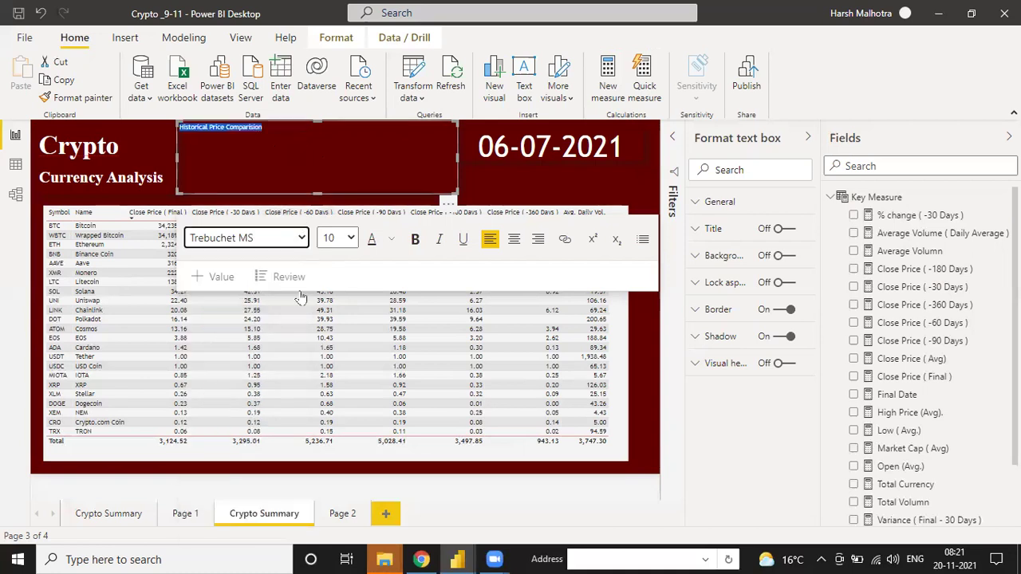
{"action": "left_click", "coordinate": [302, 238]}
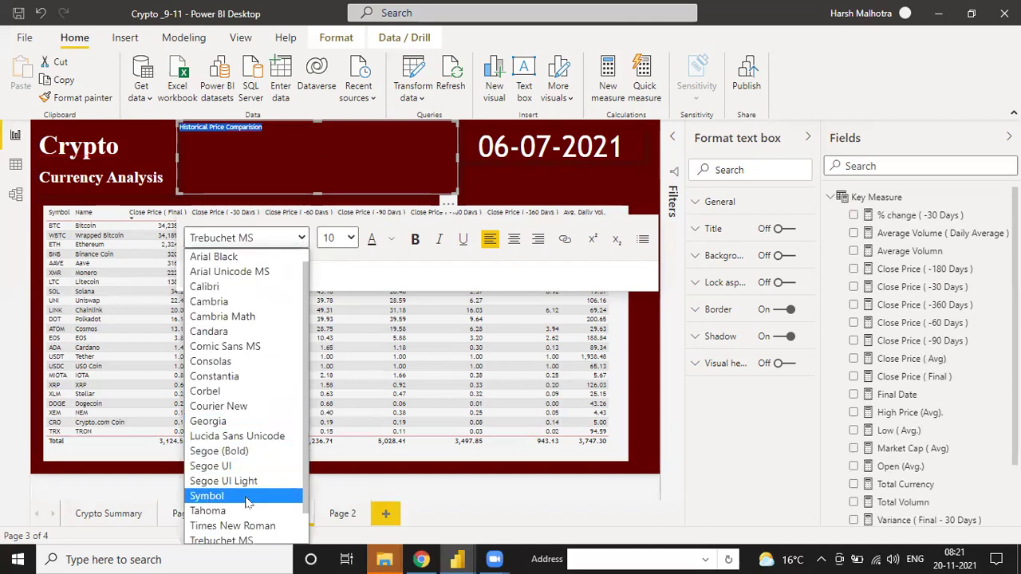
{"action": "left_click", "coordinate": [209, 510]}
{"action": "left_click", "coordinate": [284, 238]}
{"action": "left_click", "coordinate": [233, 536]}
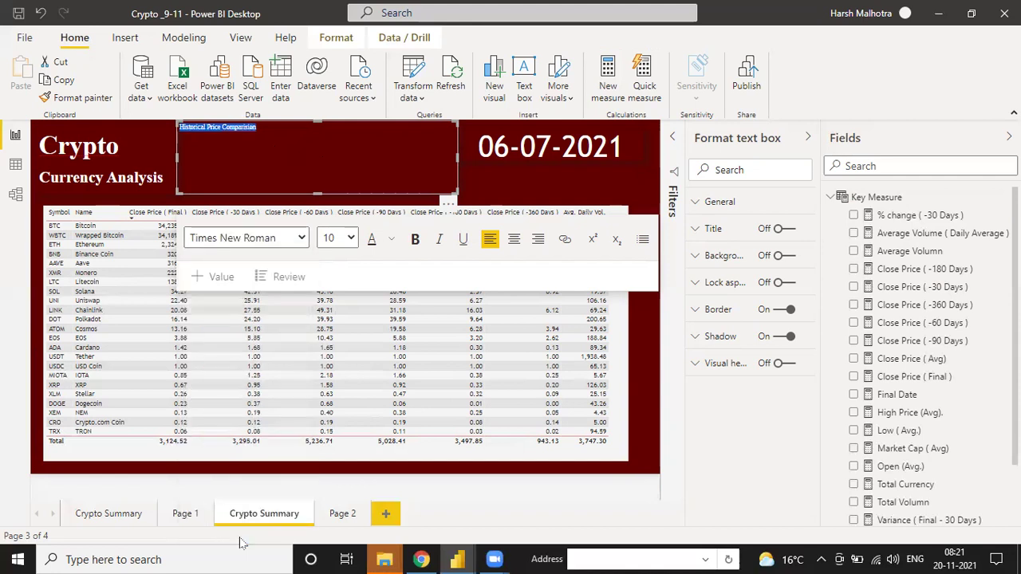
{"action": "left_click", "coordinate": [341, 237]}
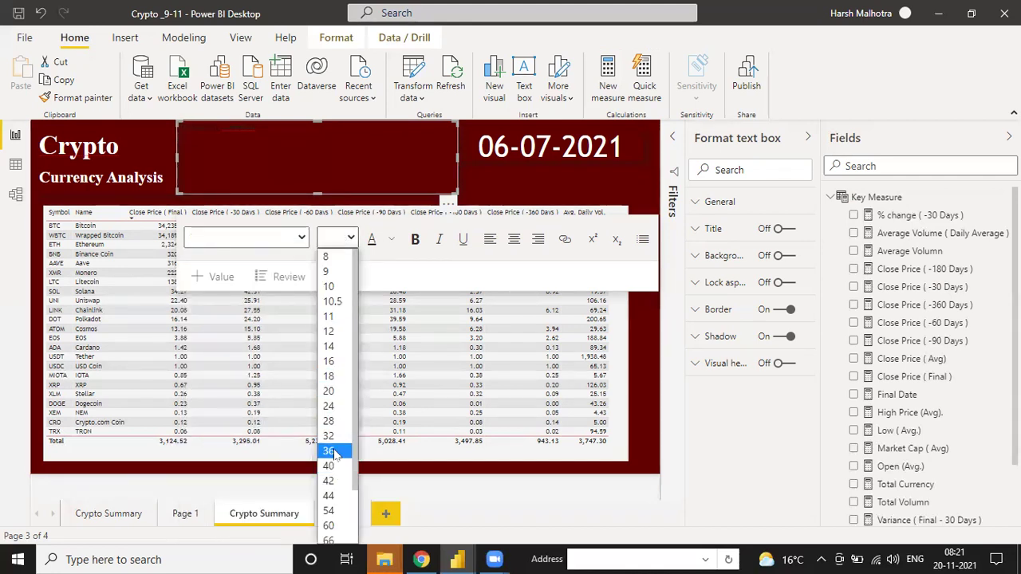
{"action": "left_click", "coordinate": [331, 453]}
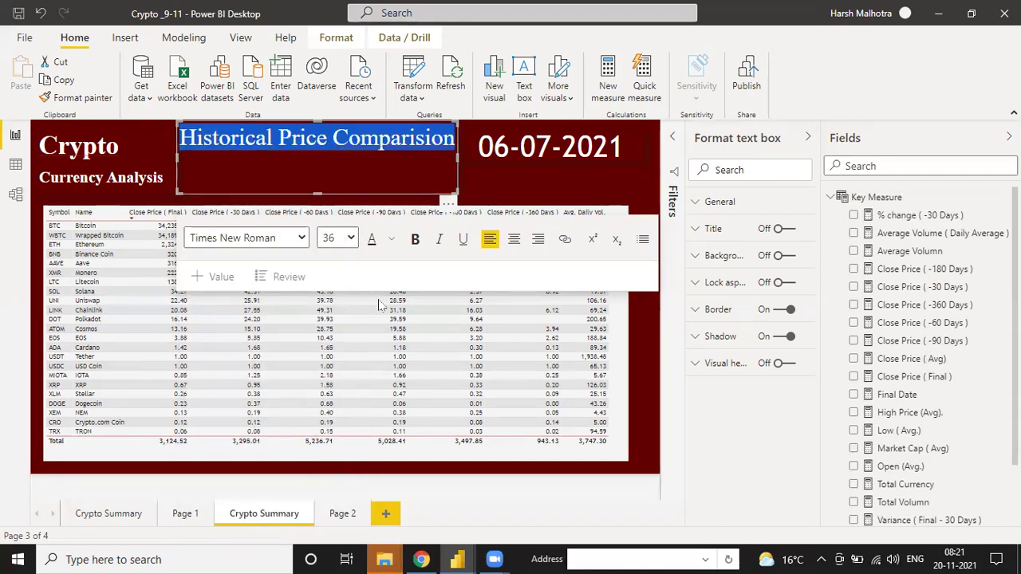
- Make the Historical Price Comparision heading text white and bold, and deselect the text box
{"action": "left_click", "coordinate": [392, 241]}
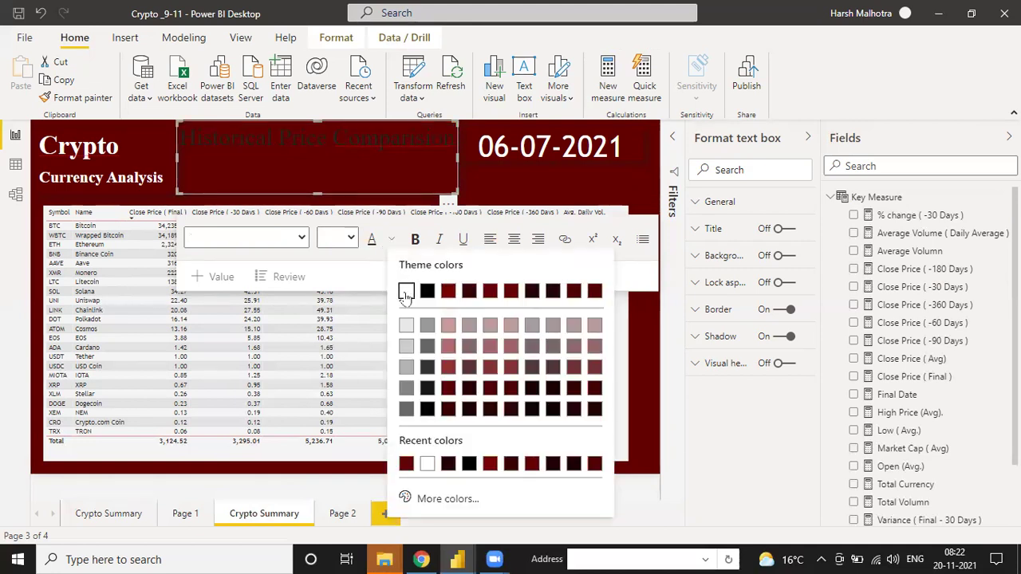
{"action": "left_click", "coordinate": [406, 292]}
{"action": "left_click", "coordinate": [415, 239]}
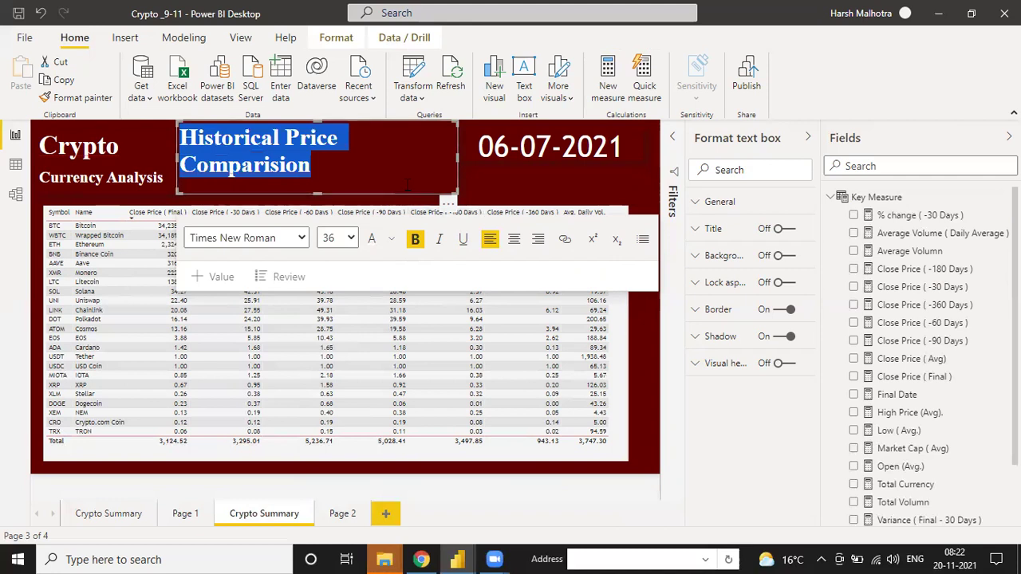
{"action": "left_click", "coordinate": [469, 187]}
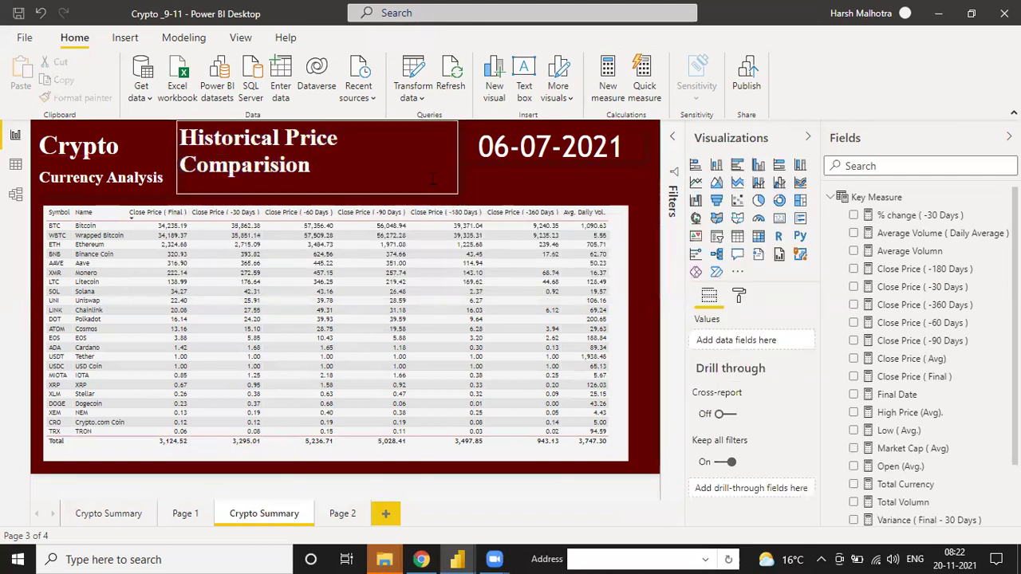
- Make the heading text box wider and shorter so that Historical Price Comparision fits on one line
{"action": "left_click", "coordinate": [432, 179]}
{"action": "left_click_drag", "start_coordinate": [455, 192], "coordinate": [486, 158]}
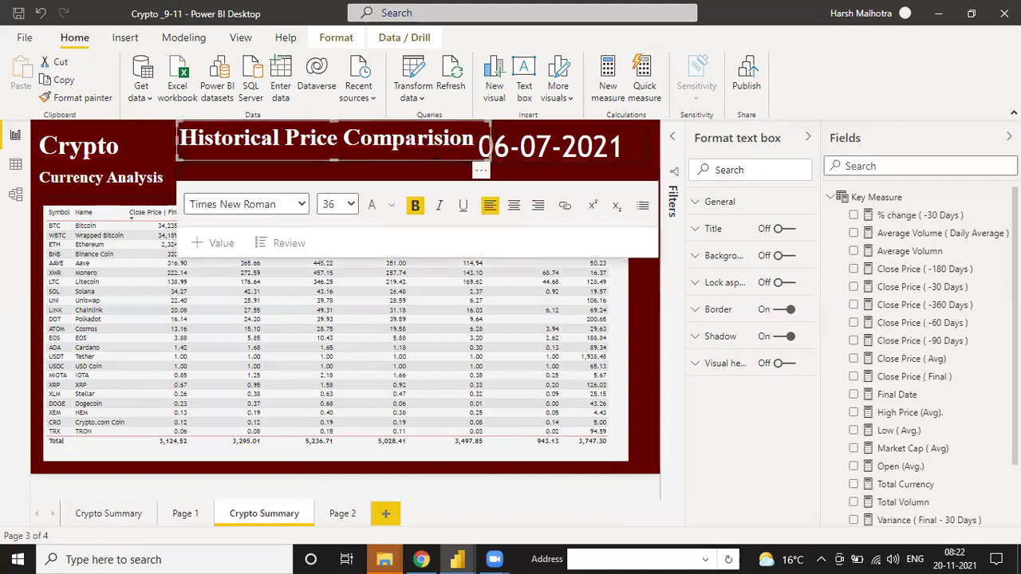
- Move the date card down so that it sits below the heading and just above the table
{"action": "left_click", "coordinate": [526, 154]}
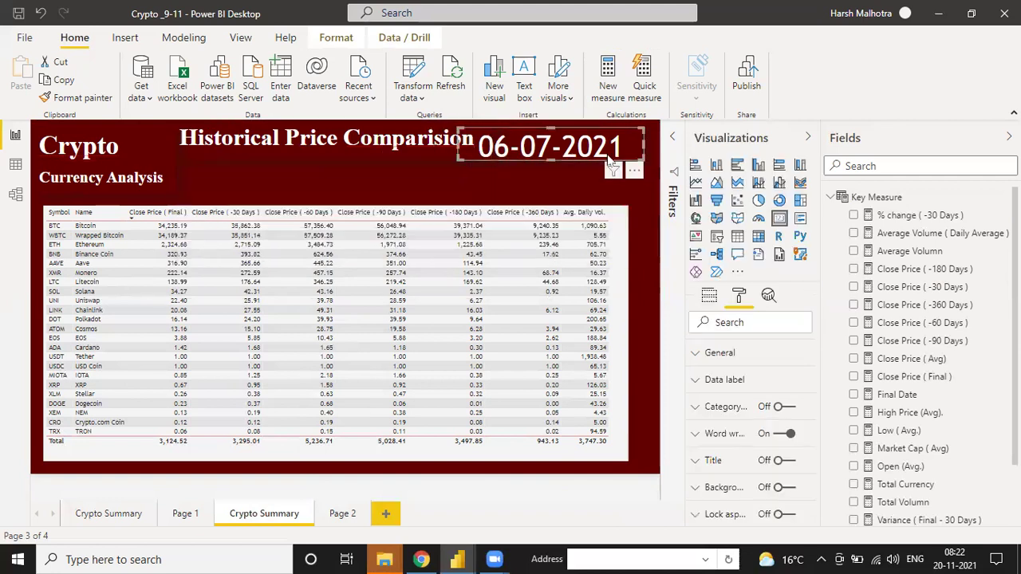
{"action": "left_click_drag", "start_coordinate": [632, 172], "coordinate": [635, 206]}
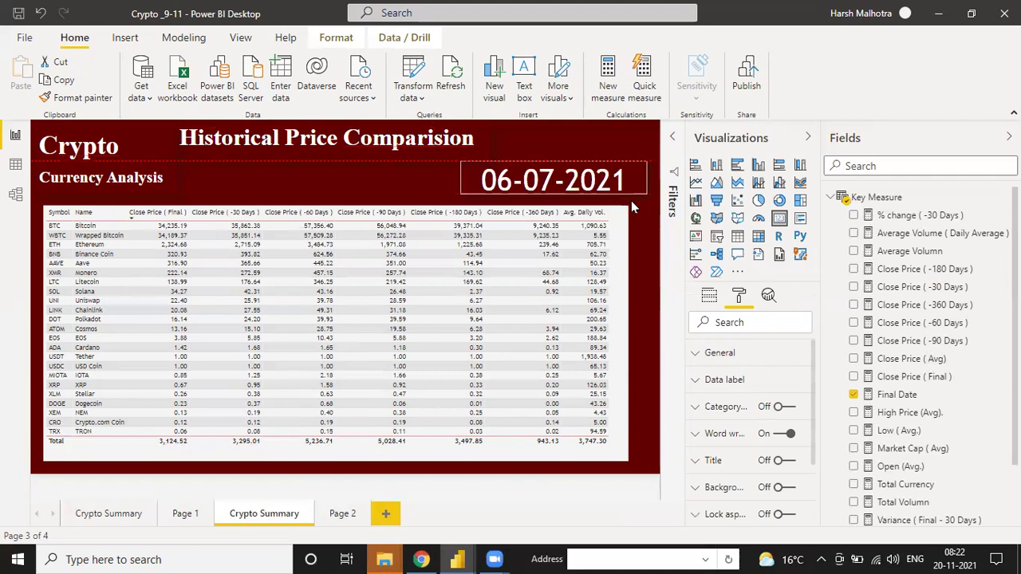
- Change the heading text to Historical Price Insight
{"action": "left_click", "coordinate": [468, 140]}
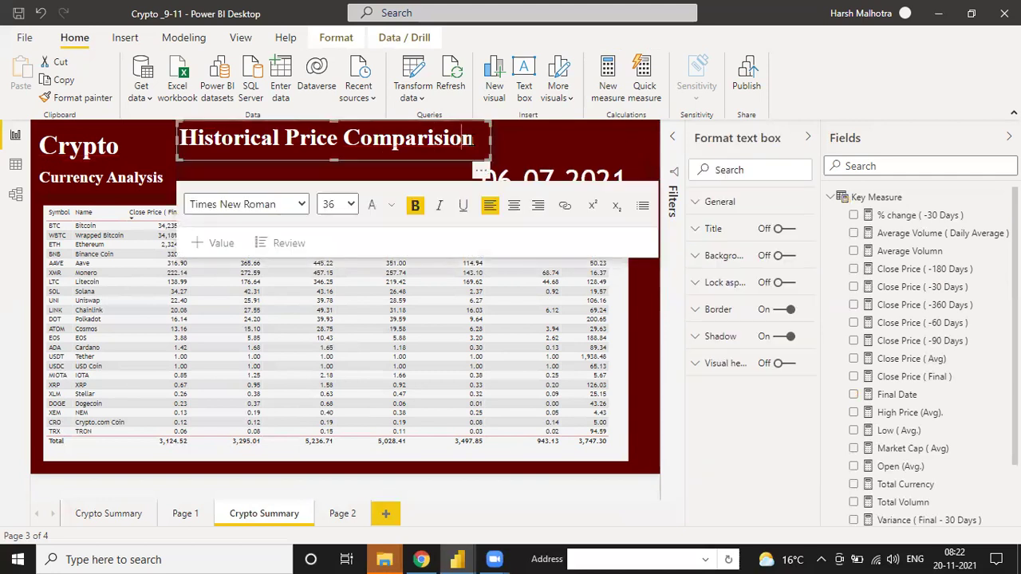
{"action": "key", "text": "BackSpace"}
{"action": "key", "text": "BackSpace"}
{"action": "key", "text": "BackSpace"}
{"action": "key", "text": "BackSpace"}
{"action": "key", "text": "BackSpace"}
{"action": "key", "text": "BackSpace"}
{"action": "key", "text": "BackSpace"}
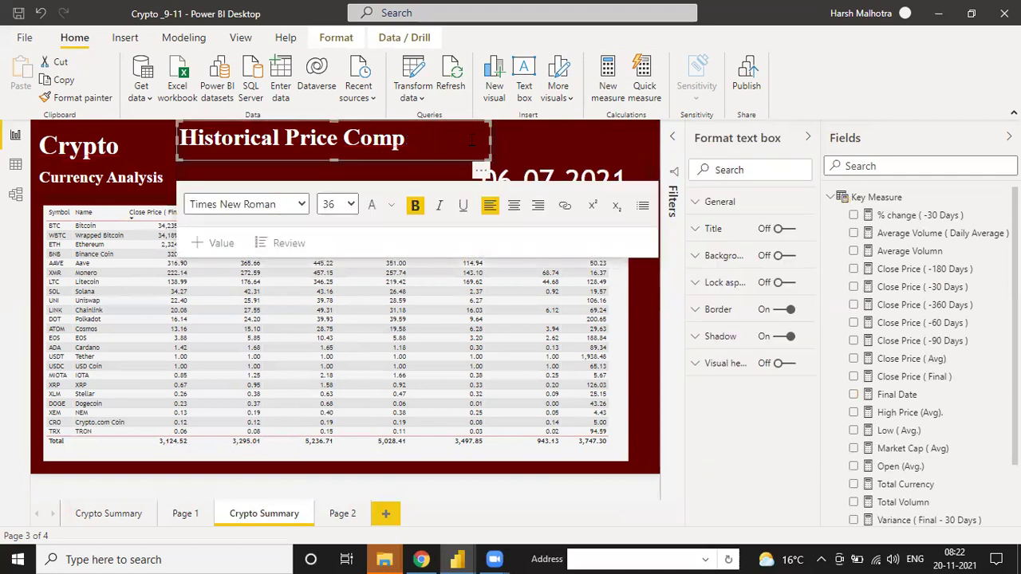
{"action": "key", "text": "BackSpace"}
{"action": "key", "text": "BackSpace"}
{"action": "key", "text": "BackSpace"}
{"action": "key", "text": "BackSpace"}
{"action": "type", "text": "Insight"}
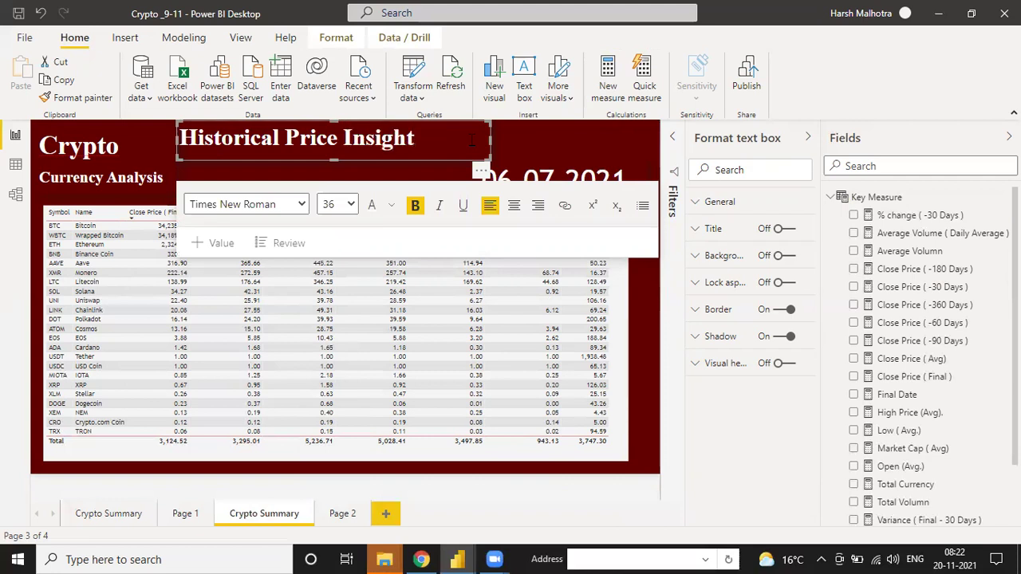
- Shift the Historical Price Insight text box slightly to the right on the page and deselect it
{"action": "left_click", "coordinate": [525, 139]}
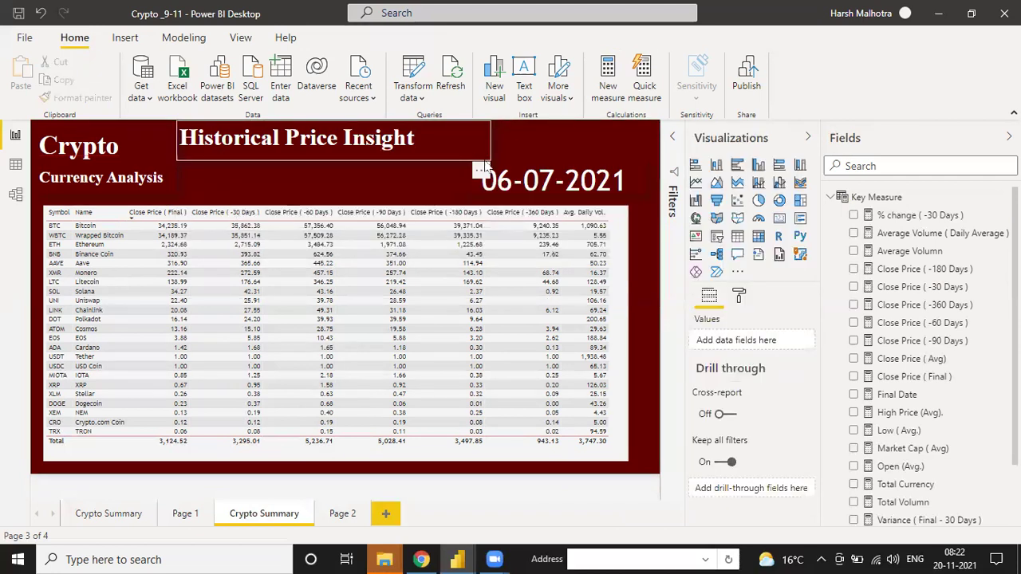
{"action": "left_click", "coordinate": [514, 172]}
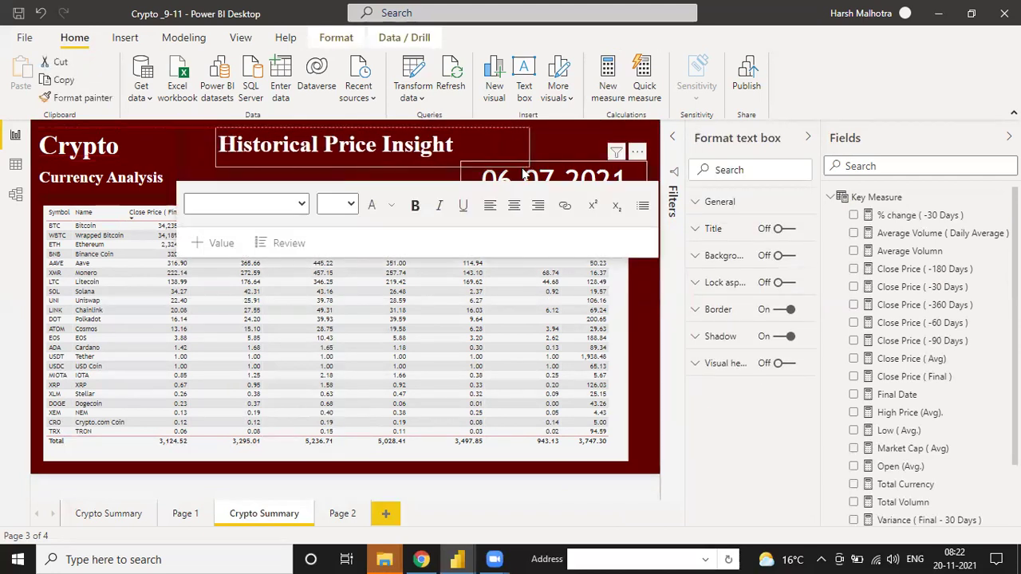
{"action": "left_click", "coordinate": [563, 149]}
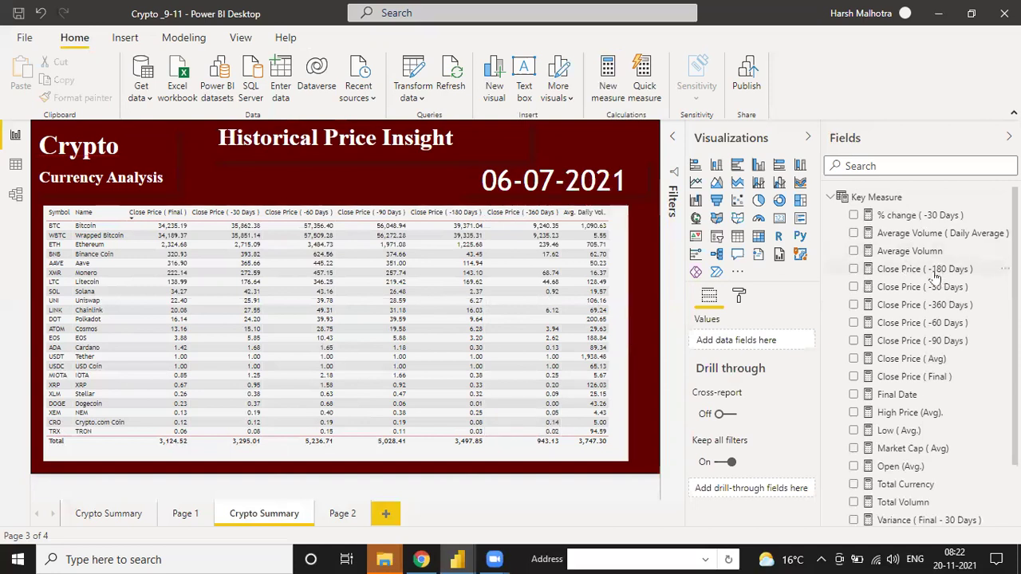
- Review the % change ( -30 Days ) and Close Price ( -180 Days ) formulas, and add a new measure to the Key Measure table
{"action": "left_click", "coordinate": [919, 215]}
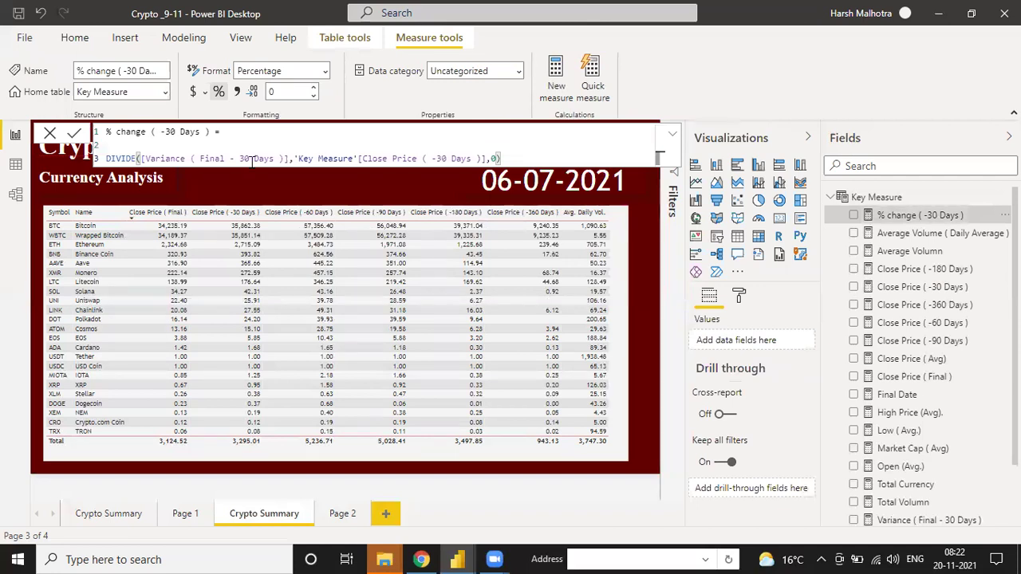
{"action": "left_click", "coordinate": [905, 270]}
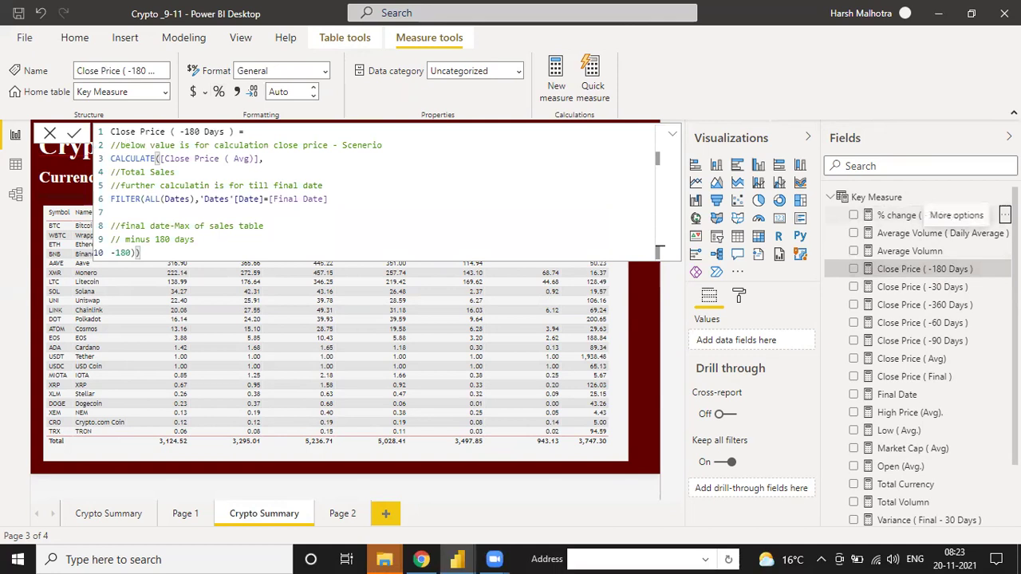
{"action": "left_click", "coordinate": [1005, 215]}
{"action": "left_click", "coordinate": [969, 199]}
{"action": "left_click", "coordinate": [958, 198]}
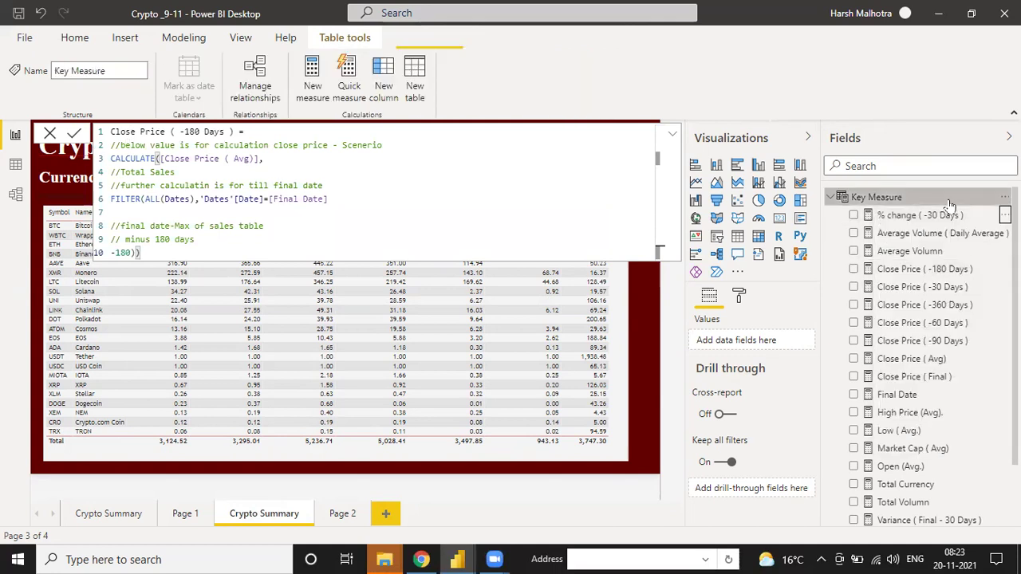
{"action": "left_click", "coordinate": [1005, 197]}
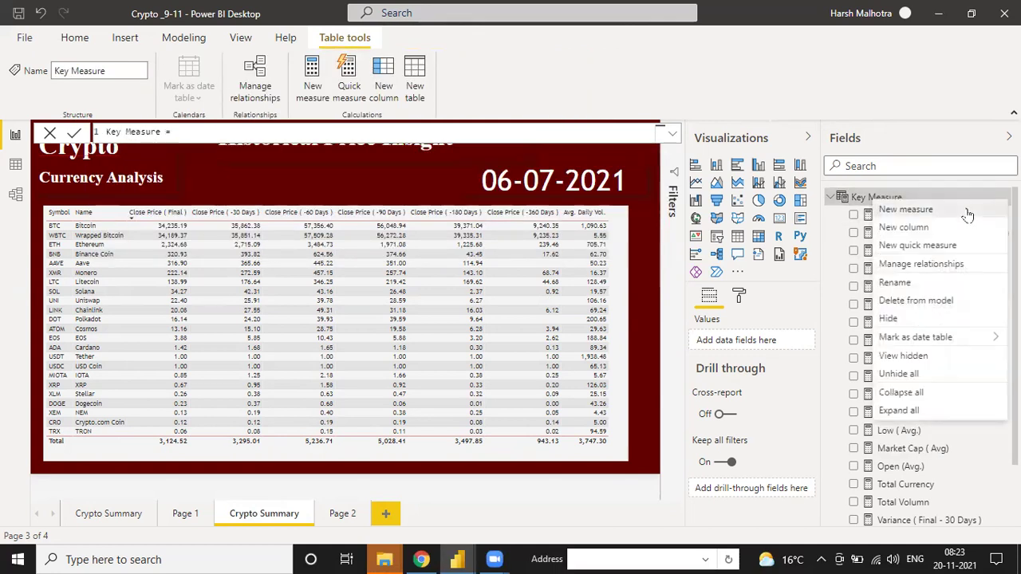
{"action": "left_click", "coordinate": [964, 210]}
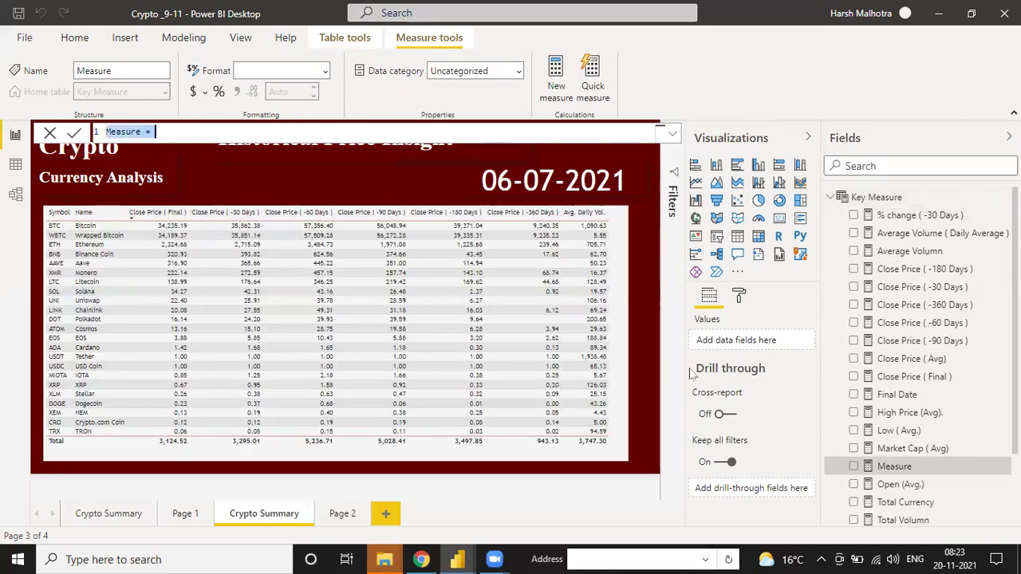
{"action": "scroll", "coordinate": [927, 479], "scroll_direction": "down", "scroll_amount": 2}
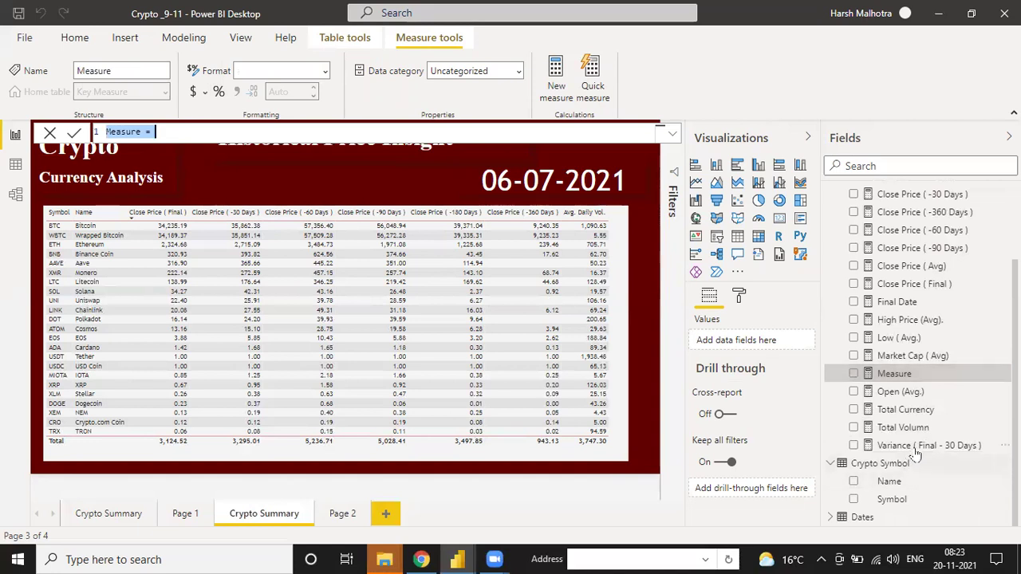
{"action": "scroll", "coordinate": [940, 393], "scroll_direction": "up", "scroll_amount": 2}
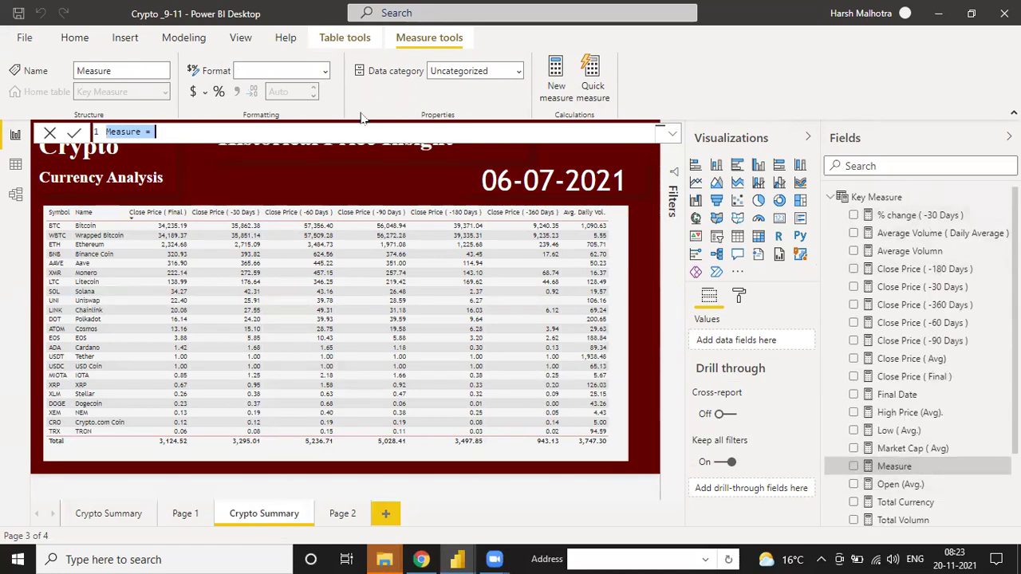
- Name the new measure % Change ( -60 Days)
{"action": "type", "text": "% Chnage"}
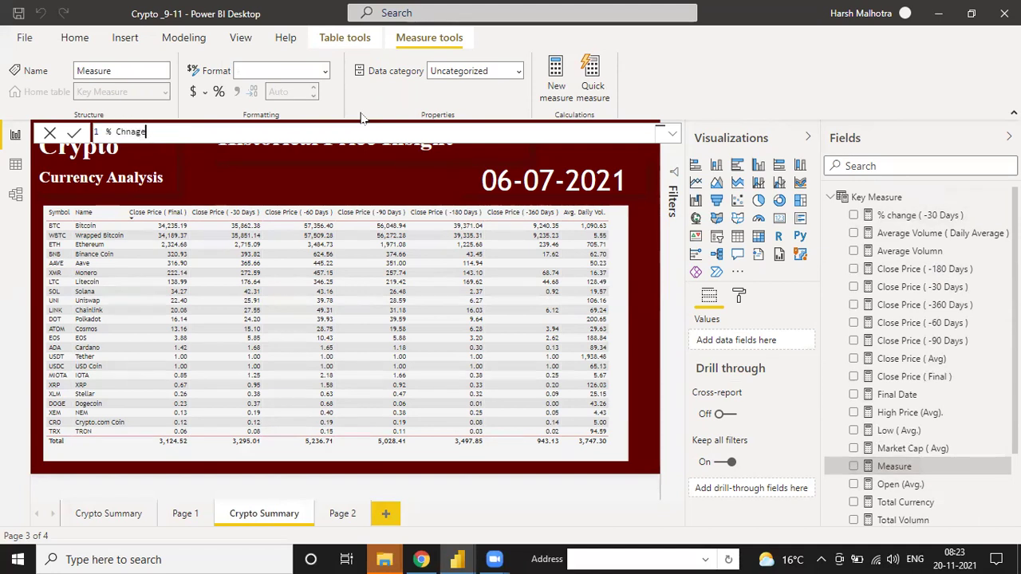
{"action": "key", "text": "BackSpace"}
{"action": "key", "text": "BackSpace"}
{"action": "key", "text": "BackSpace"}
{"action": "key", "text": "BackSpace"}
{"action": "type", "text": "ha"}
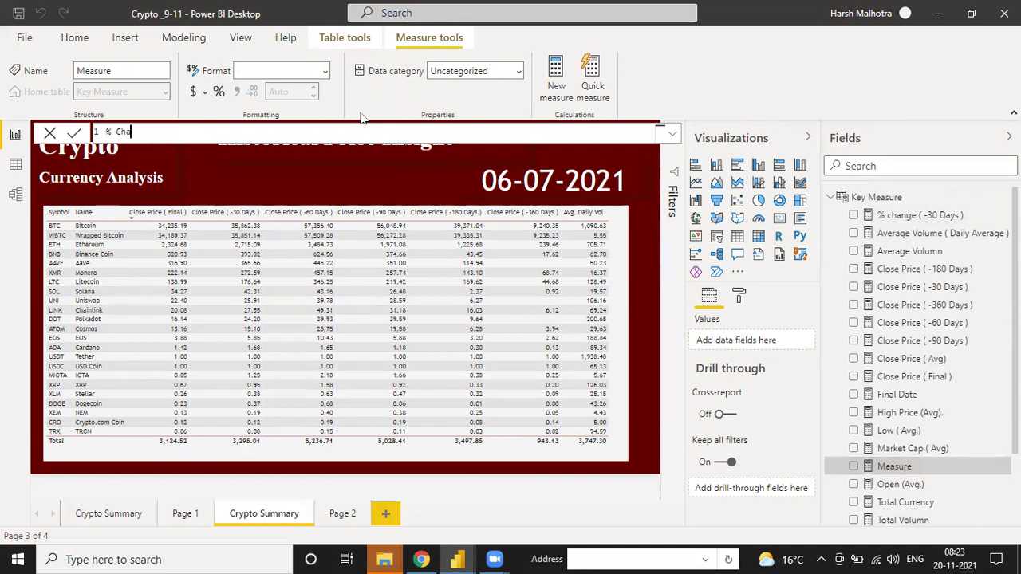
{"action": "type", "text": "nge ( -60 Days) ="}
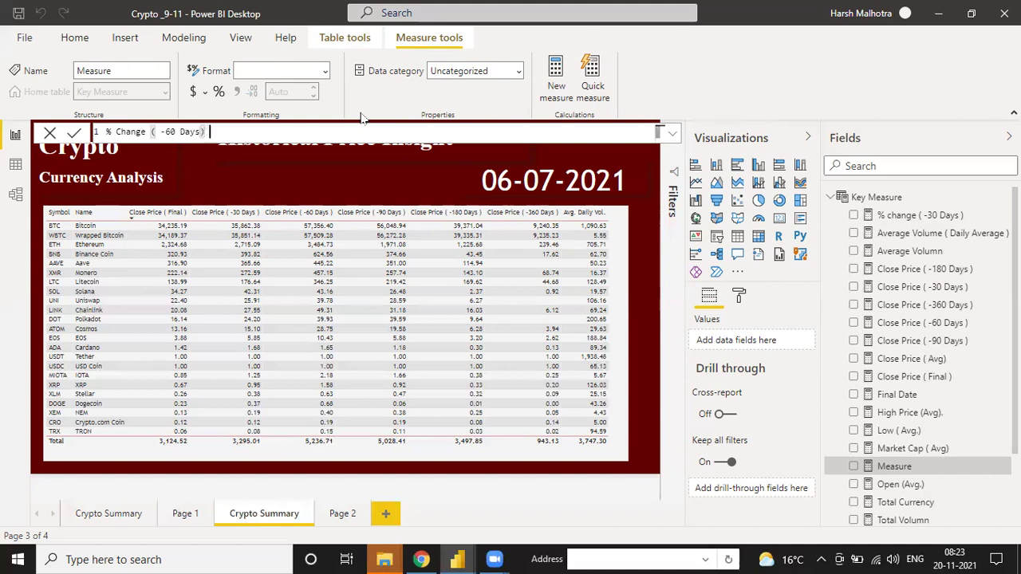
- Start a DIVIDE expression two lines below the measure name, with 'Key Measure'[Close Price ( Final )] as the first numerator term
{"action": "key", "text": "shift+Return"}
{"action": "key", "text": "shift+Return"}
{"action": "type", "text": "divi"}
{"action": "key", "text": "Tab"}
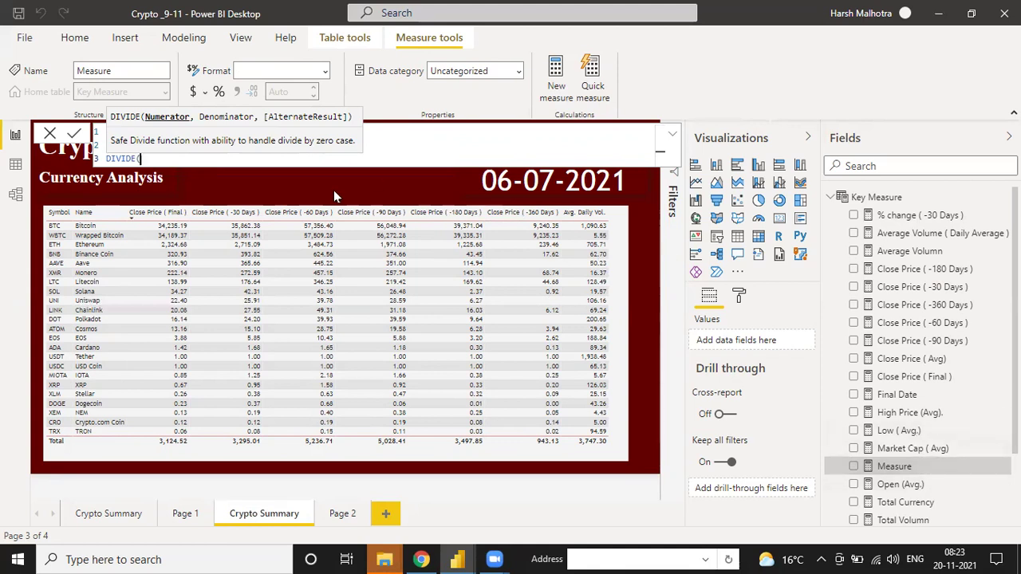
{"action": "type", "text": "'"}
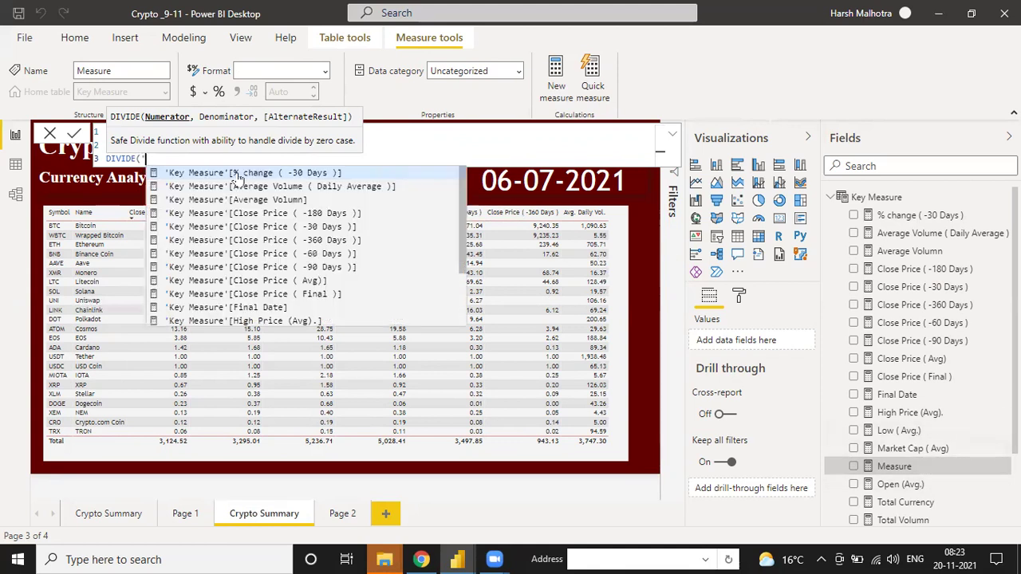
{"action": "type", "text": "final;"}
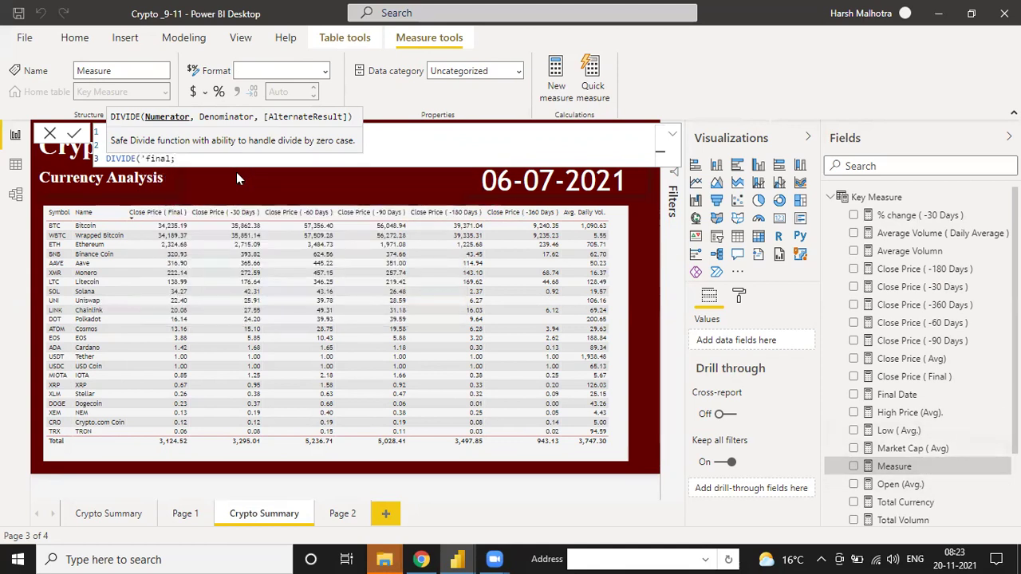
{"action": "key", "text": "BackSpace"}
{"action": "key", "text": "BackSpace"}
{"action": "key", "text": "BackSpace"}
{"action": "key", "text": "BackSpace"}
{"action": "type", "text": "final"}
{"action": "key", "text": "BackSpace"}
{"action": "key", "text": "BackSpace"}
{"action": "key", "text": "BackSpace"}
{"action": "key", "text": "BackSpace"}
{"action": "key", "text": "BackSpace"}
{"action": "type", "text": "fina"}
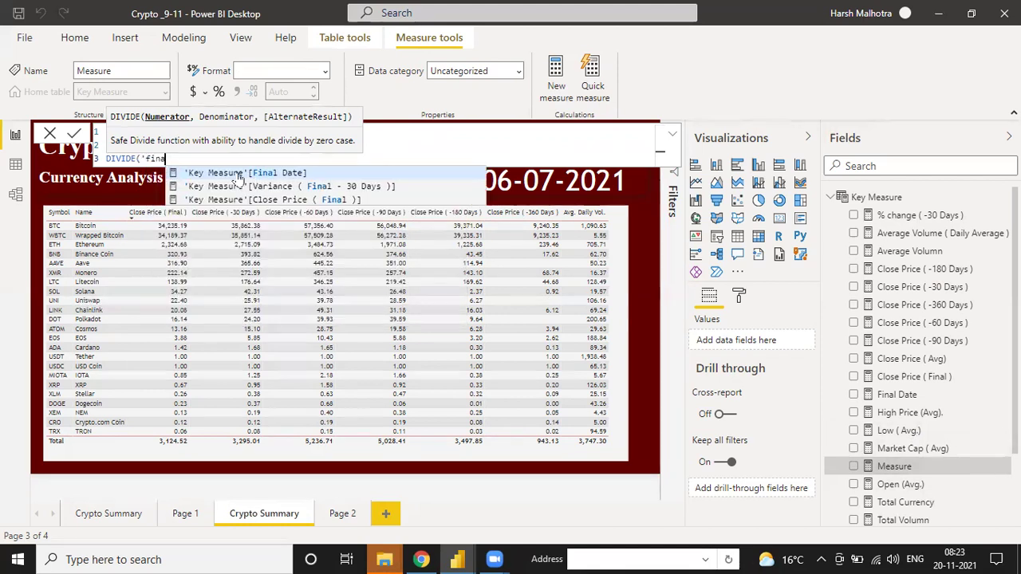
{"action": "key", "text": "Down"}
{"action": "key", "text": "Down"}
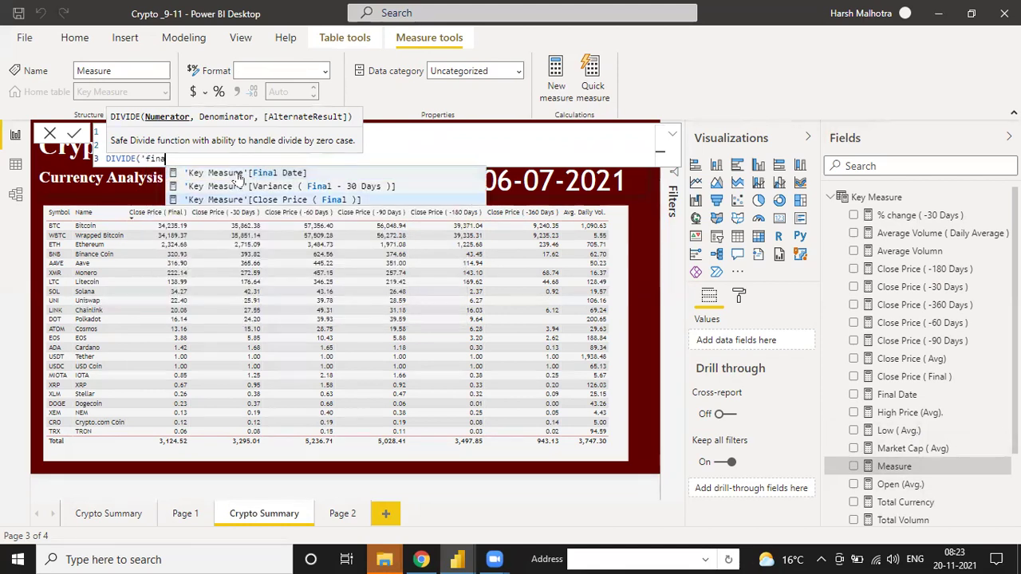
{"action": "key", "text": "Tab"}
- Subtract 'Key Measure'[Close Price ( -60 Days )] to complete the DIVIDE numerator
{"action": "type", "text": "-"}
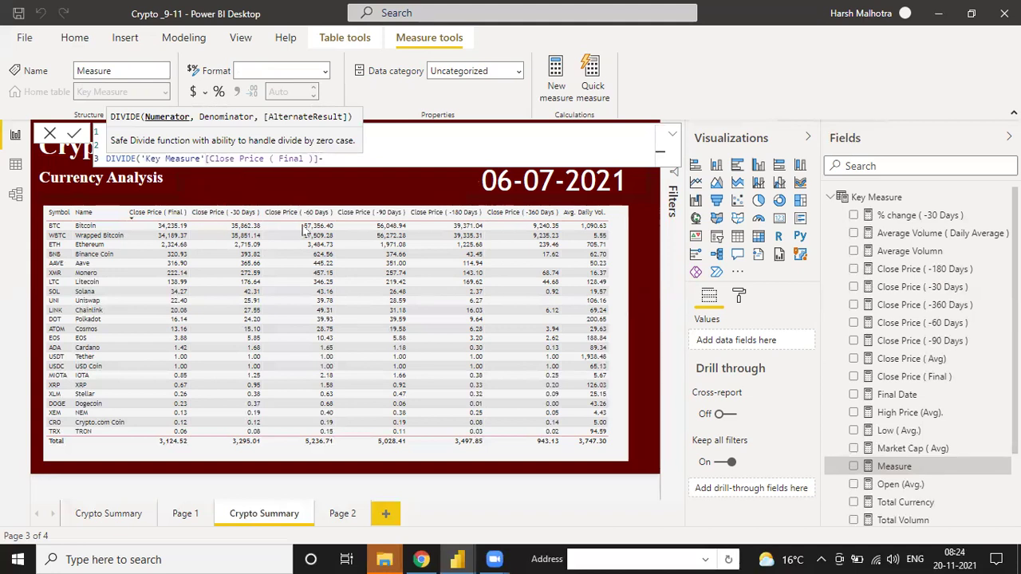
{"action": "type", "text": "'"}
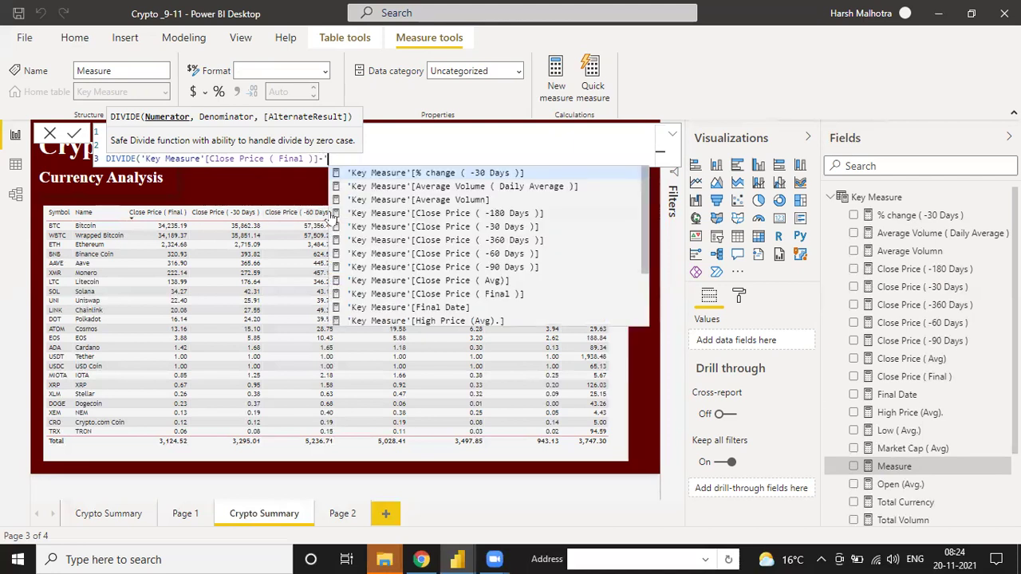
{"action": "type", "text": "60"}
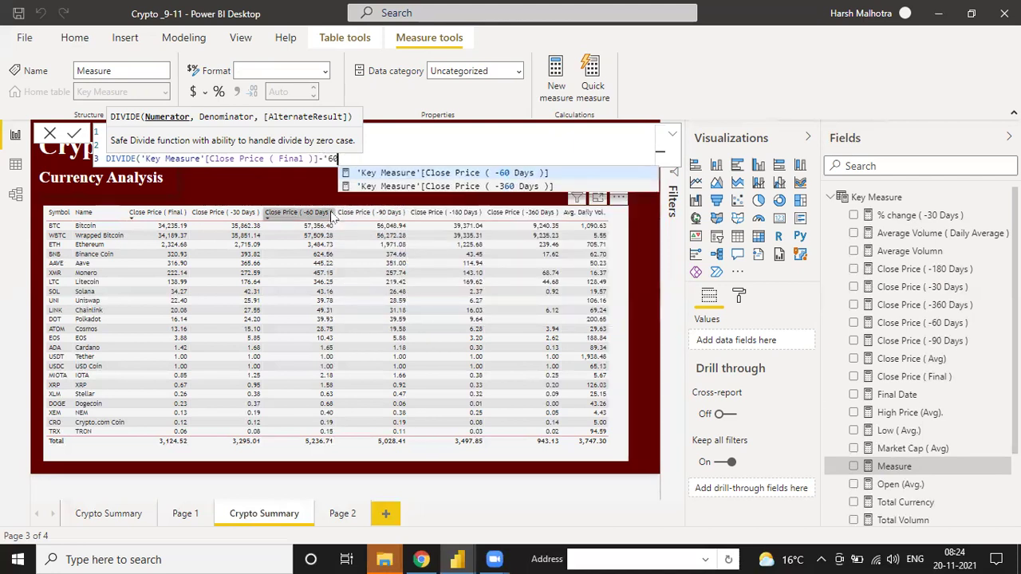
{"action": "key", "text": "Tab"}
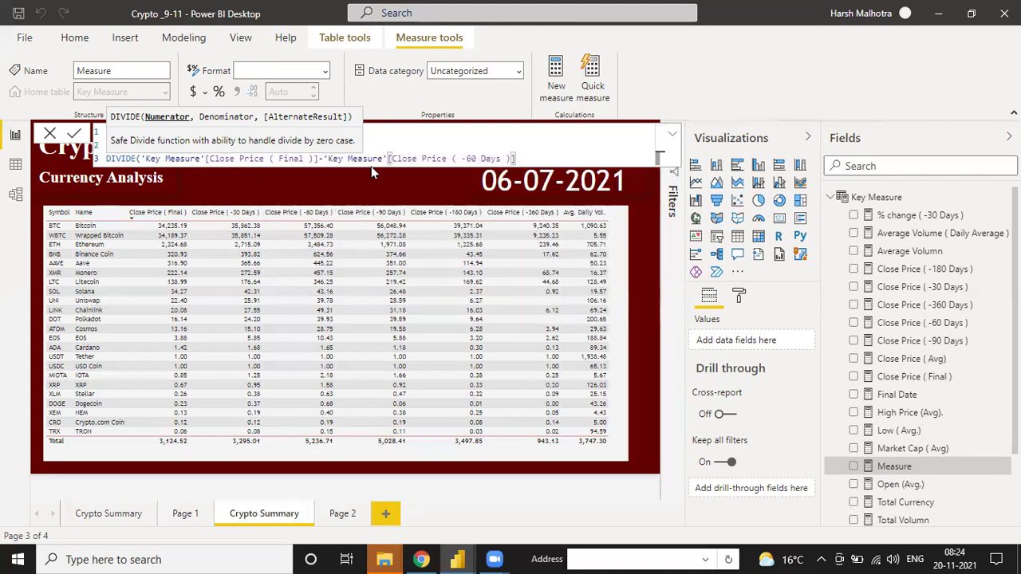
{"action": "type", "text": ")"}
{"action": "key", "text": "BackSpace"}
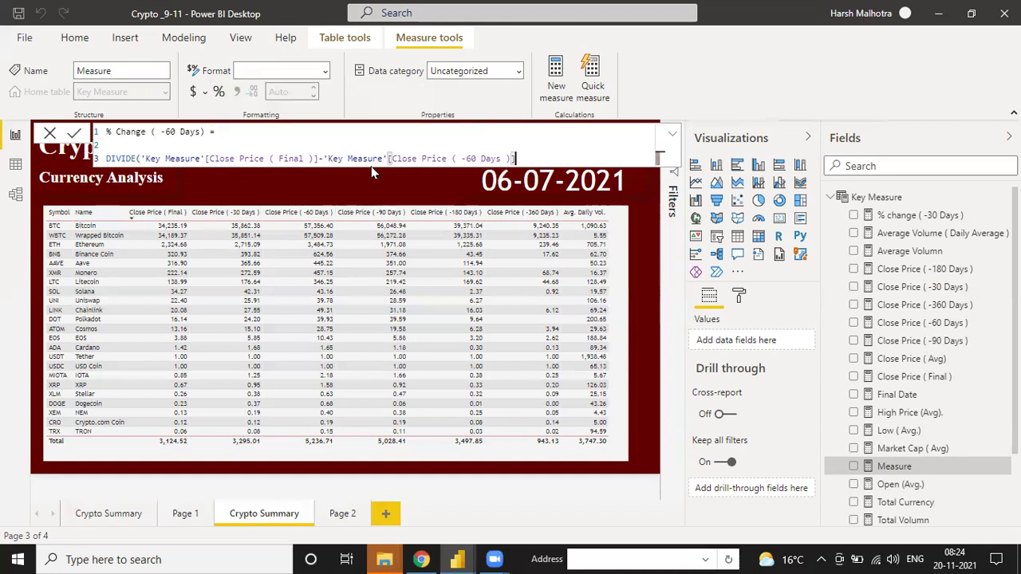
{"action": "type", "text": ","}
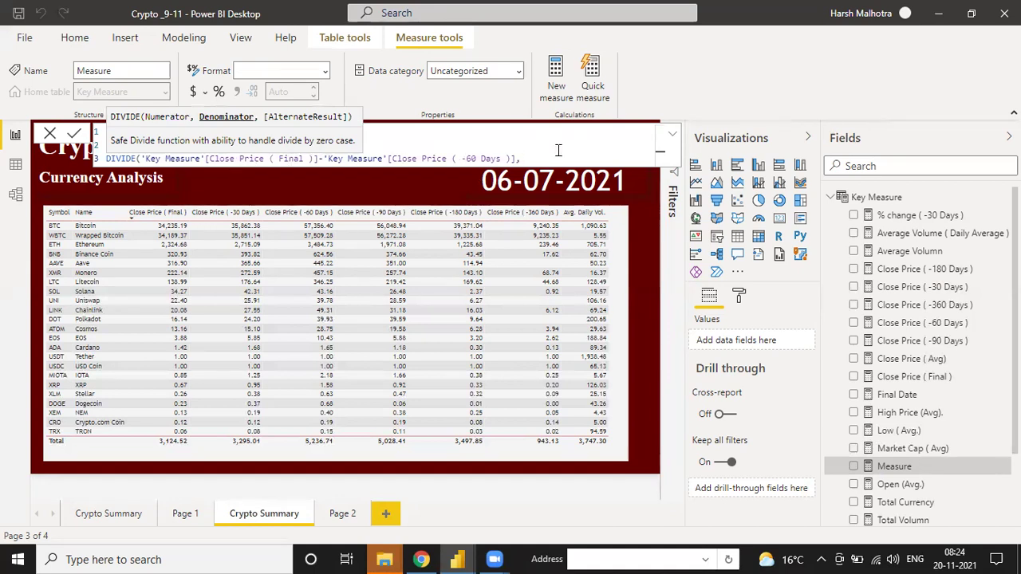
- Use 'Key Measure'[Close Price ( -60 Days )] as the denominator with alternate result 0, and commit the measure
{"action": "type", "text": "'clo"}
{"action": "key", "text": "Down"}
{"action": "key", "text": "Up"}
{"action": "key", "text": "Tab"}
{"action": "type", "text": ",0)"}
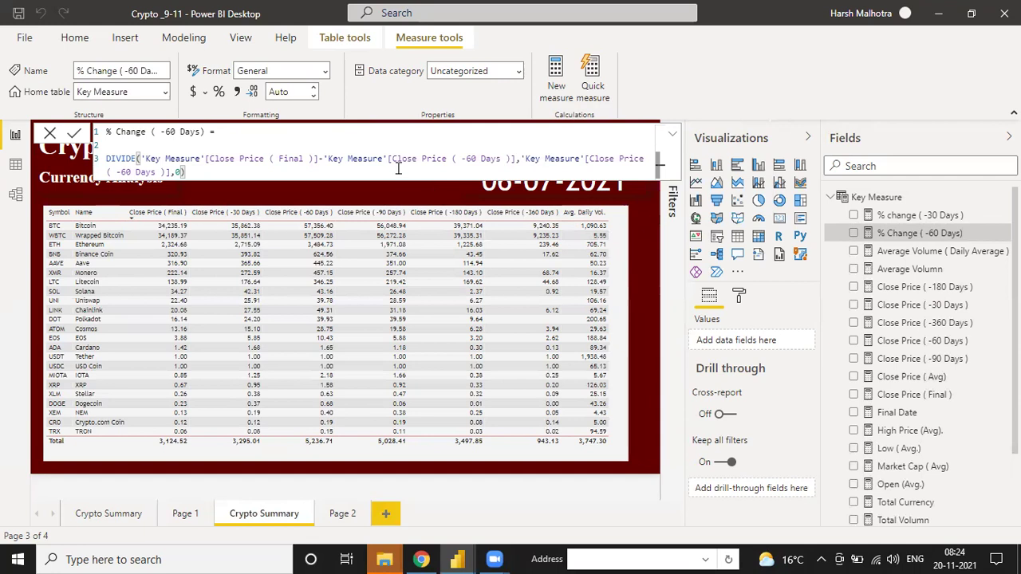
- Create another new measure and replace its default text with a copy of the whole % Change ( -60 Days) formula
{"action": "key", "text": "ctrl+a"}
{"action": "key", "text": "ctrl+c"}
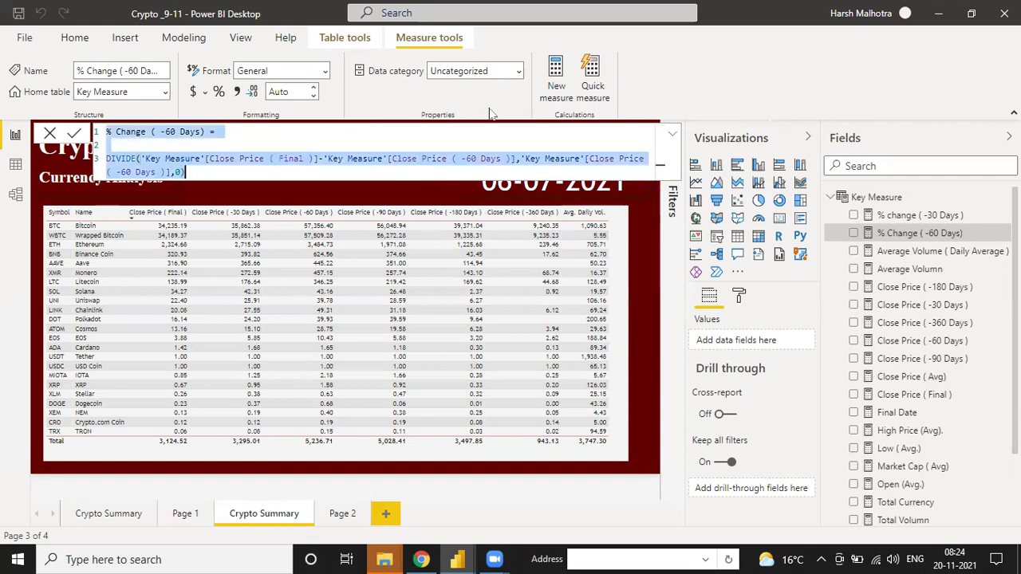
{"action": "left_click", "coordinate": [565, 82]}
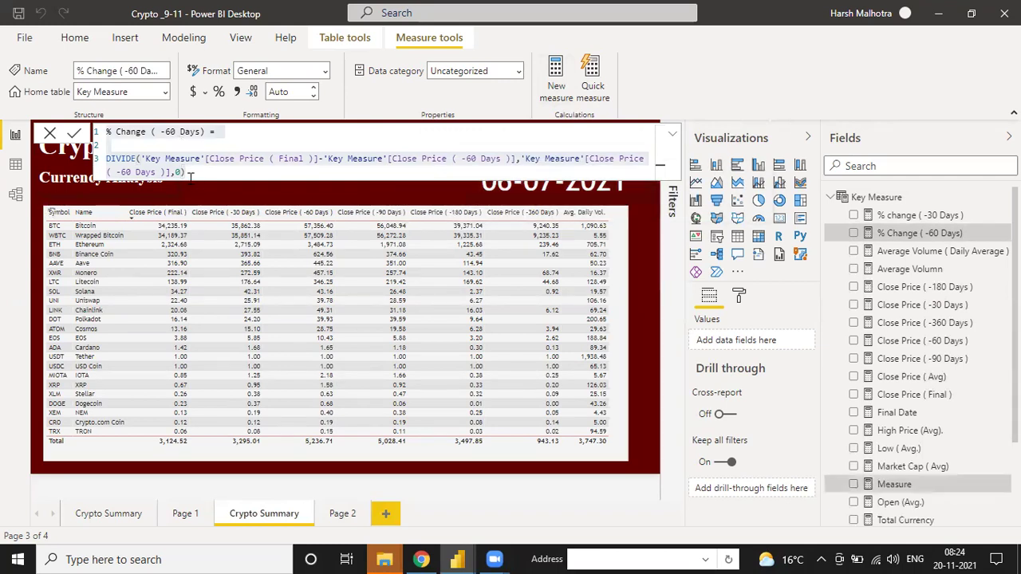
{"action": "key", "text": "ctrl+a"}
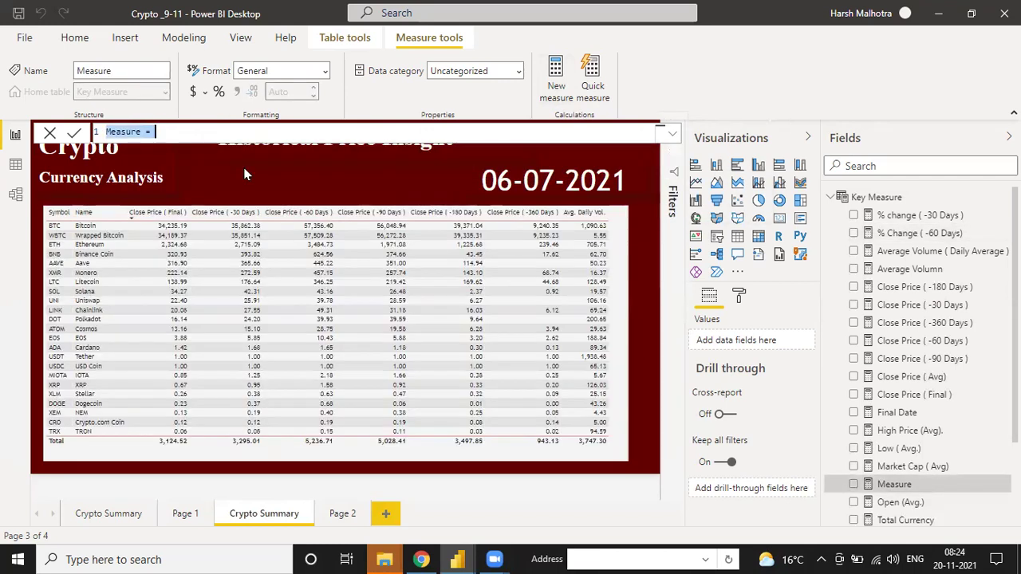
{"action": "key", "text": "ctrl+v"}
- Rename the copied measure % Change ( -90 Days) in its formula
{"action": "left_click", "coordinate": [178, 135]}
{"action": "key", "text": "BackSpace"}
{"action": "key", "text": "BackSpace"}
{"action": "key", "text": "BackSpace"}
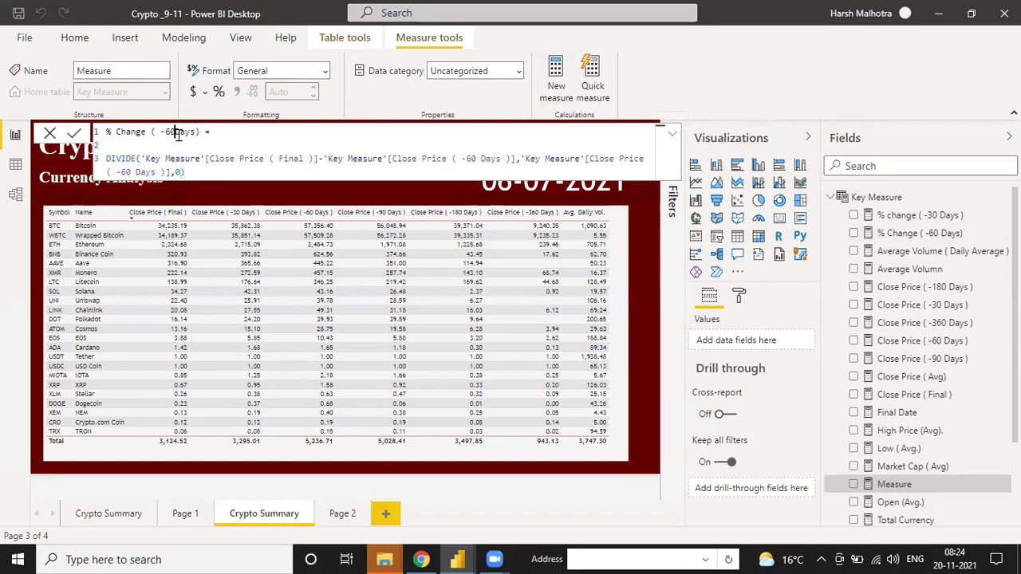
{"action": "type", "text": "90"}
- Replace the subtracted 60-day reference in the % Change ( -90 Days) numerator with 'Key Measure'[Close Price ( -90 Days )]
{"action": "left_click", "coordinate": [512, 157]}
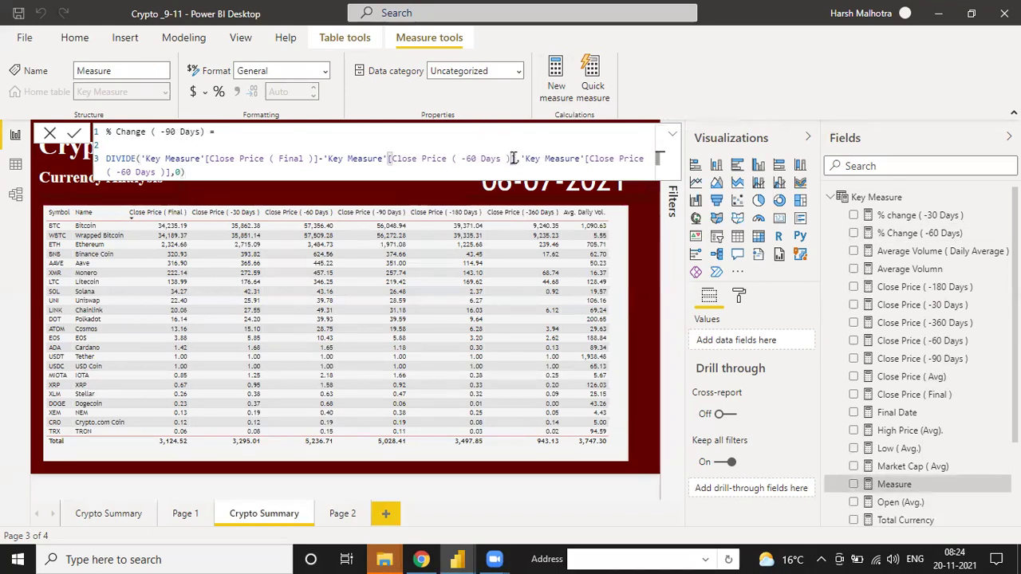
{"action": "key", "text": "BackSpace"}
{"action": "key", "text": "BackSpace"}
{"action": "key", "text": "BackSpace"}
{"action": "key", "text": "BackSpace"}
{"action": "key", "text": "BackSpace"}
{"action": "key", "text": "BackSpace"}
{"action": "key", "text": "BackSpace"}
{"action": "key", "text": "BackSpace"}
{"action": "key", "text": "BackSpace"}
{"action": "key", "text": "BackSpace"}
{"action": "key", "text": "BackSpace"}
{"action": "key", "text": "BackSpace"}
{"action": "key", "text": "BackSpace"}
{"action": "key", "text": "BackSpace"}
{"action": "key", "text": "BackSpace"}
{"action": "key", "text": "BackSpace"}
{"action": "key", "text": "BackSpace"}
{"action": "key", "text": "BackSpace"}
{"action": "key", "text": "BackSpace"}
{"action": "key", "text": "BackSpace"}
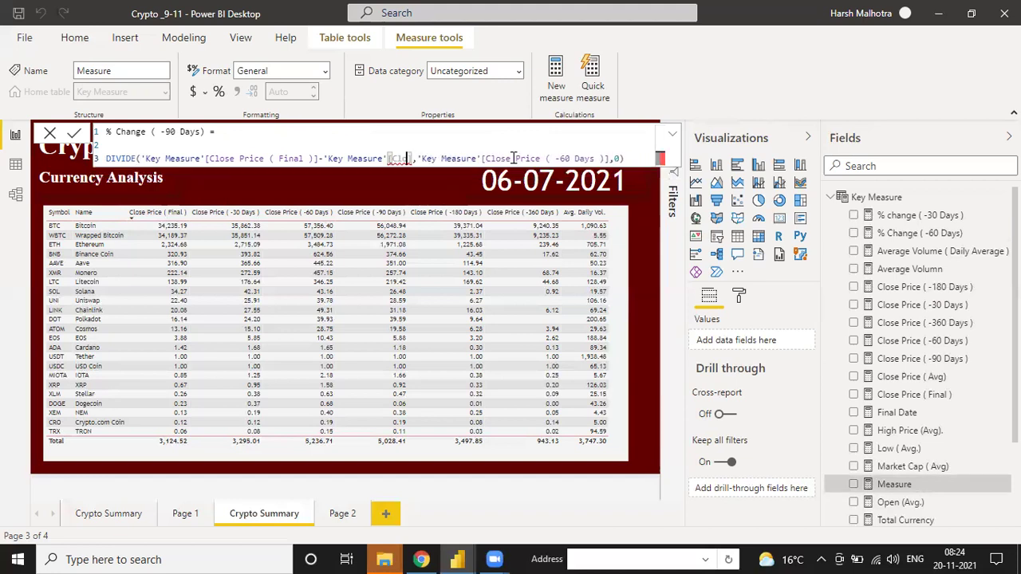
{"action": "key", "text": "BackSpace"}
{"action": "key", "text": "BackSpace"}
{"action": "key", "text": "BackSpace"}
{"action": "key", "text": "BackSpace"}
{"action": "key", "text": "BackSpace"}
{"action": "key", "text": "BackSpace"}
{"action": "key", "text": "BackSpace"}
{"action": "key", "text": "BackSpace"}
{"action": "key", "text": "BackSpace"}
{"action": "key", "text": "BackSpace"}
{"action": "key", "text": "BackSpace"}
{"action": "key", "text": "BackSpace"}
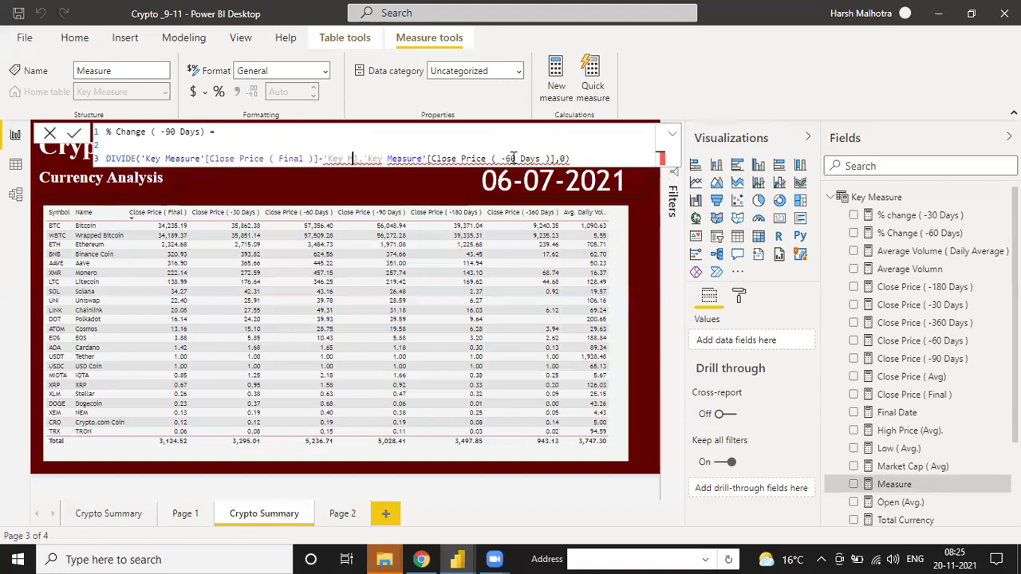
{"action": "key", "text": "BackSpace"}
{"action": "key", "text": "BackSpace"}
{"action": "key", "text": "BackSpace"}
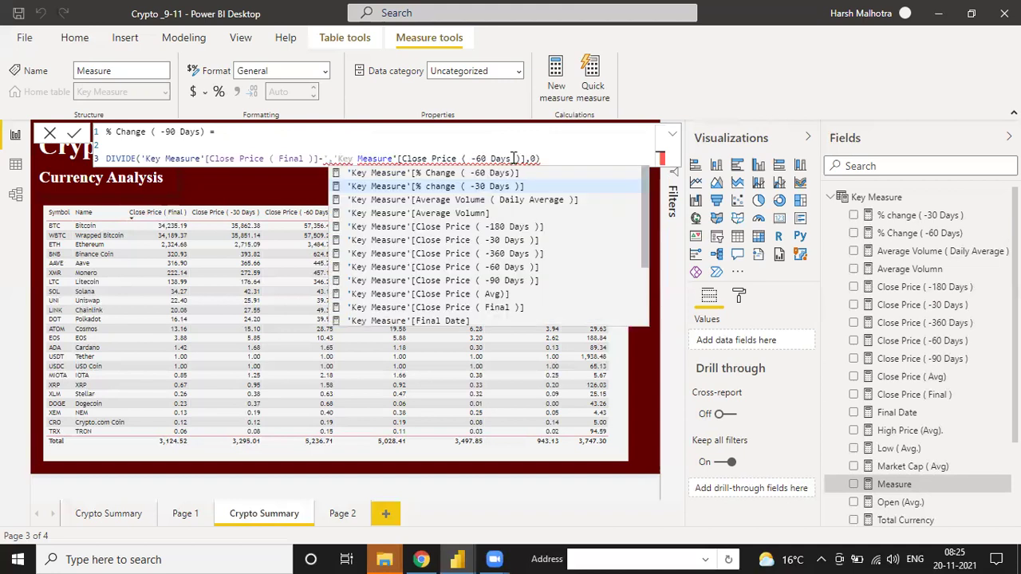
{"action": "key", "text": "Down"}
{"action": "key", "text": "Down"}
{"action": "key", "text": "Down"}
{"action": "key", "text": "Down"}
{"action": "key", "text": "Down"}
{"action": "key", "text": "Down"}
{"action": "key", "text": "Down"}
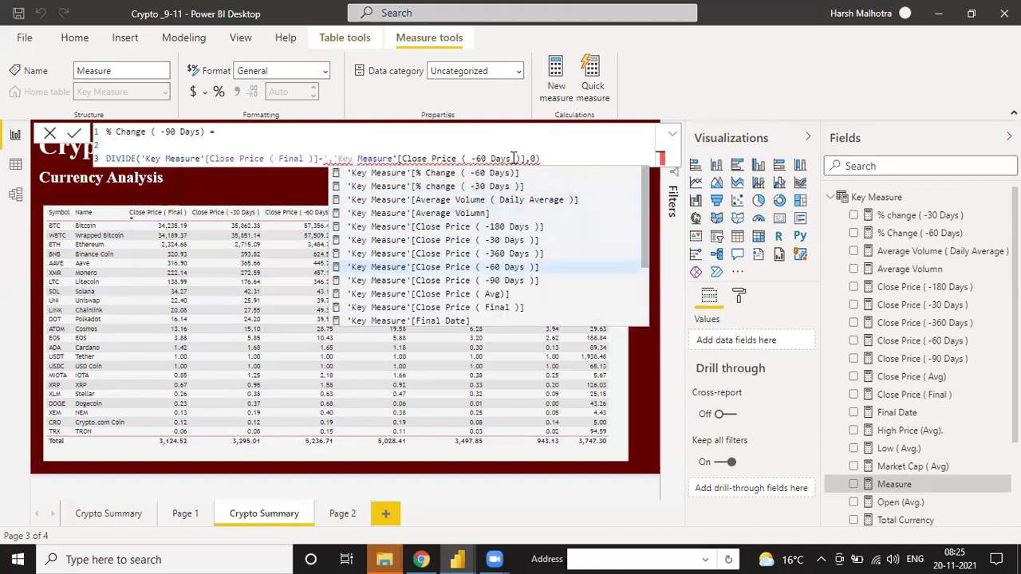
{"action": "key", "text": "Tab"}
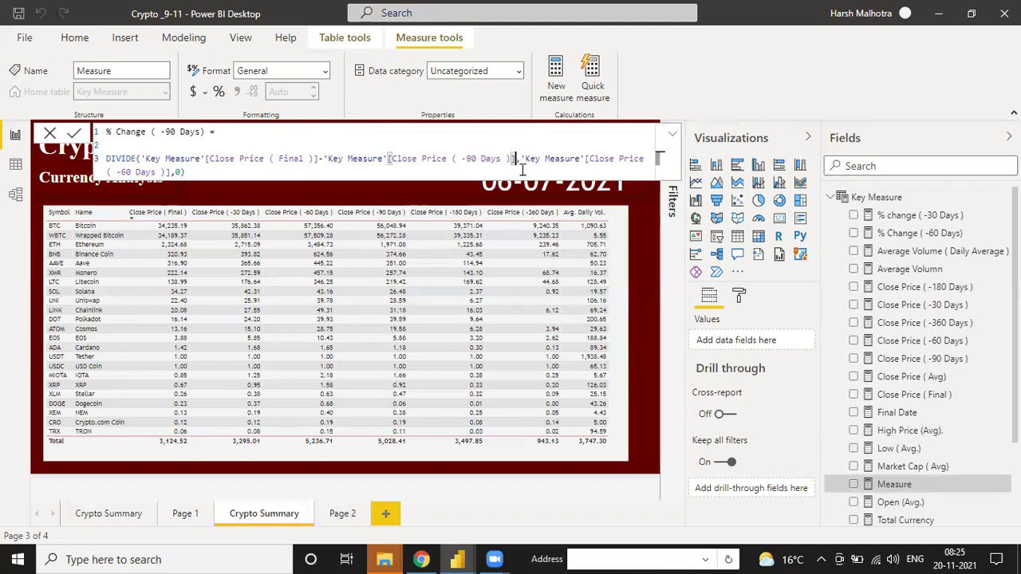
- Replace the DIVIDE denominator with 'Key Measure'[Close Price ( -90 Days )], keep alternate result 0, and commit the % Change ( -90 Days) measure
{"action": "left_click", "coordinate": [390, 174]}
{"action": "key", "text": "Left"}
{"action": "key", "text": "Left"}
{"action": "key", "text": "Left"}
{"action": "key", "text": "BackSpace"}
{"action": "key", "text": "BackSpace"}
{"action": "key", "text": "BackSpace"}
{"action": "key", "text": "BackSpace"}
{"action": "key", "text": "BackSpace"}
{"action": "key", "text": "BackSpace"}
{"action": "key", "text": "BackSpace"}
{"action": "key", "text": "BackSpace"}
{"action": "key", "text": "BackSpace"}
{"action": "key", "text": "BackSpace"}
{"action": "key", "text": "BackSpace"}
{"action": "key", "text": "BackSpace"}
{"action": "key", "text": "BackSpace"}
{"action": "key", "text": "BackSpace"}
{"action": "key", "text": "BackSpace"}
{"action": "key", "text": "BackSpace"}
{"action": "key", "text": "BackSpace"}
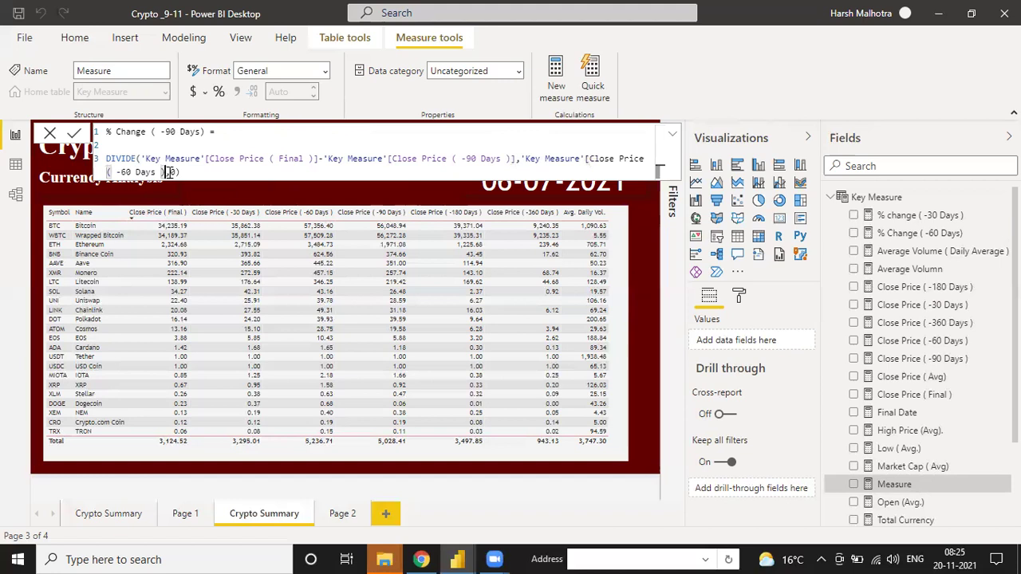
{"action": "key", "text": "BackSpace"}
{"action": "key", "text": "BackSpace"}
{"action": "key", "text": "BackSpace"}
{"action": "key", "text": "BackSpace"}
{"action": "key", "text": "BackSpace"}
{"action": "key", "text": "BackSpace"}
{"action": "key", "text": "BackSpace"}
{"action": "key", "text": "BackSpace"}
{"action": "key", "text": "BackSpace"}
{"action": "key", "text": "BackSpace"}
{"action": "key", "text": "BackSpace"}
{"action": "key", "text": "BackSpace"}
{"action": "key", "text": "BackSpace"}
{"action": "key", "text": "BackSpace"}
{"action": "key", "text": "BackSpace"}
{"action": "key", "text": "BackSpace"}
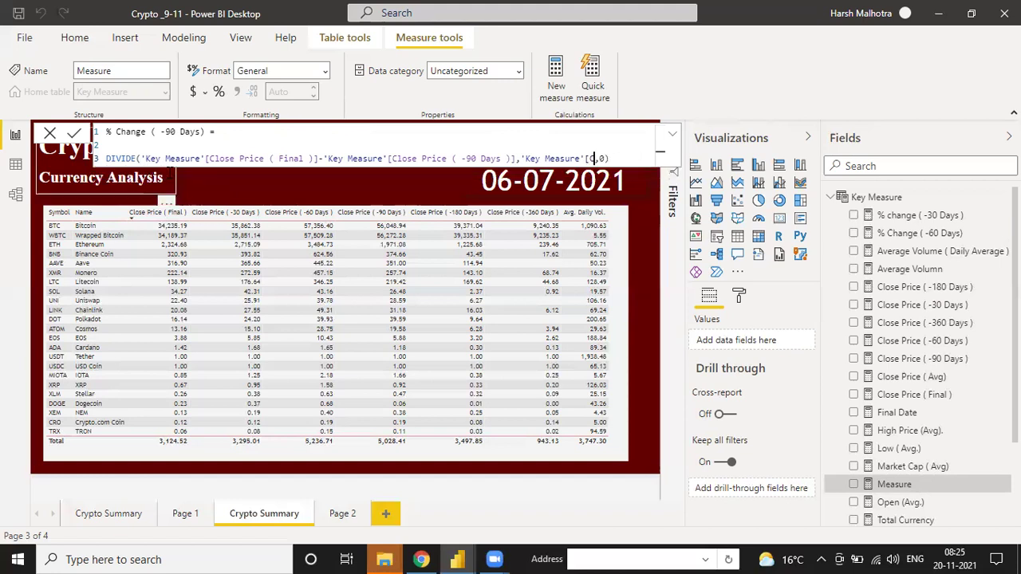
{"action": "key", "text": "BackSpace"}
{"action": "key", "text": "BackSpace"}
{"action": "key", "text": "BackSpace"}
{"action": "key", "text": "BackSpace"}
{"action": "key", "text": "BackSpace"}
{"action": "key", "text": "BackSpace"}
{"action": "key", "text": "BackSpace"}
{"action": "type", "text": ",'90"}
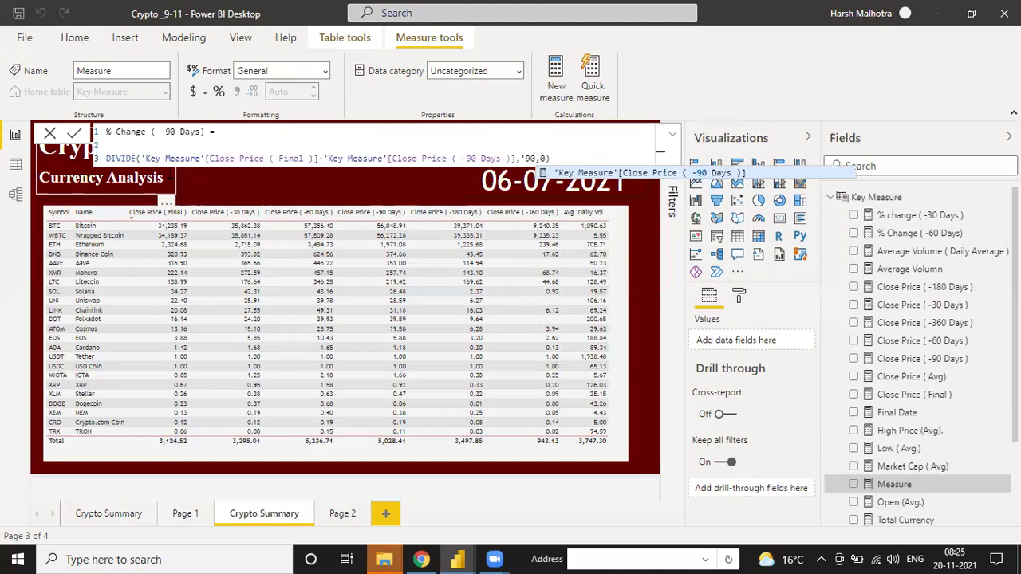
{"action": "key", "text": "Tab"}
{"action": "key", "text": "Right"}
{"action": "key", "text": "Right"}
{"action": "key", "text": "Right"}
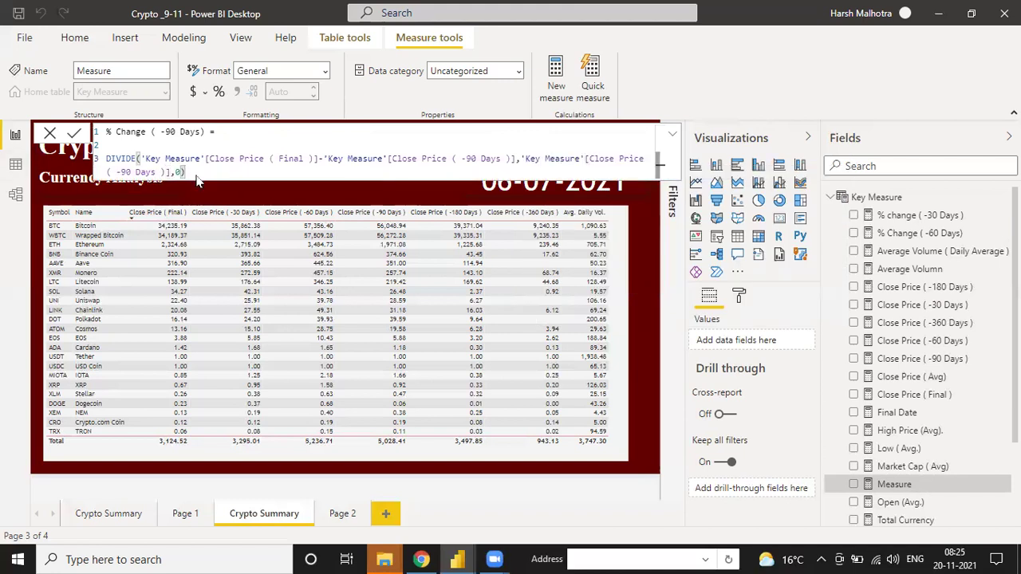
{"action": "key", "text": "Return"}
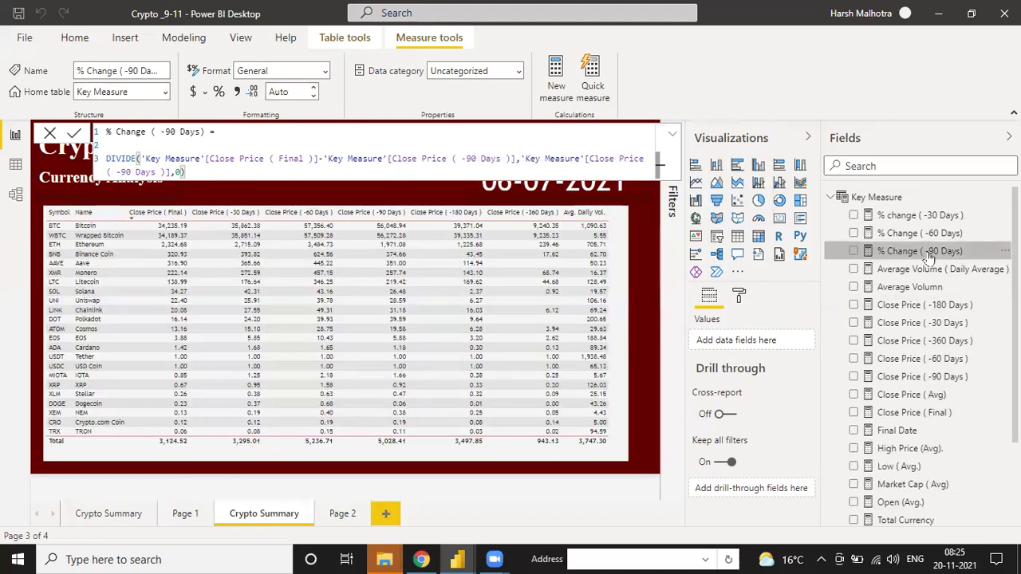
- Create a new measure from a copy of the whole % Change ( -90 Days) formula and rename it % Change ( -180 Days)
{"action": "key", "text": "ctrl+a"}
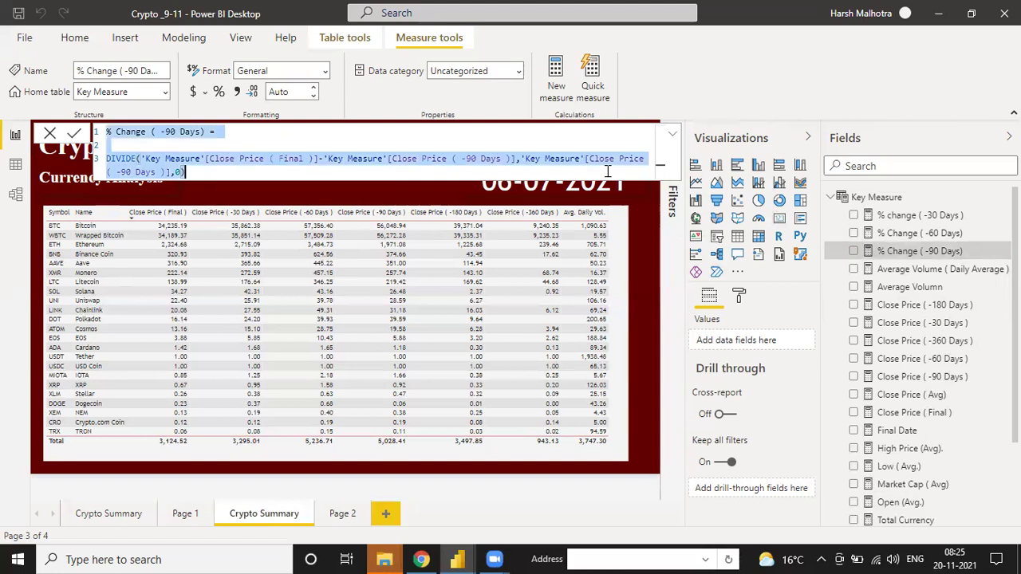
{"action": "left_click", "coordinate": [570, 76]}
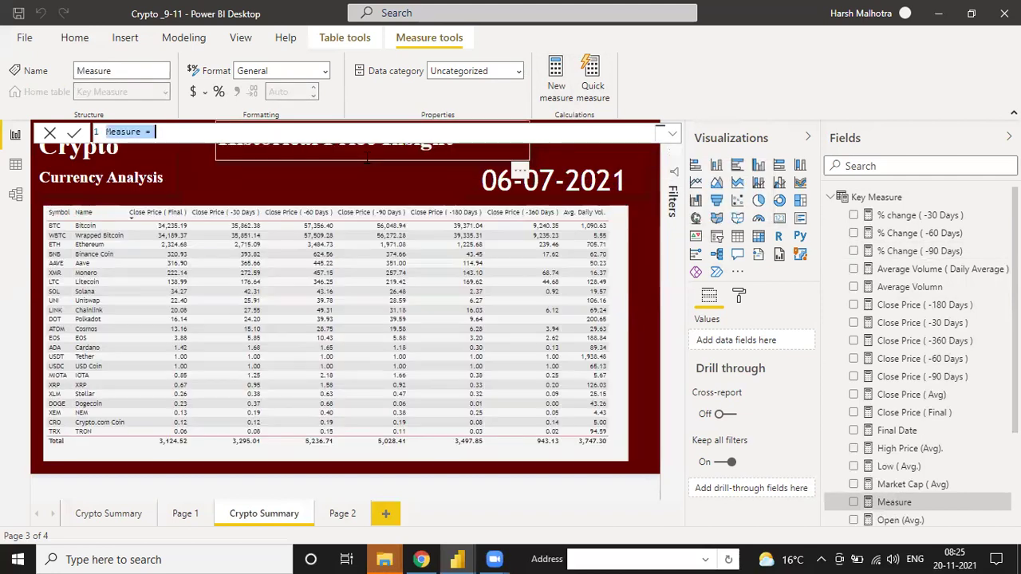
{"action": "type", "text": "% Change ( -90 Days ) =  DIVIDE('Key Measure'[Close Price ( Final )]-'Key Measure'[Close Price ( -90 Days )],'Key Measure'[Close Price ( -90 Days )],0)"}
{"action": "double_click", "coordinate": [171, 132]}
{"action": "type", "text": "180"}
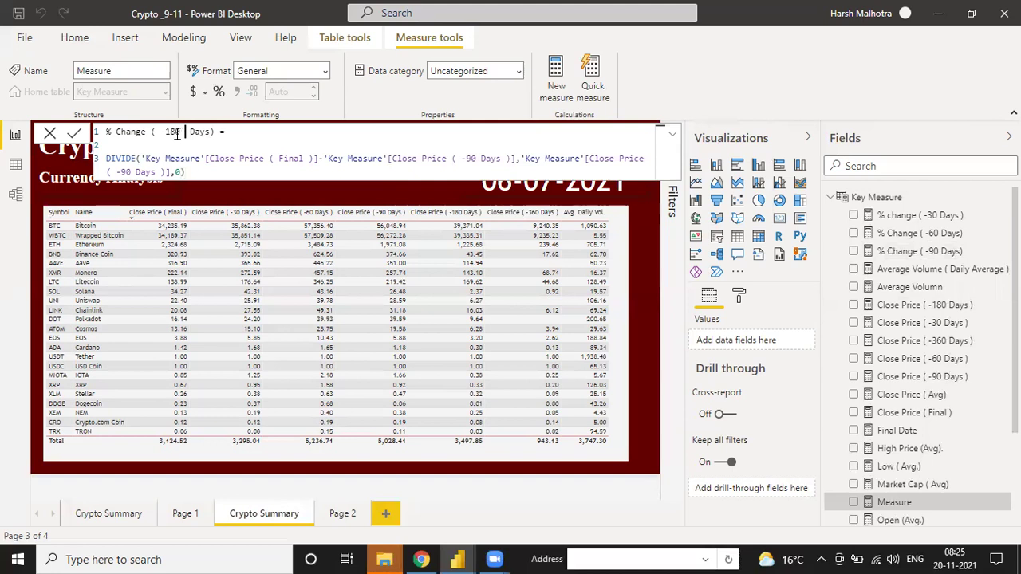
- Replace the subtracted 90-day reference in the % Change ( -180 Days) numerator with 'Key Measure'[Close Price ( -180 Days )]
{"action": "left_click", "coordinate": [516, 159]}
{"action": "key", "text": "BackSpace"}
{"action": "key", "text": "BackSpace"}
{"action": "key", "text": "BackSpace"}
{"action": "key", "text": "BackSpace"}
{"action": "key", "text": "BackSpace"}
{"action": "key", "text": "BackSpace"}
{"action": "key", "text": "BackSpace"}
{"action": "key", "text": "BackSpace"}
{"action": "key", "text": "BackSpace"}
{"action": "key", "text": "BackSpace"}
{"action": "key", "text": "BackSpace"}
{"action": "key", "text": "BackSpace"}
{"action": "key", "text": "BackSpace"}
{"action": "key", "text": "BackSpace"}
{"action": "key", "text": "BackSpace"}
{"action": "key", "text": "BackSpace"}
{"action": "key", "text": "BackSpace"}
{"action": "key", "text": "BackSpace"}
{"action": "key", "text": "BackSpace"}
{"action": "key", "text": "BackSpace"}
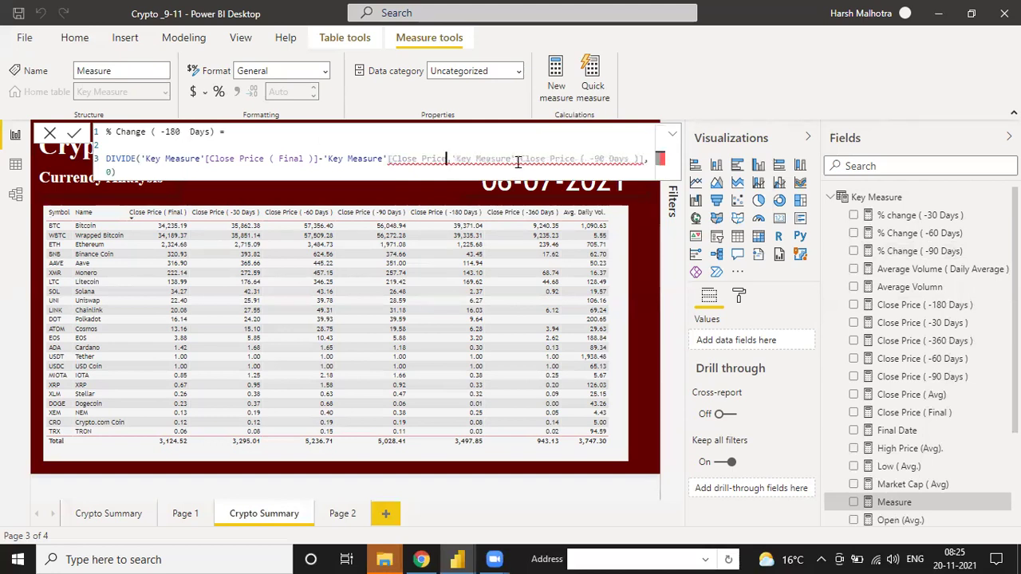
{"action": "key", "text": "BackSpace"}
{"action": "type", "text": ","}
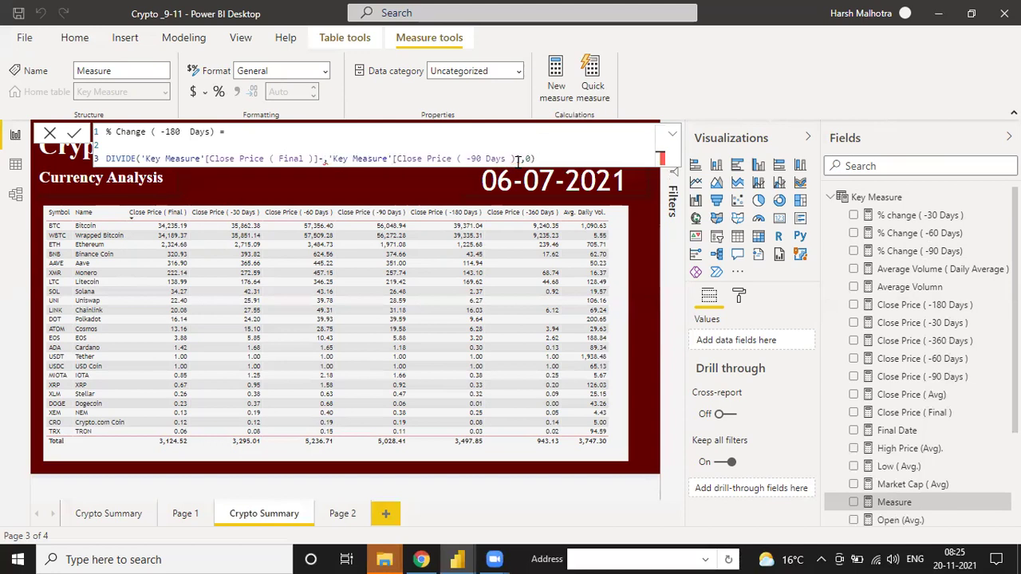
{"action": "key", "text": "BackSpace"}
{"action": "type", "text": "Key Measure'[Close Price ( -180 Days )]"}
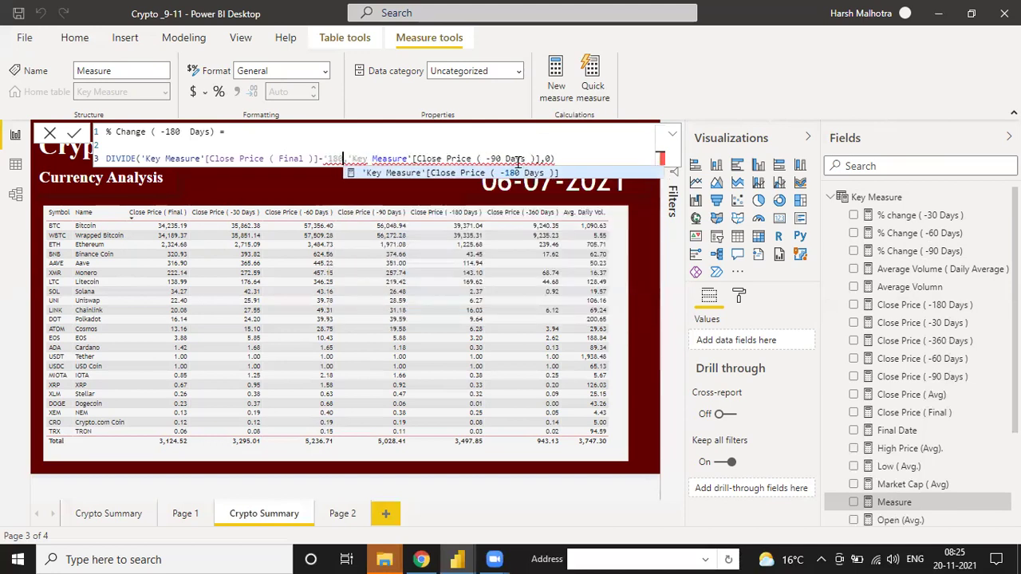
{"action": "key", "text": "Tab"}
- Replace the DIVIDE denominator with 'Key Measure'[Close Price ( -180 Days )], keep alternate result 0, and commit the % Change ( -180 Days) measure
{"action": "left_click", "coordinate": [196, 172]}
{"action": "key", "text": "BackSpace"}
{"action": "type", "text": ","}
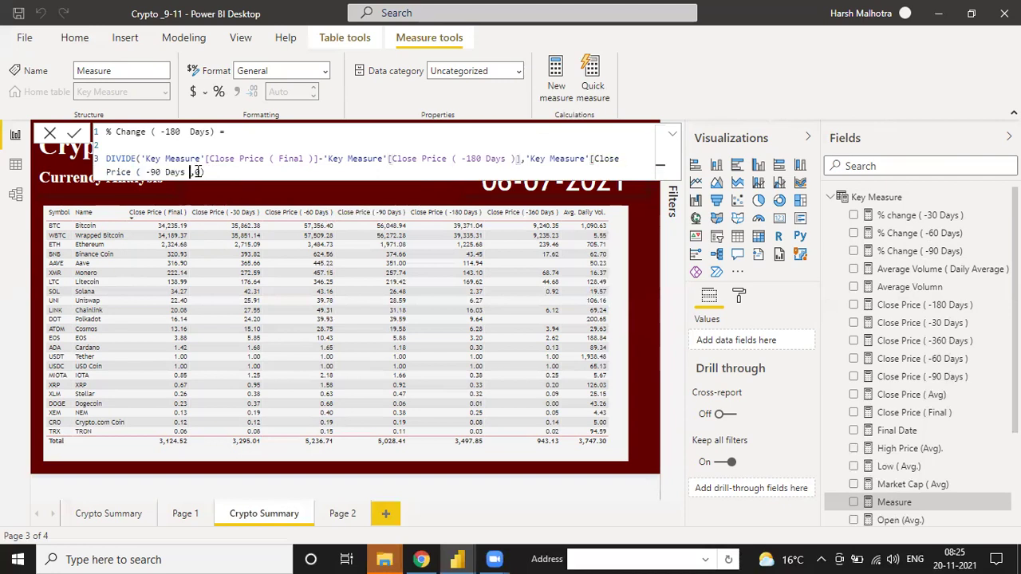
{"action": "key", "text": "BackSpace"}
{"action": "key", "text": "BackSpace"}
{"action": "key", "text": "BackSpace"}
{"action": "key", "text": "BackSpace"}
{"action": "key", "text": "BackSpace"}
{"action": "key", "text": "BackSpace"}
{"action": "key", "text": "BackSpace"}
{"action": "key", "text": "BackSpace"}
{"action": "key", "text": "BackSpace"}
{"action": "key", "text": "BackSpace"}
{"action": "key", "text": "BackSpace"}
{"action": "key", "text": "BackSpace"}
{"action": "key", "text": "BackSpace"}
{"action": "key", "text": "BackSpace"}
{"action": "key", "text": "BackSpace"}
{"action": "key", "text": "BackSpace"}
{"action": "key", "text": "BackSpace"}
{"action": "key", "text": "BackSpace"}
{"action": "key", "text": "BackSpace"}
{"action": "key", "text": "BackSpace"}
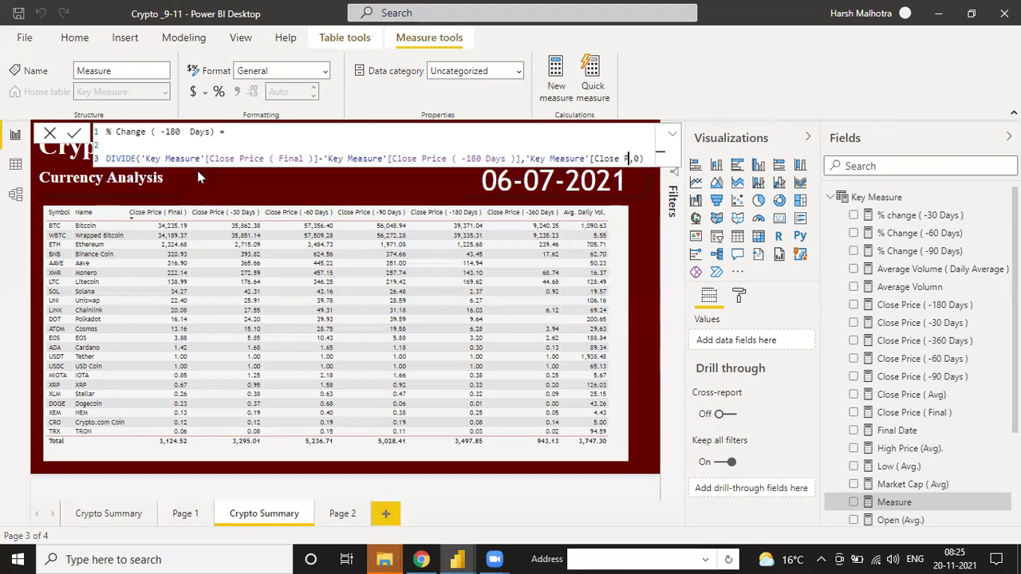
{"action": "key", "text": "BackSpace"}
{"action": "key", "text": "BackSpace"}
{"action": "key", "text": "BackSpace"}
{"action": "key", "text": "BackSpace"}
{"action": "key", "text": "BackSpace"}
{"action": "key", "text": "BackSpace"}
{"action": "key", "text": "BackSpace"}
{"action": "key", "text": "BackSpace"}
{"action": "key", "text": "BackSpace"}
{"action": "key", "text": "BackSpace"}
{"action": "key", "text": "BackSpace"}
{"action": "key", "text": "BackSpace"}
{"action": "key", "text": "BackSpace"}
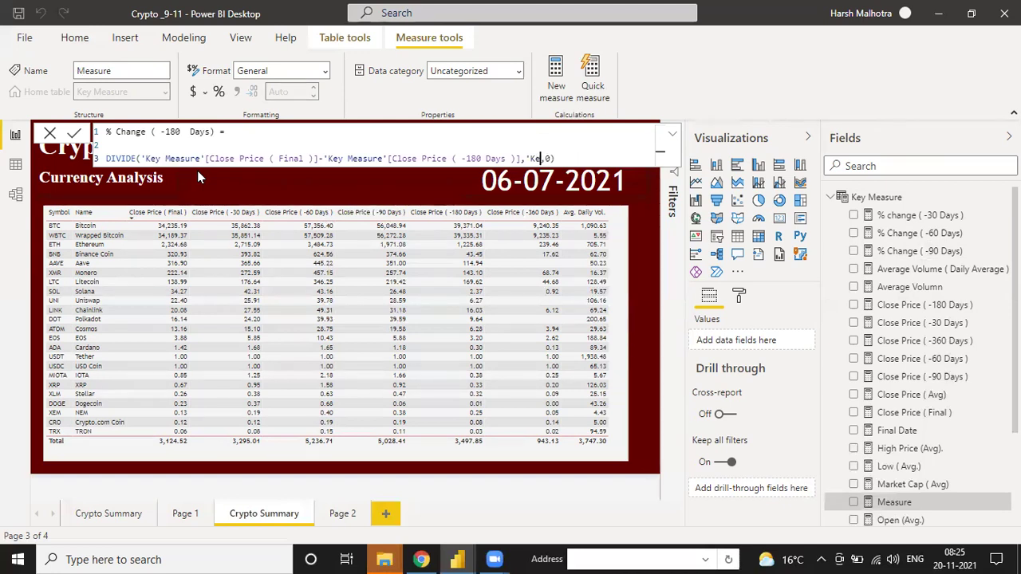
{"action": "type", "text": "-180"}
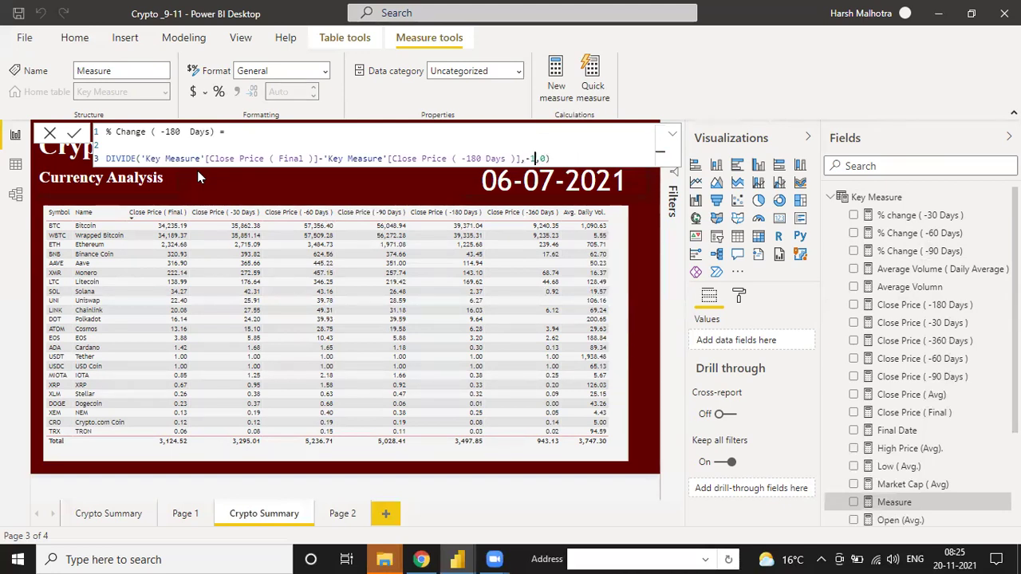
{"action": "key", "text": "BackSpace"}
{"action": "key", "text": "BackSpace"}
{"action": "key", "text": "BackSpace"}
{"action": "key", "text": "BackSpace"}
{"action": "key", "text": "BackSpace"}
{"action": "type", "text": "-180"}
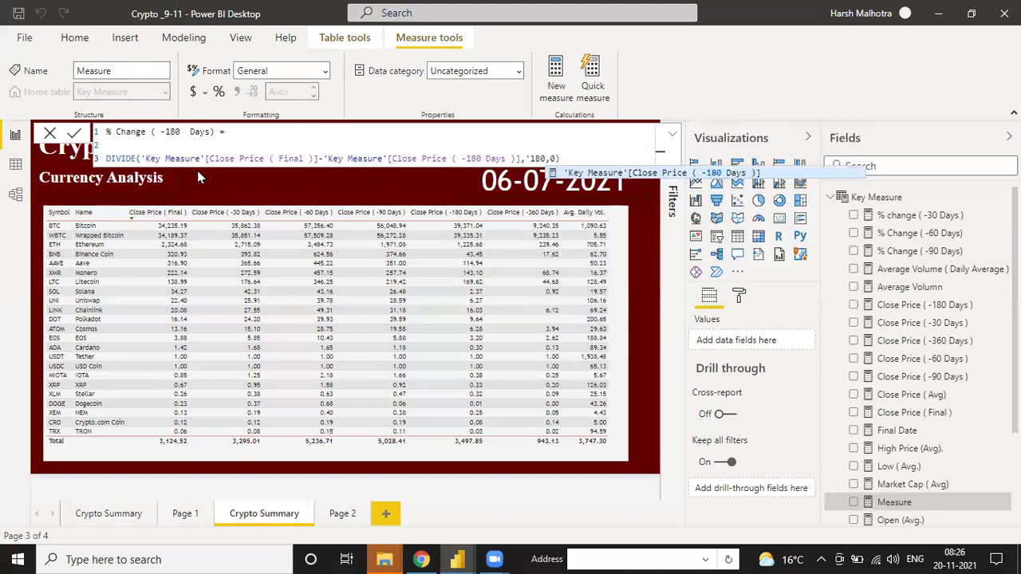
{"action": "key", "text": "Tab"}
{"action": "left_click", "coordinate": [228, 172]}
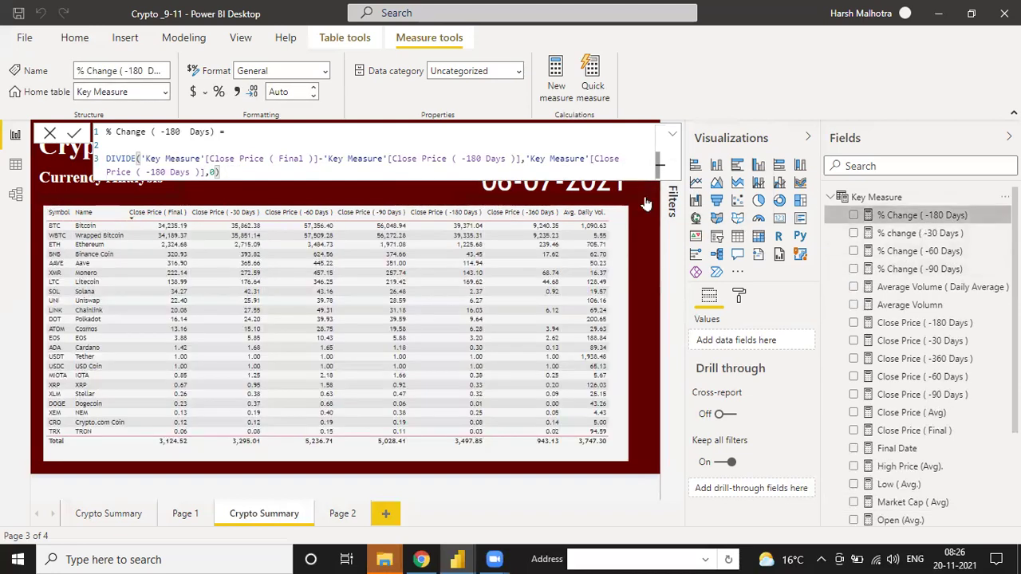
- Clear the whole formula of the % Change ( -180 Days) measure
{"action": "left_click", "coordinate": [435, 163]}
{"action": "key", "text": "ctrl+a"}
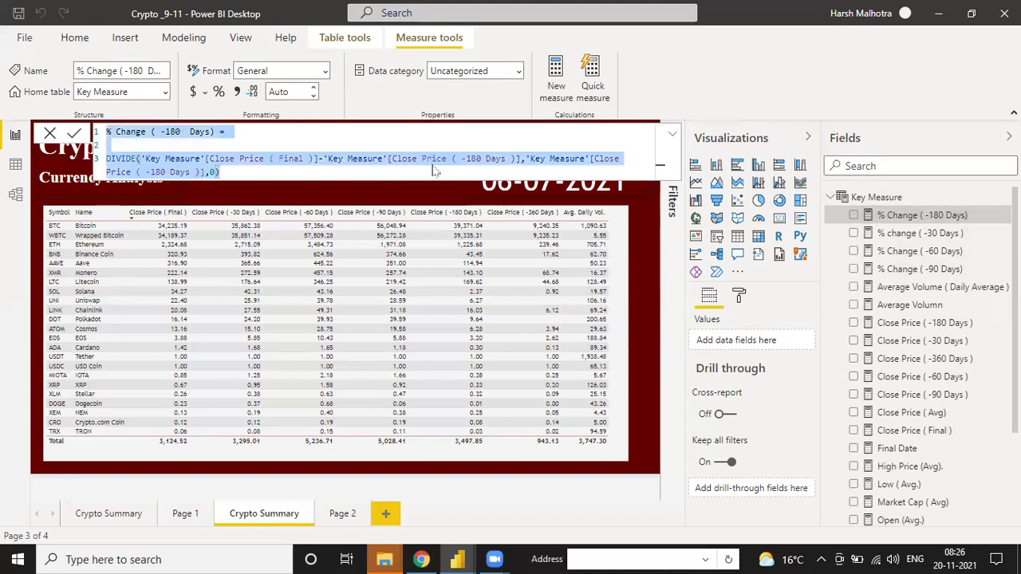
{"action": "key", "text": "Delete"}
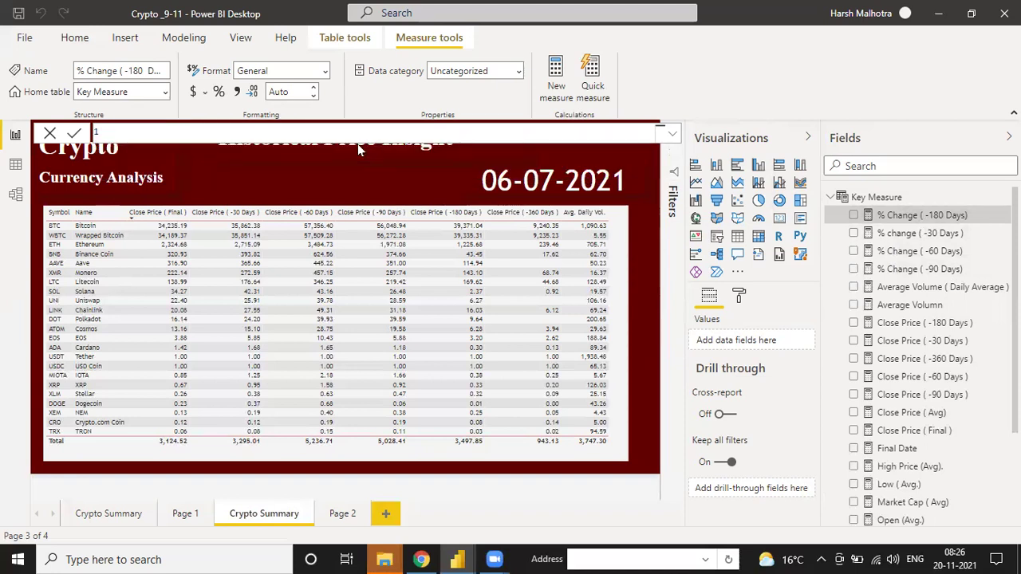
{"action": "type", "text": "c"}
{"action": "left_click_drag", "start_coordinate": [904, 216], "coordinate": [417, 164]}
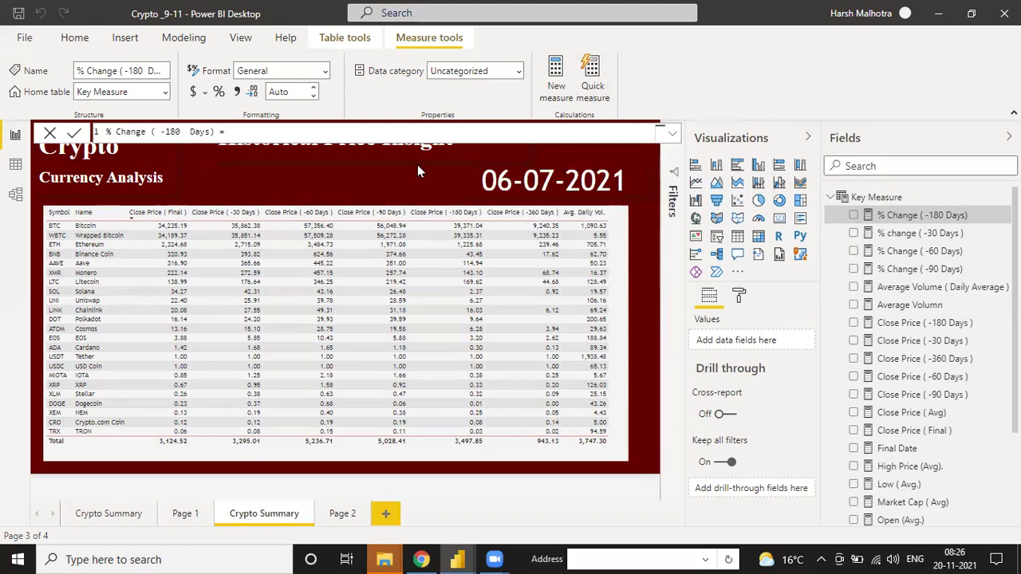
- Examine the full formulas of the % change ( -30 Days ) and % Change ( -180 Days) measures
{"action": "left_click", "coordinate": [674, 140]}
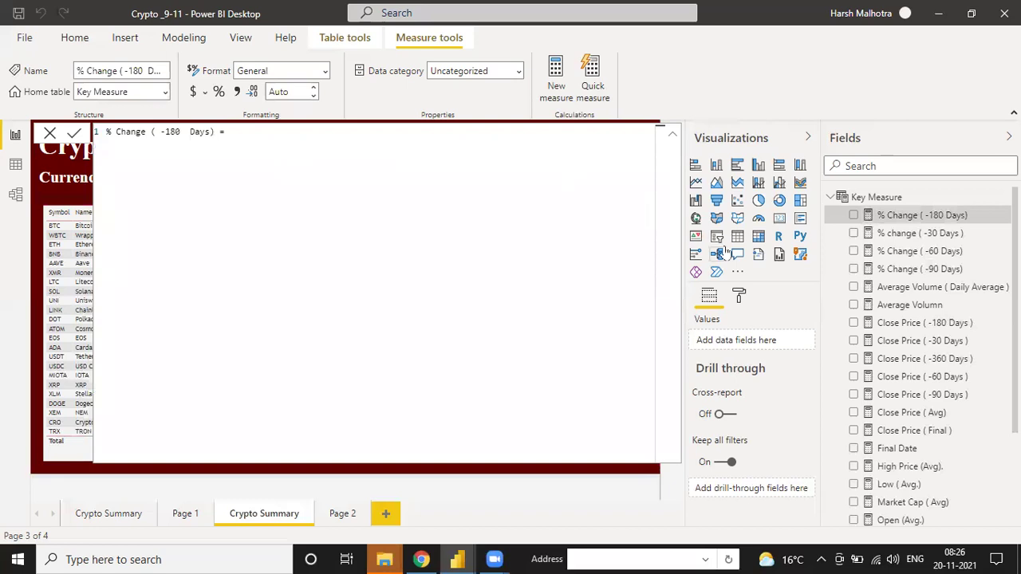
{"action": "left_click", "coordinate": [912, 231]}
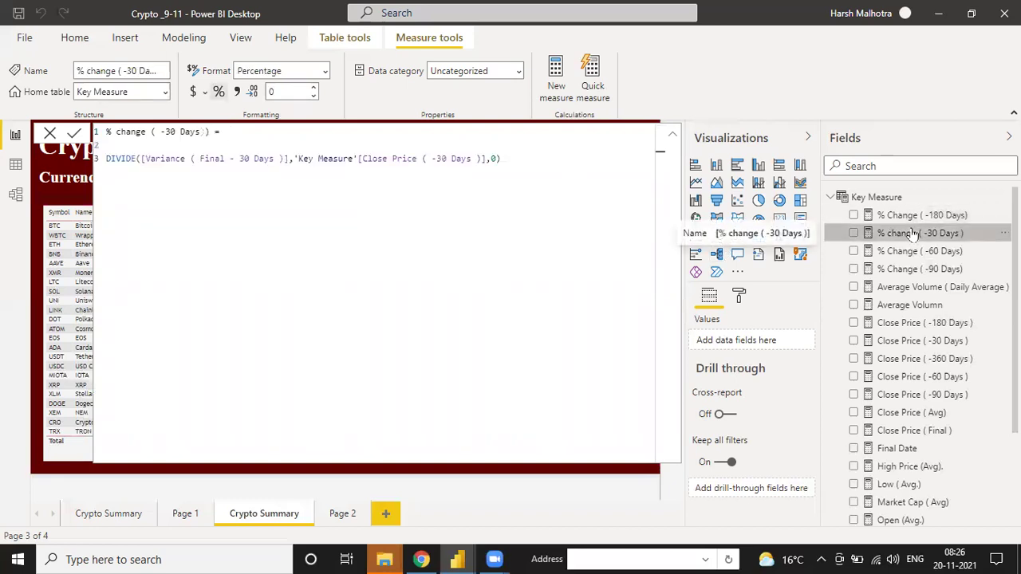
{"action": "left_click", "coordinate": [674, 138]}
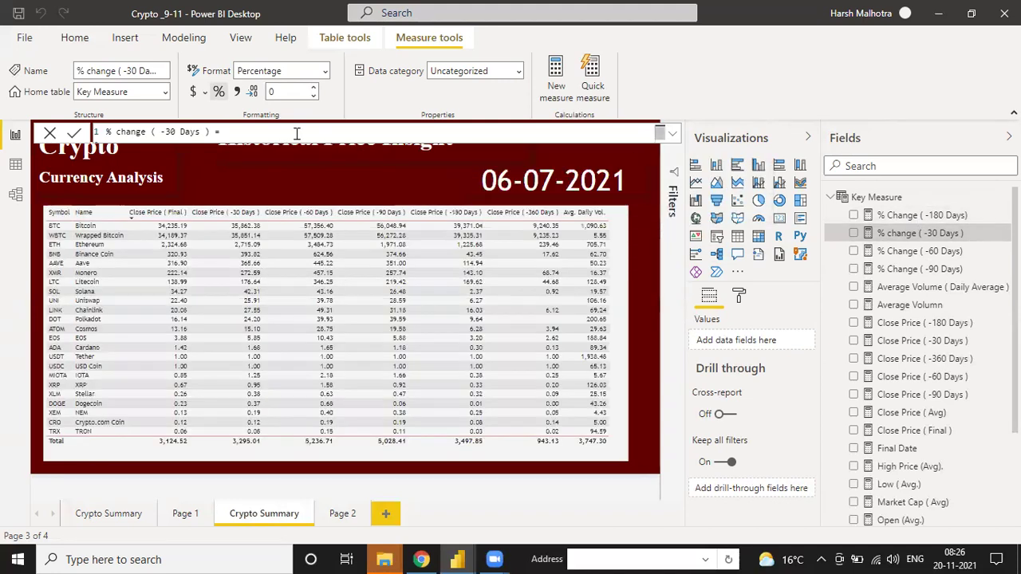
{"action": "left_click", "coordinate": [906, 217]}
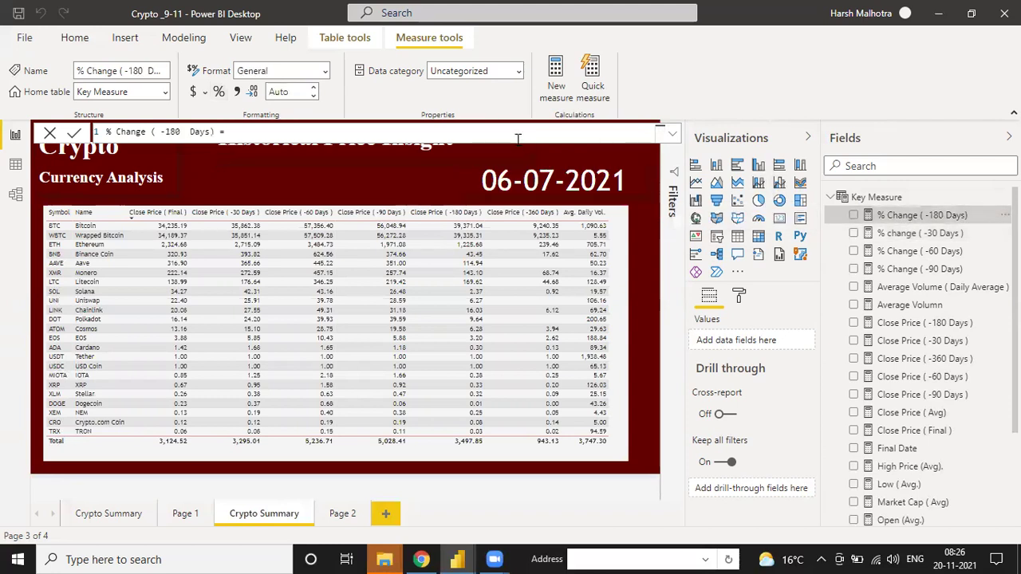
{"action": "left_click", "coordinate": [672, 134]}
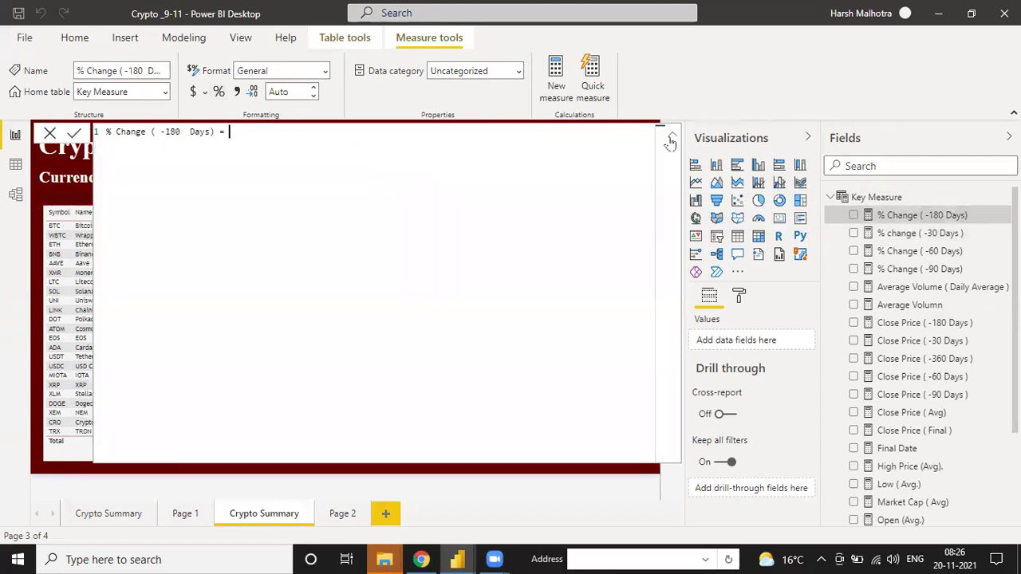
- Delete the % Change ( -180 Days) measure from the model
{"action": "right_click", "coordinate": [925, 216]}
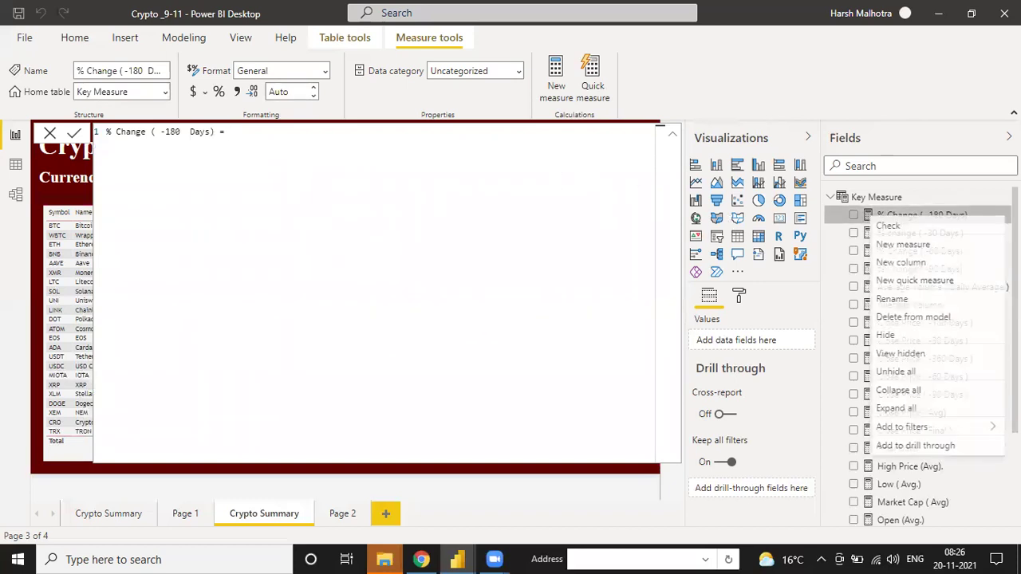
{"action": "left_click", "coordinate": [908, 318]}
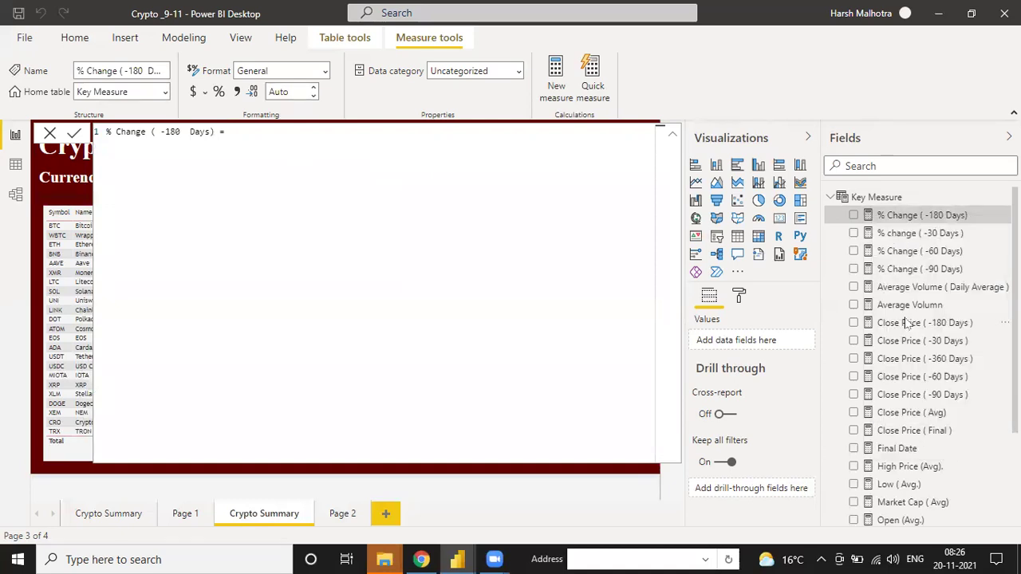
{"action": "left_click", "coordinate": [560, 329]}
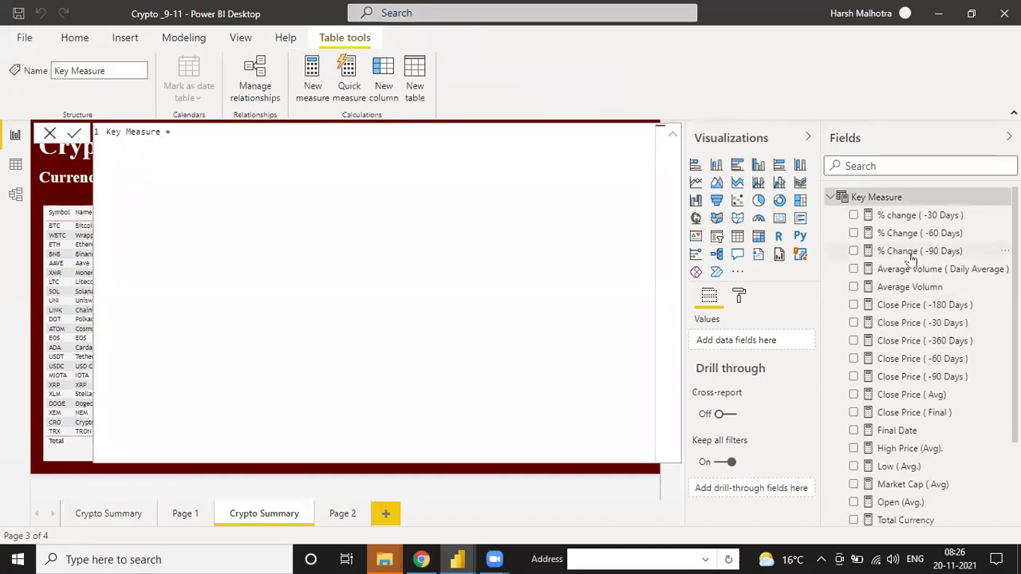
- Start a new measure containing a copy of the whole % Change ( -90 Days) formula
{"action": "left_click", "coordinate": [909, 252]}
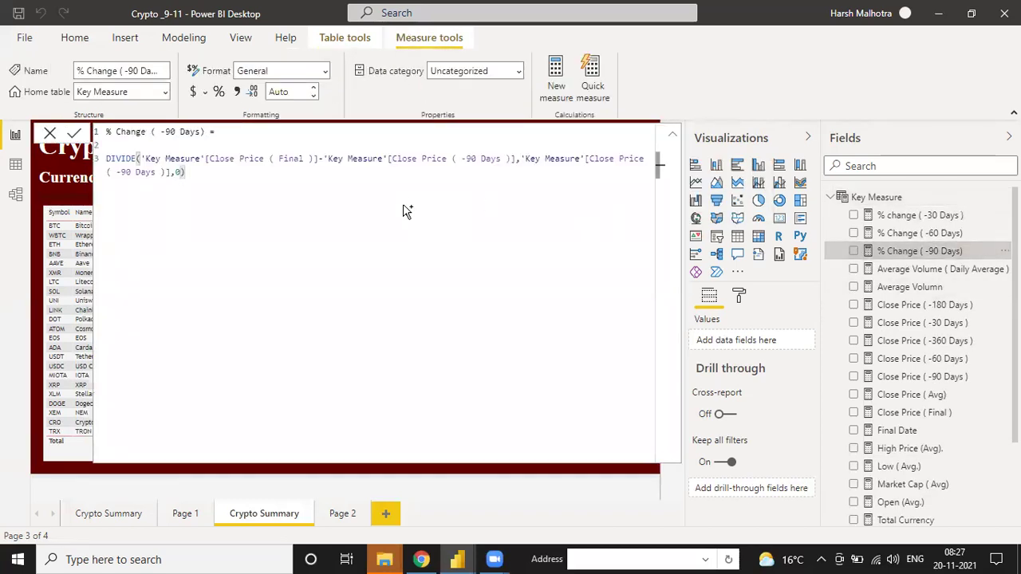
{"action": "key", "text": "ctrl+a"}
{"action": "key", "text": "ctrl+c"}
{"action": "left_click", "coordinate": [556, 76]}
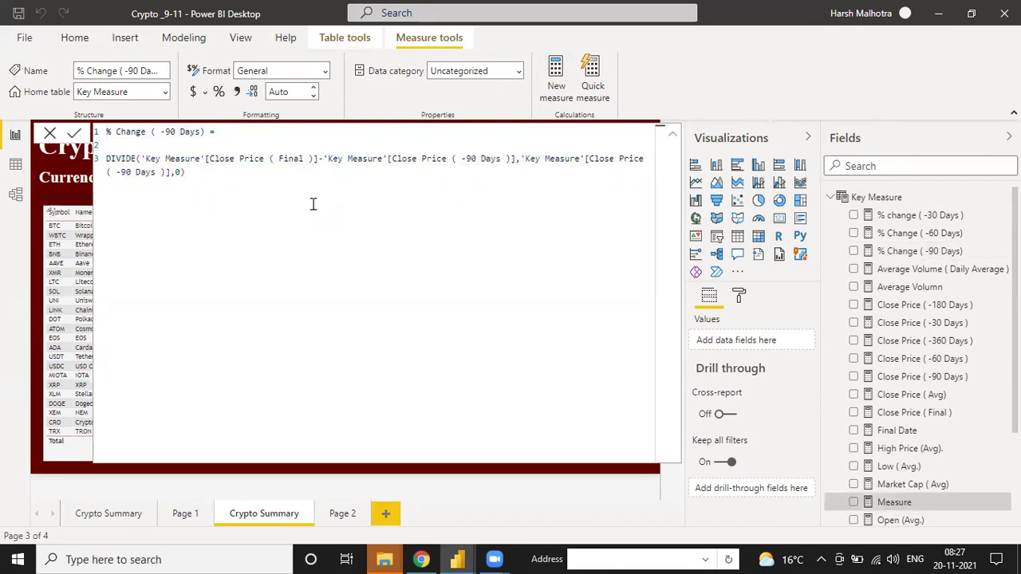
{"action": "key", "text": "ctrl+v"}
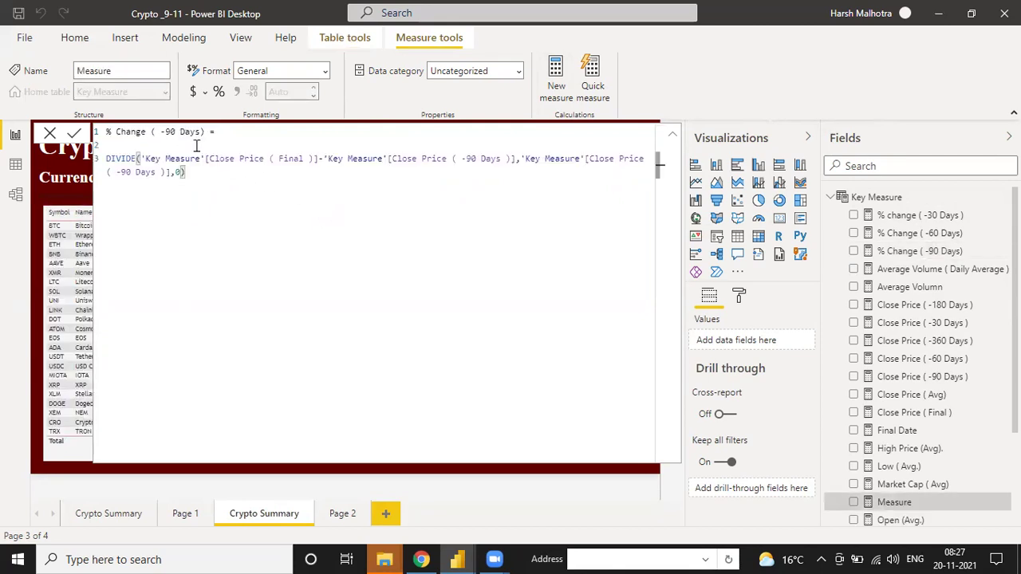
- Name the new measure % Change ( -180 Days) and replace its subtracted price with 'Key Measure'[Close Price ( -180 Days )]
{"action": "double_click", "coordinate": [171, 131]}
{"action": "type", "text": "180"}
{"action": "left_click", "coordinate": [515, 162]}
{"action": "key", "text": "BackSpace"}
{"action": "key", "text": "BackSpace"}
{"action": "key", "text": "BackSpace"}
{"action": "key", "text": "BackSpace"}
{"action": "key", "text": "BackSpace"}
{"action": "key", "text": "BackSpace"}
{"action": "key", "text": "BackSpace"}
{"action": "key", "text": "BackSpace"}
{"action": "key", "text": "BackSpace"}
{"action": "key", "text": "BackSpace"}
{"action": "key", "text": "BackSpace"}
{"action": "key", "text": "BackSpace"}
{"action": "key", "text": "BackSpace"}
{"action": "key", "text": "BackSpace"}
{"action": "key", "text": "BackSpace"}
{"action": "key", "text": "BackSpace"}
{"action": "key", "text": "BackSpace"}
{"action": "key", "text": "BackSpace"}
{"action": "key", "text": "BackSpace"}
{"action": "key", "text": "BackSpace"}
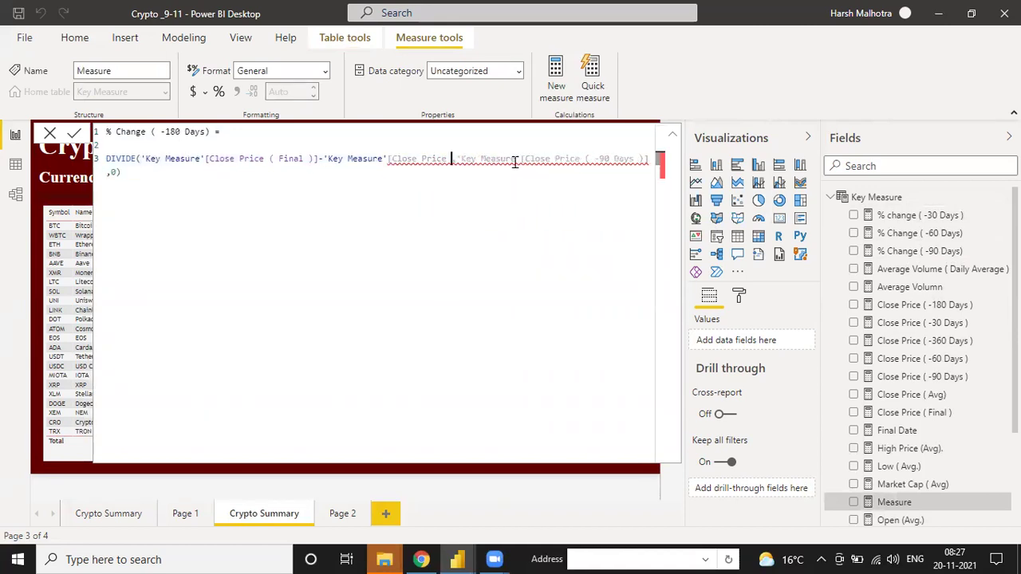
{"action": "key", "text": "BackSpace"}
{"action": "key", "text": "BackSpace"}
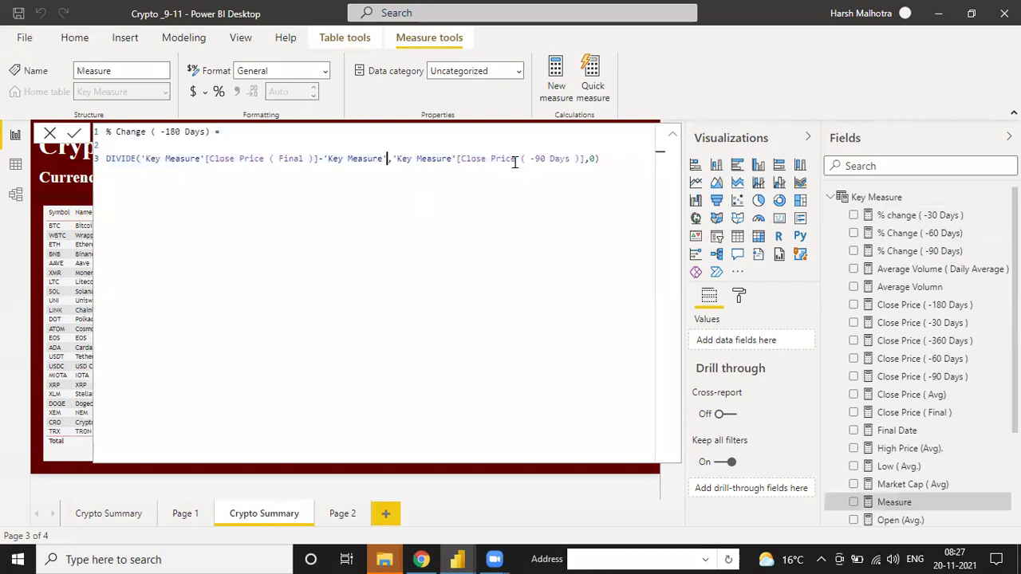
{"action": "key", "text": "BackSpace"}
{"action": "key", "text": "BackSpace"}
{"action": "key", "text": "BackSpace"}
{"action": "key", "text": "BackSpace"}
{"action": "key", "text": "BackSpace"}
{"action": "key", "text": "BackSpace"}
{"action": "key", "text": "BackSpace"}
{"action": "key", "text": "BackSpace"}
{"action": "key", "text": "BackSpace"}
{"action": "key", "text": "BackSpace"}
{"action": "key", "text": "BackSpace"}
{"action": "key", "text": "BackSpace"}
{"action": "key", "text": "BackSpace"}
{"action": "key", "text": "BackSpace"}
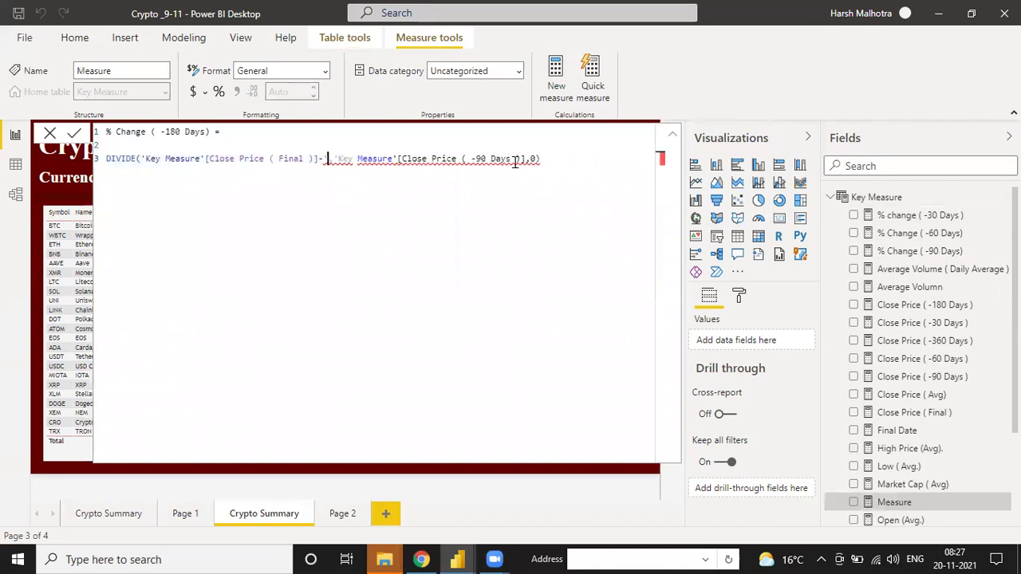
{"action": "type", "text": "'180"}
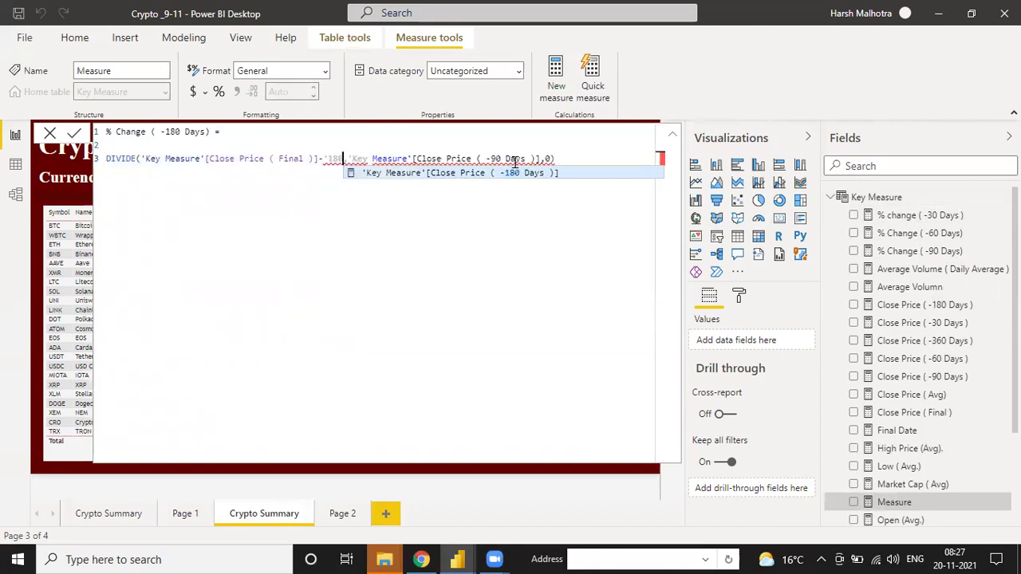
{"action": "key", "text": "Tab"}
- Replace the DIVIDE denominator with 'Key Measure'[Close Price ( -180 Days )] and commit the measure
{"action": "left_click", "coordinate": [199, 173]}
{"action": "key", "text": "BackSpace"}
{"action": "key", "text": "BackSpace"}
{"action": "key", "text": "BackSpace"}
{"action": "key", "text": "BackSpace"}
{"action": "key", "text": "BackSpace"}
{"action": "key", "text": "BackSpace"}
{"action": "key", "text": "BackSpace"}
{"action": "key", "text": "BackSpace"}
{"action": "key", "text": "BackSpace"}
{"action": "key", "text": "BackSpace"}
{"action": "key", "text": "BackSpace"}
{"action": "key", "text": "BackSpace"}
{"action": "key", "text": "BackSpace"}
{"action": "key", "text": "BackSpace"}
{"action": "key", "text": "BackSpace"}
{"action": "key", "text": "BackSpace"}
{"action": "key", "text": "BackSpace"}
{"action": "key", "text": "BackSpace"}
{"action": "key", "text": "BackSpace"}
{"action": "key", "text": "BackSpace"}
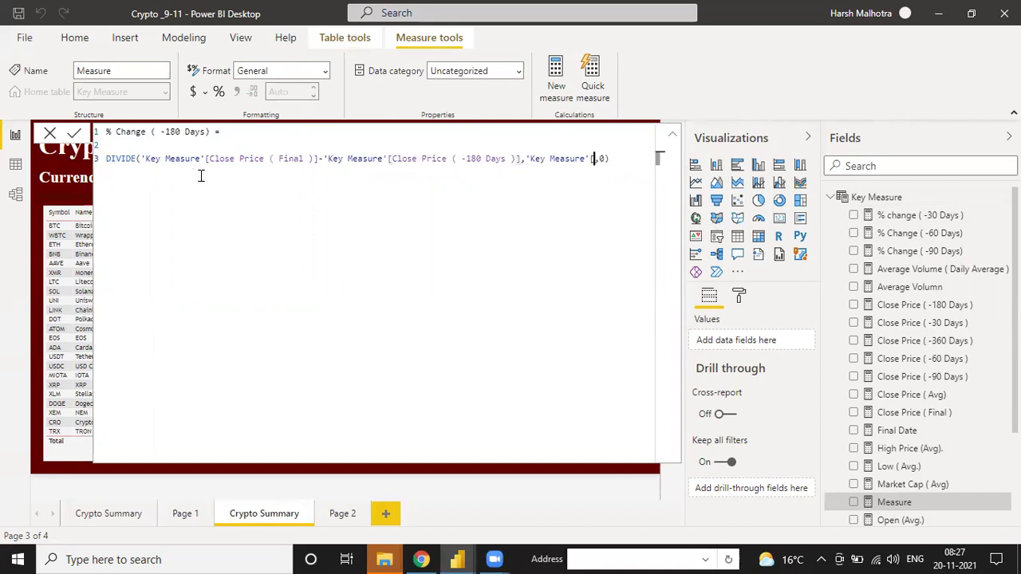
{"action": "key", "text": "BackSpace"}
{"action": "key", "text": "BackSpace"}
{"action": "key", "text": "BackSpace"}
{"action": "key", "text": "BackSpace"}
{"action": "key", "text": "BackSpace"}
{"action": "key", "text": "BackSpace"}
{"action": "key", "text": "BackSpace"}
{"action": "key", "text": "BackSpace"}
{"action": "key", "text": "BackSpace"}
{"action": "key", "text": "BackSpace"}
{"action": "key", "text": "BackSpace"}
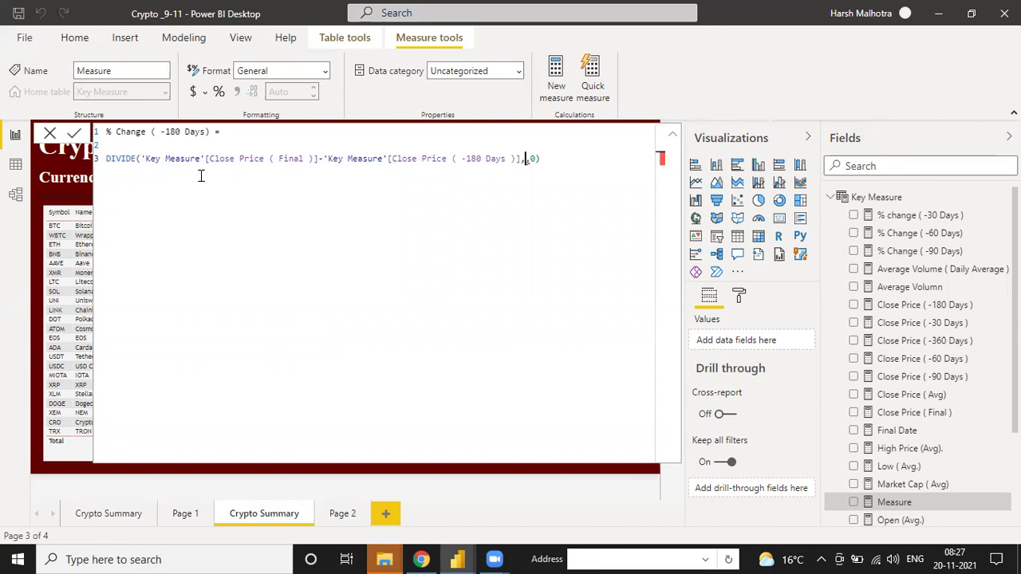
{"action": "type", "text": "'180,"}
{"action": "key", "text": "Tab"}
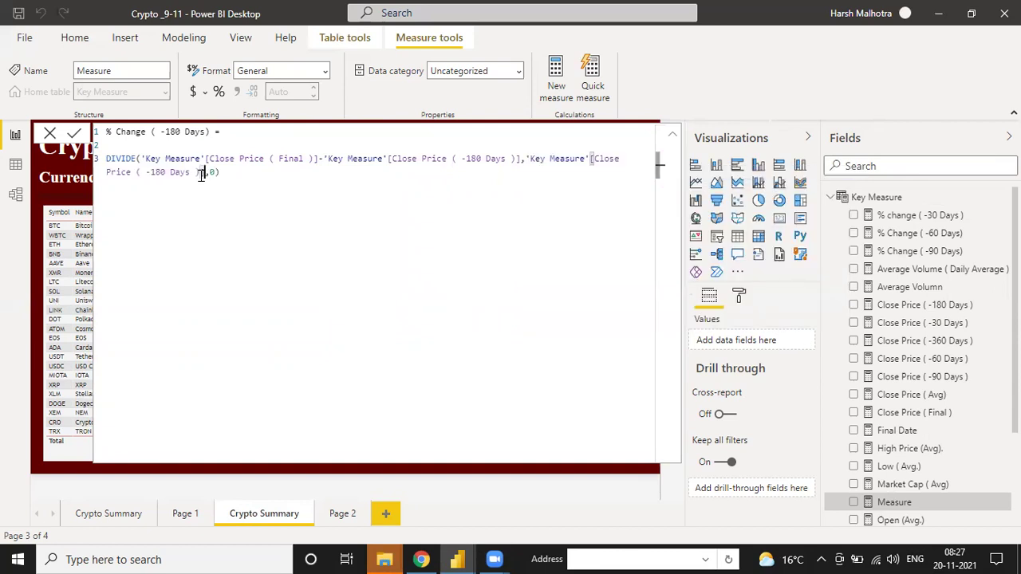
{"action": "left_click", "coordinate": [231, 176]}
{"action": "key", "text": "Return"}
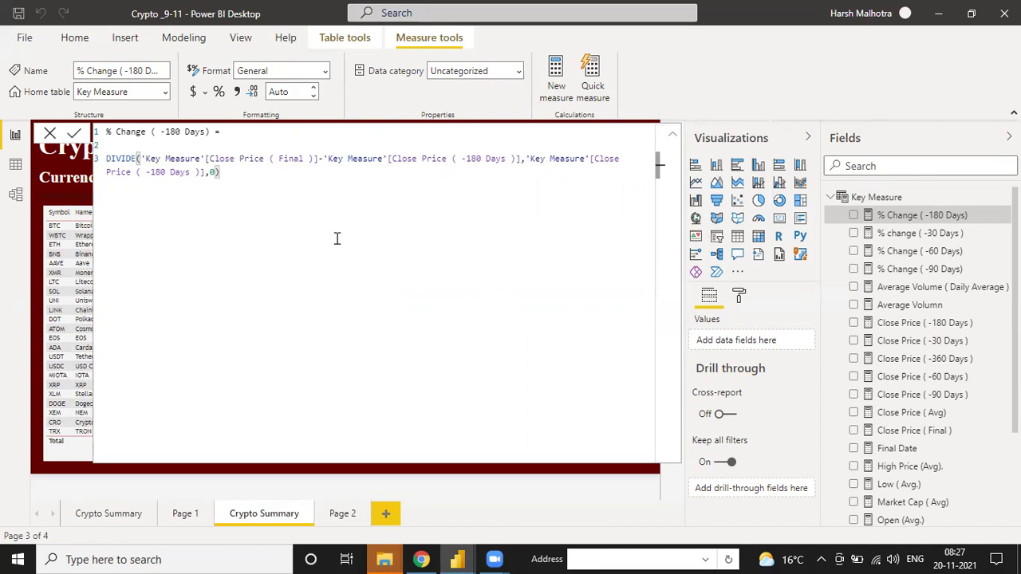
- Copy the whole 180-day formula into a new measure and name it % Change ( -360 Days)
{"action": "key", "text": "ctrl+a"}
{"action": "key", "text": "ctrl+c"}
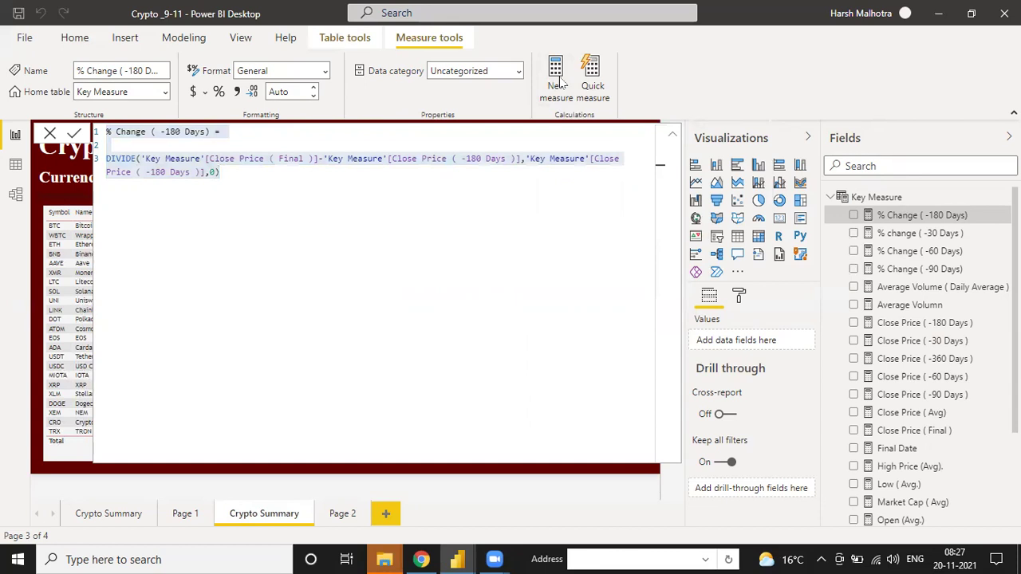
{"action": "left_click", "coordinate": [561, 82]}
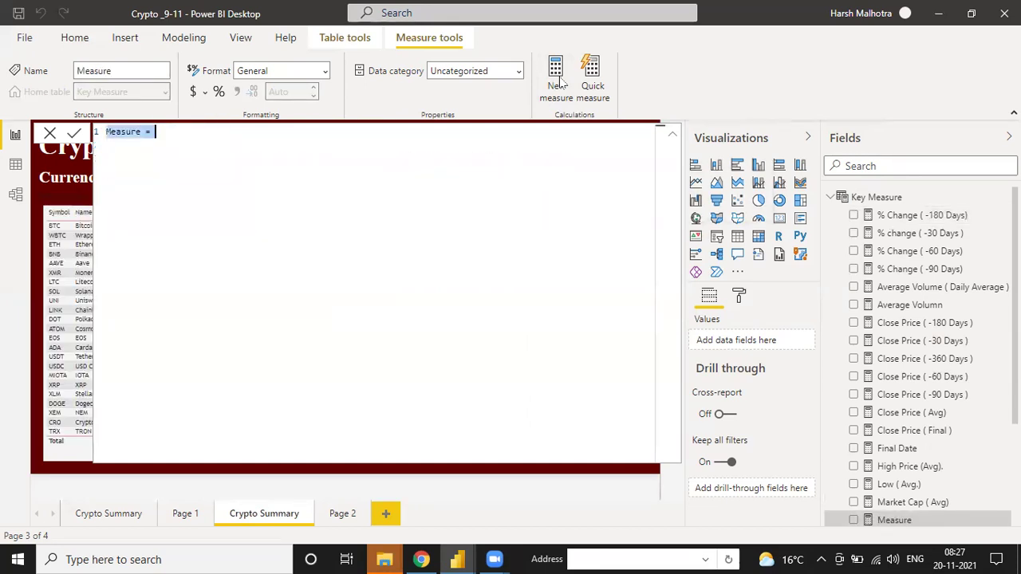
{"action": "key", "text": "ctrl+v"}
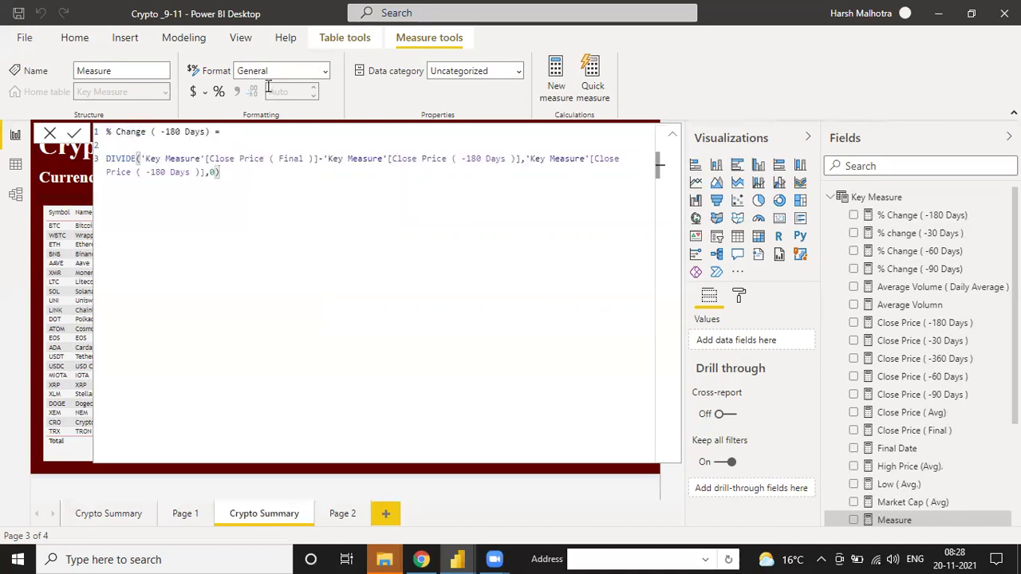
{"action": "key", "text": "BackSpace"}
{"action": "key", "text": "BackSpace"}
{"action": "key", "text": "BackSpace"}
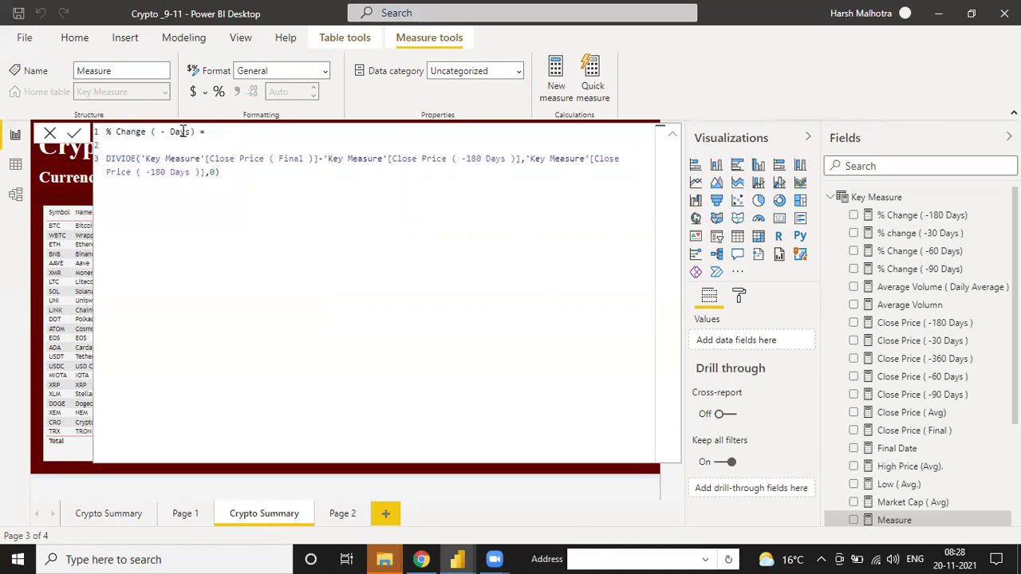
{"action": "type", "text": "360"}
- Replace the subtracted price in the new measure's formula with 'Key Measure'[Close Price ( -360 Days )]
{"action": "left_click", "coordinate": [516, 159]}
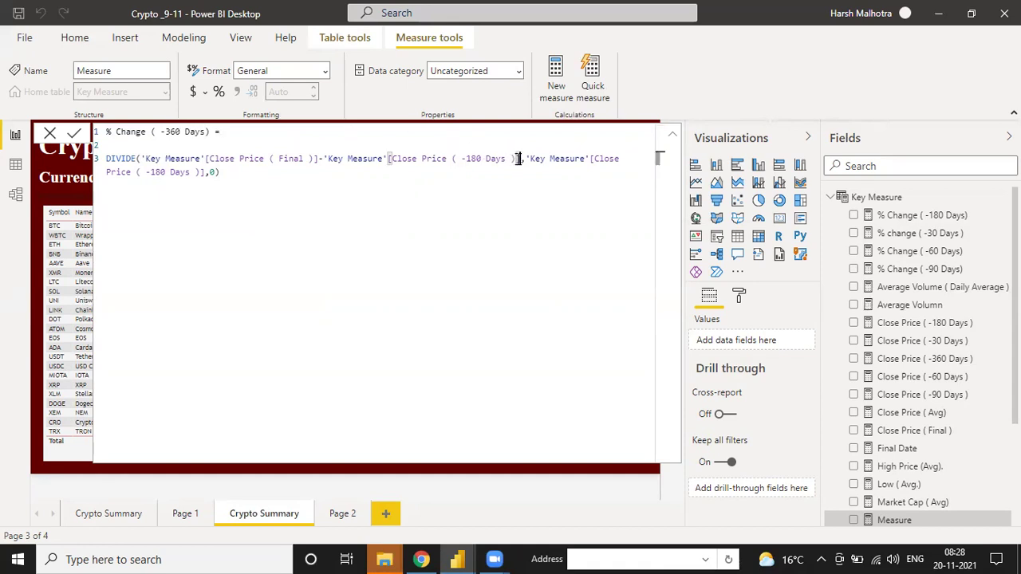
{"action": "key", "text": "BackSpace"}
{"action": "key", "text": "BackSpace"}
{"action": "key", "text": "BackSpace"}
{"action": "key", "text": "BackSpace"}
{"action": "key", "text": "BackSpace"}
{"action": "key", "text": "BackSpace"}
{"action": "key", "text": "BackSpace"}
{"action": "key", "text": "BackSpace"}
{"action": "key", "text": "BackSpace"}
{"action": "key", "text": "BackSpace"}
{"action": "key", "text": "BackSpace"}
{"action": "key", "text": "BackSpace"}
{"action": "key", "text": "BackSpace"}
{"action": "key", "text": "BackSpace"}
{"action": "key", "text": "BackSpace"}
{"action": "key", "text": "BackSpace"}
{"action": "key", "text": "BackSpace"}
{"action": "key", "text": "BackSpace"}
{"action": "key", "text": "BackSpace"}
{"action": "key", "text": "BackSpace"}
{"action": "key", "text": "BackSpace"}
{"action": "type", "text": "-360"}
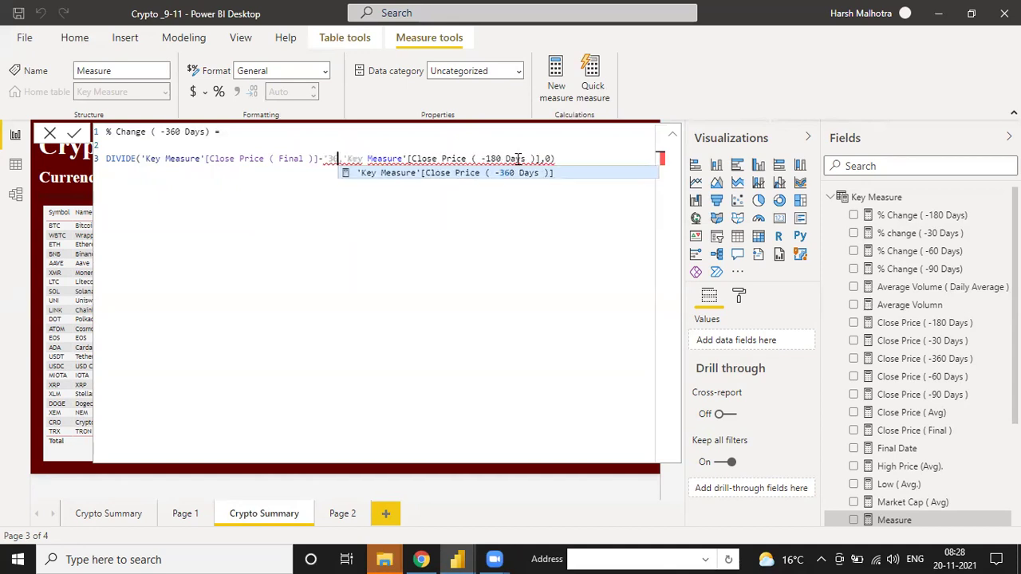
{"action": "key", "text": "Tab"}
- Replace the denominator with 'Key Measure'[Close Price ( -360 Days )], commit the measure and leave the formula editor
{"action": "left_click", "coordinate": [201, 172]}
{"action": "key", "text": "BackSpace"}
{"action": "key", "text": "BackSpace"}
{"action": "key", "text": "BackSpace"}
{"action": "key", "text": "BackSpace"}
{"action": "key", "text": "BackSpace"}
{"action": "key", "text": "BackSpace"}
{"action": "key", "text": "BackSpace"}
{"action": "key", "text": "BackSpace"}
{"action": "key", "text": "BackSpace"}
{"action": "key", "text": "BackSpace"}
{"action": "key", "text": "BackSpace"}
{"action": "key", "text": "BackSpace"}
{"action": "key", "text": "BackSpace"}
{"action": "key", "text": "BackSpace"}
{"action": "key", "text": "BackSpace"}
{"action": "key", "text": "BackSpace"}
{"action": "key", "text": "BackSpace"}
{"action": "key", "text": "BackSpace"}
{"action": "key", "text": "BackSpace"}
{"action": "key", "text": "BackSpace"}
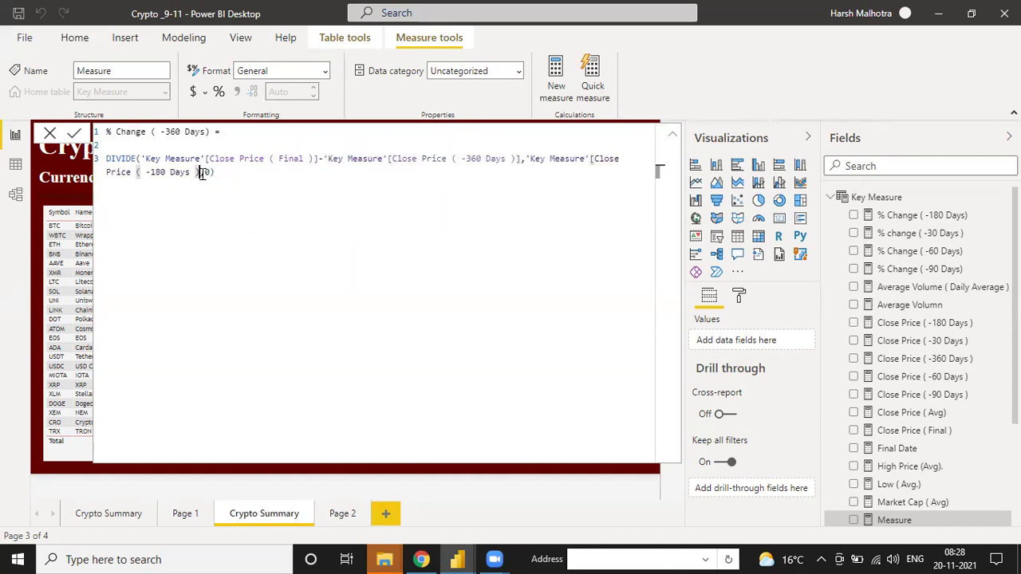
{"action": "key", "text": "BackSpace"}
{"action": "key", "text": "BackSpace"}
{"action": "key", "text": "BackSpace"}
{"action": "key", "text": "BackSpace"}
{"action": "key", "text": "BackSpace"}
{"action": "key", "text": "BackSpace"}
{"action": "key", "text": "BackSpace"}
{"action": "key", "text": "BackSpace"}
{"action": "key", "text": "BackSpace"}
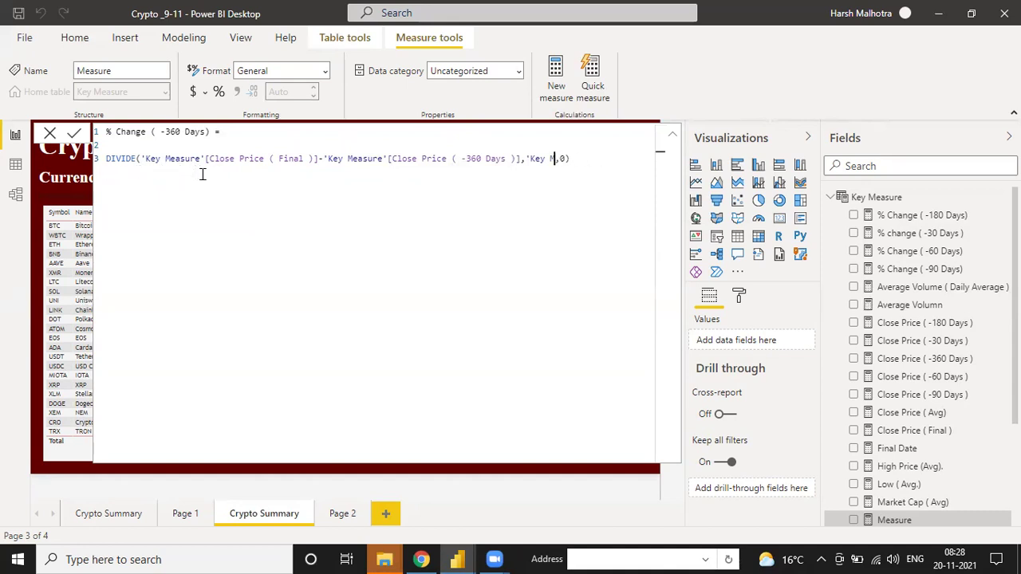
{"action": "type", "text": "'360"}
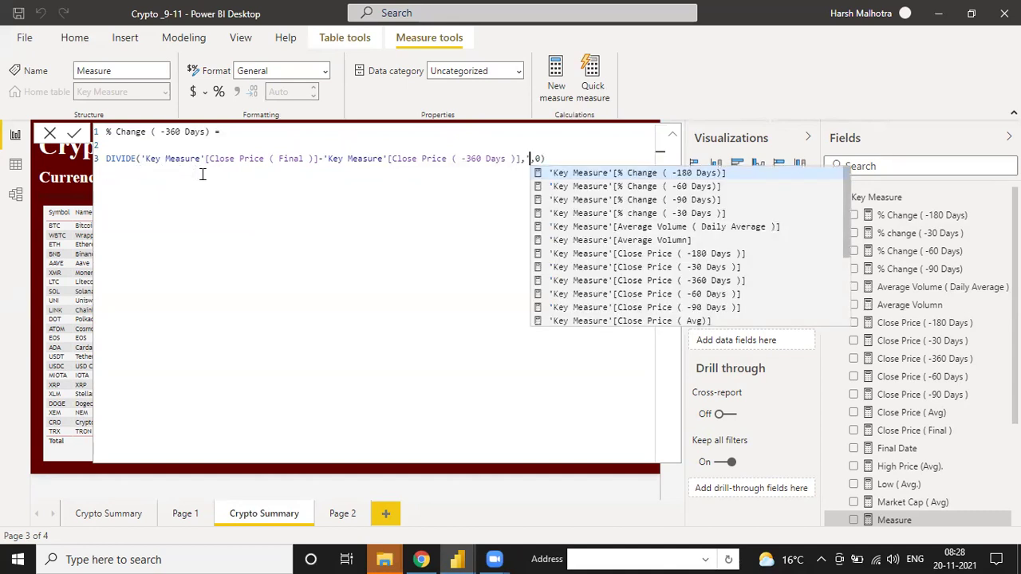
{"action": "key", "text": "Tab"}
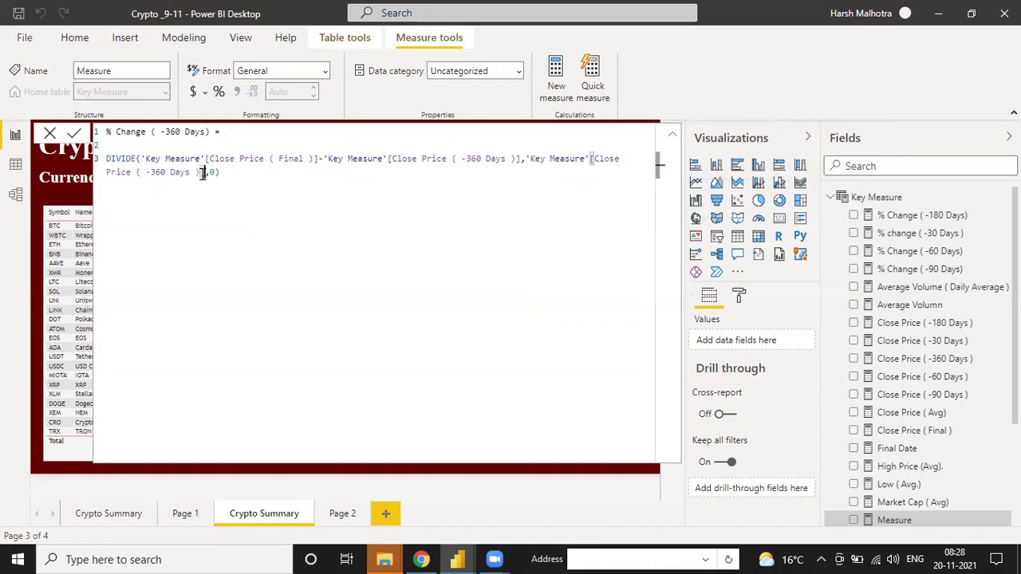
{"action": "key", "text": "Right"}
{"action": "key", "text": "Right"}
{"action": "key", "text": "Right"}
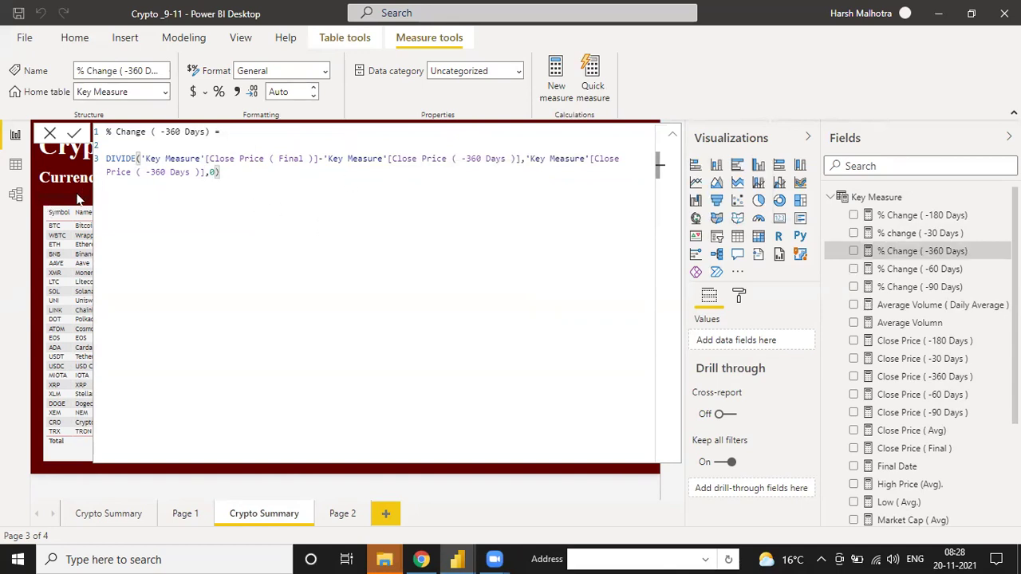
{"action": "left_click", "coordinate": [739, 296]}
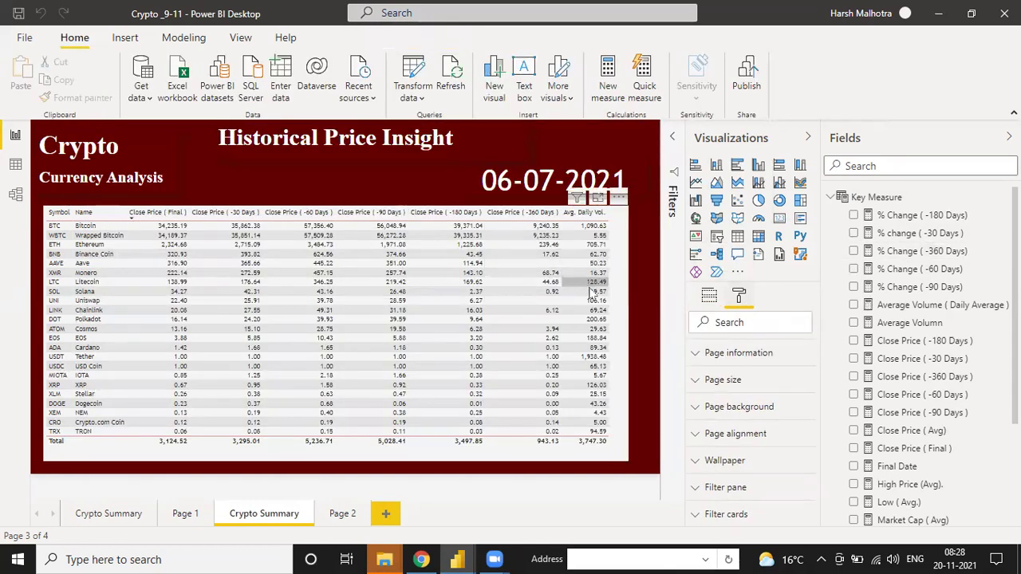
- Duplicate the current Crypto Summary page and rename the copy Crypto Price Summary
{"action": "right_click", "coordinate": [288, 523]}
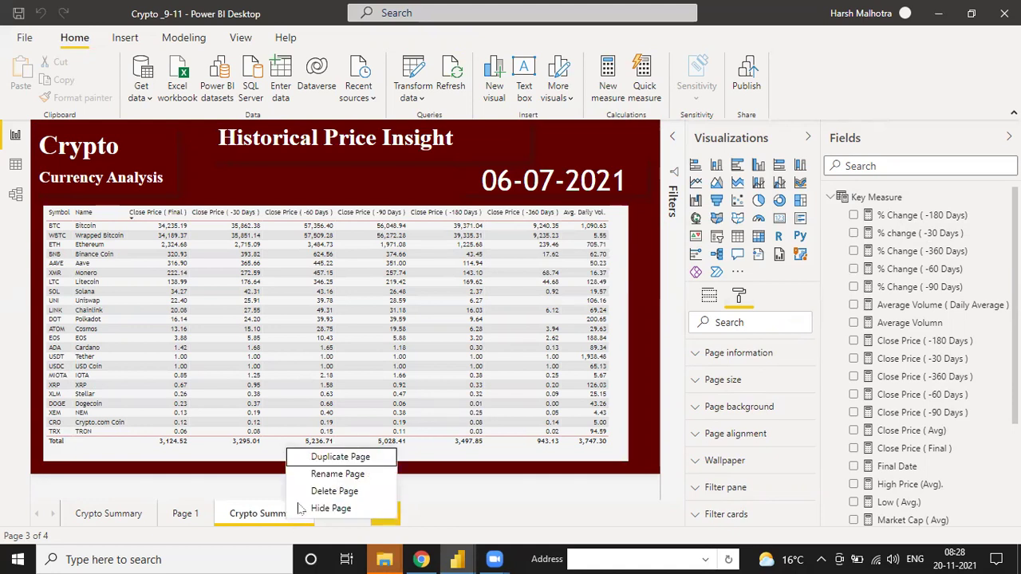
{"action": "left_click", "coordinate": [333, 458]}
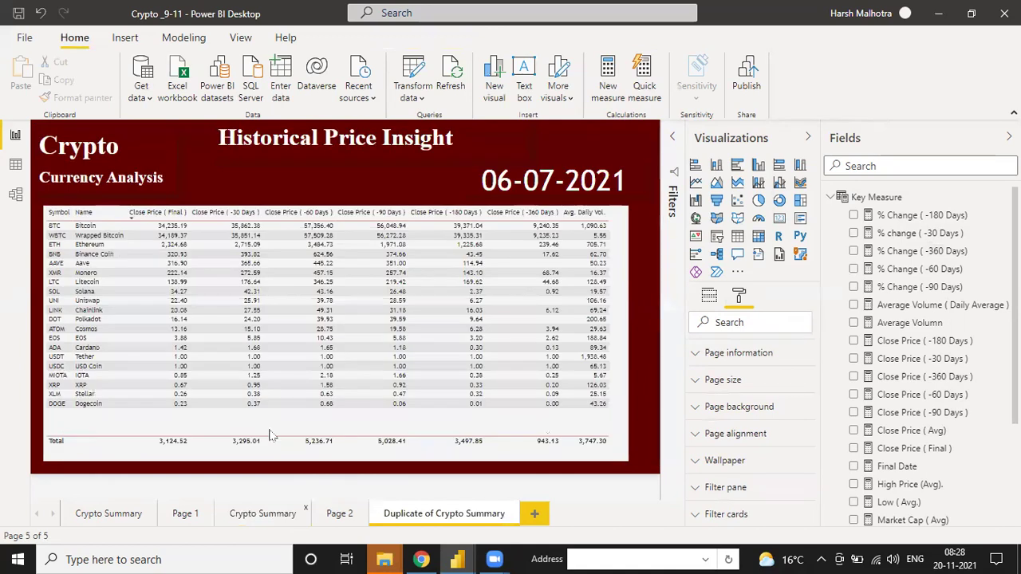
{"action": "double_click", "coordinate": [431, 515]}
{"action": "type", "text": "Cry"}
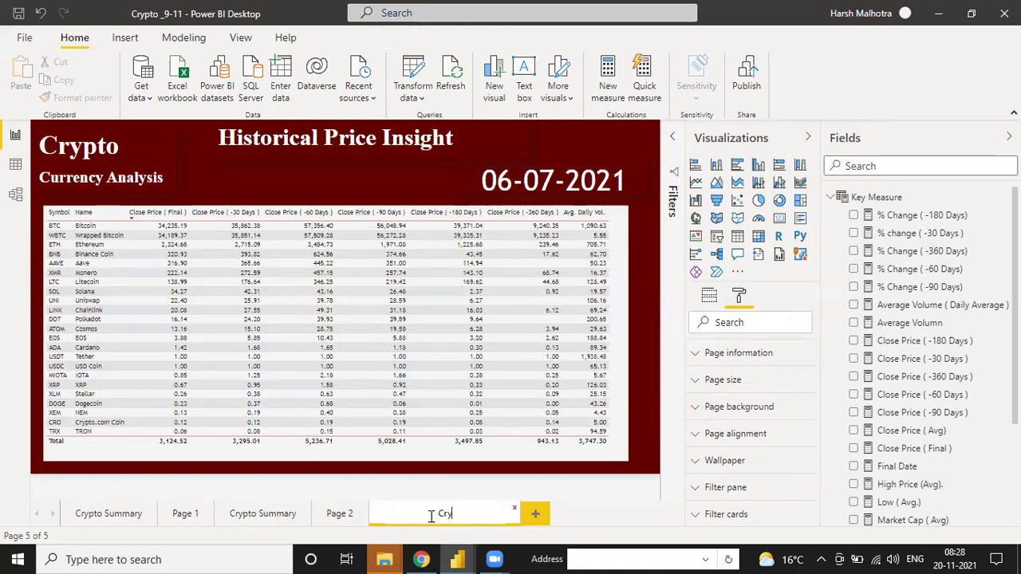
{"action": "type", "text": "pto S"}
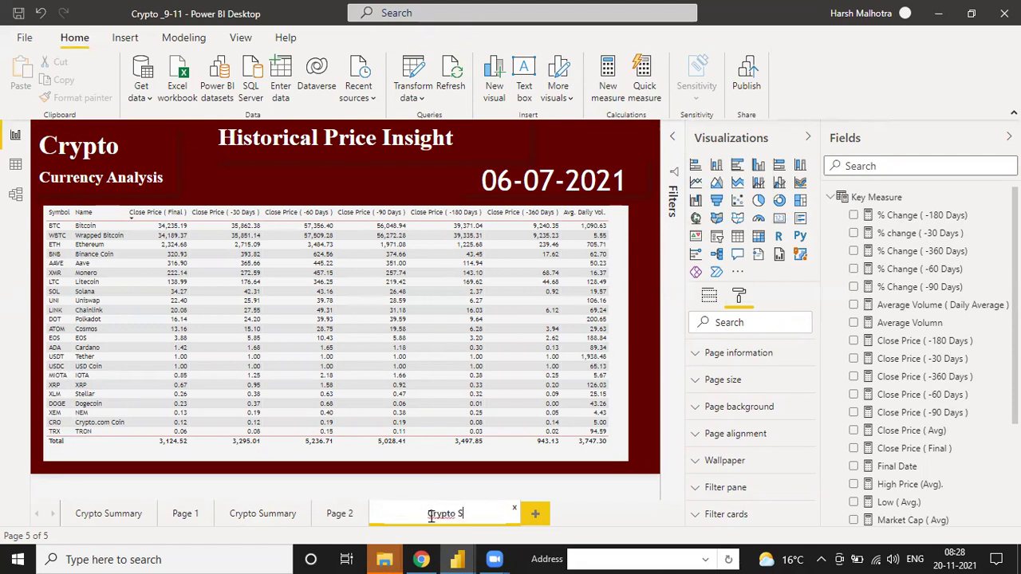
{"action": "type", "text": "ummary I"}
{"action": "key", "text": "BackSpace"}
{"action": "key", "text": "BackSpace"}
{"action": "key", "text": "BackSpace"}
{"action": "key", "text": "BackSpace"}
{"action": "key", "text": "BackSpace"}
{"action": "key", "text": "BackSpace"}
{"action": "key", "text": "BackSpace"}
{"action": "key", "text": "BackSpace"}
{"action": "key", "text": "BackSpace"}
{"action": "key", "text": "BackSpace"}
{"action": "type", "text": "Price Summary"}
{"action": "key", "text": "Return"}
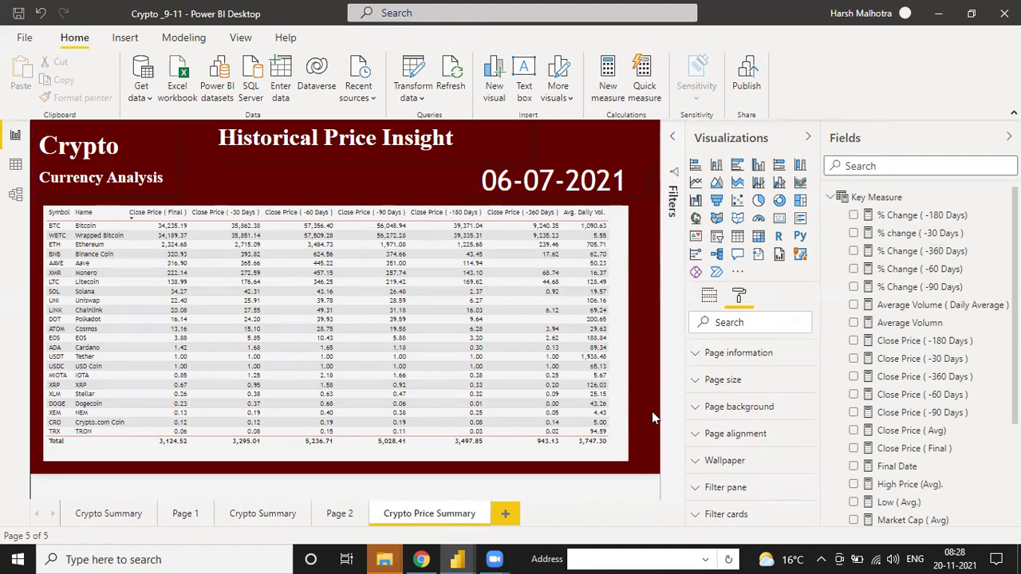
- Remove the -30, -60, -90, -180 and -360 Days Close Price columns from the new page's table
{"action": "left_click", "coordinate": [626, 353]}
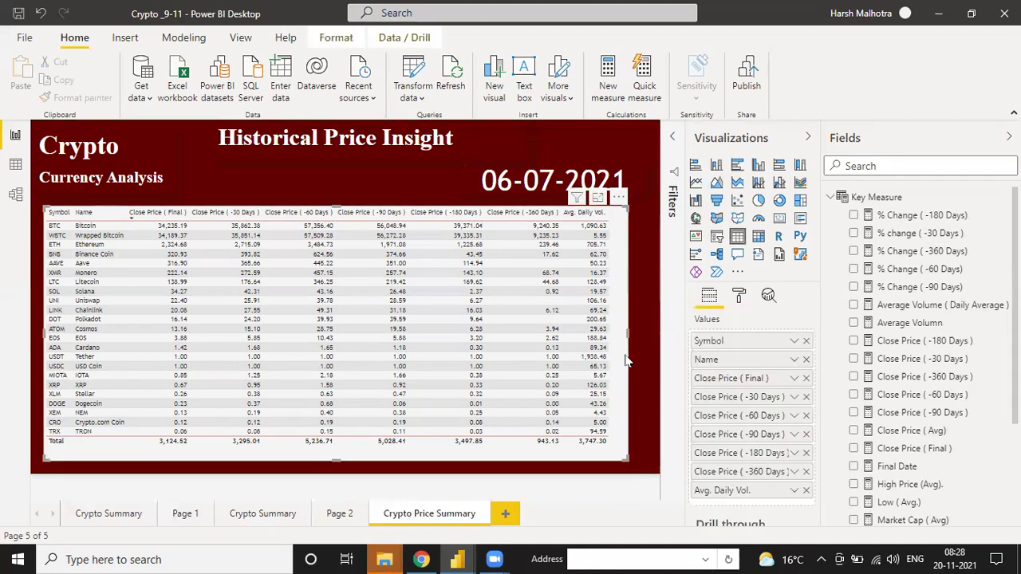
{"action": "left_click", "coordinate": [806, 397]}
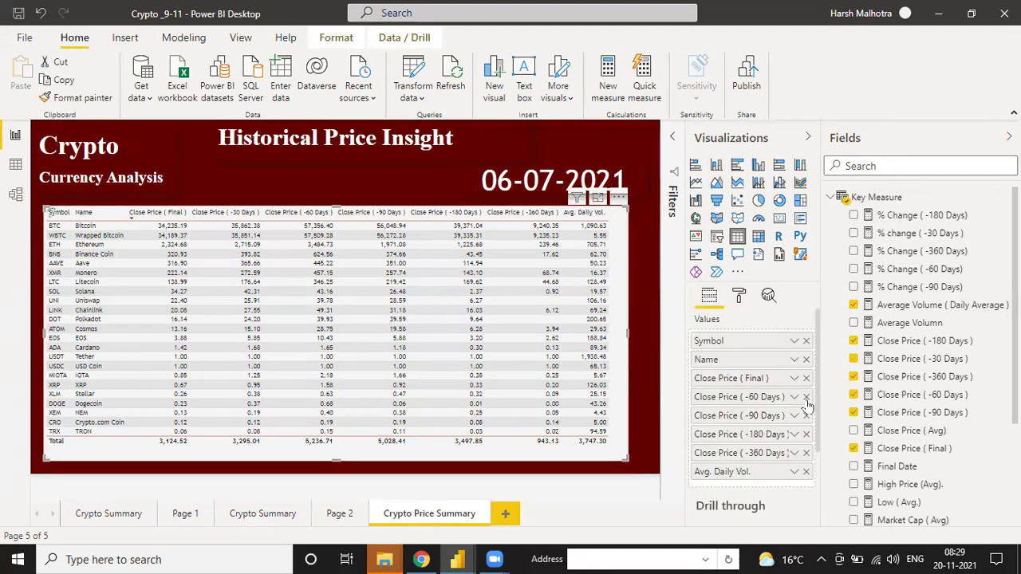
{"action": "left_click", "coordinate": [805, 397]}
{"action": "left_click", "coordinate": [805, 397]}
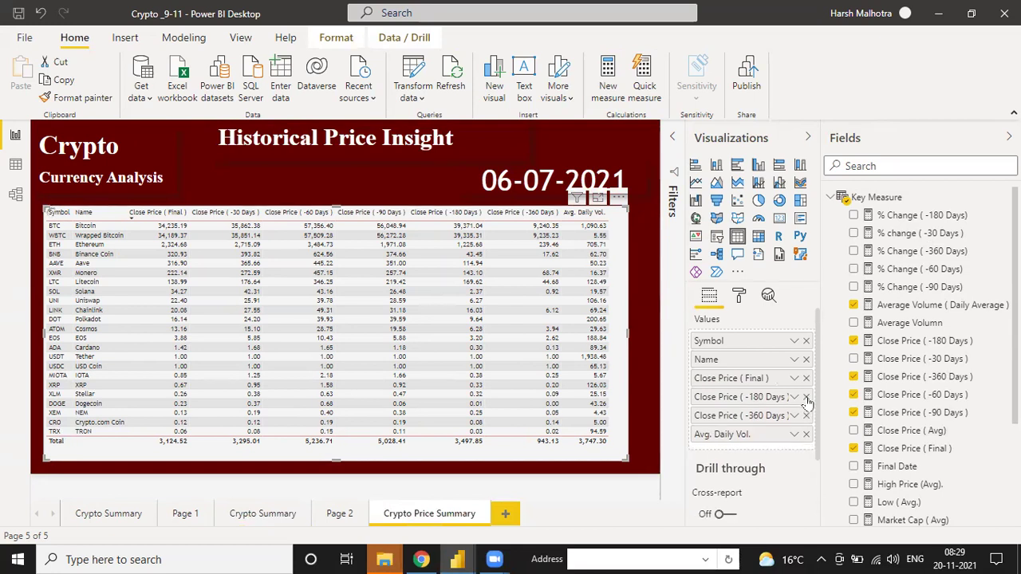
{"action": "left_click", "coordinate": [806, 398]}
{"action": "left_click", "coordinate": [806, 397]}
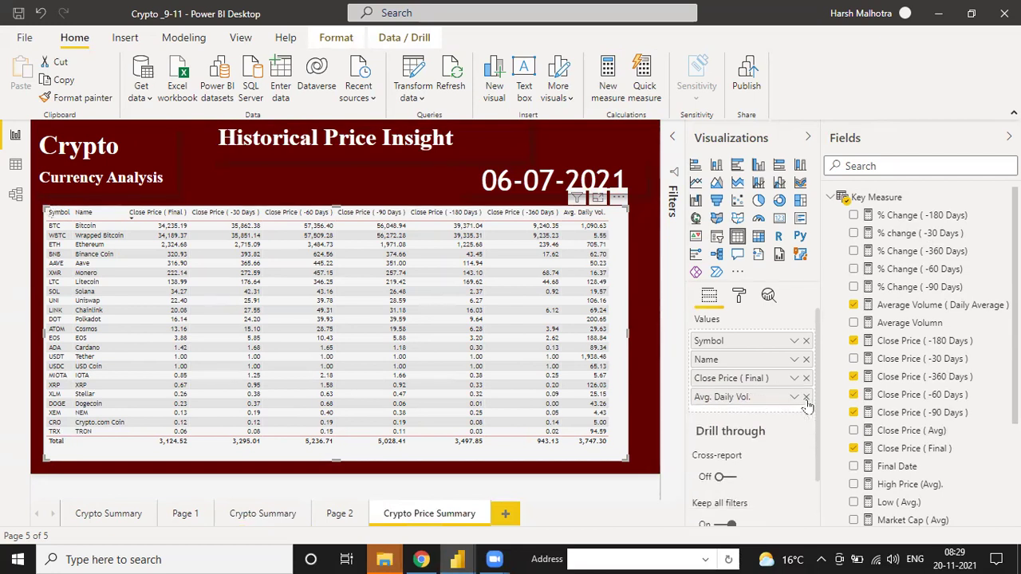
- Add the % change measures between Close Price ( Final ) and Avg. Daily Vol., ordered -30, -60, -90, -180 and -360 Days
{"action": "left_click_drag", "start_coordinate": [947, 238], "coordinate": [783, 391]}
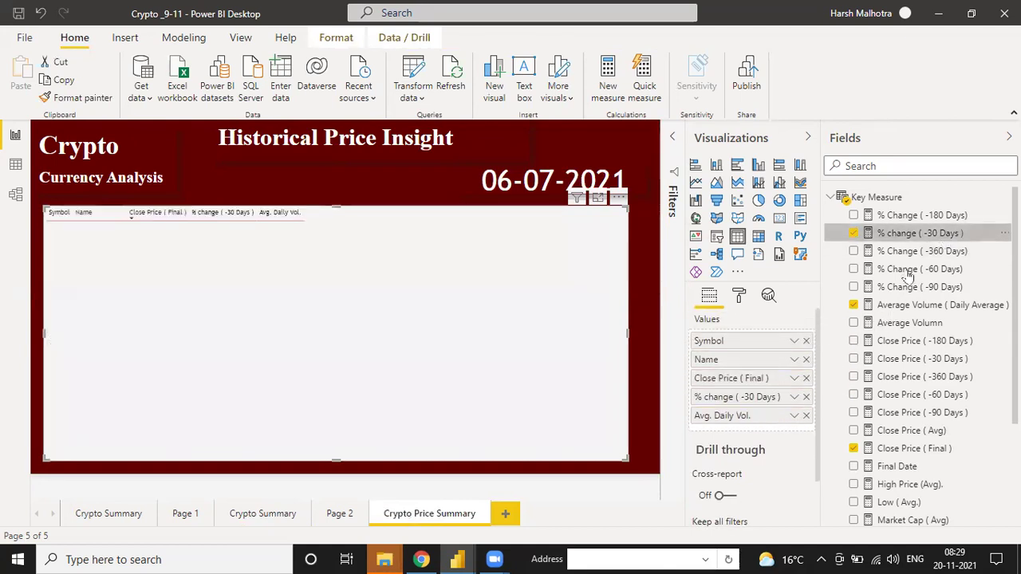
{"action": "left_click_drag", "start_coordinate": [925, 269], "coordinate": [775, 398]}
{"action": "left_click_drag", "start_coordinate": [920, 286], "coordinate": [749, 431]}
{"action": "left_click_drag", "start_coordinate": [917, 216], "coordinate": [797, 449]}
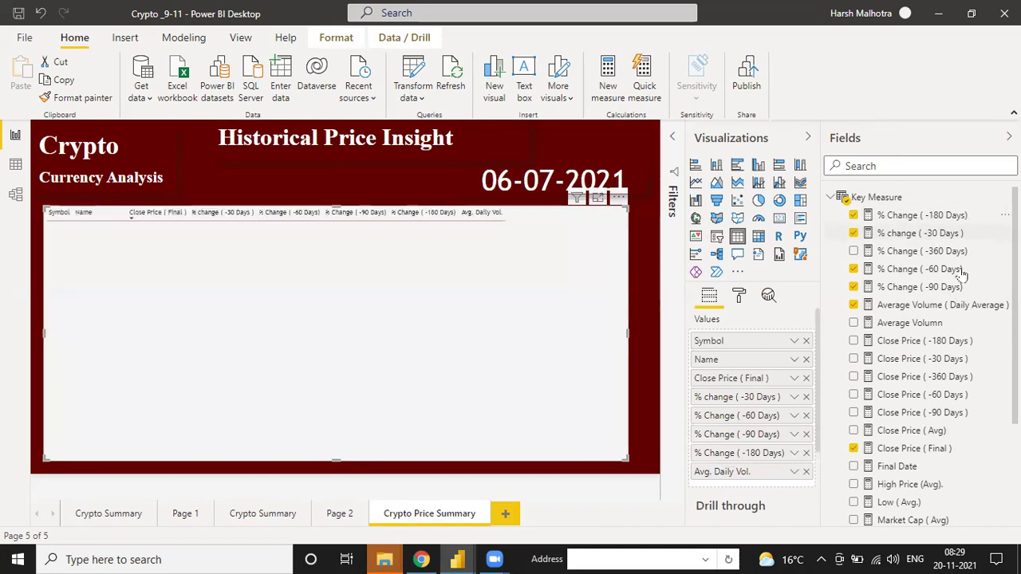
{"action": "left_click_drag", "start_coordinate": [953, 252], "coordinate": [778, 451]}
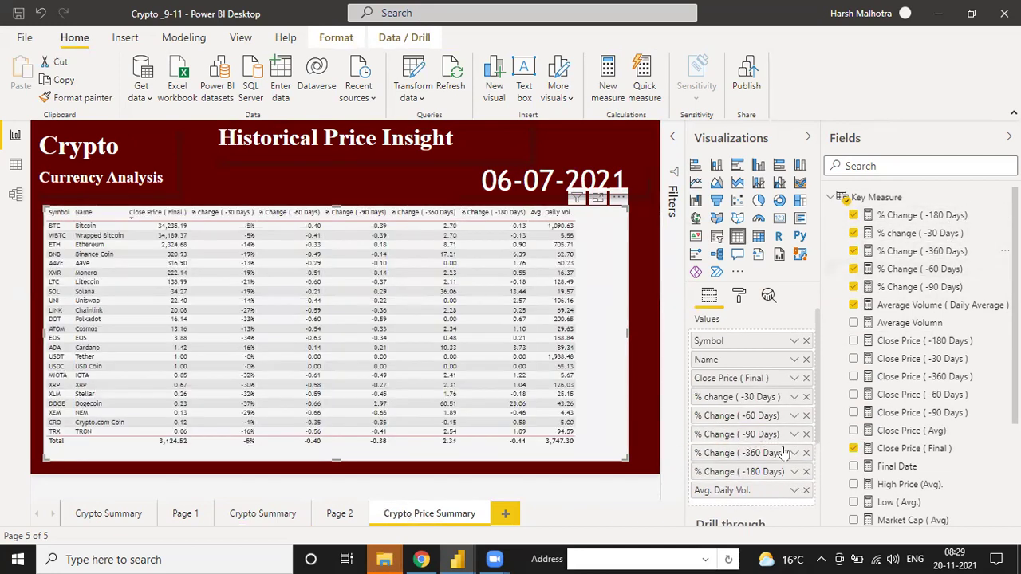
{"action": "left_click_drag", "start_coordinate": [779, 472], "coordinate": [772, 454]}
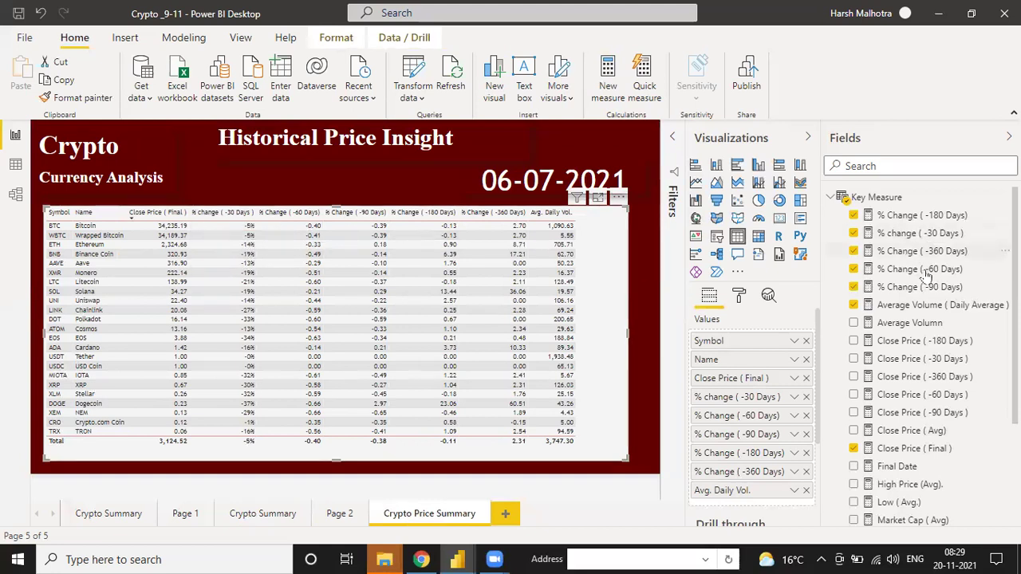
- Format the % Change ( -60 Days) measure as a percentage with 0 decimal places
{"action": "left_click", "coordinate": [922, 270]}
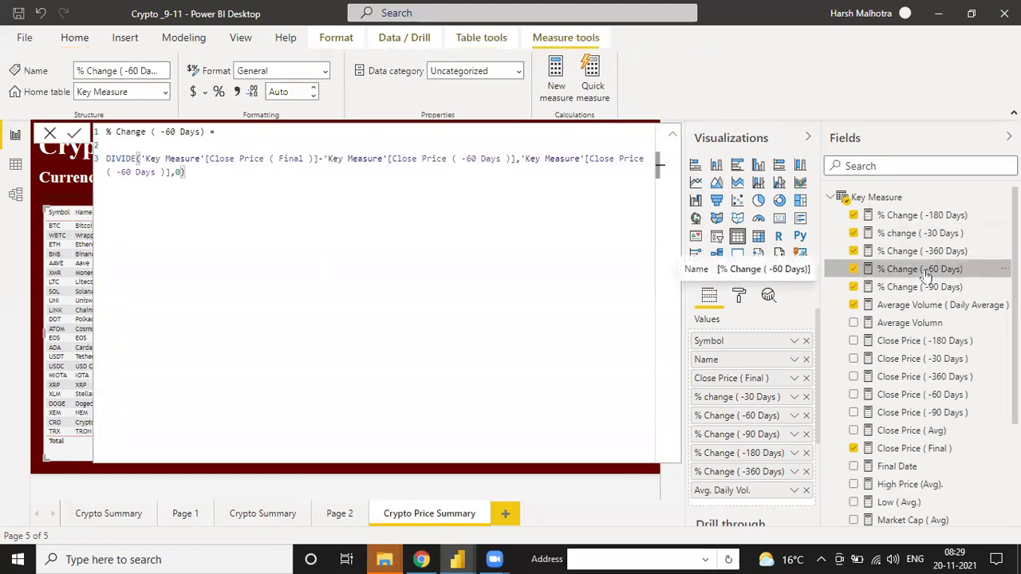
{"action": "left_click", "coordinate": [218, 92]}
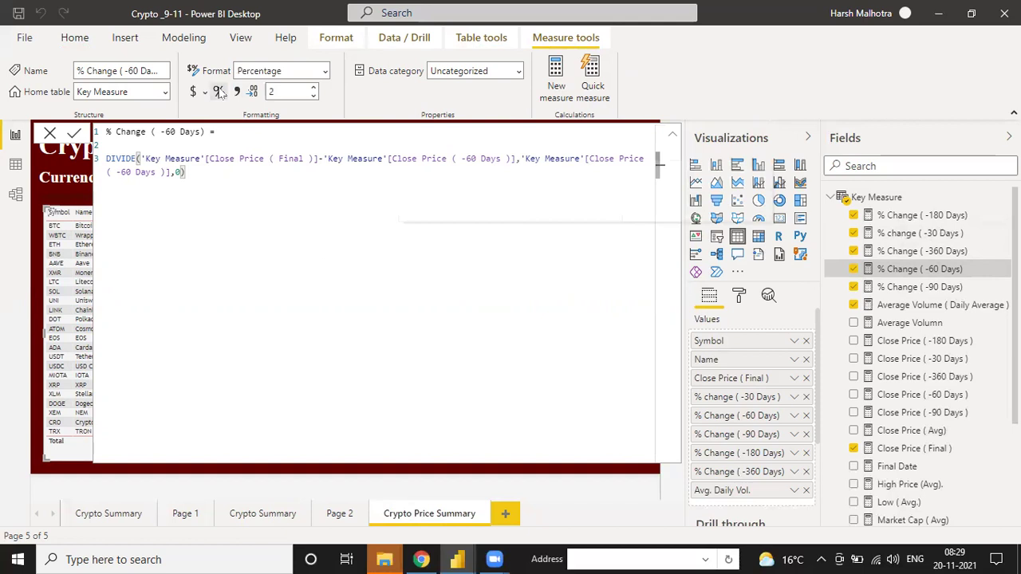
{"action": "left_click", "coordinate": [285, 92]}
{"action": "key", "text": "BackSpace"}
{"action": "type", "text": "2"}
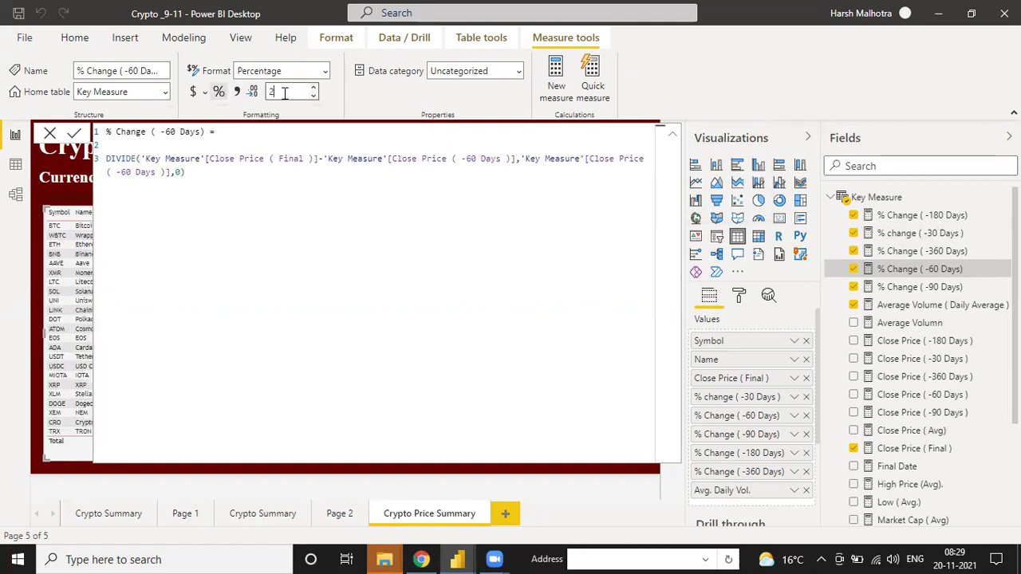
{"action": "key", "text": "Return"}
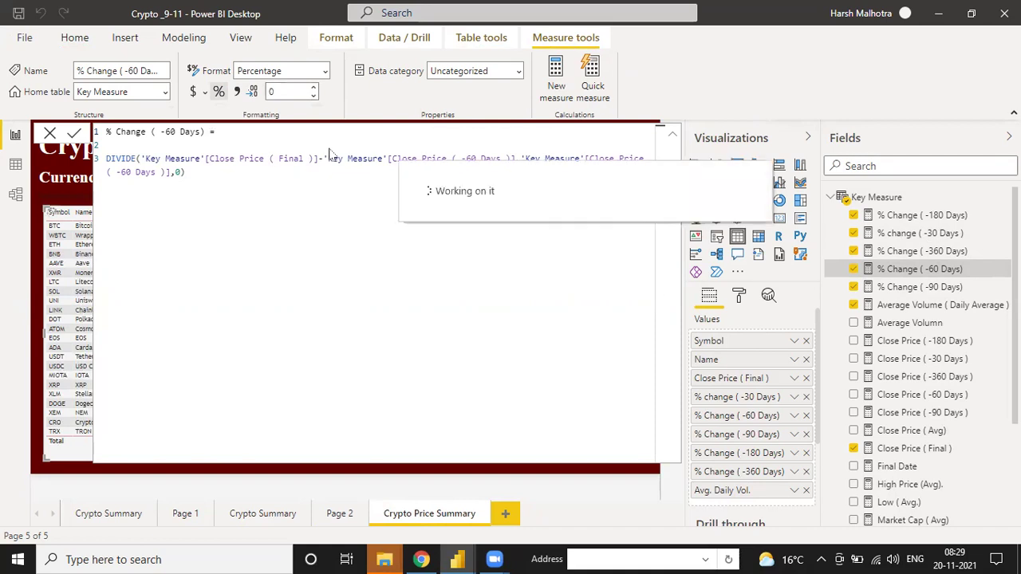
- Format the % Change ( -360 Days) measure as a percentage with 0 decimal places
{"action": "left_click", "coordinate": [921, 252]}
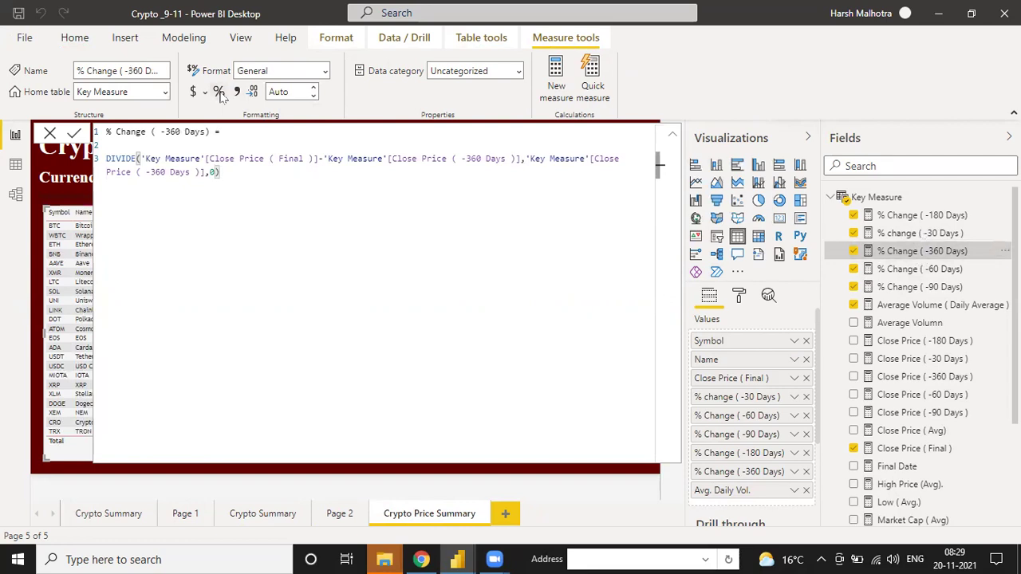
{"action": "left_click", "coordinate": [220, 92]}
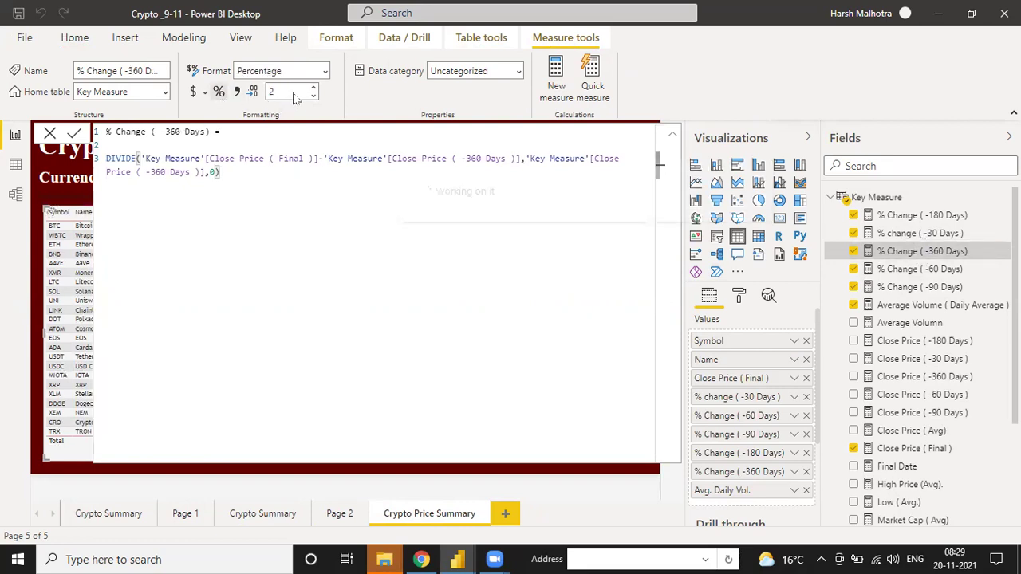
{"action": "left_click", "coordinate": [294, 92]}
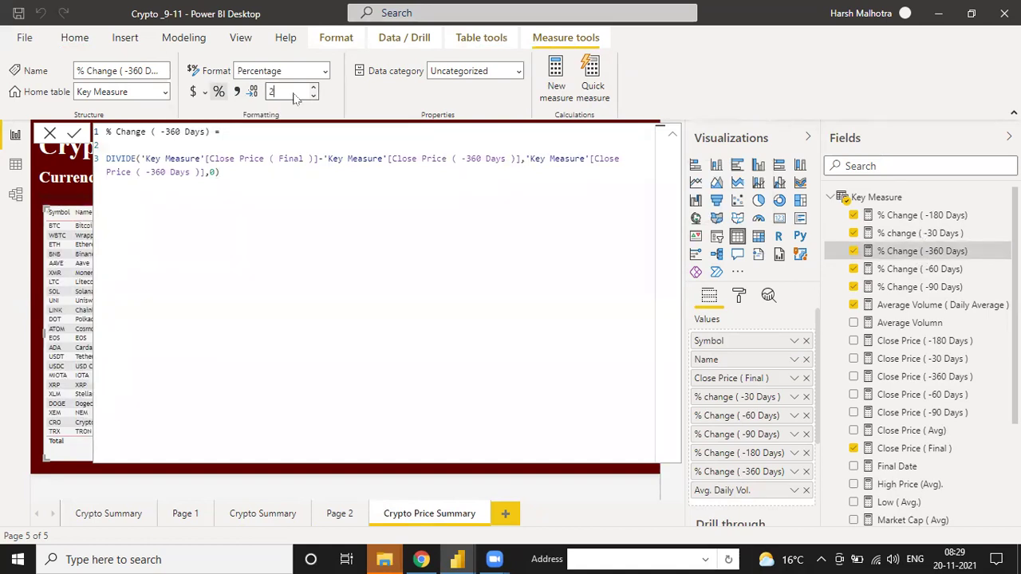
{"action": "key", "text": "BackSpace"}
{"action": "type", "text": "0"}
{"action": "key", "text": "Return"}
- Toggle off the percentage format of the % change ( -30 Days ) measure
{"action": "left_click", "coordinate": [930, 232]}
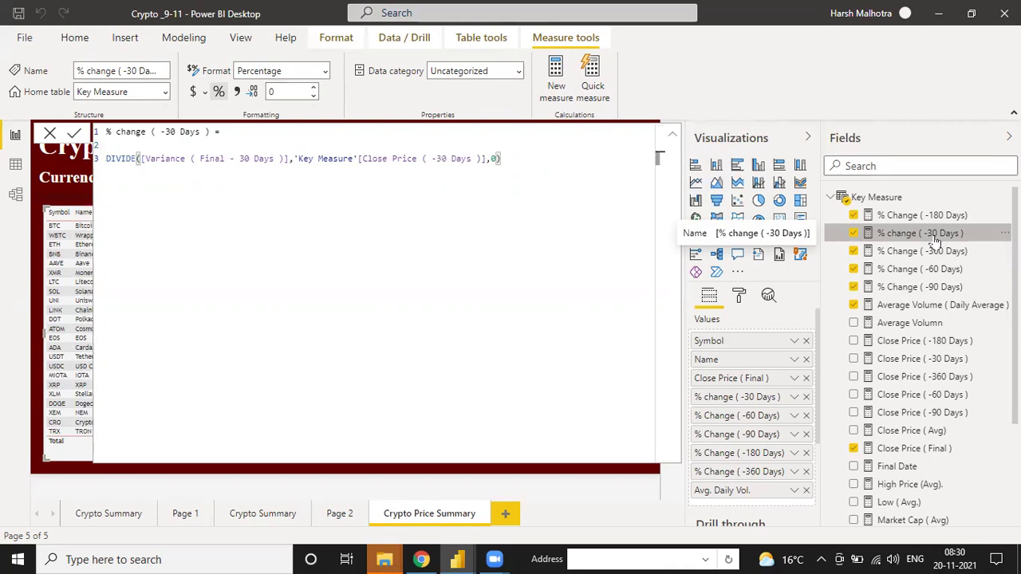
{"action": "left_click", "coordinate": [218, 96]}
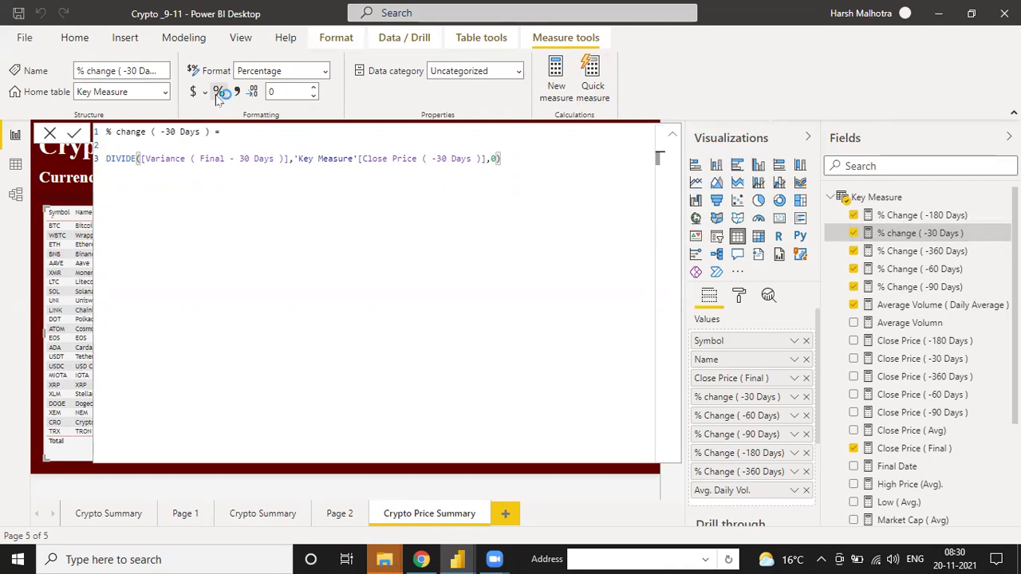
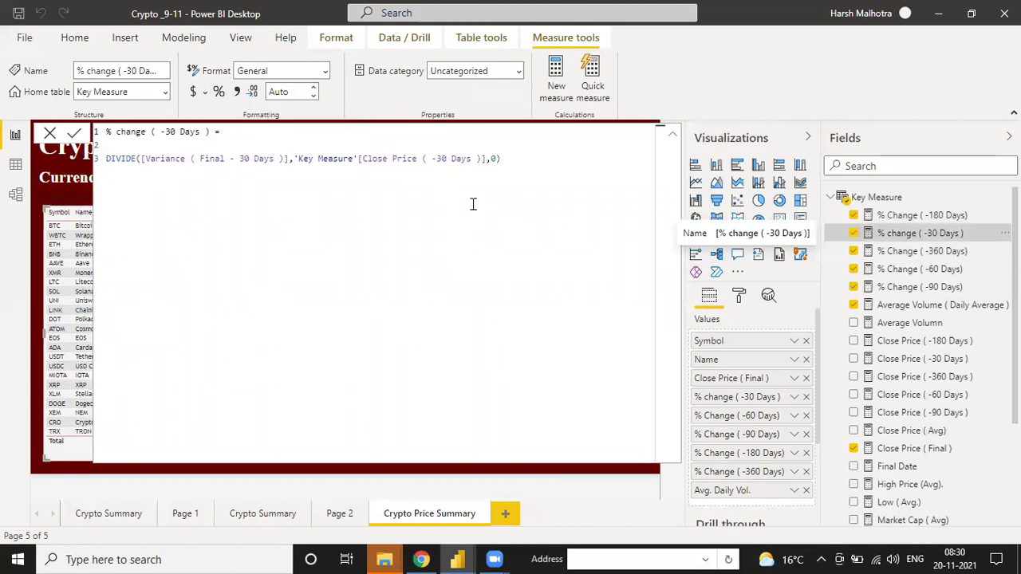
- Format the % Change ( -180 Days) measure as a percentage with 0 decimal places
{"action": "left_click", "coordinate": [916, 217]}
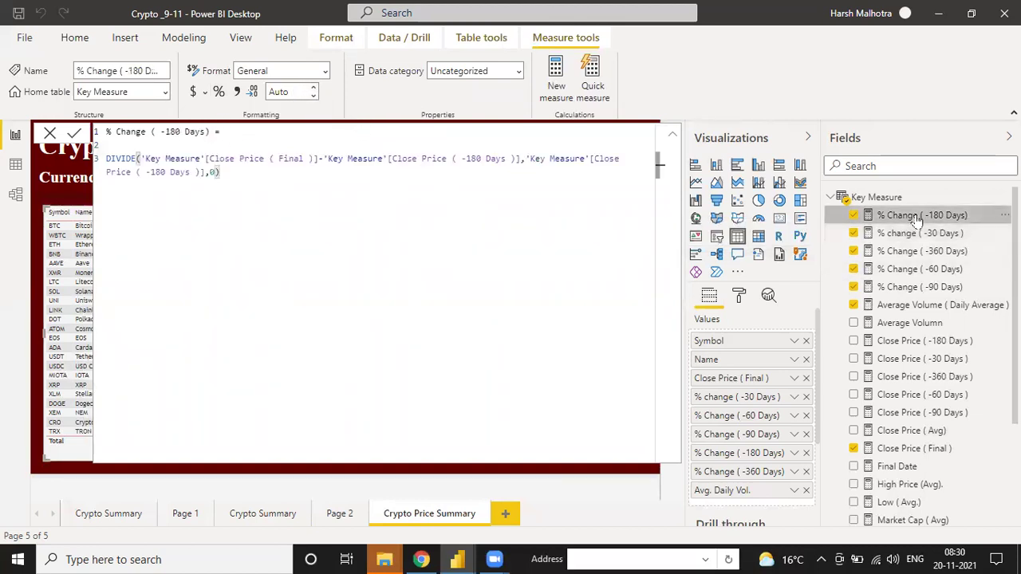
{"action": "left_click", "coordinate": [218, 92]}
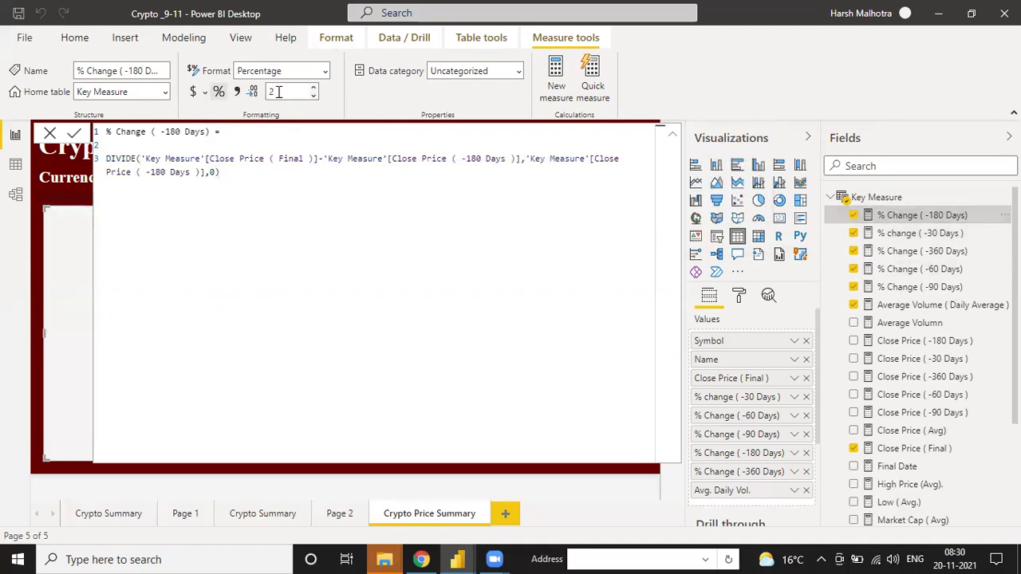
{"action": "double_click", "coordinate": [279, 92]}
{"action": "type", "text": "2"}
{"action": "left_click", "coordinate": [433, 191]}
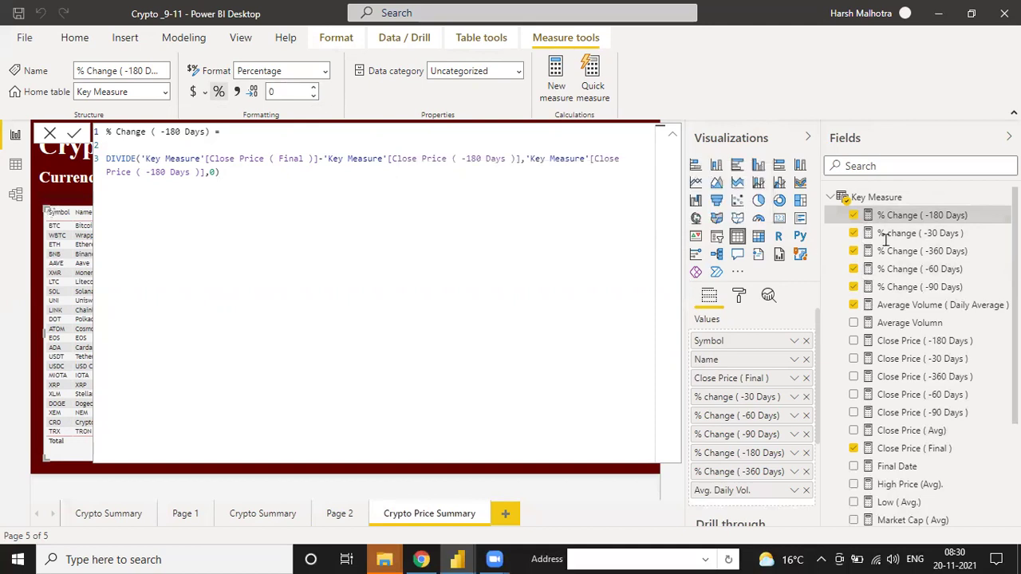
- Format the % change ( -30 Days ) measure as a percentage with 0 decimal places and collapse the formula editor
{"action": "left_click", "coordinate": [918, 234]}
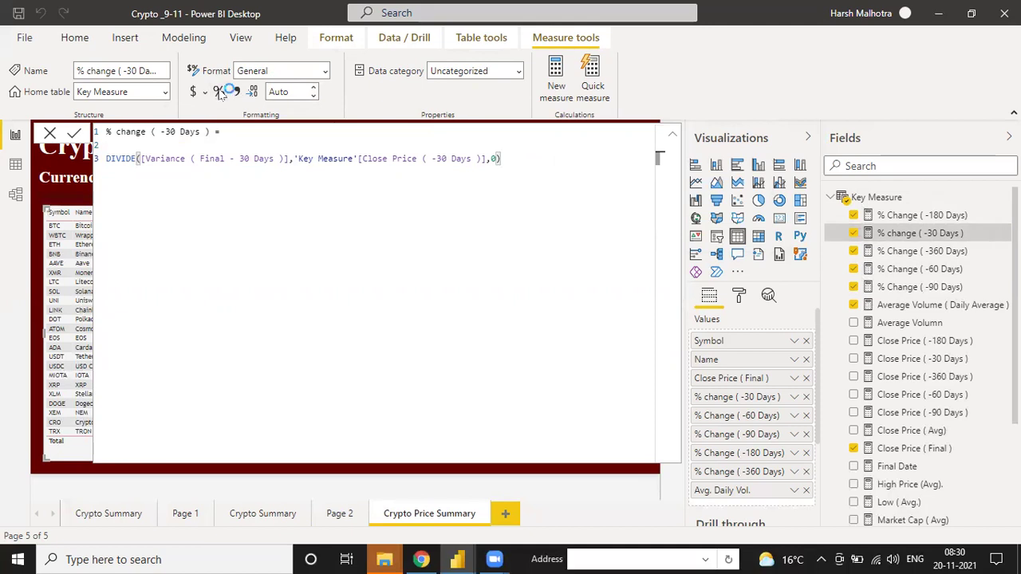
{"action": "left_click", "coordinate": [224, 91]}
{"action": "left_click", "coordinate": [294, 92]}
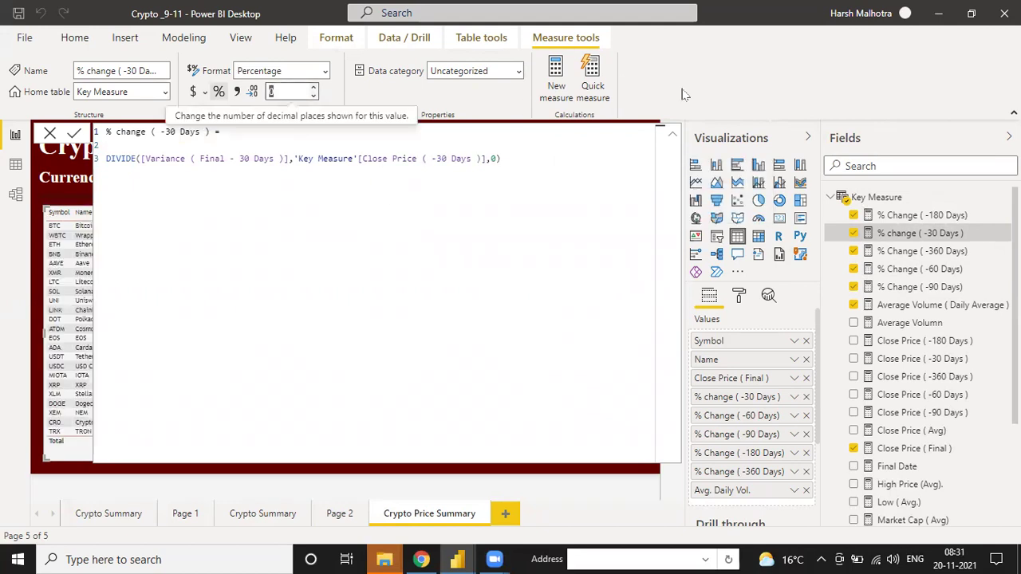
{"action": "key", "text": "Return"}
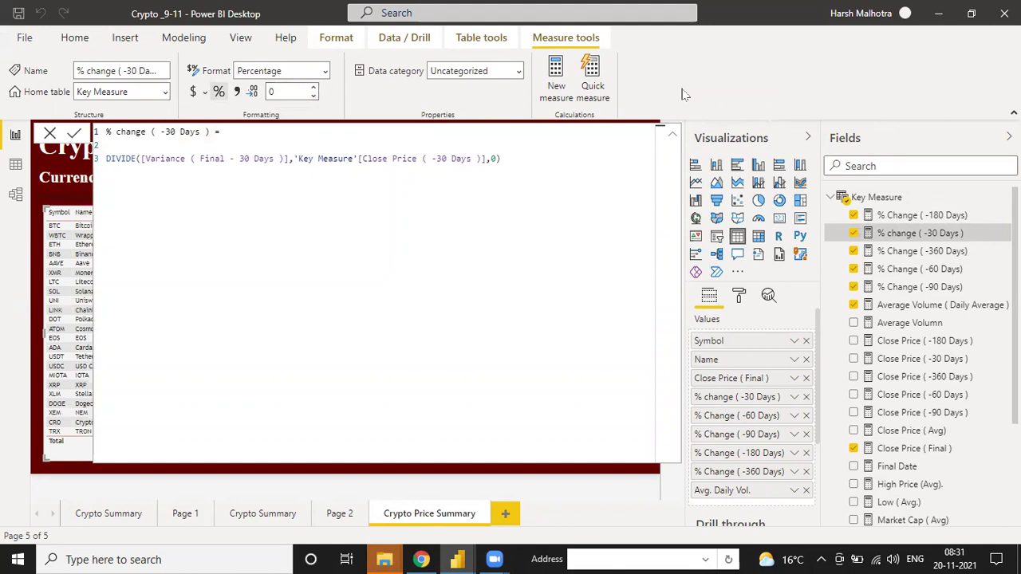
{"action": "left_click", "coordinate": [672, 133]}
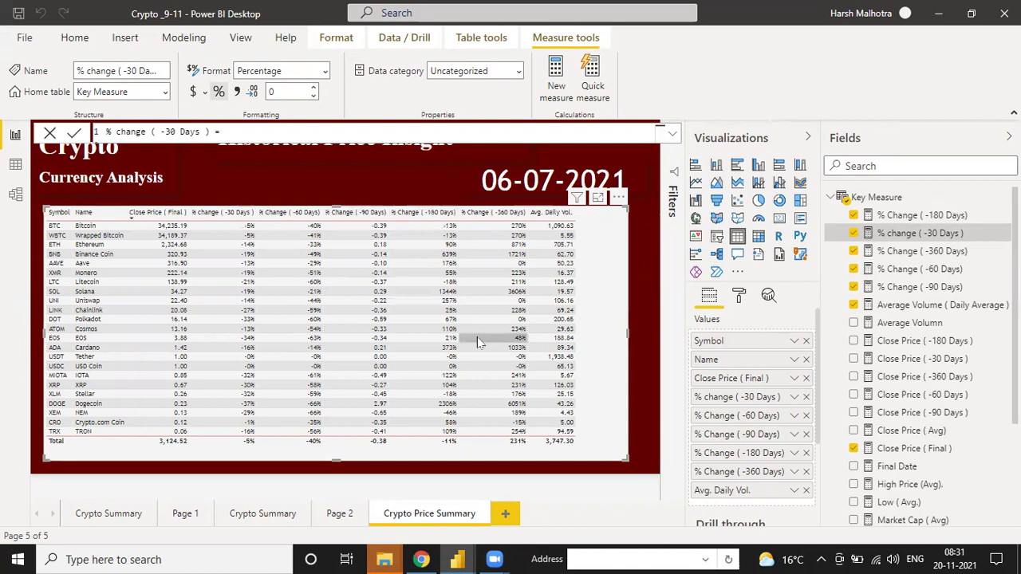
- On the Historical Price Insight page, try the Minimal and Contrast alternating rows table styles, settling on Flashy rows
{"action": "left_click", "coordinate": [259, 515]}
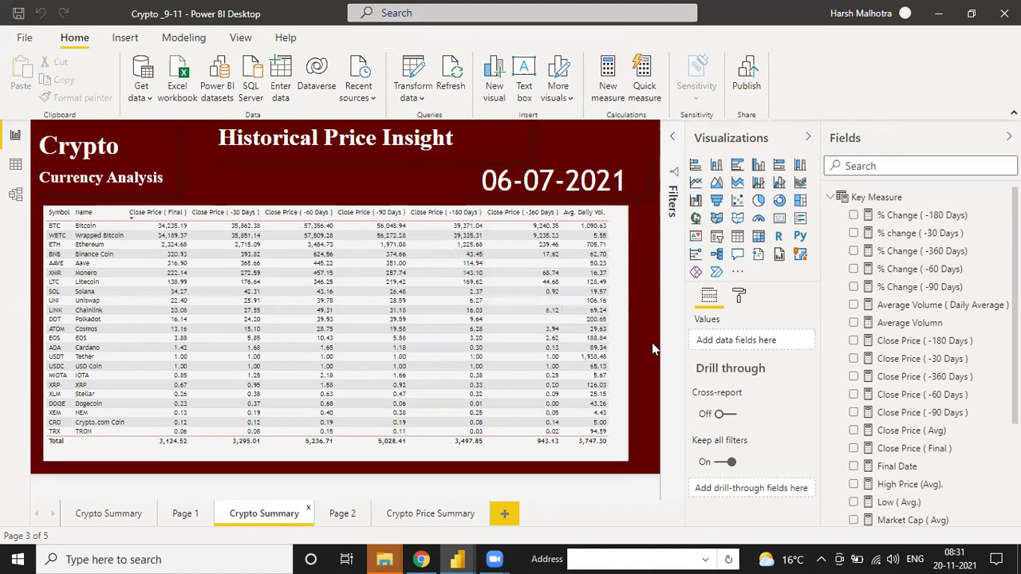
{"action": "left_click", "coordinate": [621, 387]}
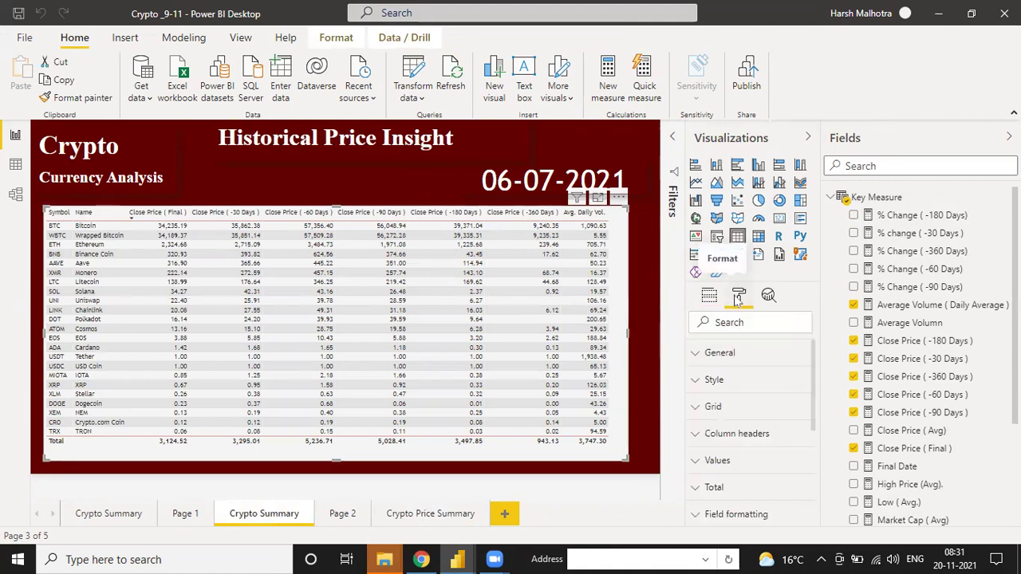
{"action": "scroll", "coordinate": [727, 373], "scroll_direction": "down", "scroll_amount": 1}
{"action": "left_click", "coordinate": [728, 373]}
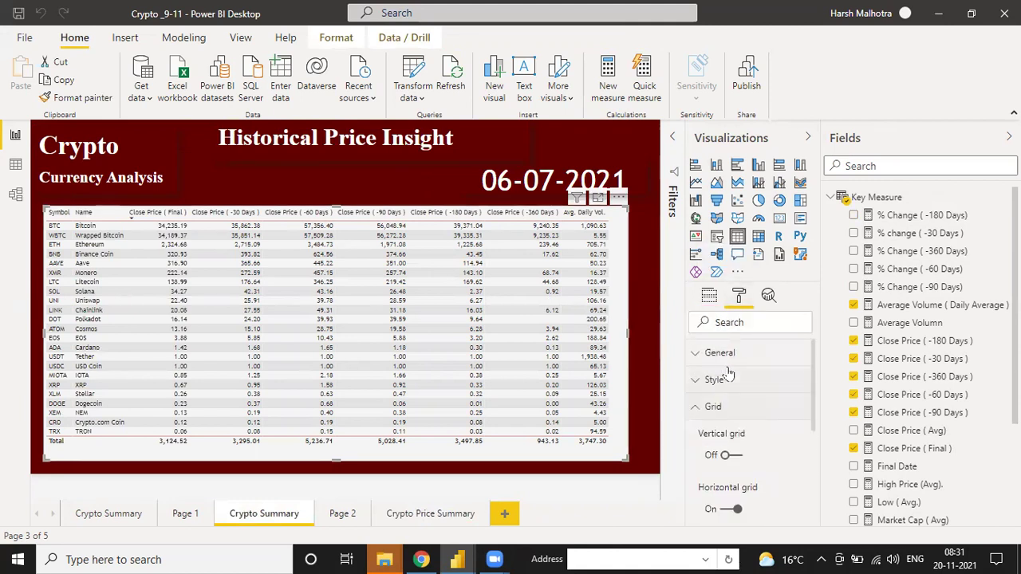
{"action": "left_click", "coordinate": [700, 381]}
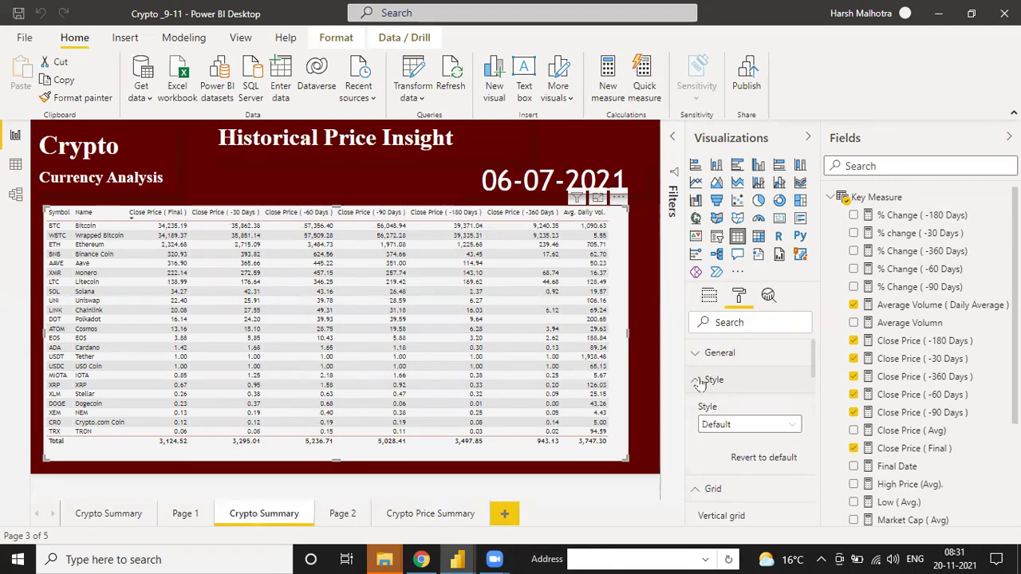
{"action": "left_click", "coordinate": [731, 427]}
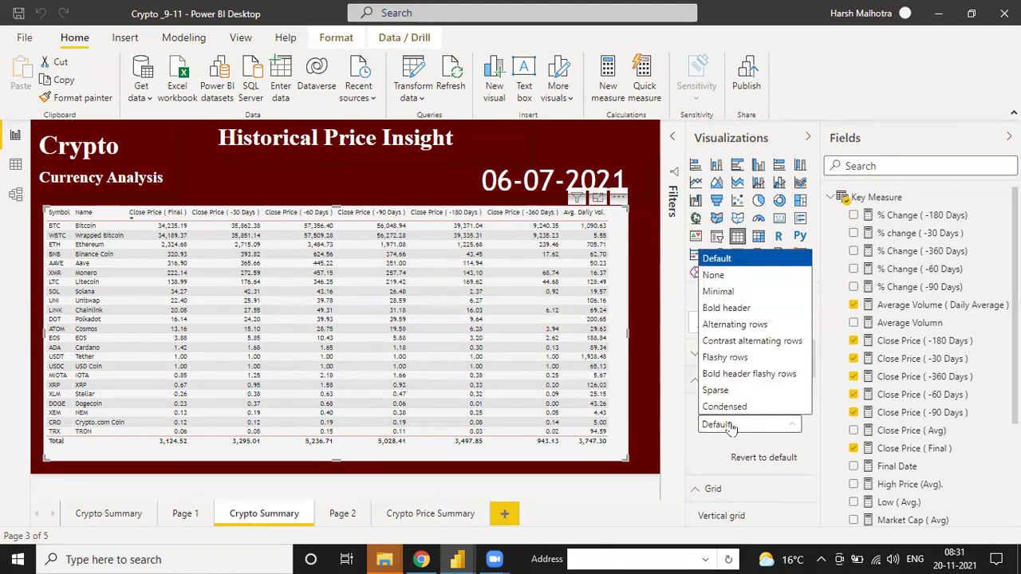
{"action": "left_click", "coordinate": [728, 293]}
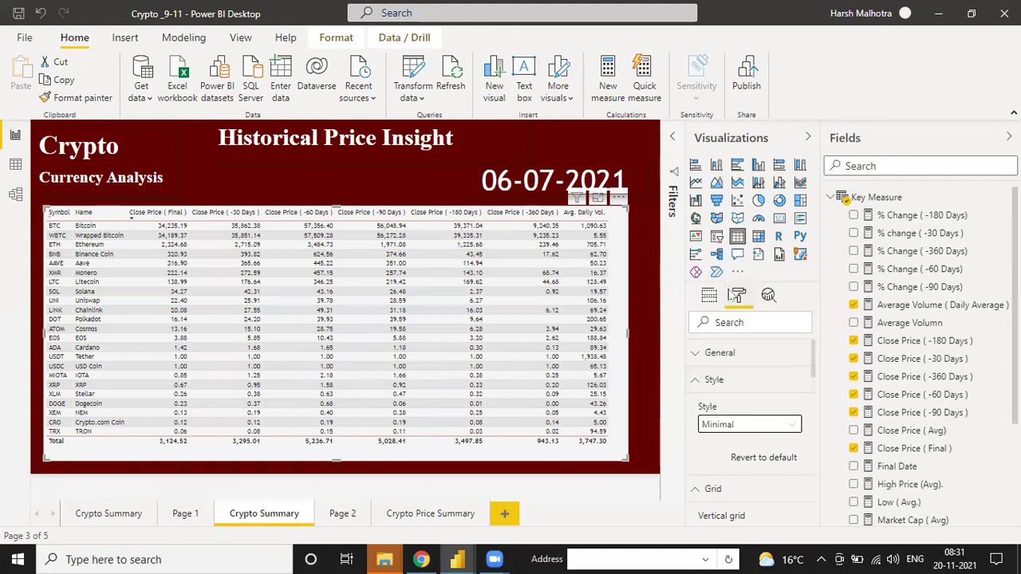
{"action": "left_click", "coordinate": [720, 425]}
{"action": "left_click", "coordinate": [729, 344]}
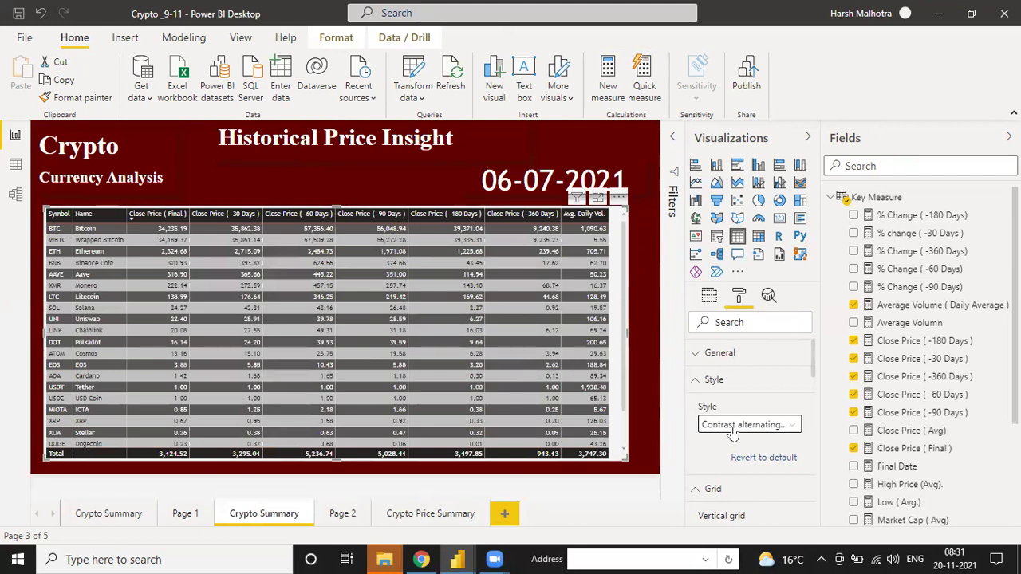
{"action": "left_click", "coordinate": [732, 430]}
{"action": "left_click", "coordinate": [725, 361]}
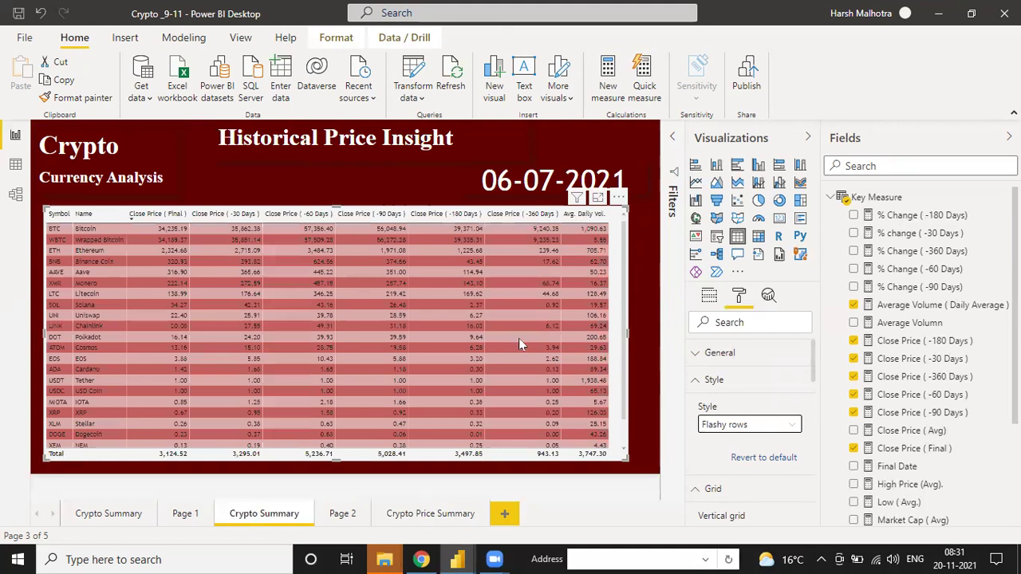
- Enlarge the price table slightly at its lower-right corner and upper edge so that all coin rows fit
{"action": "left_click", "coordinate": [631, 443]}
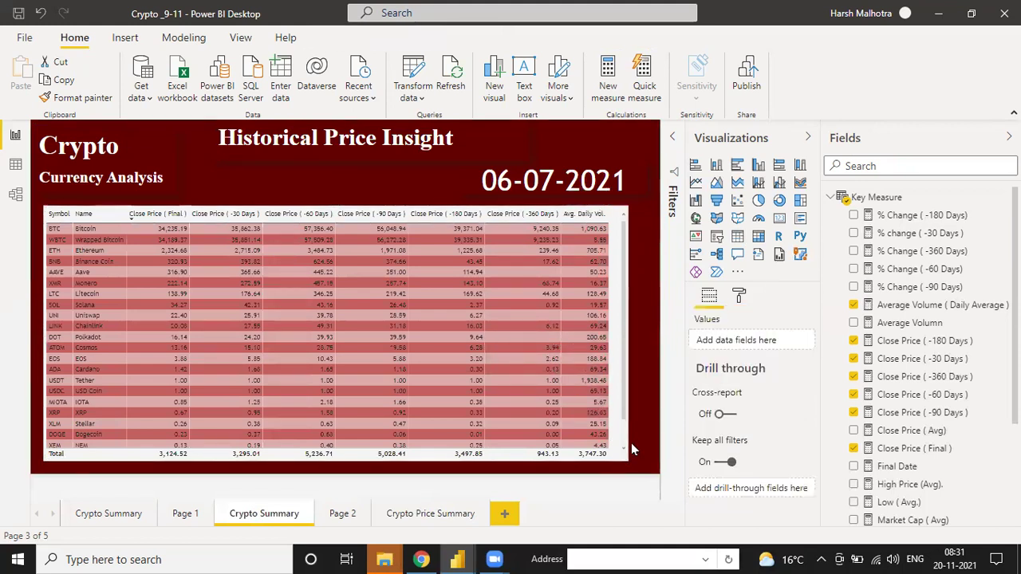
{"action": "left_click", "coordinate": [623, 454]}
{"action": "left_click_drag", "start_coordinate": [623, 457], "coordinate": [644, 470]}
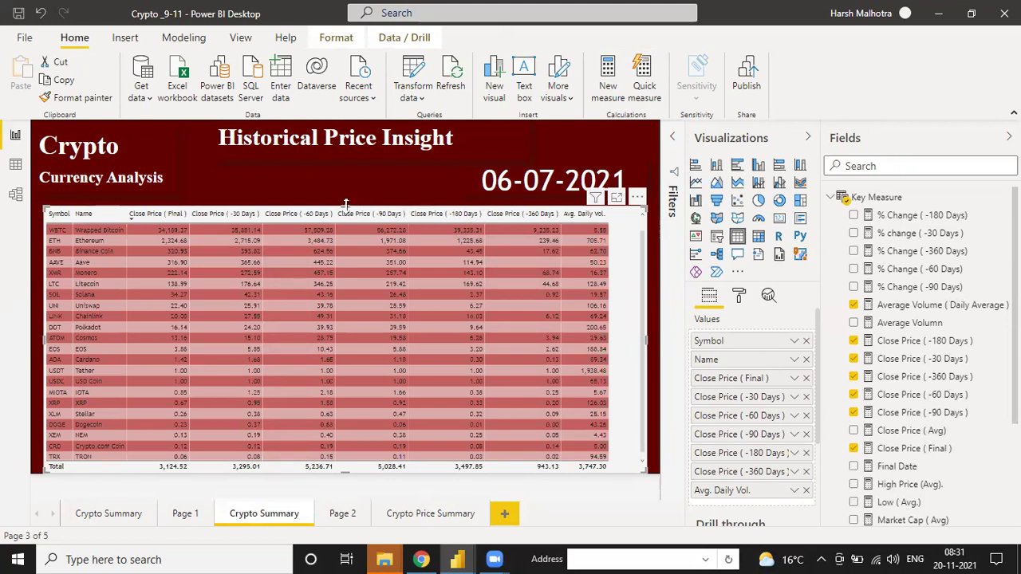
{"action": "left_click_drag", "start_coordinate": [345, 205], "coordinate": [346, 197]}
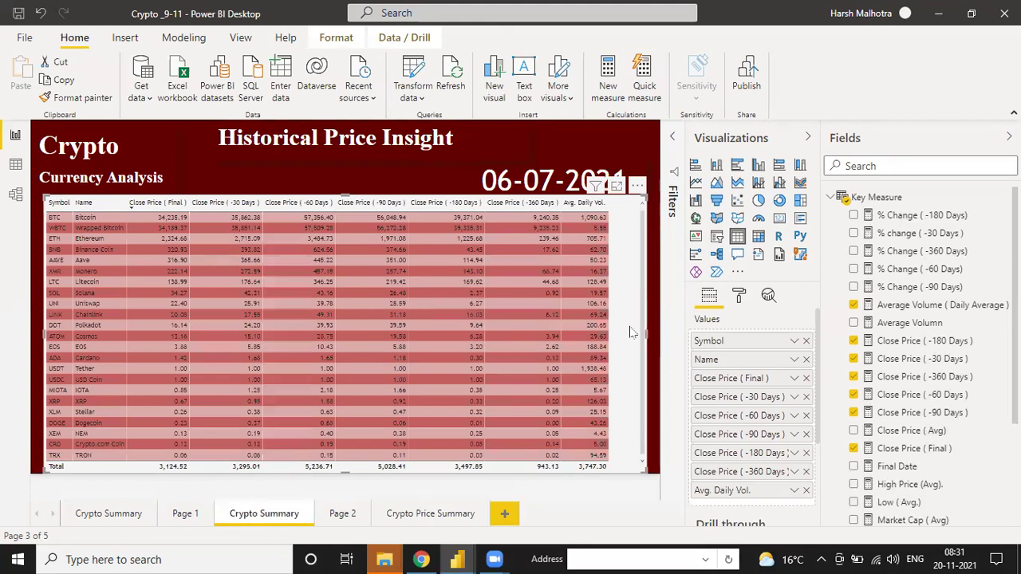
- Turn off the totals row of the price table
{"action": "left_click", "coordinate": [740, 296]}
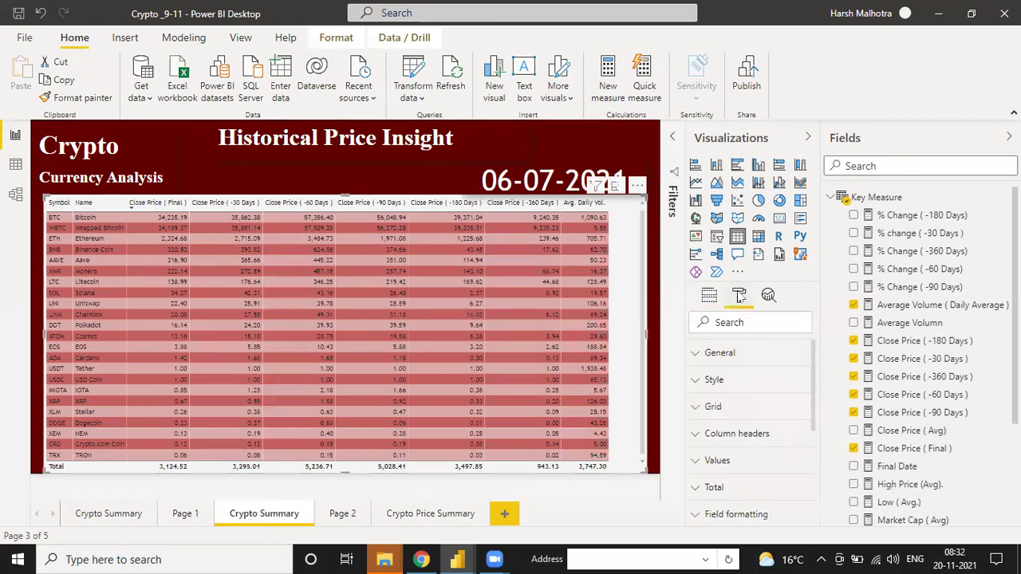
{"action": "scroll", "coordinate": [753, 411], "scroll_direction": "down", "scroll_amount": 1}
{"action": "scroll", "coordinate": [753, 410], "scroll_direction": "down", "scroll_amount": 1}
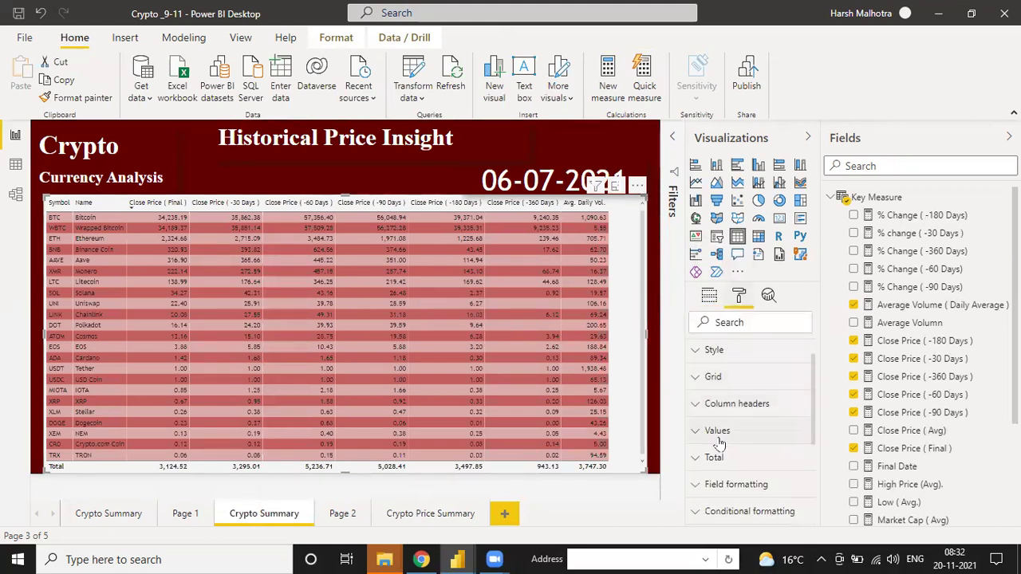
{"action": "left_click", "coordinate": [702, 459]}
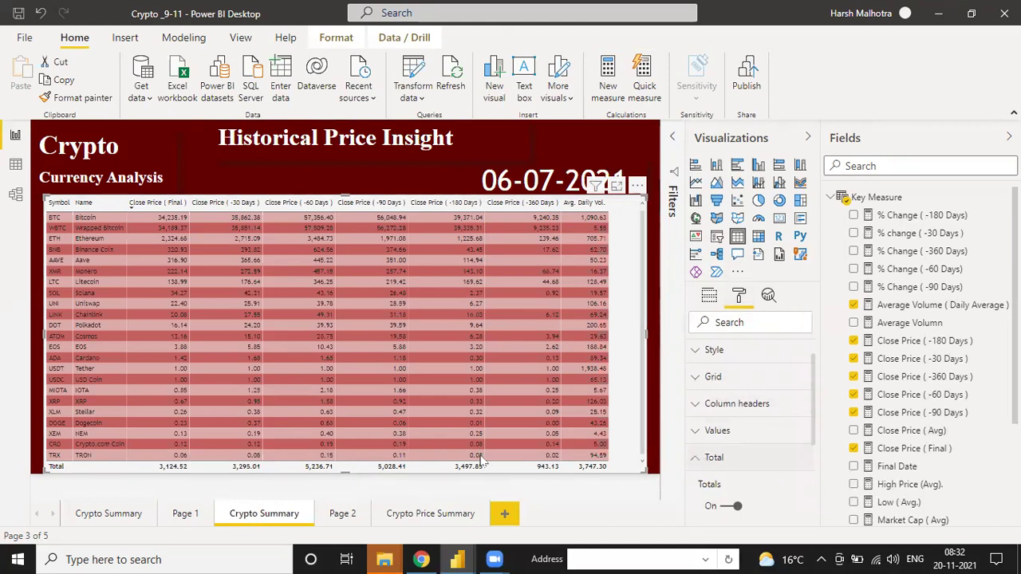
{"action": "scroll", "coordinate": [732, 449], "scroll_direction": "down", "scroll_amount": 3}
{"action": "scroll", "coordinate": [731, 447], "scroll_direction": "down", "scroll_amount": 1}
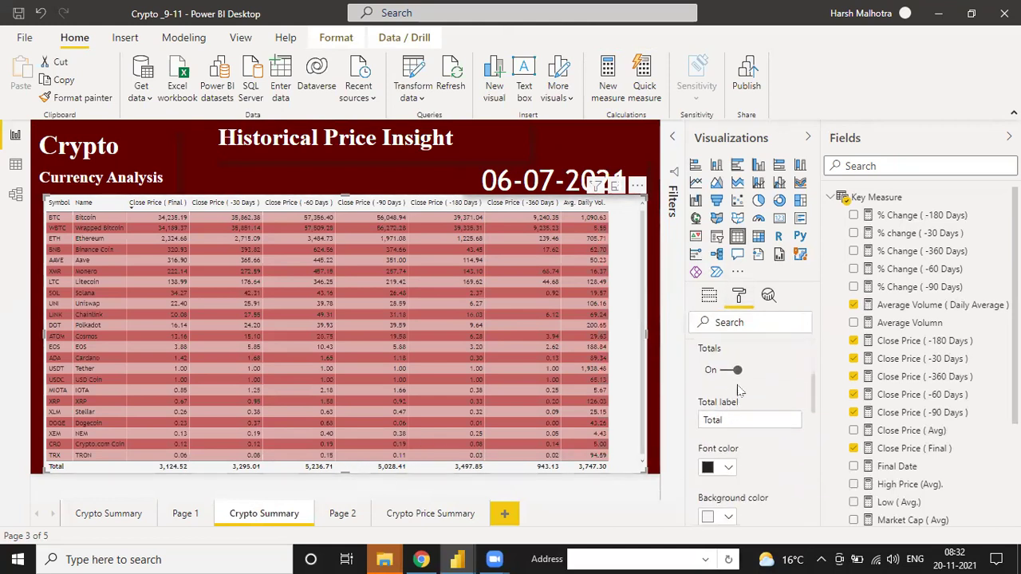
{"action": "left_click", "coordinate": [730, 370]}
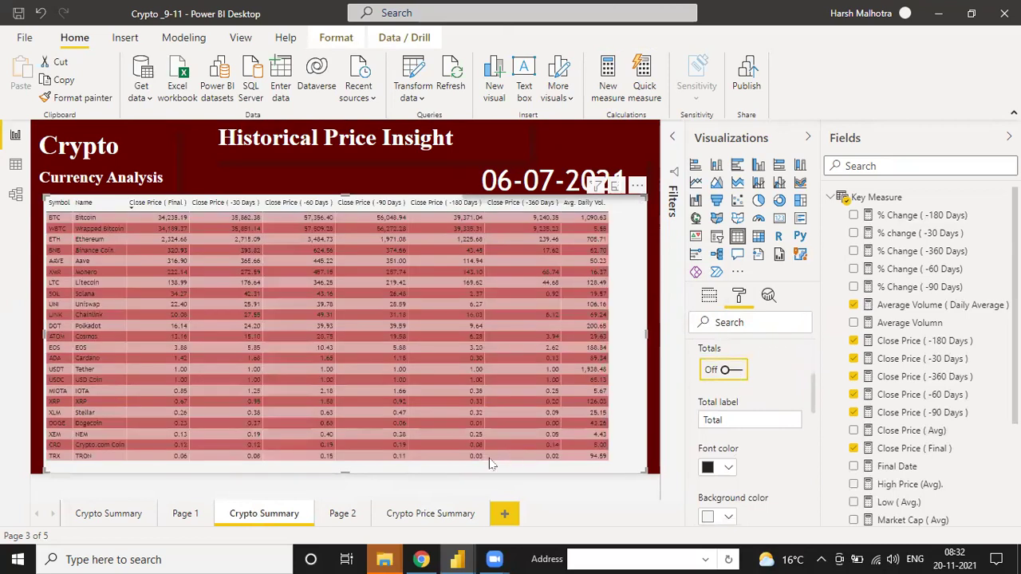
- Look through the field formatting options and turn off the price table's background
{"action": "left_click", "coordinate": [701, 440]}
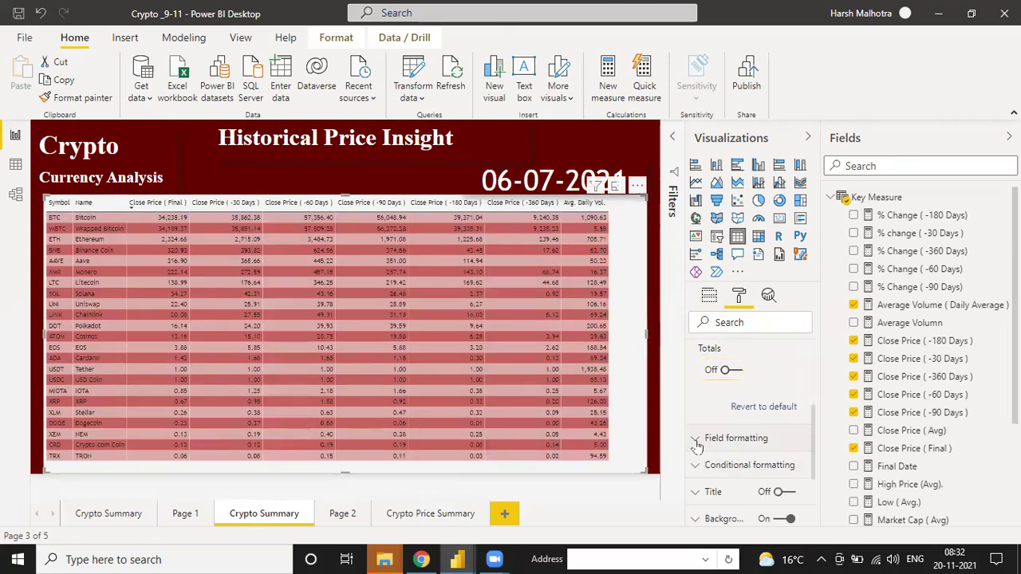
{"action": "scroll", "coordinate": [781, 414], "scroll_direction": "down", "scroll_amount": 5}
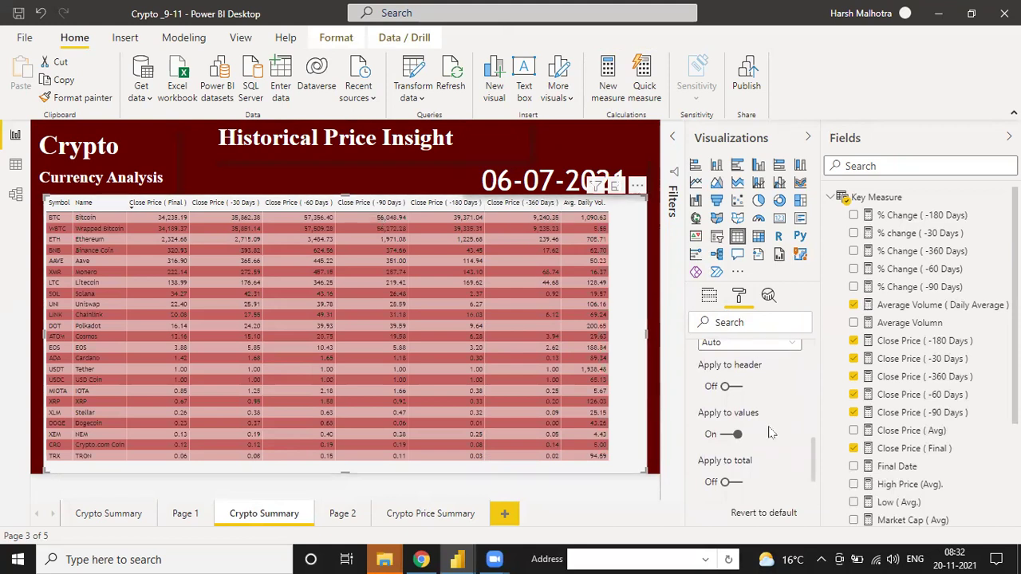
{"action": "scroll", "coordinate": [769, 430], "scroll_direction": "down", "scroll_amount": 4}
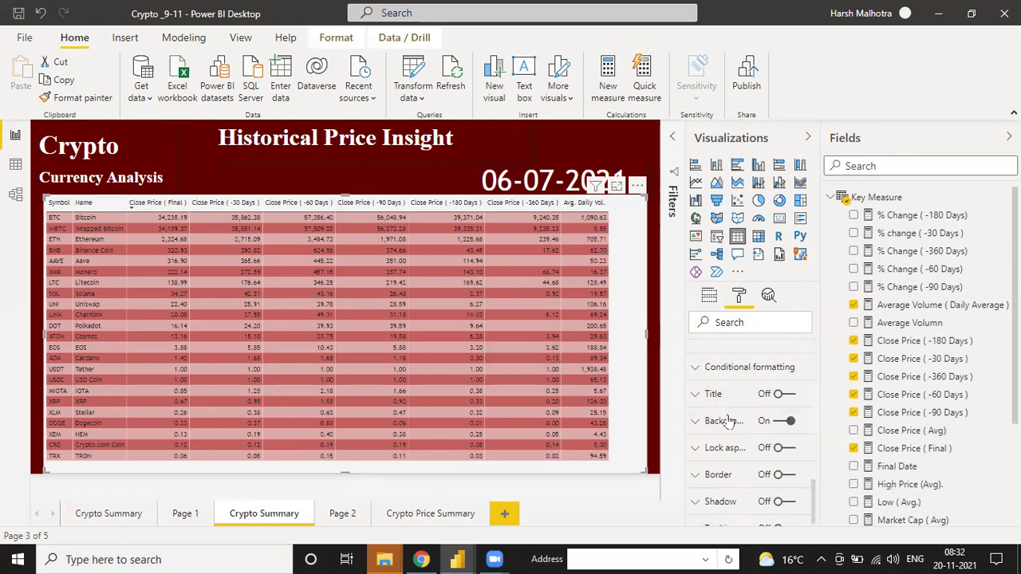
{"action": "scroll", "coordinate": [724, 419], "scroll_direction": "down", "scroll_amount": 1}
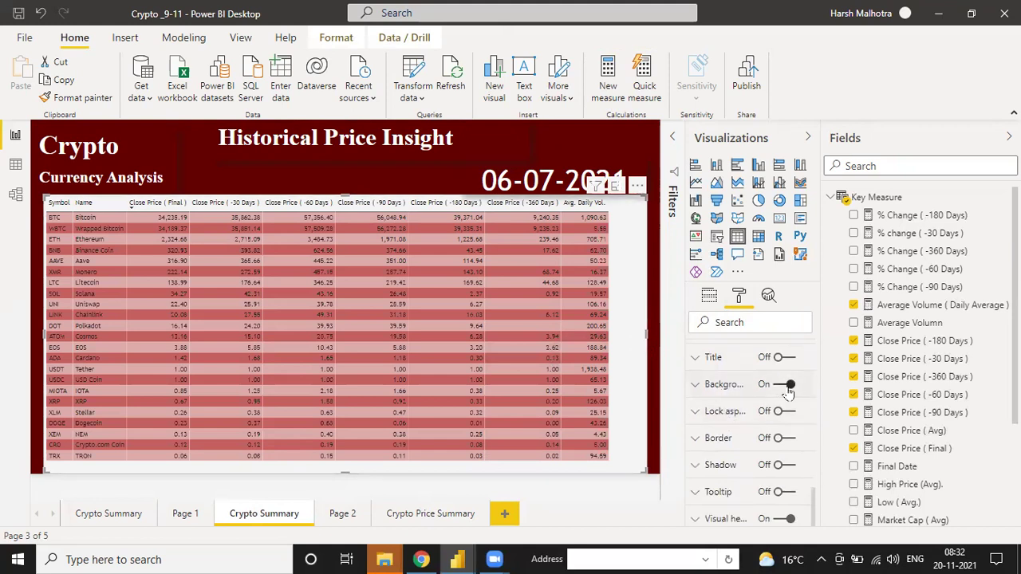
{"action": "left_click", "coordinate": [782, 385]}
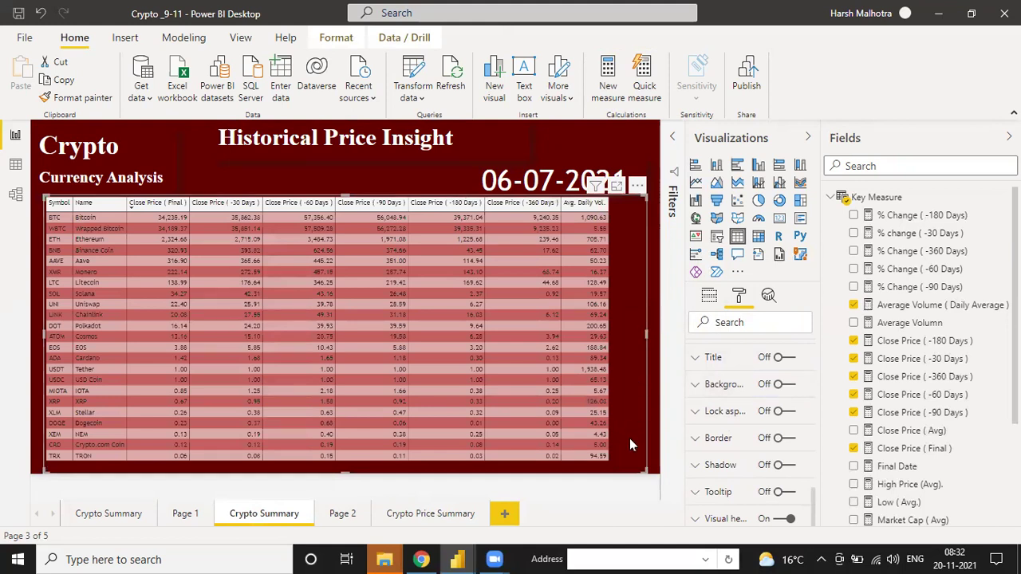
- Reposition the price table slightly right and down so it sits centered below the date, and deselect it
{"action": "left_click_drag", "start_coordinate": [640, 475], "coordinate": [621, 466]}
{"action": "left_click_drag", "start_coordinate": [613, 193], "coordinate": [626, 199]}
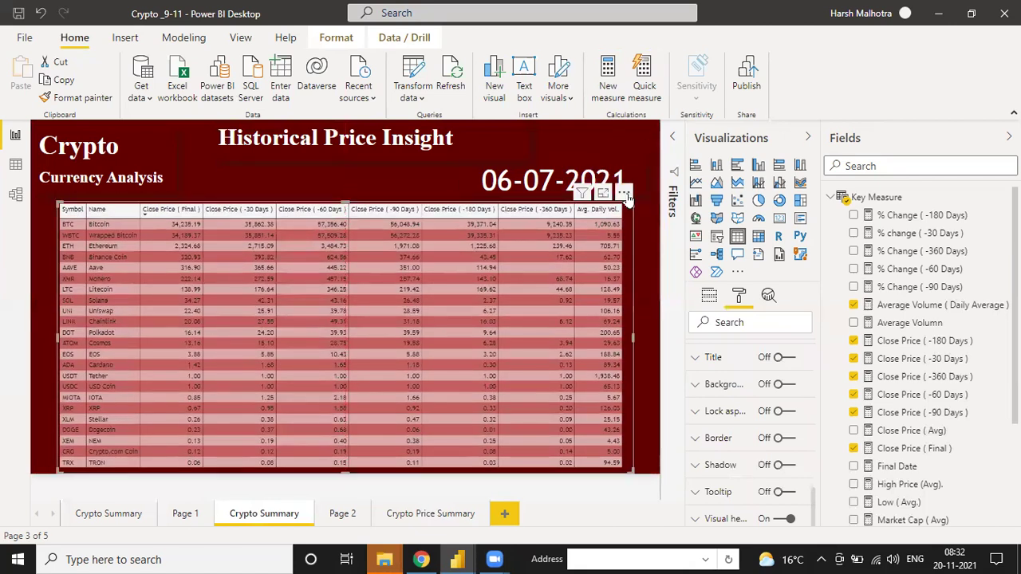
{"action": "left_click", "coordinate": [427, 163]}
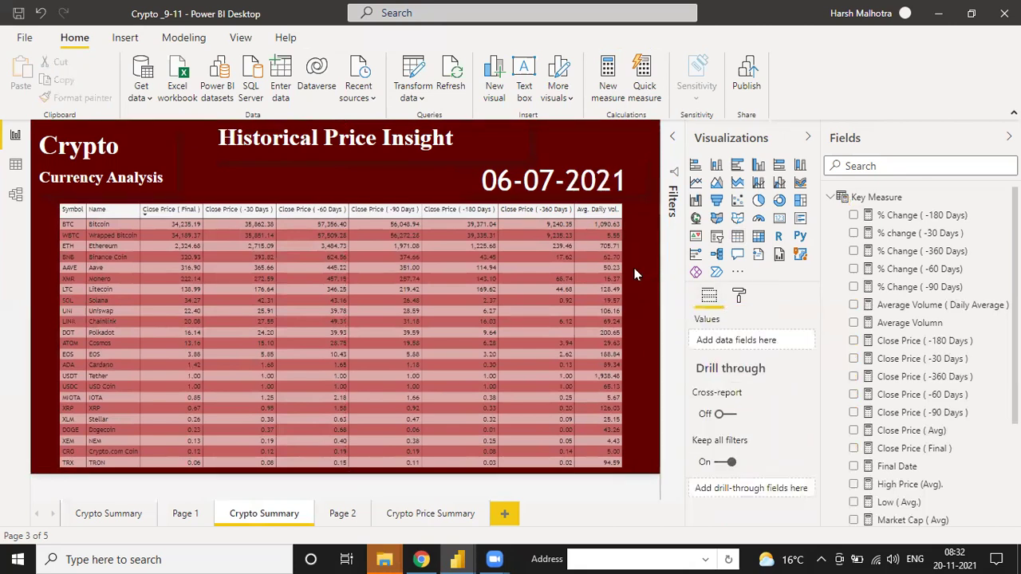
- Give the table's column headers a very dark maroon background and a white font, after trying dark red for the font
{"action": "left_click", "coordinate": [632, 338]}
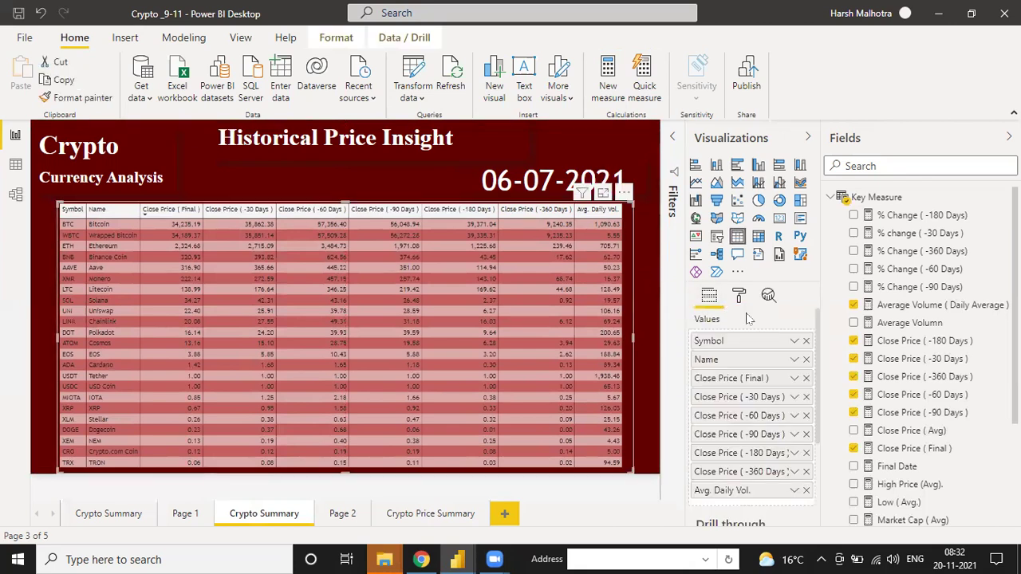
{"action": "left_click", "coordinate": [739, 300]}
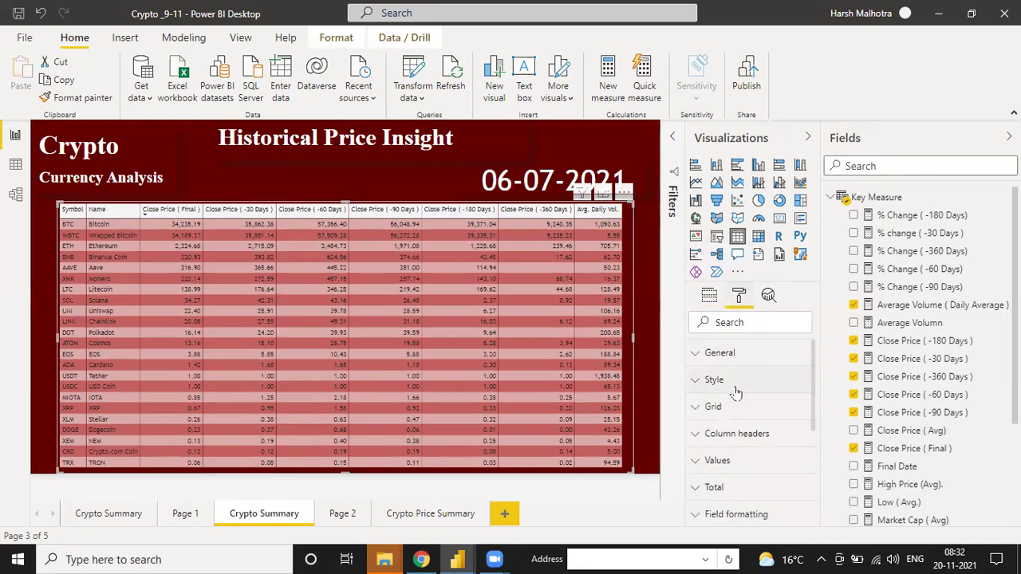
{"action": "scroll", "coordinate": [729, 395], "scroll_direction": "down", "scroll_amount": 1}
{"action": "left_click", "coordinate": [699, 401]}
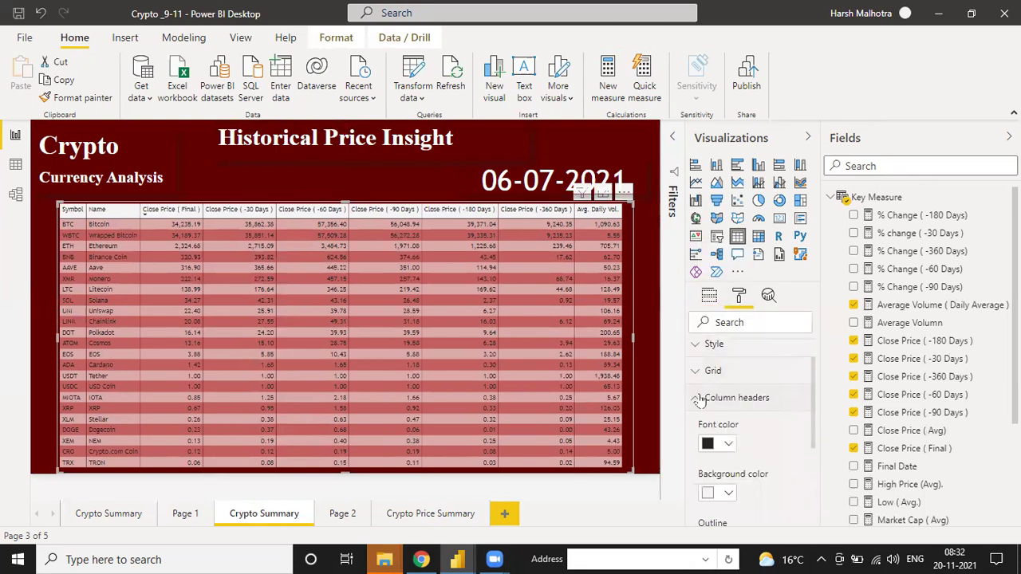
{"action": "left_click", "coordinate": [716, 445]}
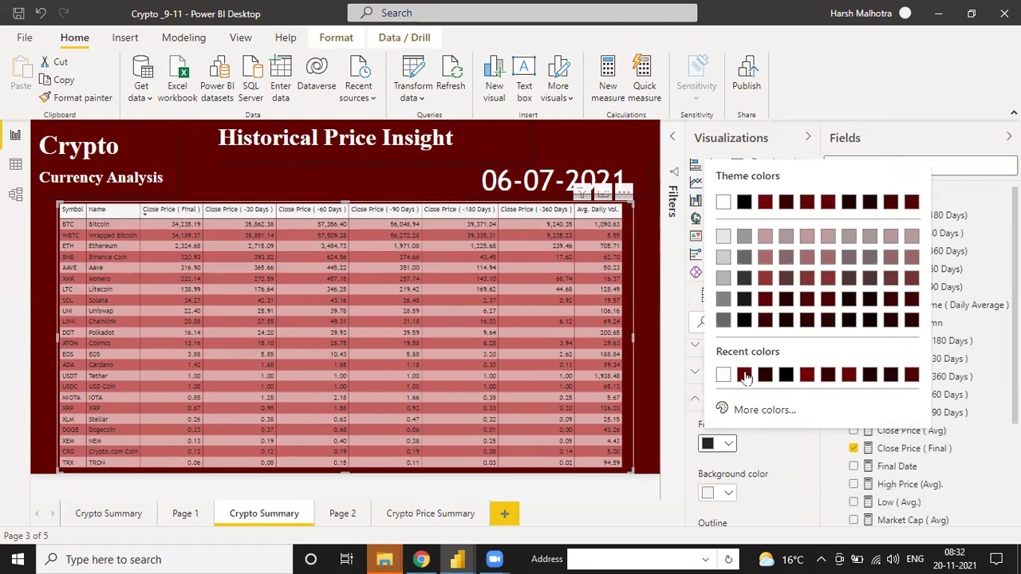
{"action": "left_click", "coordinate": [744, 375]}
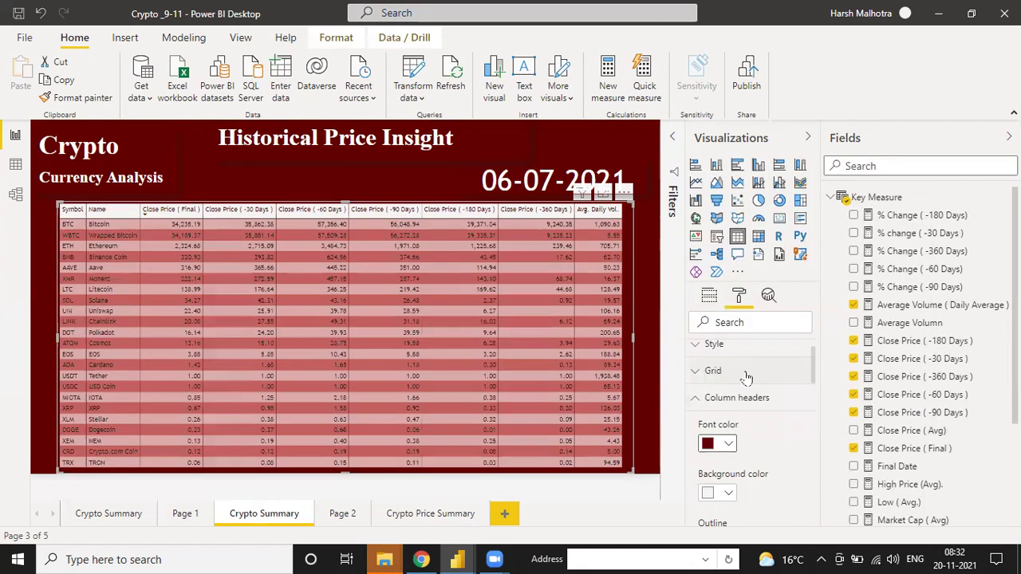
{"action": "left_click", "coordinate": [728, 493]}
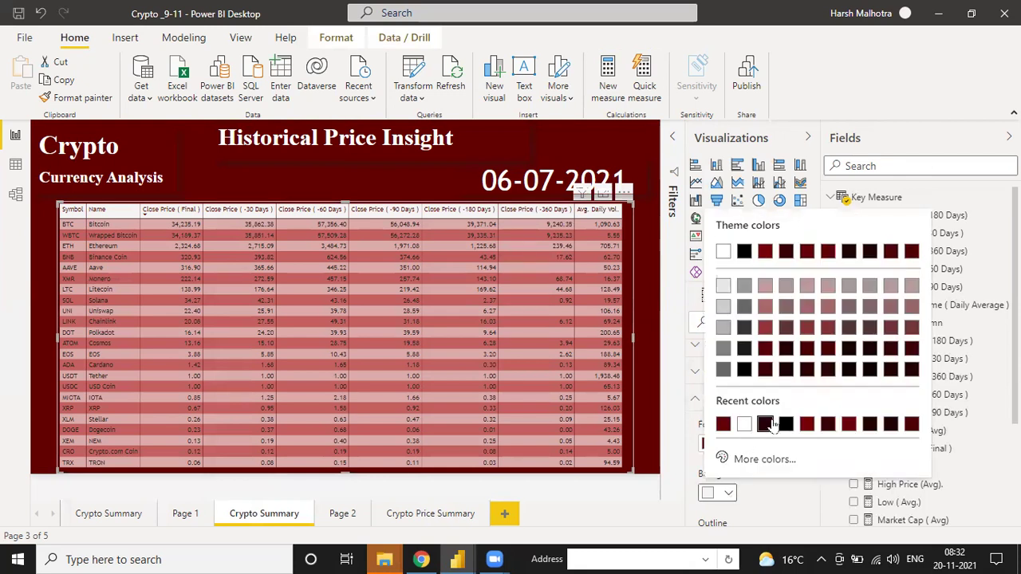
{"action": "left_click", "coordinate": [764, 423]}
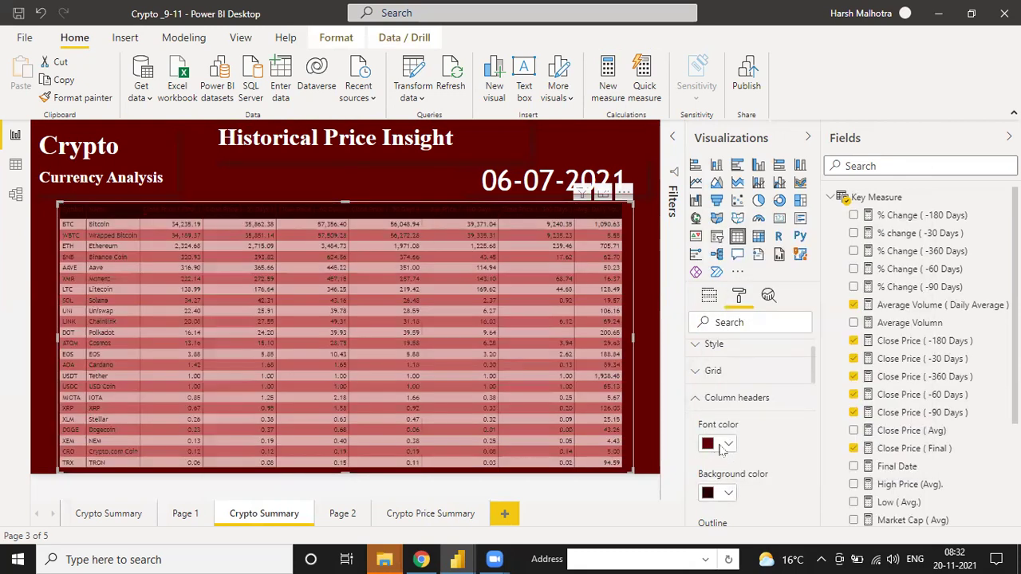
{"action": "left_click", "coordinate": [726, 445]}
{"action": "left_click", "coordinate": [764, 377]}
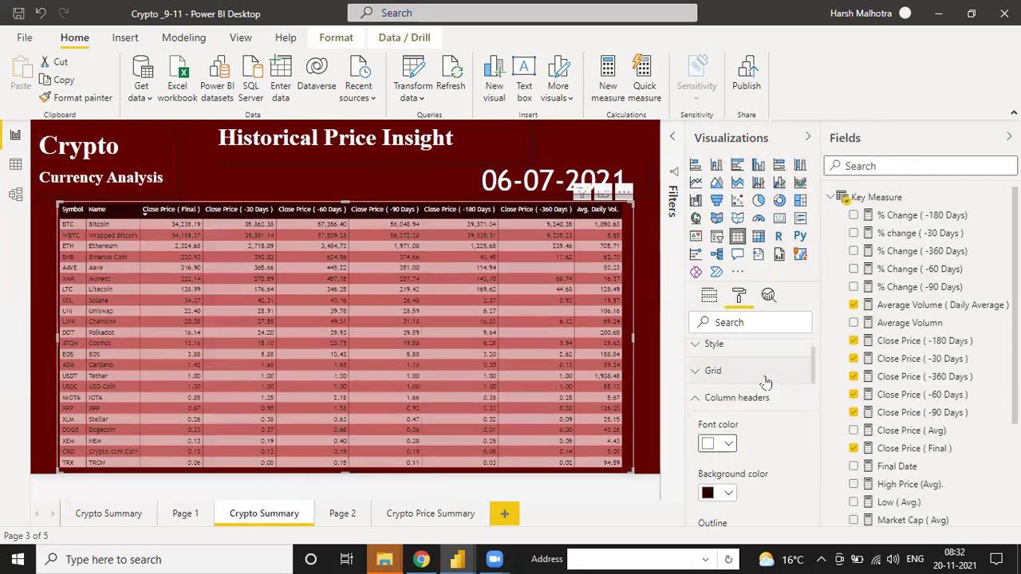
- Turn on the border and the shadow for the price table
{"action": "scroll", "coordinate": [765, 395], "scroll_direction": "down", "scroll_amount": 3}
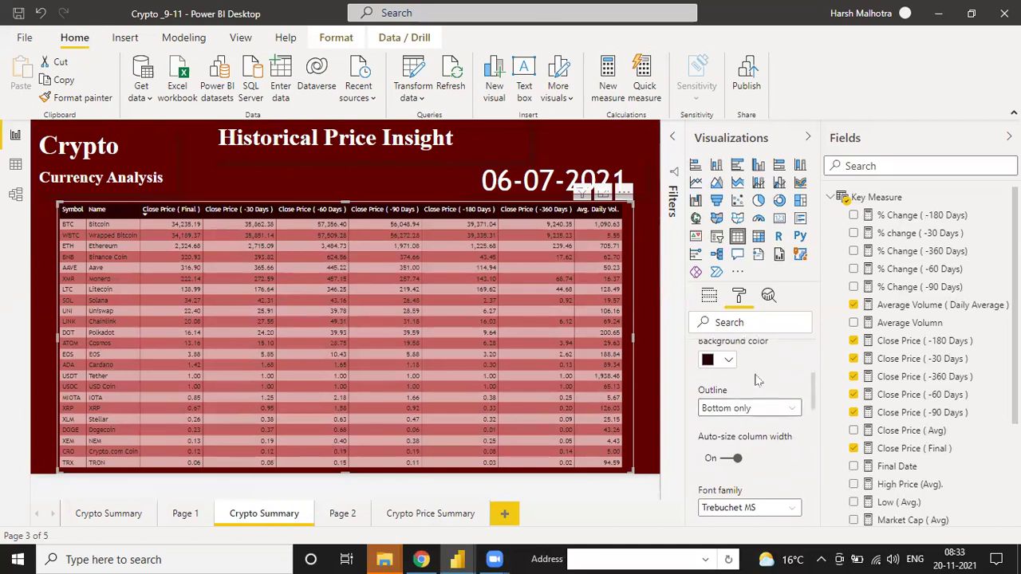
{"action": "scroll", "coordinate": [763, 403], "scroll_direction": "down", "scroll_amount": 6}
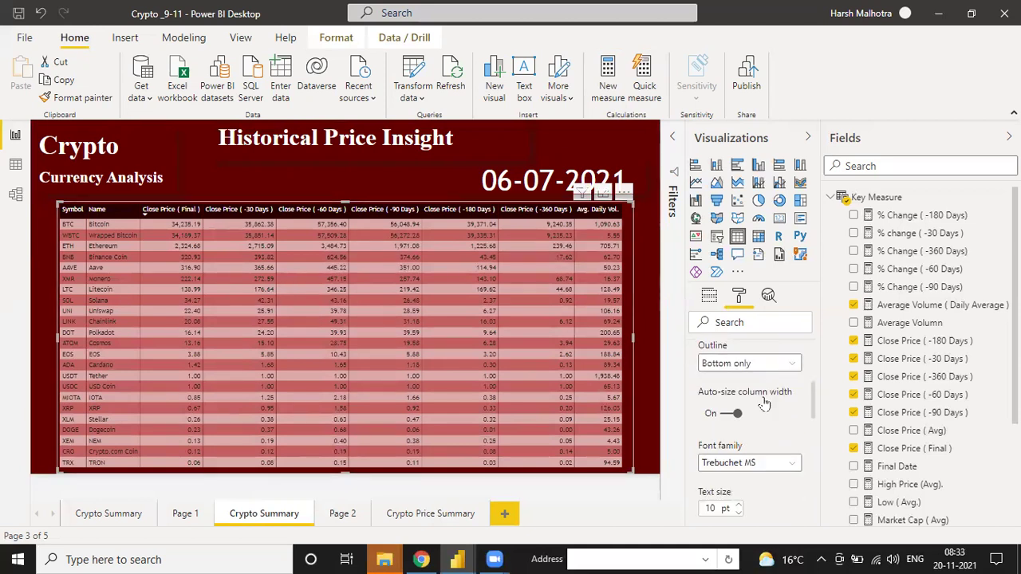
{"action": "scroll", "coordinate": [763, 403], "scroll_direction": "down", "scroll_amount": 10}
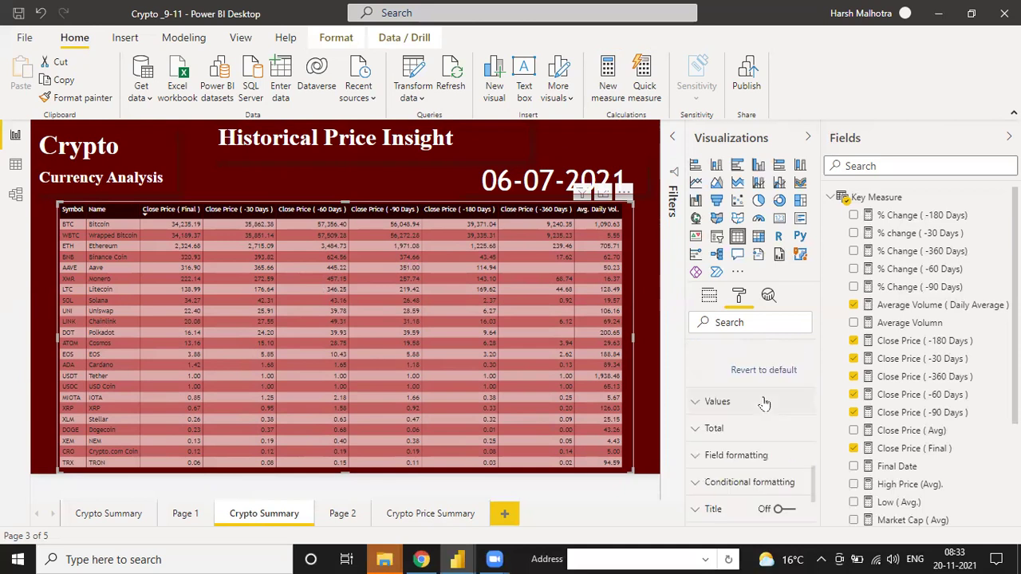
{"action": "left_click", "coordinate": [779, 459]}
{"action": "left_click", "coordinate": [780, 486]}
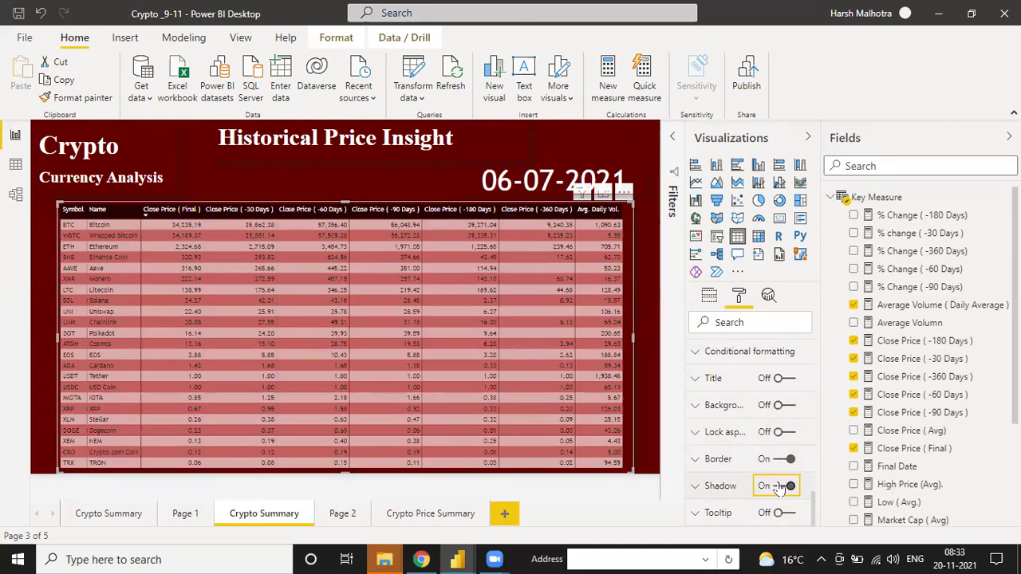
- Copy the Crypto Summary price table's formatting onto the percentage change table on the Crypto Price Summary page with Format Painter
{"action": "left_click", "coordinate": [645, 393]}
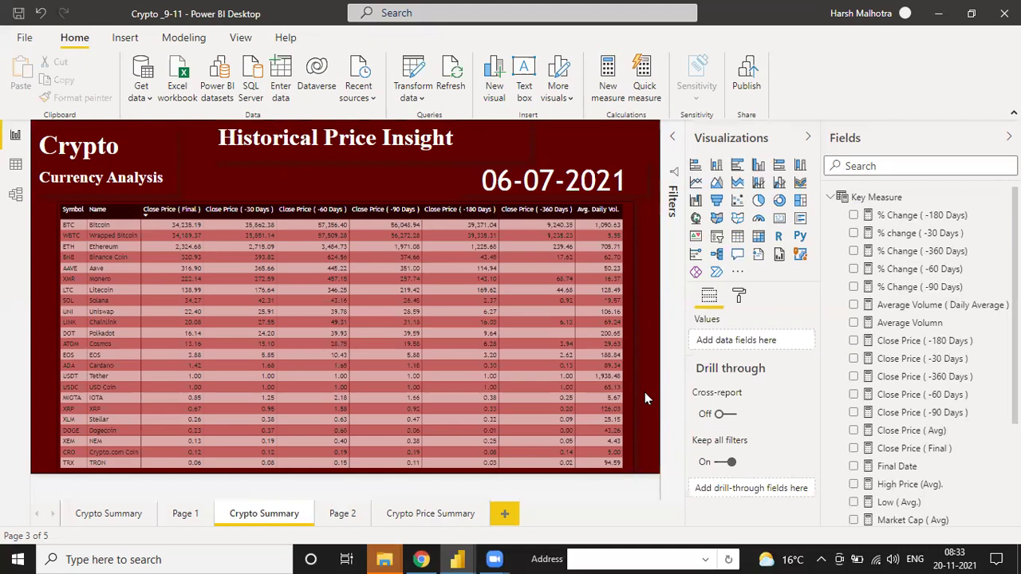
{"action": "left_click", "coordinate": [629, 302]}
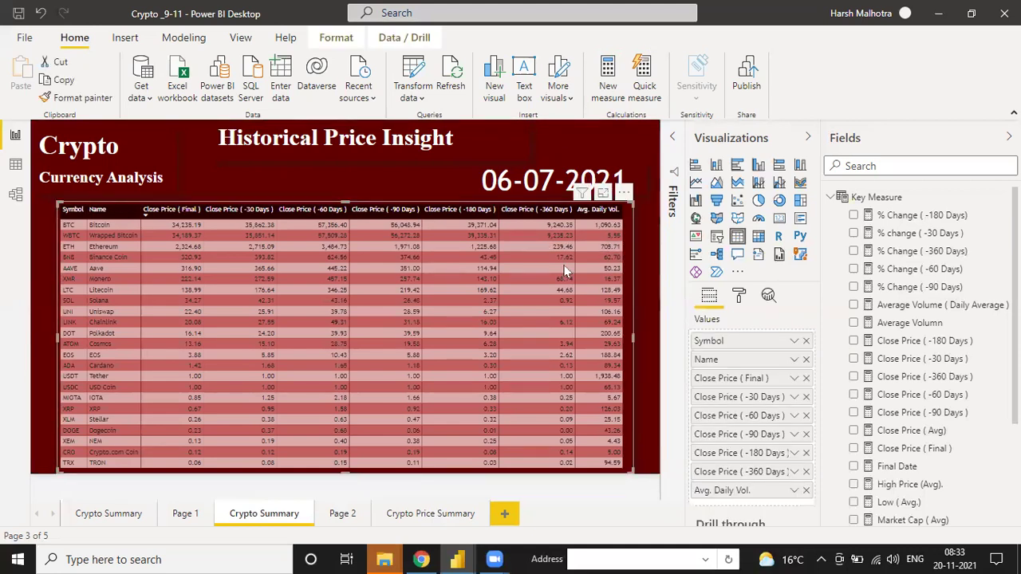
{"action": "left_click", "coordinate": [79, 99]}
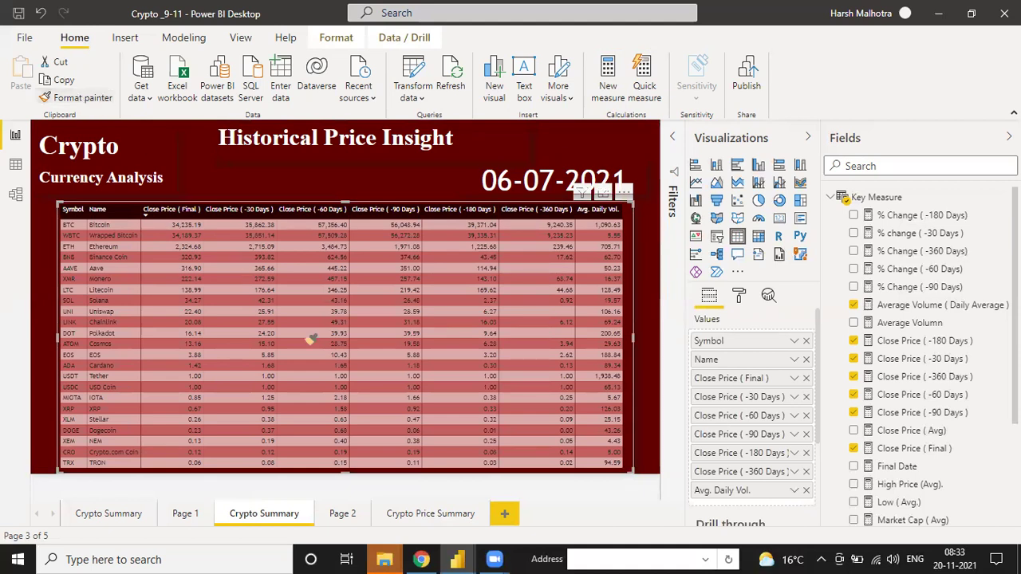
{"action": "left_click", "coordinate": [408, 513]}
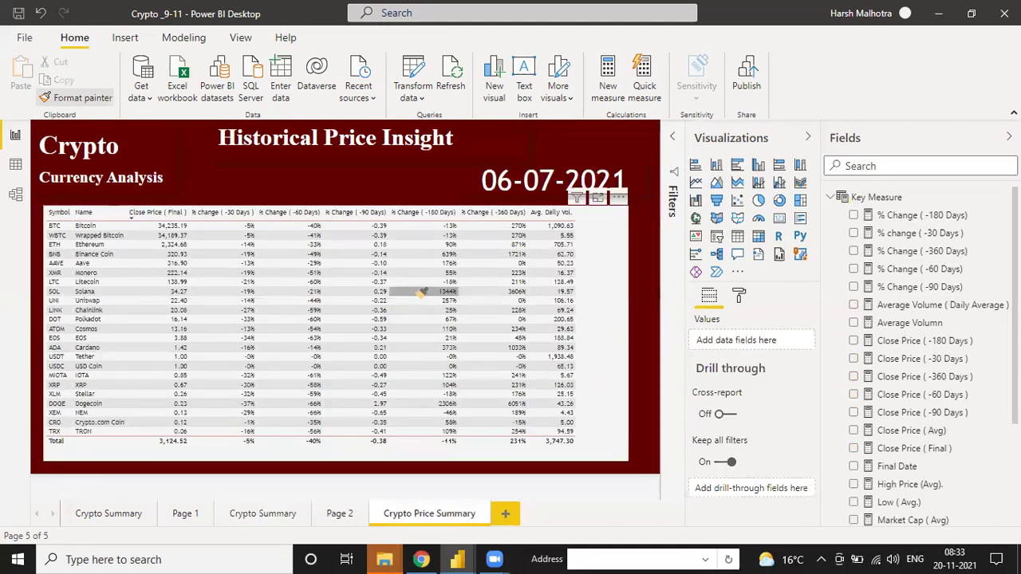
{"action": "left_click", "coordinate": [416, 289]}
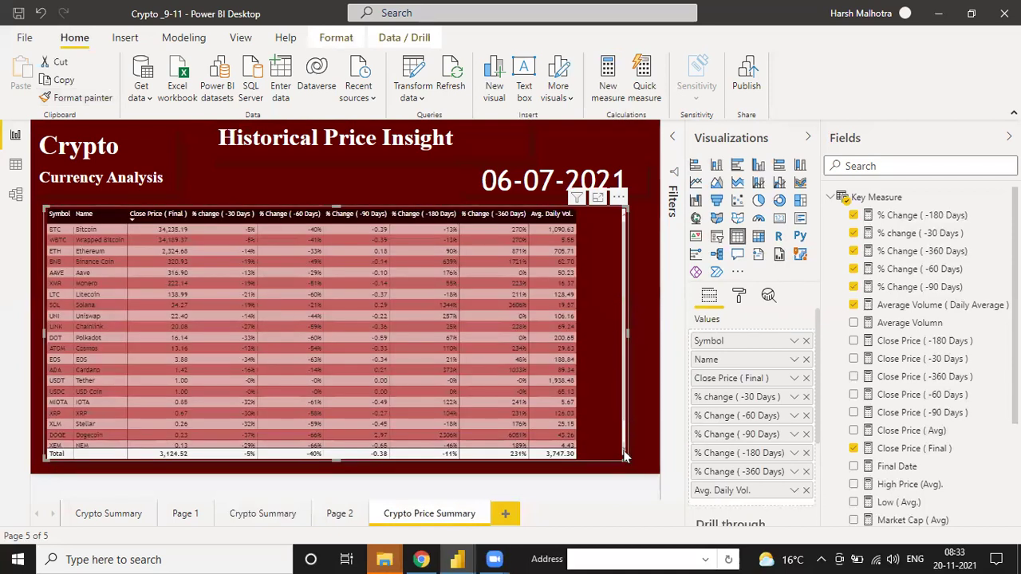
- Narrow and heighten the percentage change table so all its rows fit, move it right below the date, and deselect it
{"action": "left_click_drag", "start_coordinate": [605, 455], "coordinate": [563, 462]}
{"action": "left_click_drag", "start_coordinate": [315, 203], "coordinate": [315, 187]}
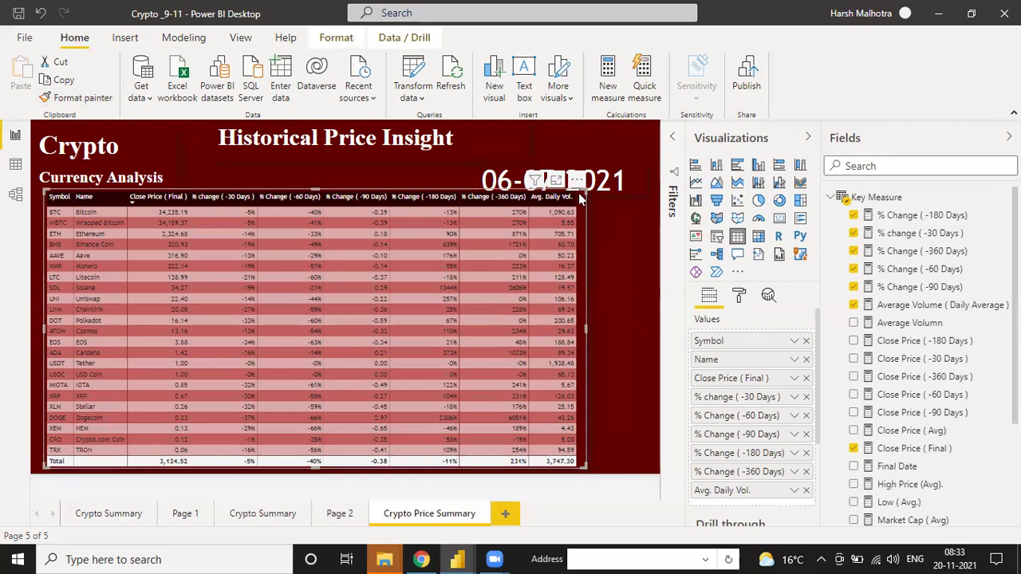
{"action": "left_click_drag", "start_coordinate": [578, 193], "coordinate": [603, 188]}
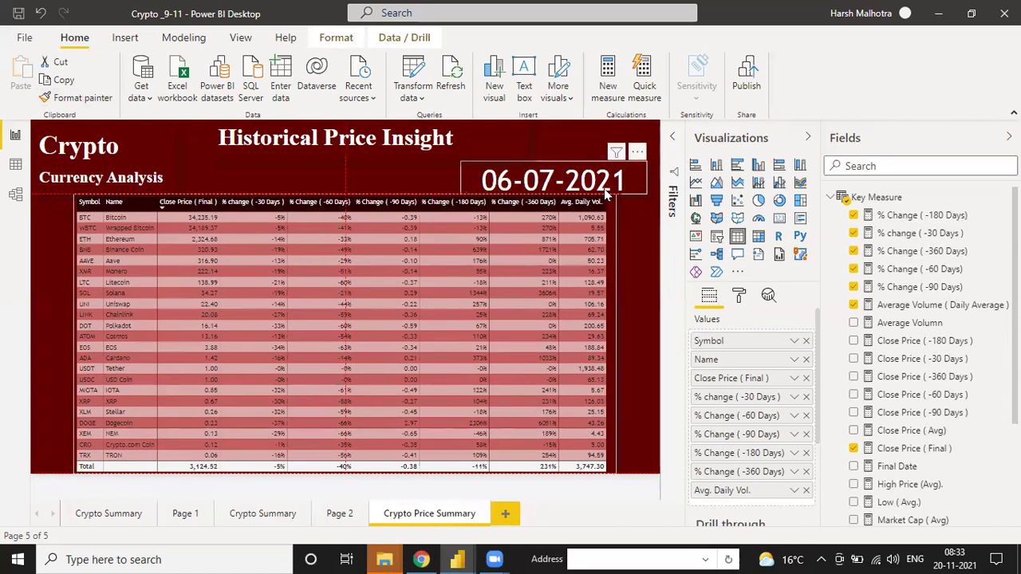
{"action": "left_click", "coordinate": [426, 175]}
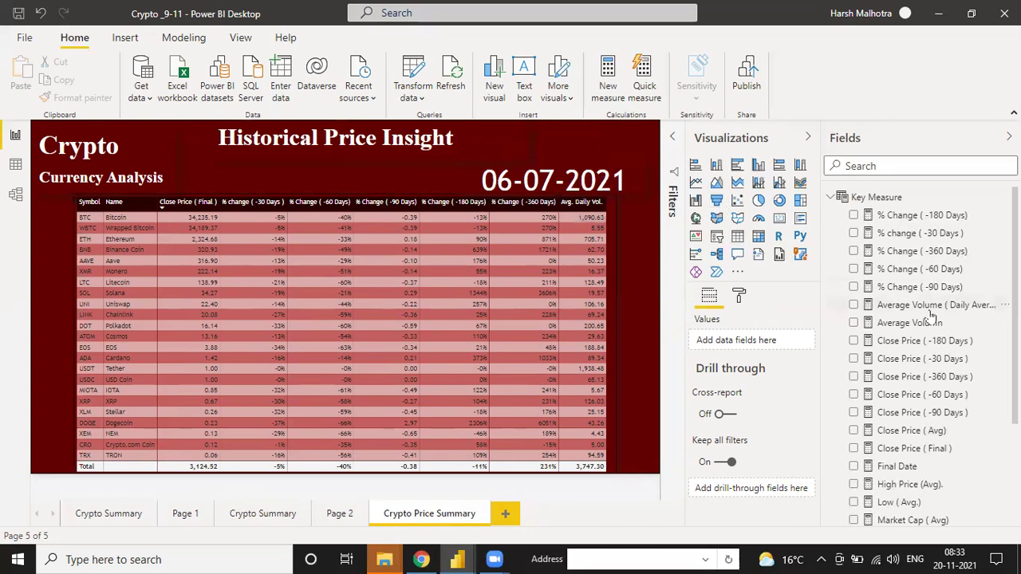
- Format the % Change ( -90 Days) measure as a percentage with 0 decimal places
{"action": "scroll", "coordinate": [930, 317], "scroll_direction": "down", "scroll_amount": 3}
{"action": "scroll", "coordinate": [930, 317], "scroll_direction": "up", "scroll_amount": 3}
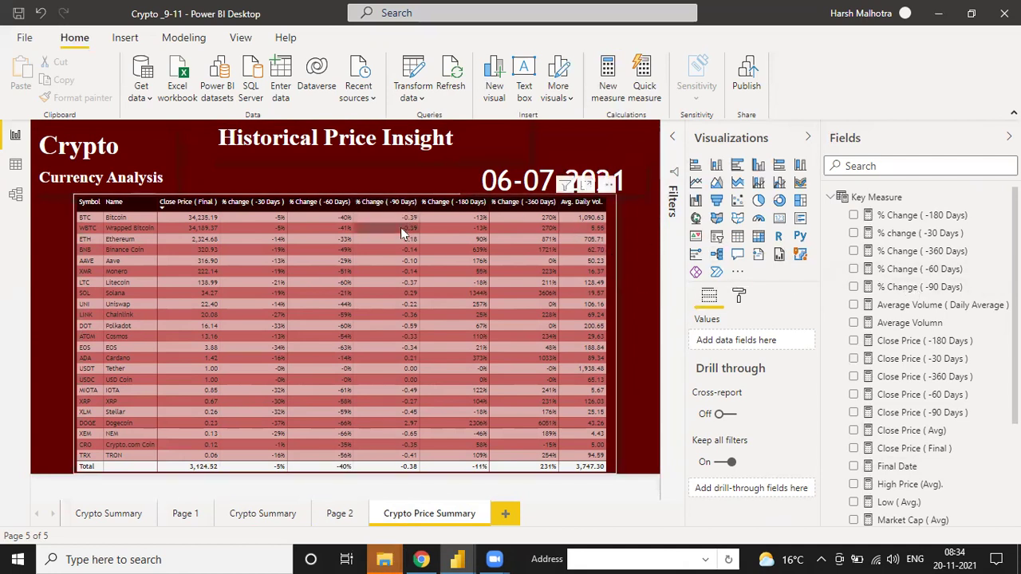
{"action": "left_click", "coordinate": [925, 287]}
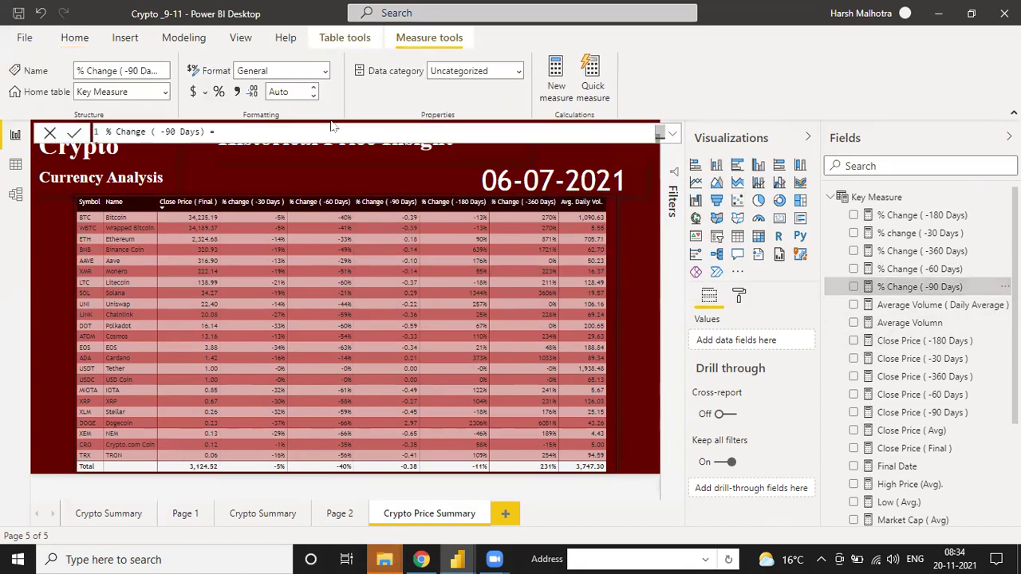
{"action": "left_click", "coordinate": [221, 92]}
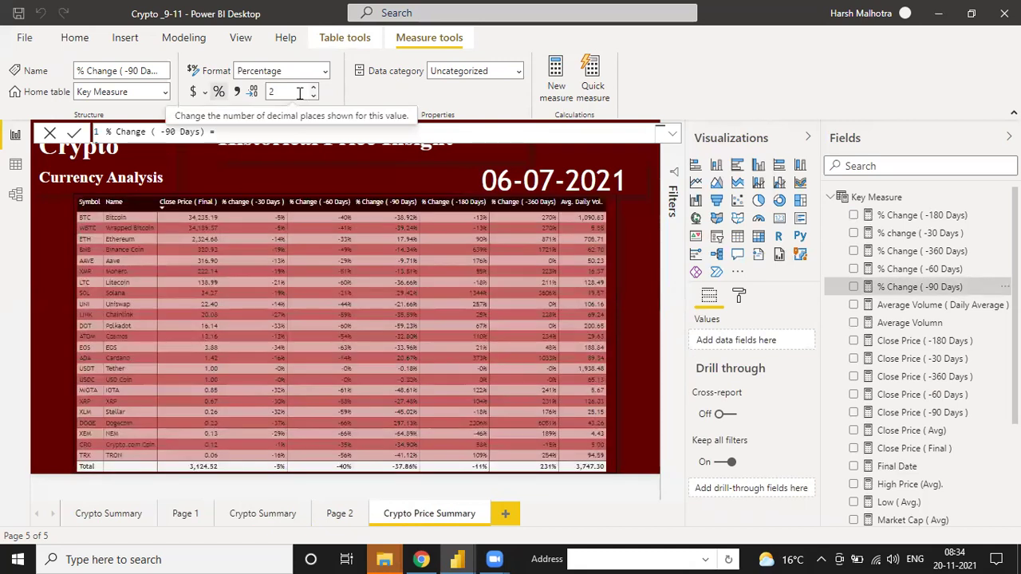
{"action": "left_click", "coordinate": [299, 94]}
{"action": "key", "text": "BackSpace"}
{"action": "key", "text": "BackSpace"}
{"action": "type", "text": "2"}
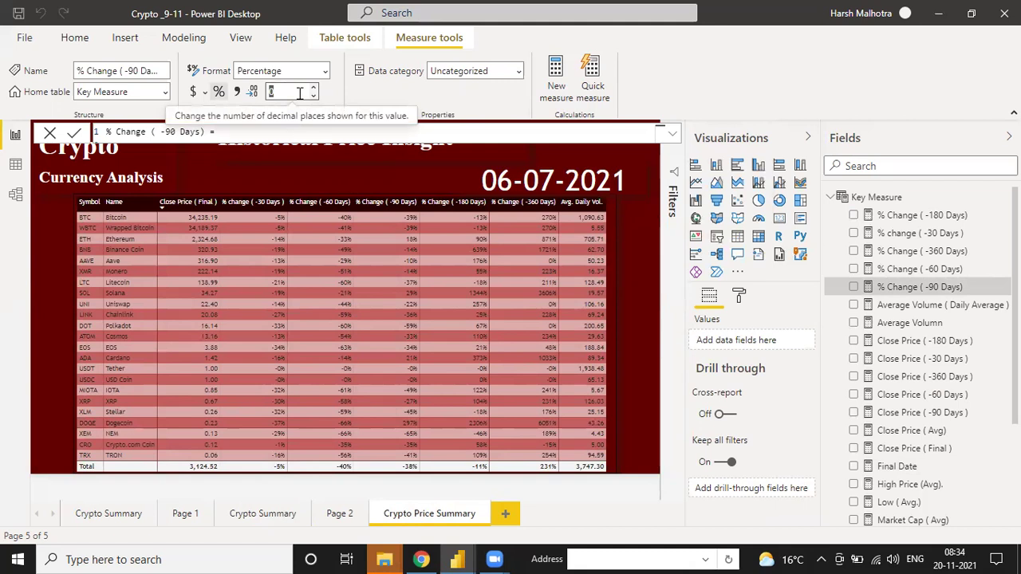
- Widen the Fields pane and look through the Key Measure and Crypto Symbol fields
{"action": "scroll", "coordinate": [907, 334], "scroll_direction": "down", "scroll_amount": 3}
{"action": "scroll", "coordinate": [907, 335], "scroll_direction": "up", "scroll_amount": 3}
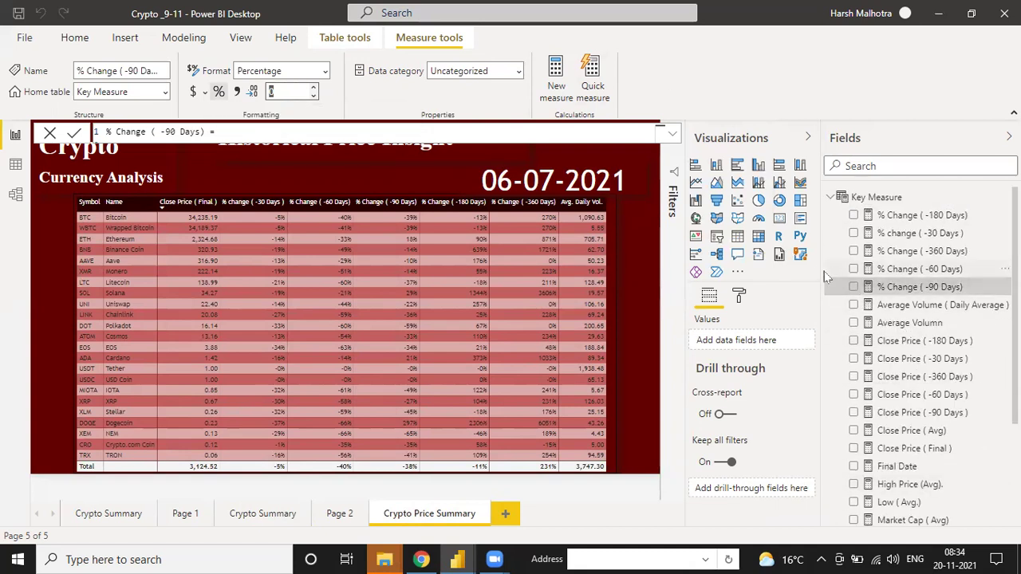
{"action": "left_click_drag", "start_coordinate": [822, 273], "coordinate": [780, 273]}
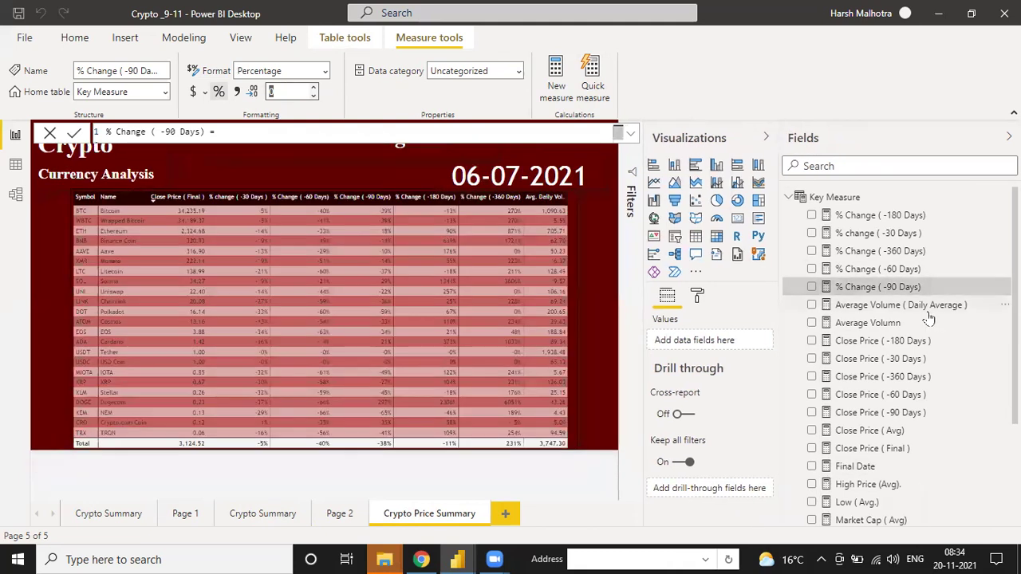
{"action": "scroll", "coordinate": [925, 319], "scroll_direction": "down", "scroll_amount": 3}
{"action": "scroll", "coordinate": [928, 319], "scroll_direction": "up", "scroll_amount": 3}
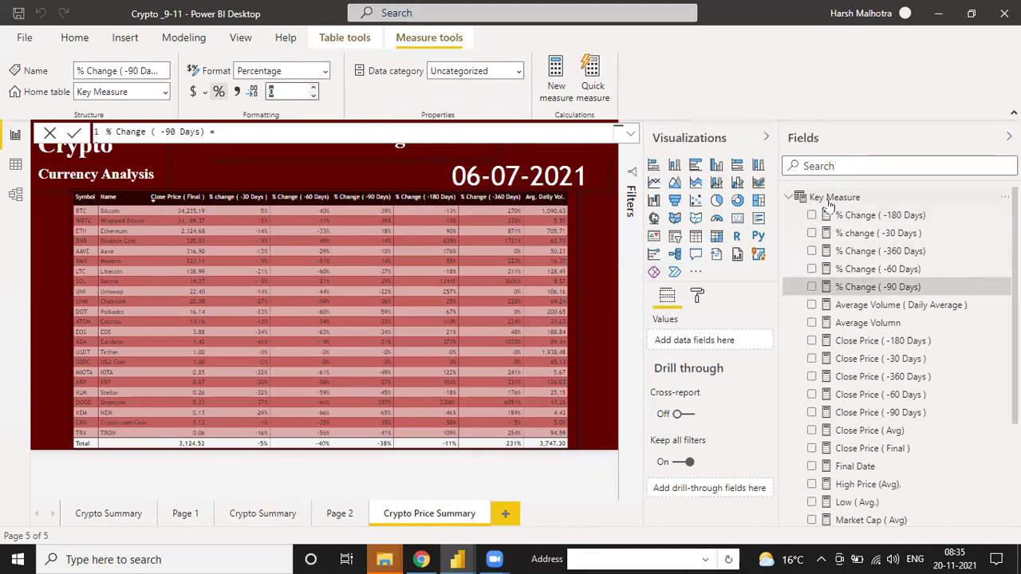
{"action": "scroll", "coordinate": [855, 271], "scroll_direction": "down", "scroll_amount": 2}
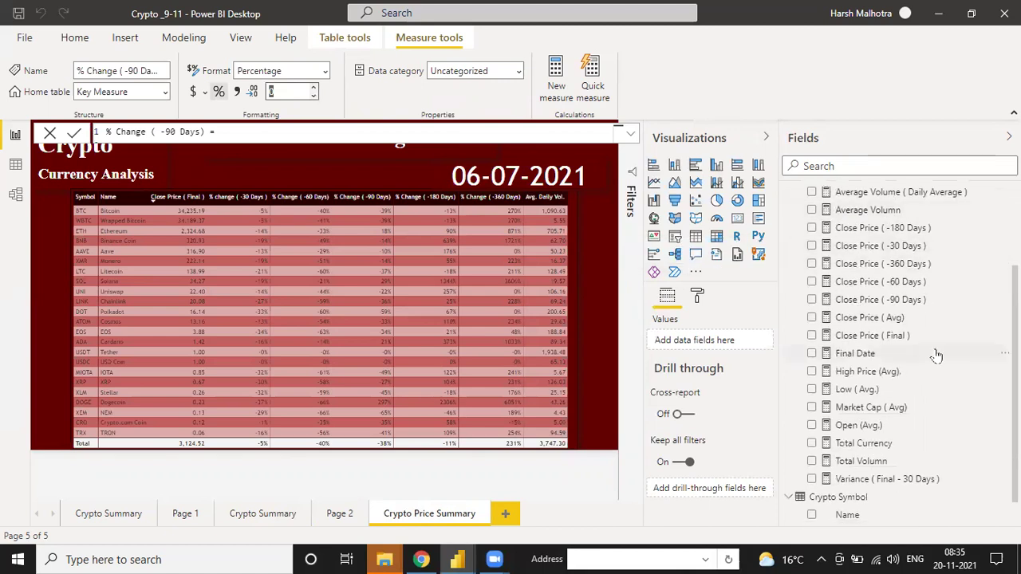
{"action": "scroll", "coordinate": [893, 415], "scroll_direction": "down", "scroll_amount": 1}
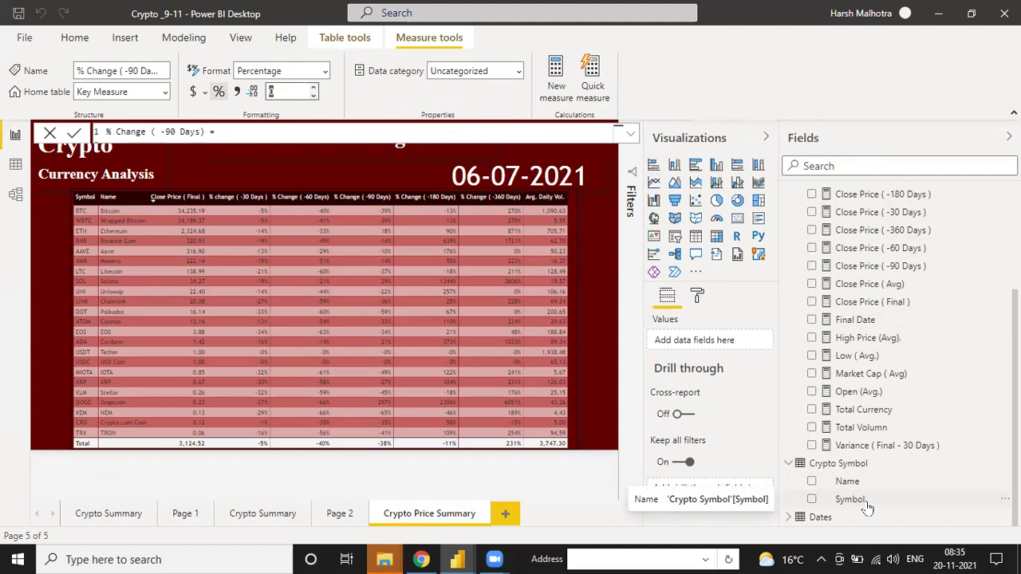
{"action": "scroll", "coordinate": [892, 309], "scroll_direction": "up", "scroll_amount": 3}
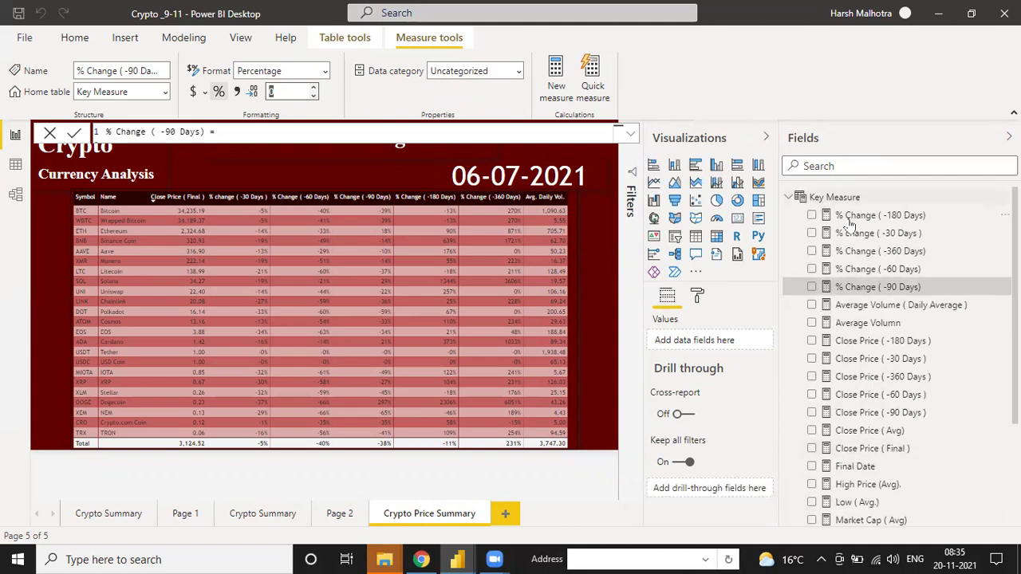
{"action": "scroll", "coordinate": [860, 291], "scroll_direction": "down", "scroll_amount": 4}
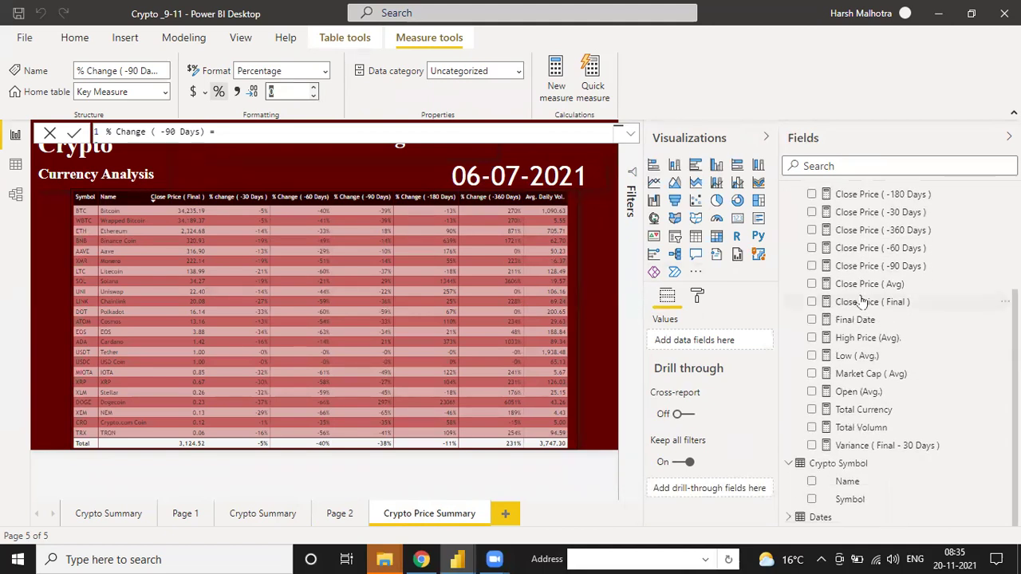
{"action": "scroll", "coordinate": [870, 358], "scroll_direction": "up", "scroll_amount": 4}
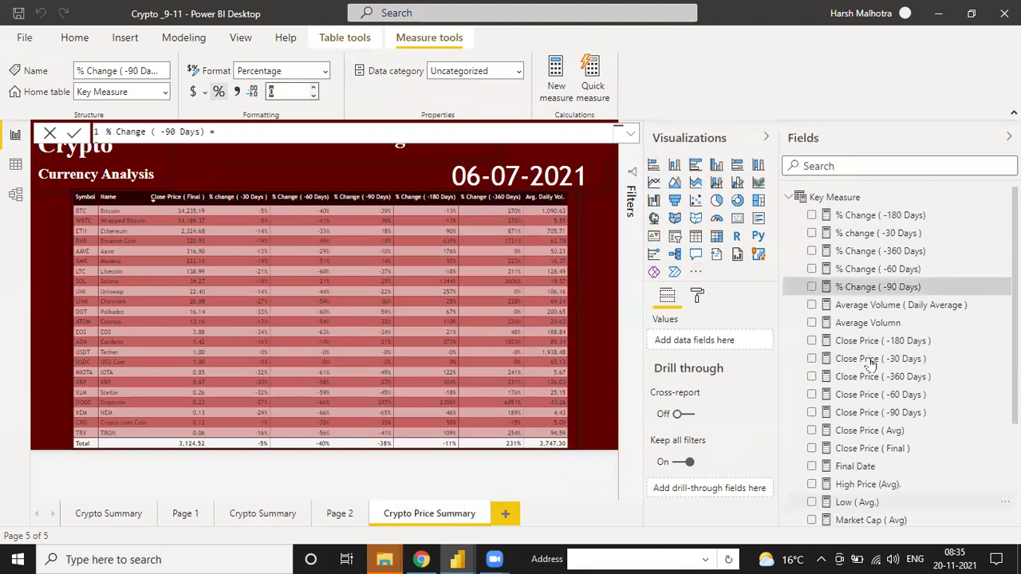
- Expand the formula of the % change ( -30 Days ) measure and copy all of it
{"action": "left_click", "coordinate": [886, 233]}
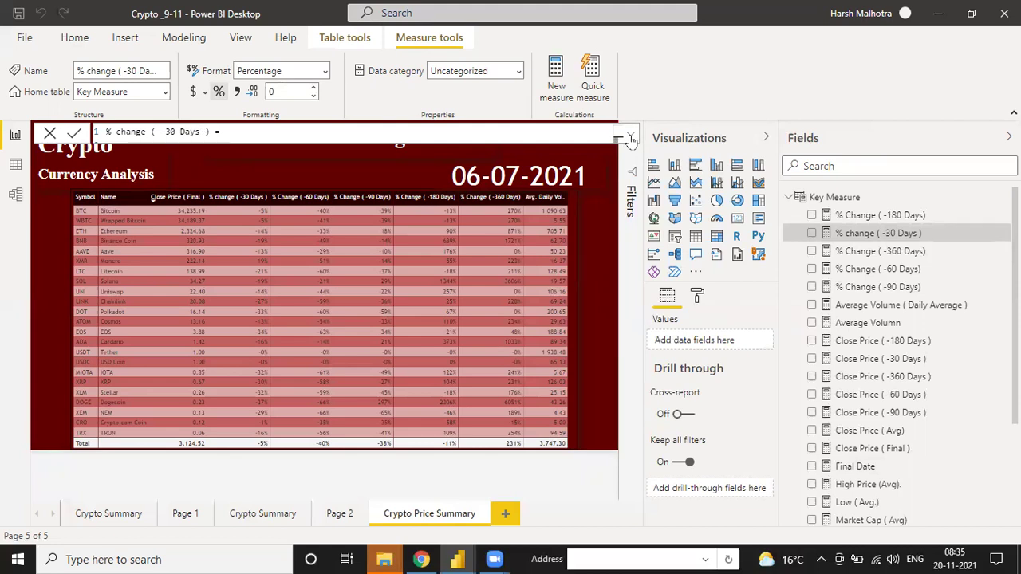
{"action": "left_click", "coordinate": [630, 139]}
{"action": "key", "text": "ctrl+a"}
{"action": "key", "text": "ctrl+c"}
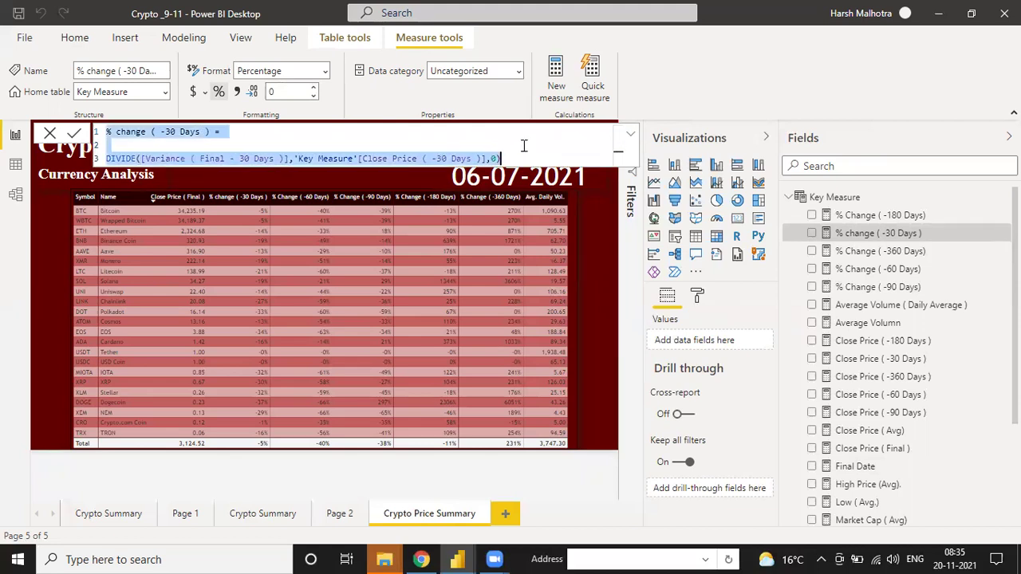
- Open Notepad, paste the copied measure formula, maximize the window, and add two line breaks after the formula
{"action": "left_click", "coordinate": [257, 556]}
{"action": "type", "text": "no"}
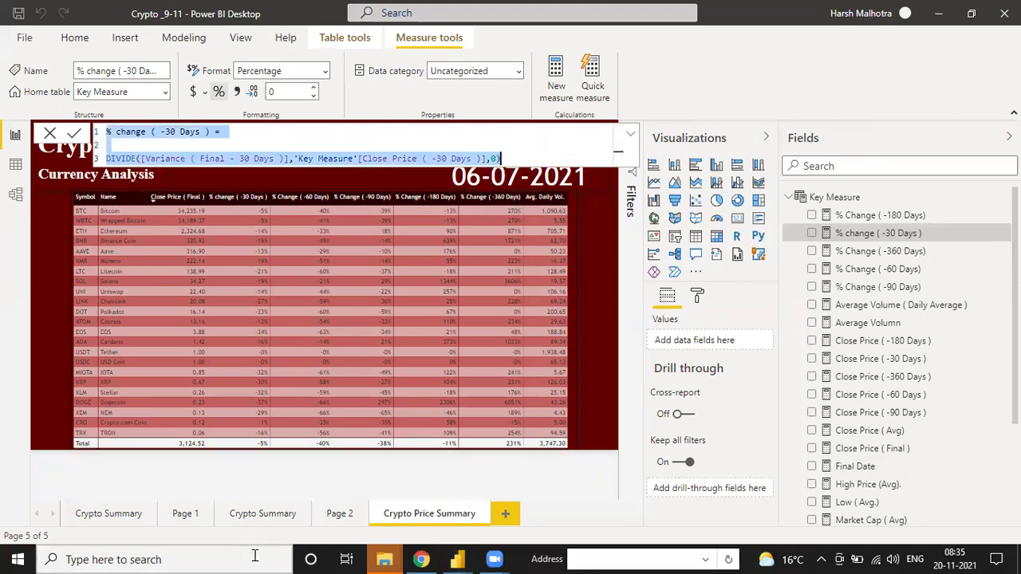
{"action": "type", "text": "te"}
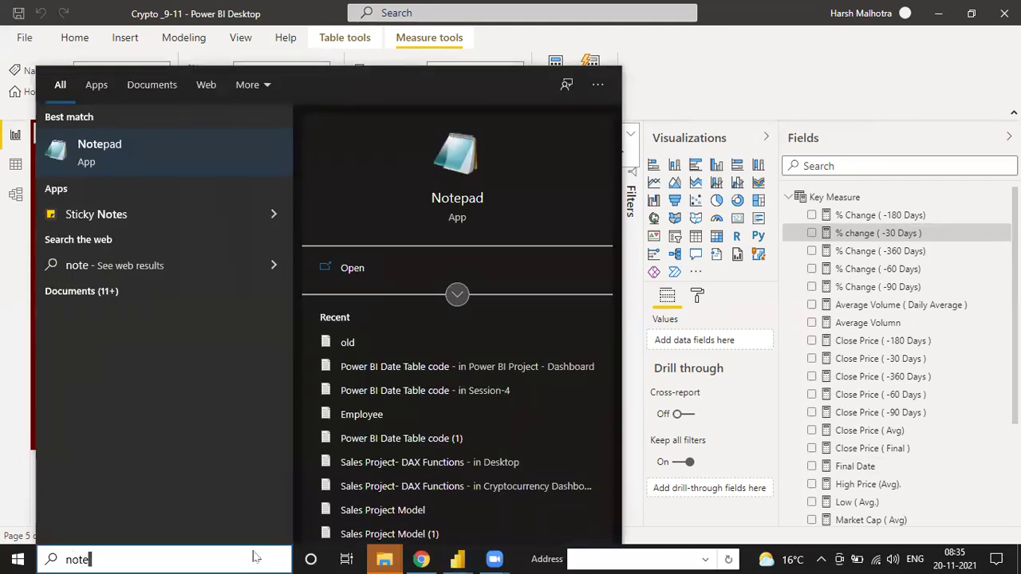
{"action": "left_click", "coordinate": [147, 135]}
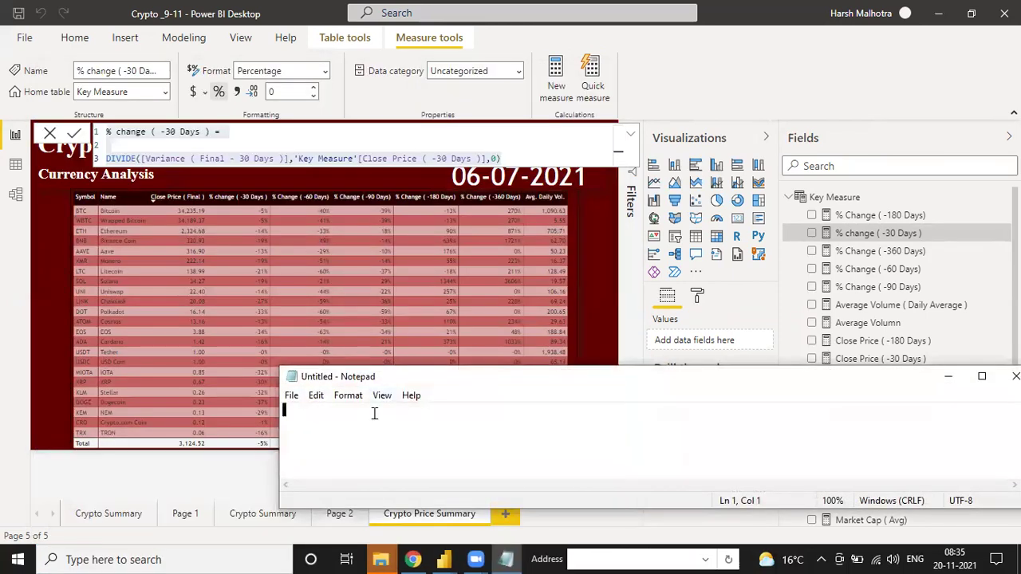
{"action": "key", "text": "ctrl+v"}
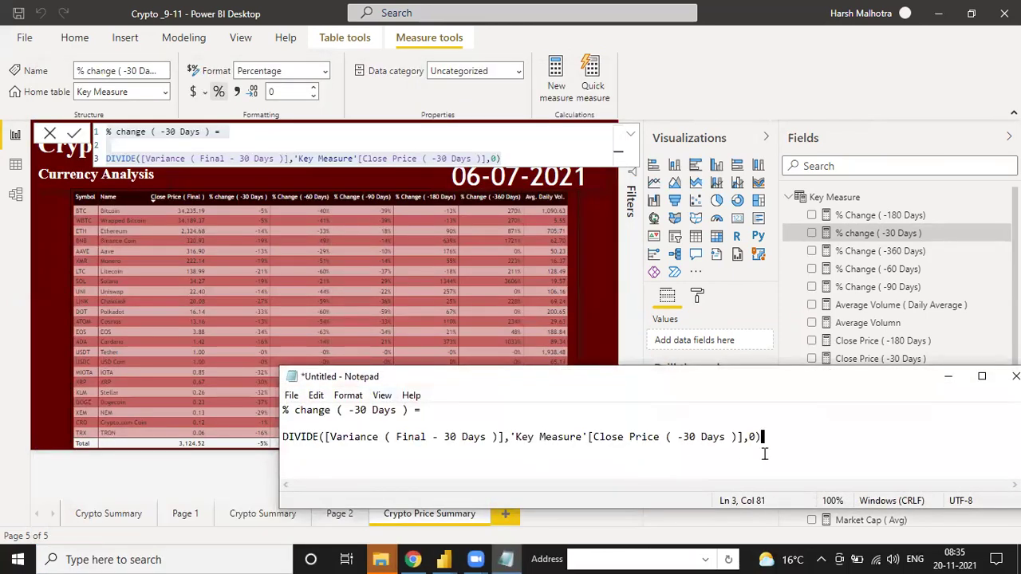
{"action": "left_click_drag", "start_coordinate": [707, 373], "coordinate": [555, 201]}
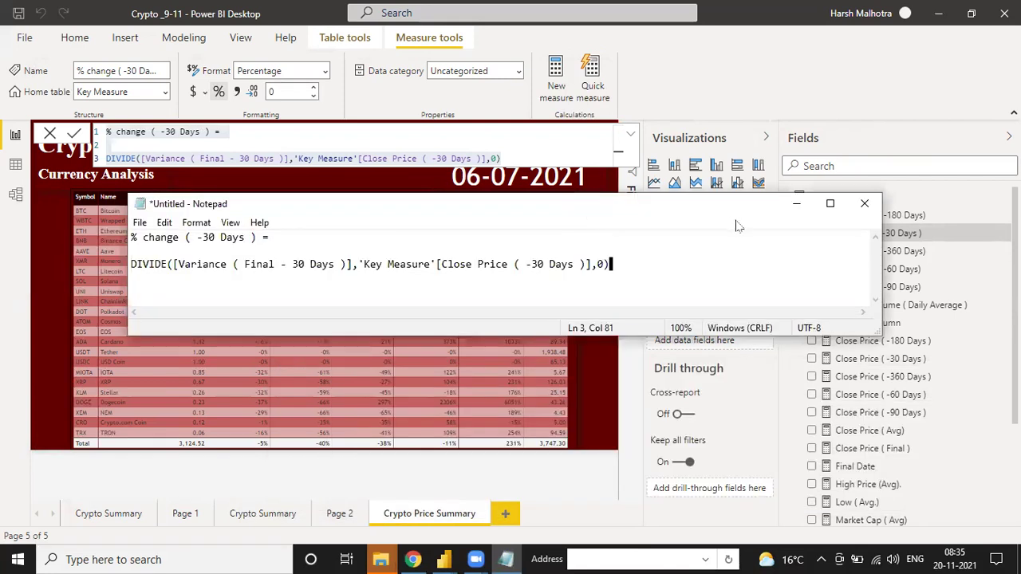
{"action": "left_click", "coordinate": [830, 203]}
{"action": "key", "text": "Return"}
{"action": "key", "text": "Return"}
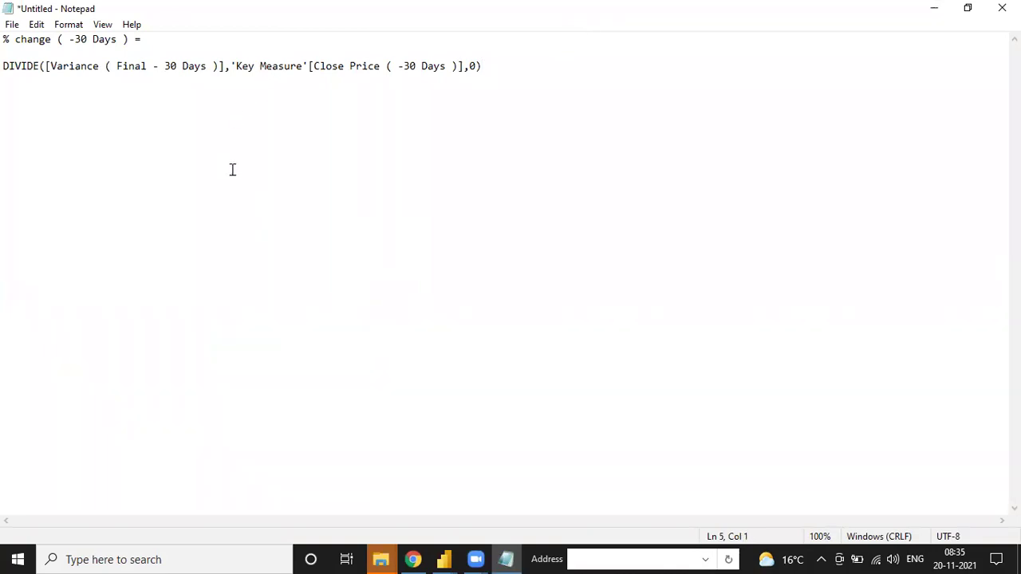
- Switch back to the Power BI report and leave the % change ( -30 Days ) formula
{"action": "key", "text": "alt+Tab"}
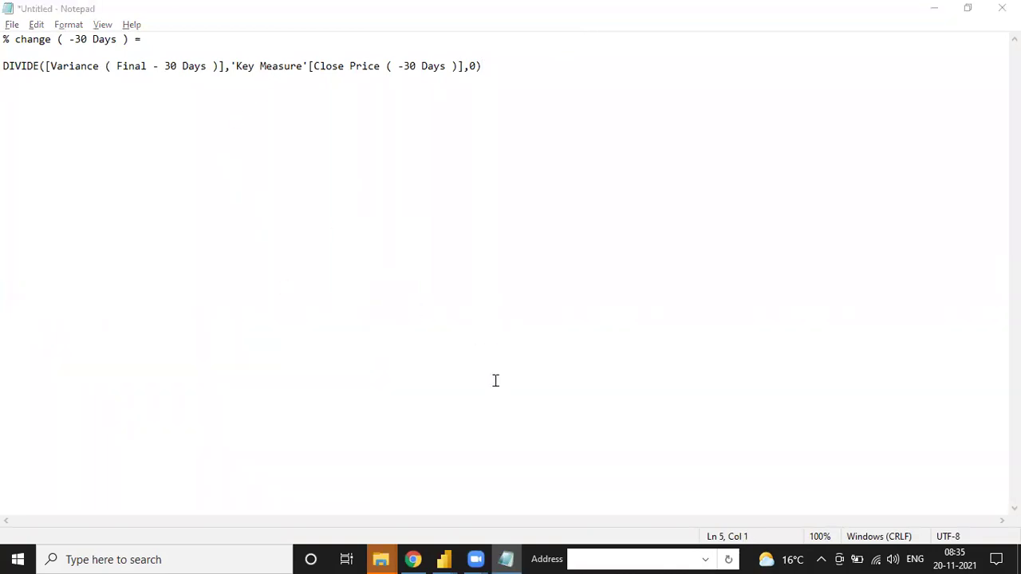
{"action": "key", "text": "ctrl+a"}
{"action": "left_click", "coordinate": [744, 307]}
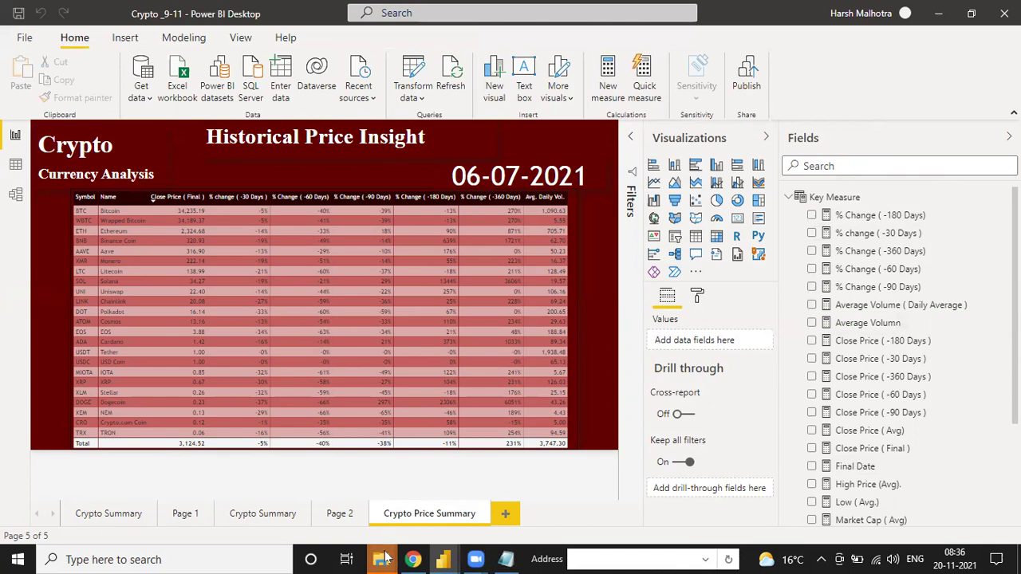
- Switch to File Explorer and open the Enterprise-DNA-DAX-Formula-Reference-Guide PDF from the Downloads folder
{"action": "mouse_move", "coordinate": [380, 559]}
{"action": "left_click", "coordinate": [276, 476]}
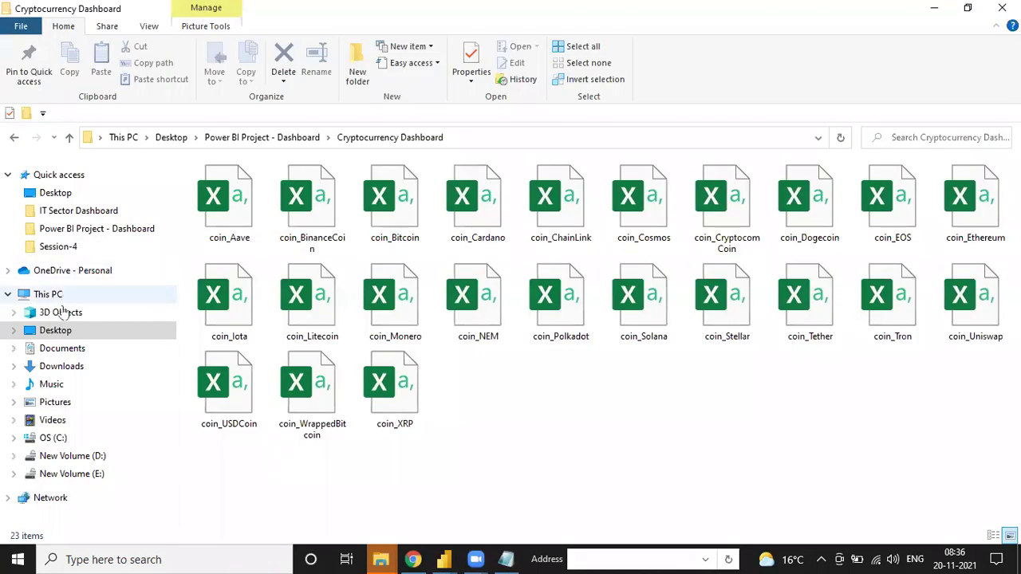
{"action": "left_click", "coordinate": [67, 372]}
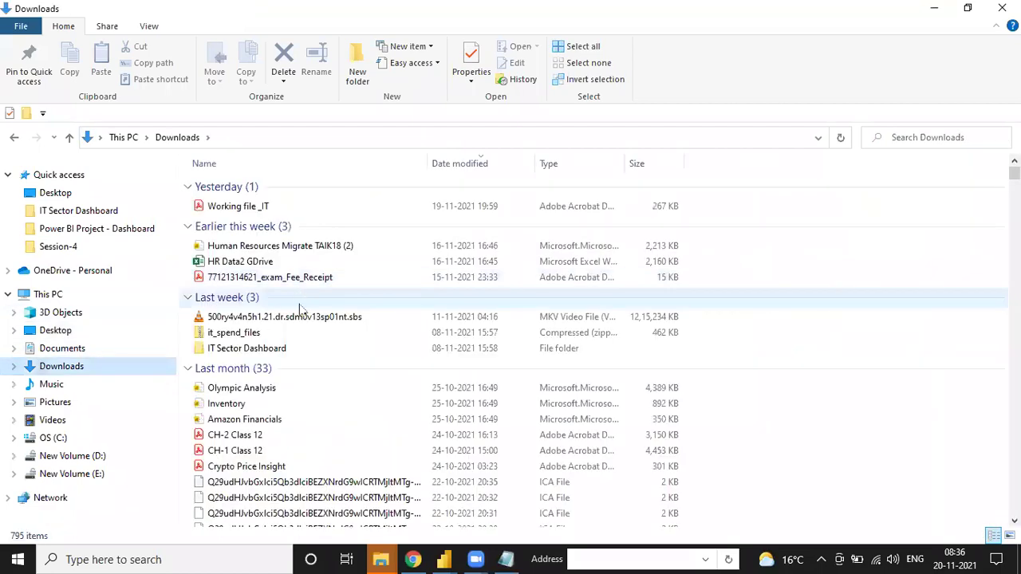
{"action": "scroll", "coordinate": [344, 368], "scroll_direction": "down", "scroll_amount": 5}
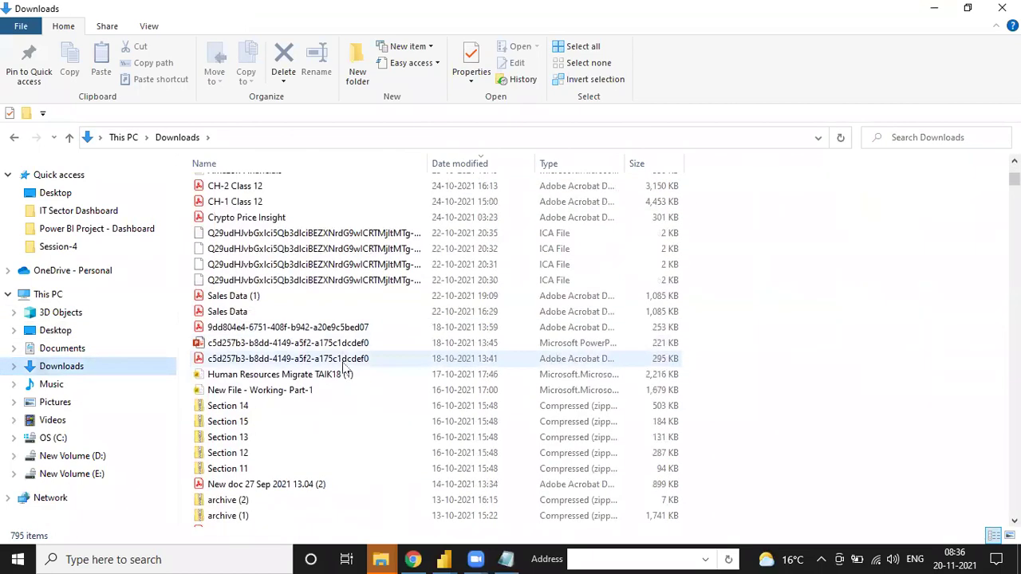
{"action": "scroll", "coordinate": [344, 368], "scroll_direction": "down", "scroll_amount": 4}
{"action": "left_click", "coordinate": [335, 342]}
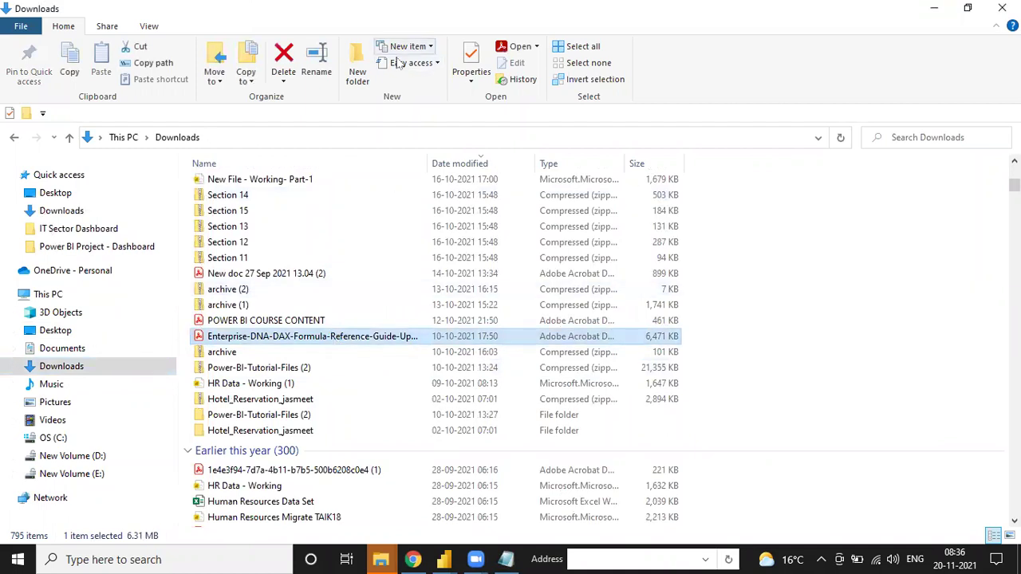
{"action": "key", "text": "Return"}
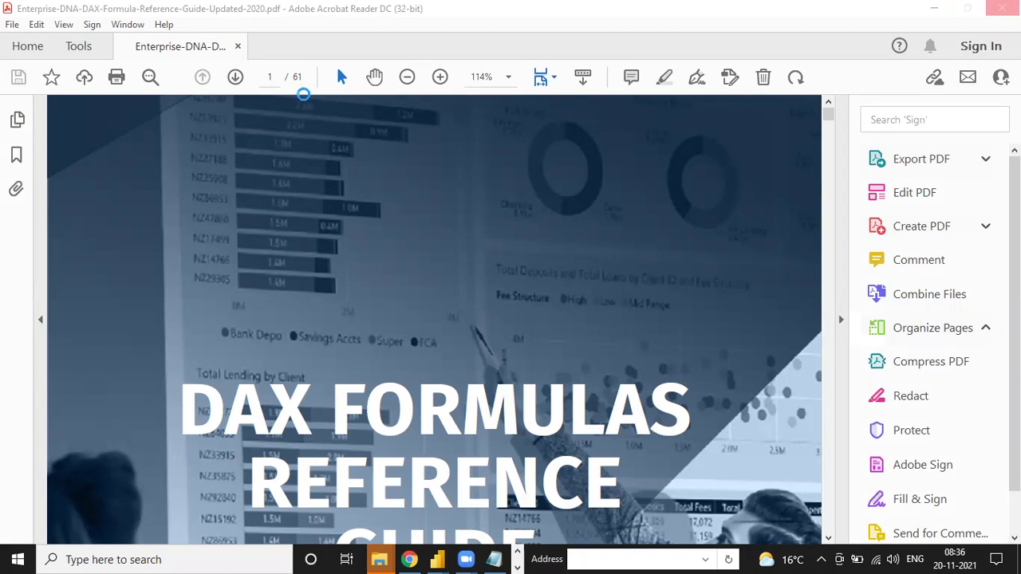
- Page through the DAX guide's opening pages and look over the function list in its table of contents
{"action": "left_click", "coordinate": [241, 79]}
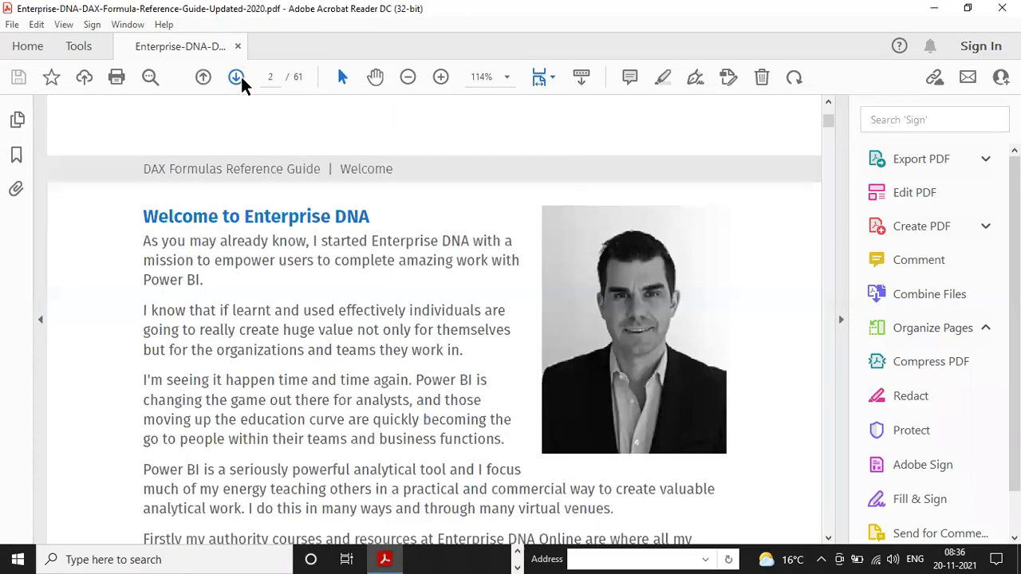
{"action": "left_click", "coordinate": [236, 77]}
{"action": "left_click", "coordinate": [236, 76]}
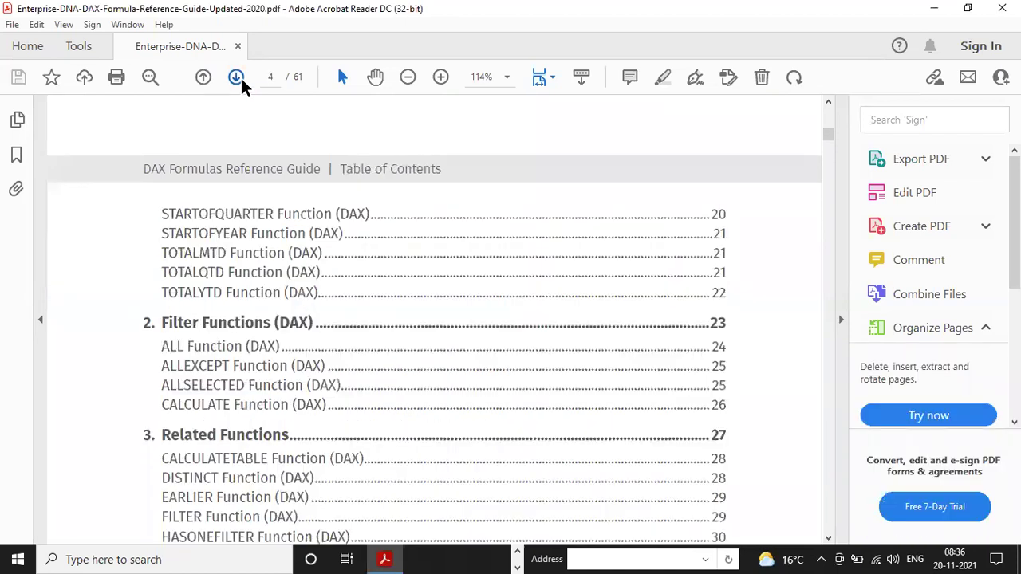
{"action": "left_click", "coordinate": [236, 77]}
{"action": "scroll", "coordinate": [333, 239], "scroll_direction": "up", "scroll_amount": 15}
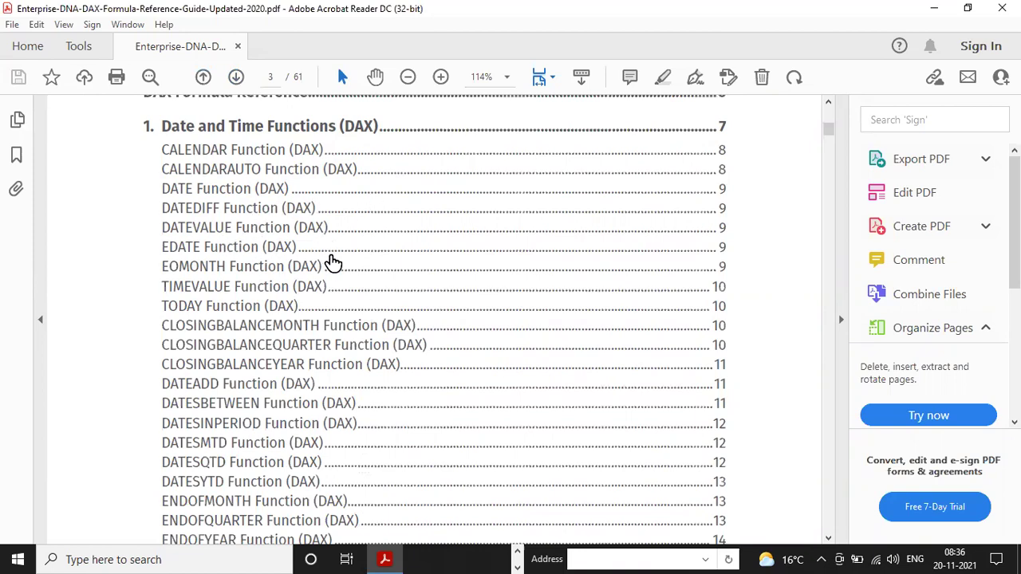
{"action": "scroll", "coordinate": [334, 263], "scroll_direction": "down", "scroll_amount": 15}
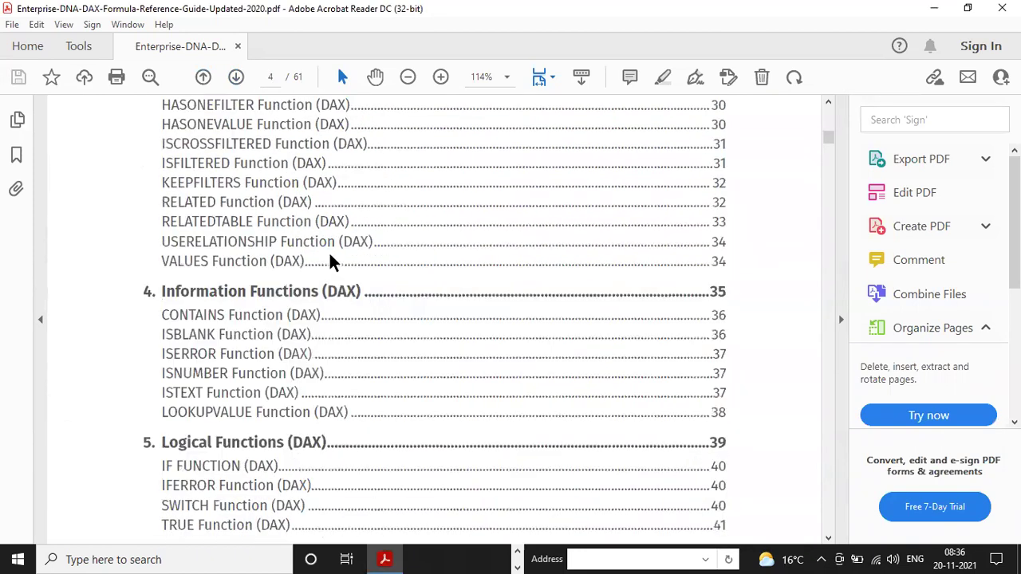
- Browse the Date and Time Functions chapter, looking over entries such as DATEADD, DATESYTD and LASTNONBLANK
{"action": "scroll", "coordinate": [331, 259], "scroll_direction": "down", "scroll_amount": 20}
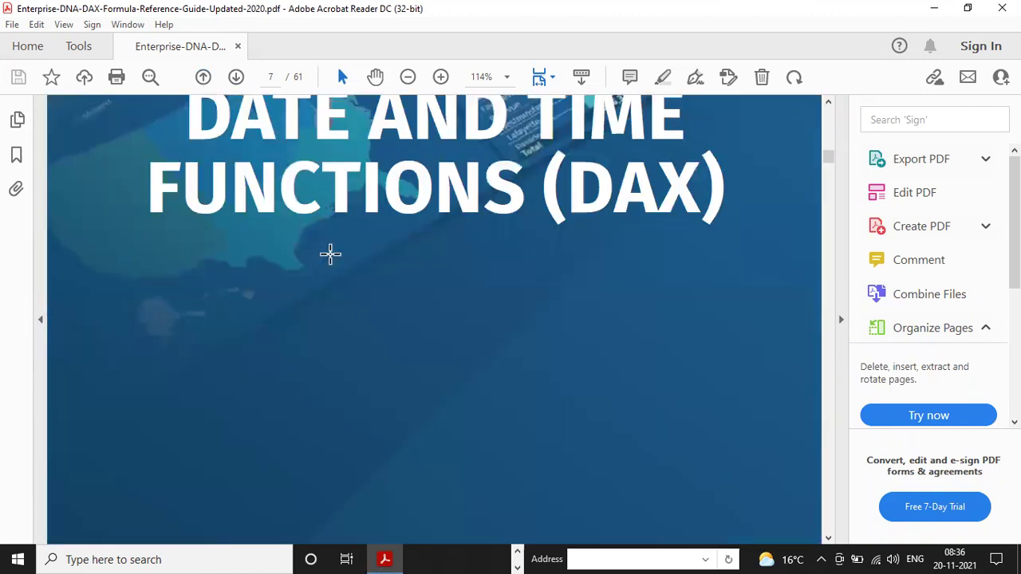
{"action": "scroll", "coordinate": [326, 279], "scroll_direction": "down", "scroll_amount": 3}
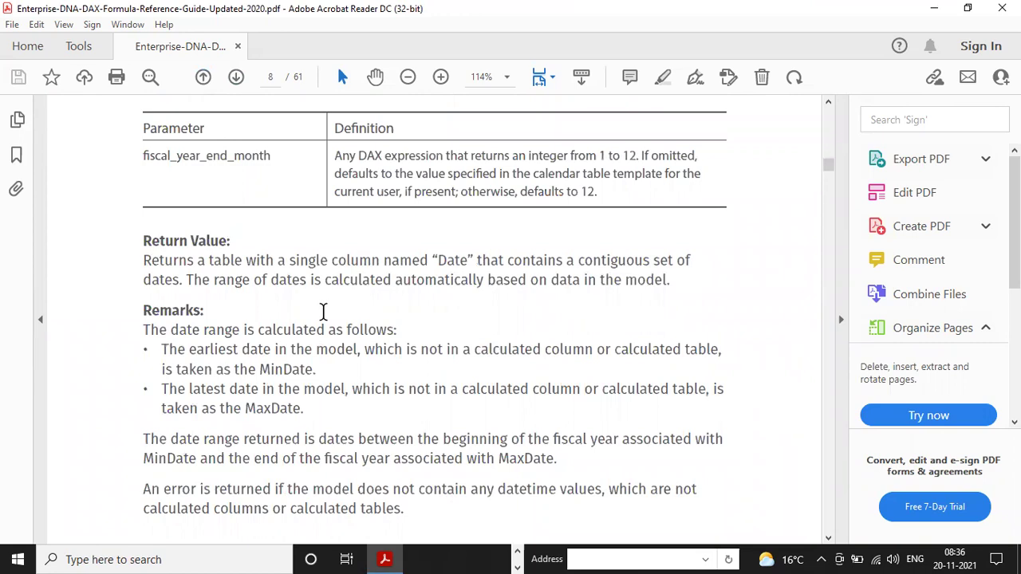
{"action": "scroll", "coordinate": [323, 311], "scroll_direction": "down", "scroll_amount": 15}
{"action": "scroll", "coordinate": [325, 319], "scroll_direction": "down", "scroll_amount": 15}
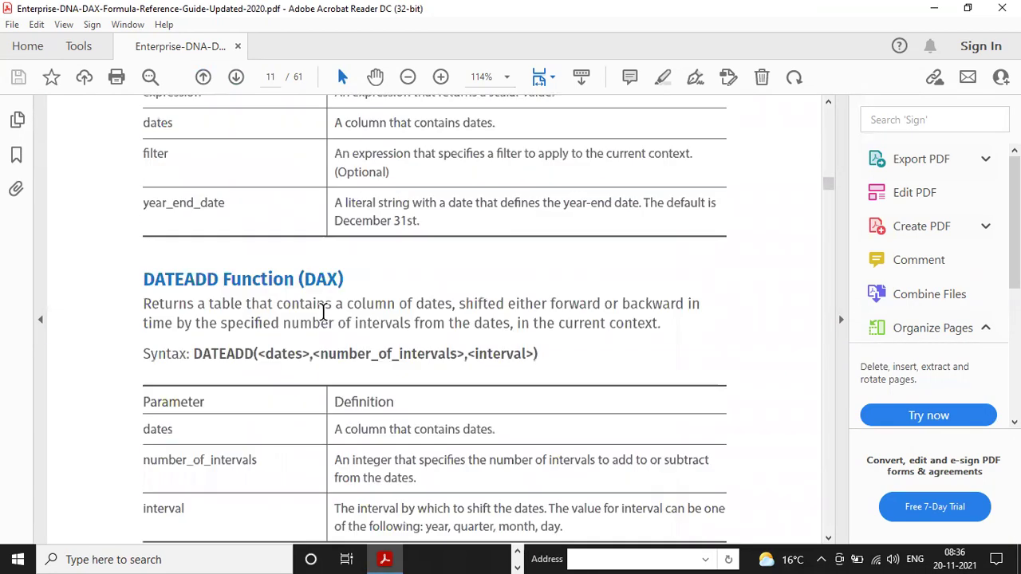
{"action": "scroll", "coordinate": [323, 311], "scroll_direction": "down", "scroll_amount": 11}
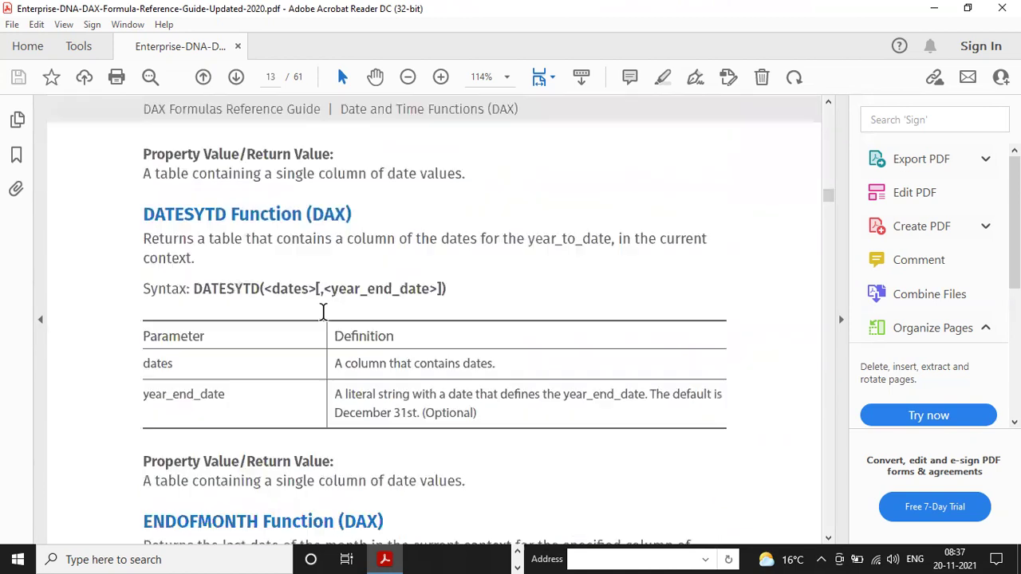
{"action": "scroll", "coordinate": [370, 385], "scroll_direction": "down", "scroll_amount": 12}
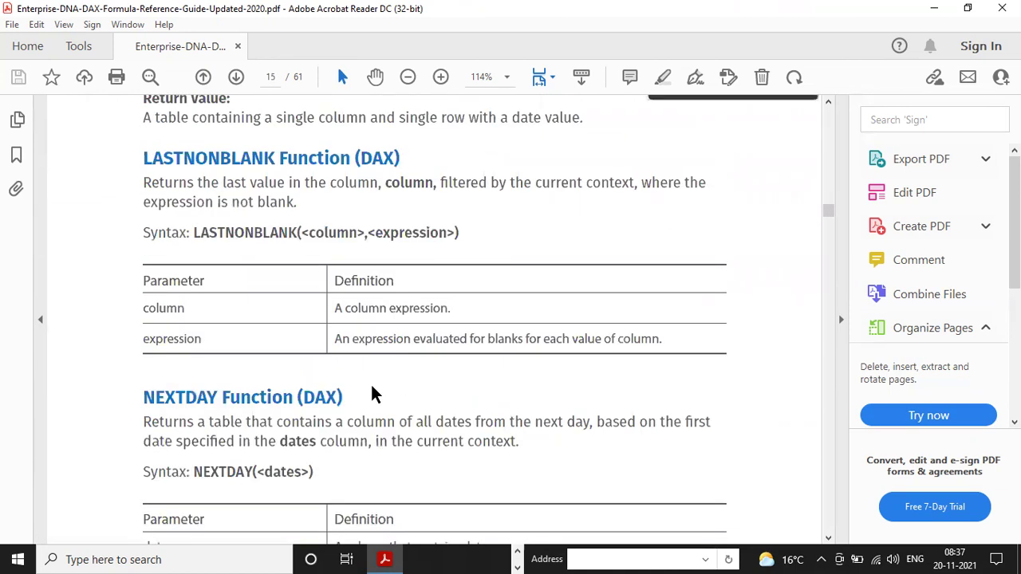
- Search the guide for "average" to reach the AVERAGE function entry
{"action": "key", "text": "ctrl+f"}
{"action": "scroll", "coordinate": [372, 389], "scroll_direction": "down", "scroll_amount": 10}
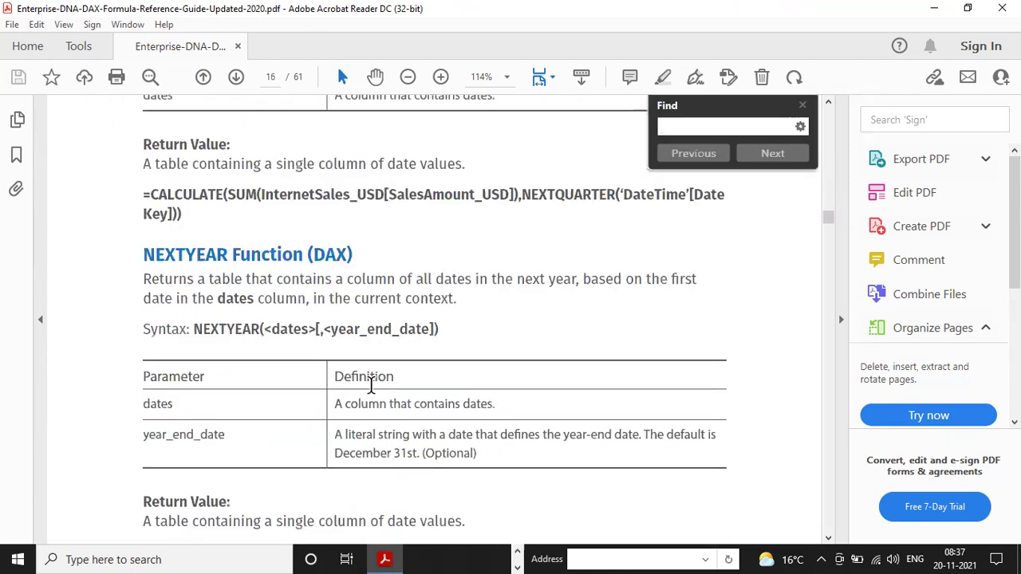
{"action": "scroll", "coordinate": [371, 385], "scroll_direction": "down", "scroll_amount": 8}
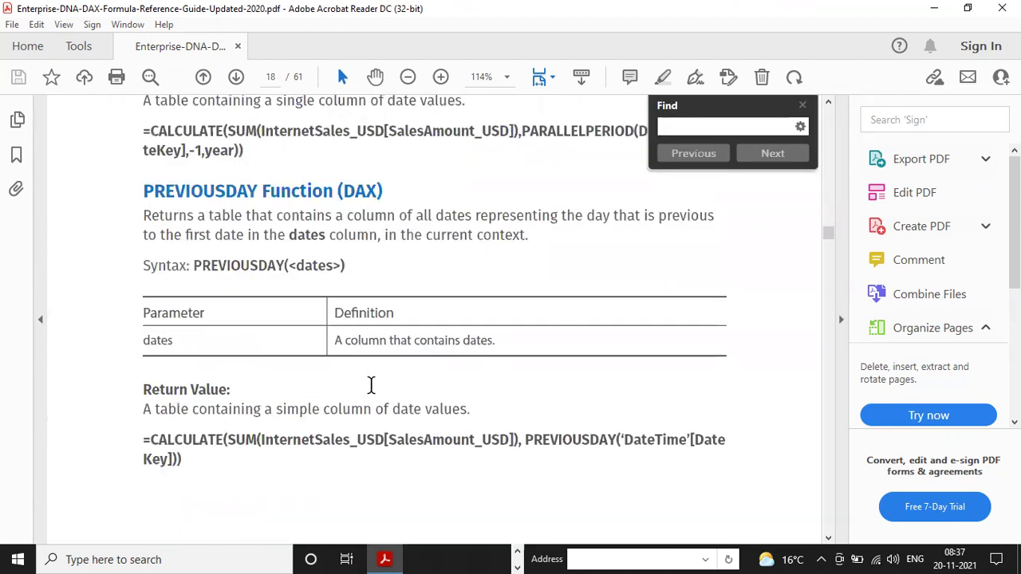
{"action": "type", "text": "ave"}
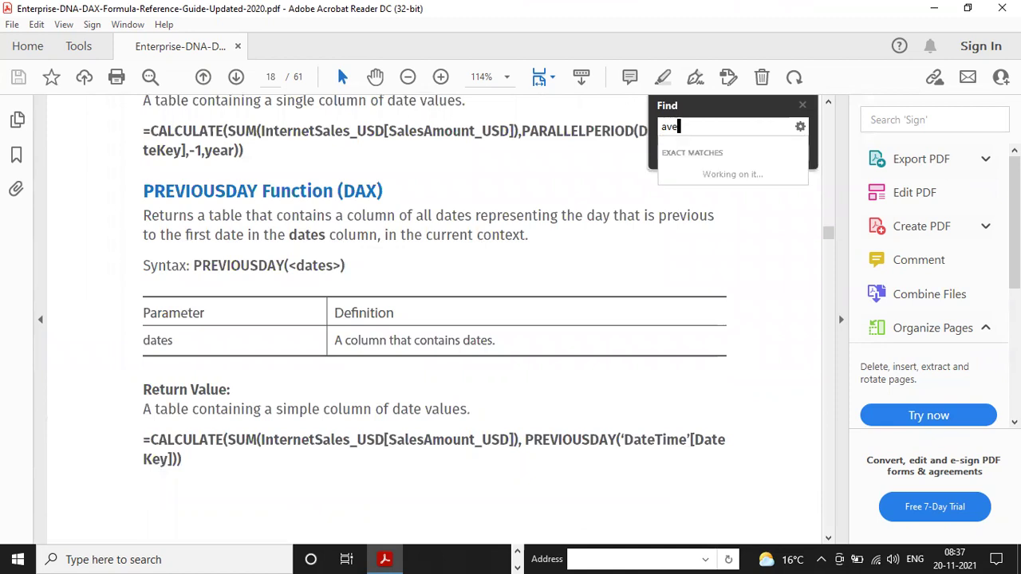
{"action": "type", "text": "rage"}
{"action": "key", "text": "Return"}
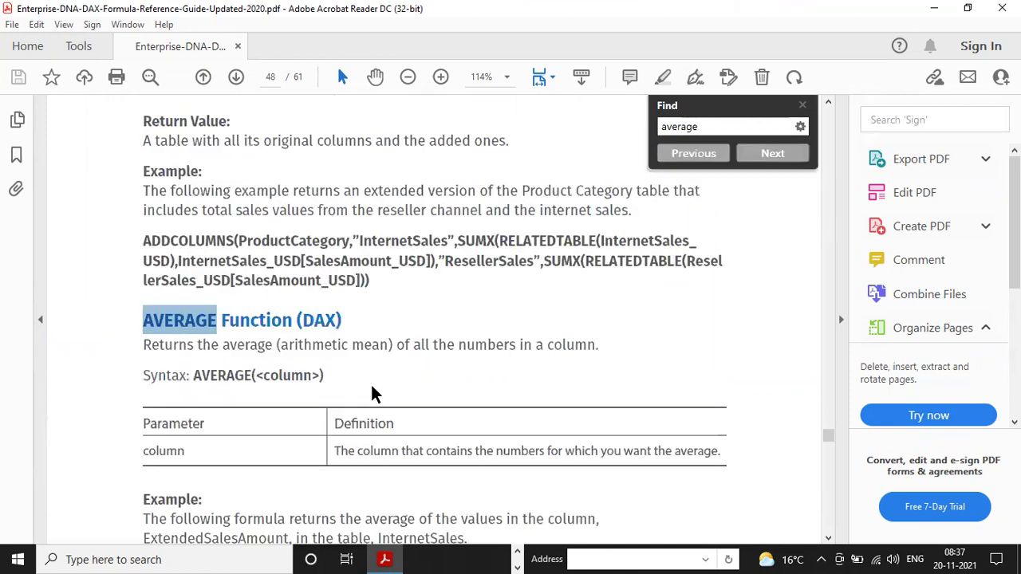
- Examine the AVERAGE function's example formula, marking its InternetSales table and ExtendedSalesAmount column arguments
{"action": "scroll", "coordinate": [285, 355], "scroll_direction": "down", "scroll_amount": 5}
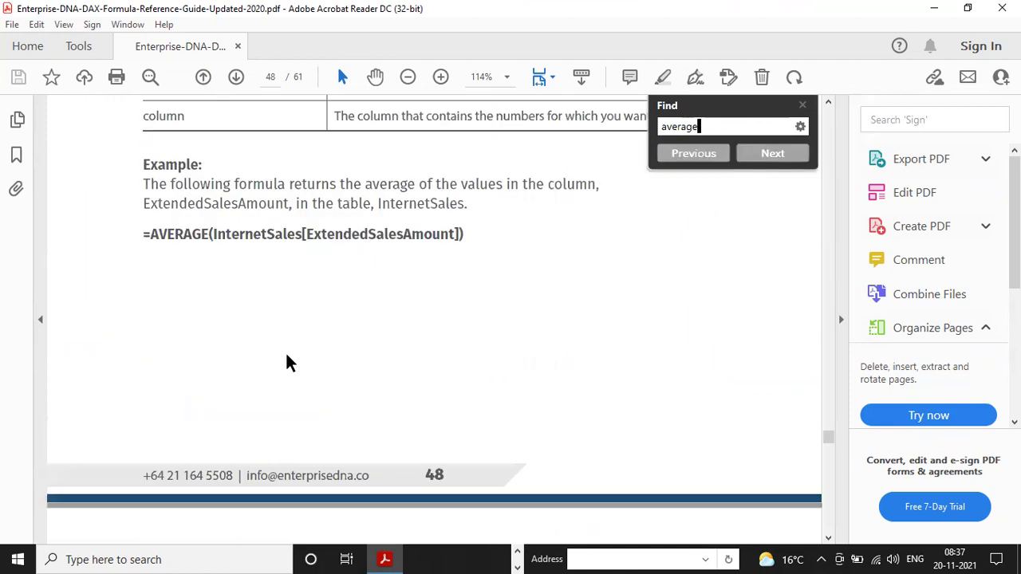
{"action": "scroll", "coordinate": [280, 303], "scroll_direction": "up", "scroll_amount": 3}
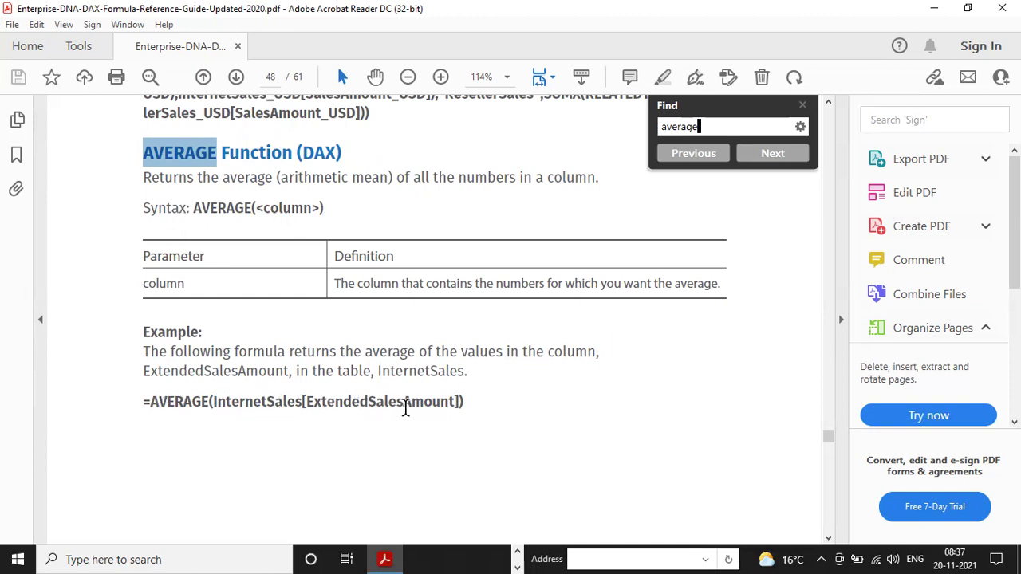
{"action": "left_click_drag", "start_coordinate": [303, 401], "coordinate": [213, 401]}
{"action": "left_click_drag", "start_coordinate": [307, 402], "coordinate": [463, 405]}
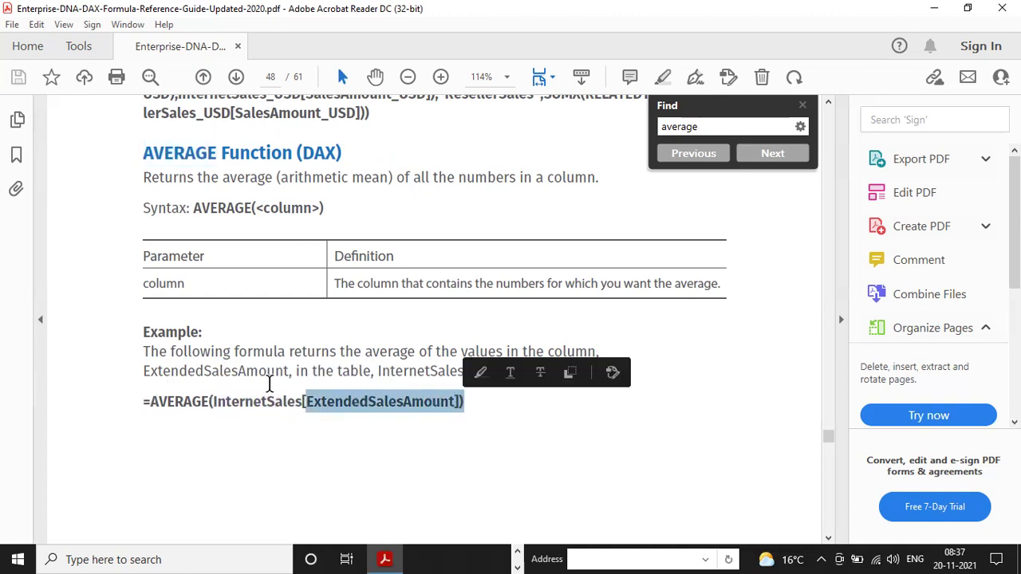
{"action": "left_click", "coordinate": [268, 377]}
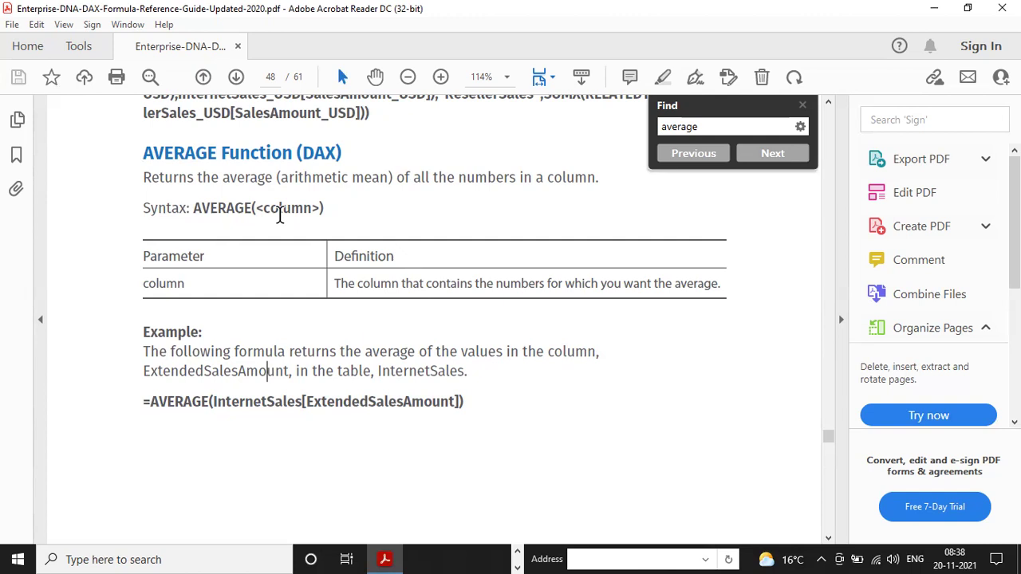
- Examine the ADDCOLUMNS example above the AVERAGE entry, marking its ProductCategory, InternetSales, RELATEDTABLE and ResellerSales parts in the formula
{"action": "scroll", "coordinate": [279, 215], "scroll_direction": "up", "scroll_amount": 3}
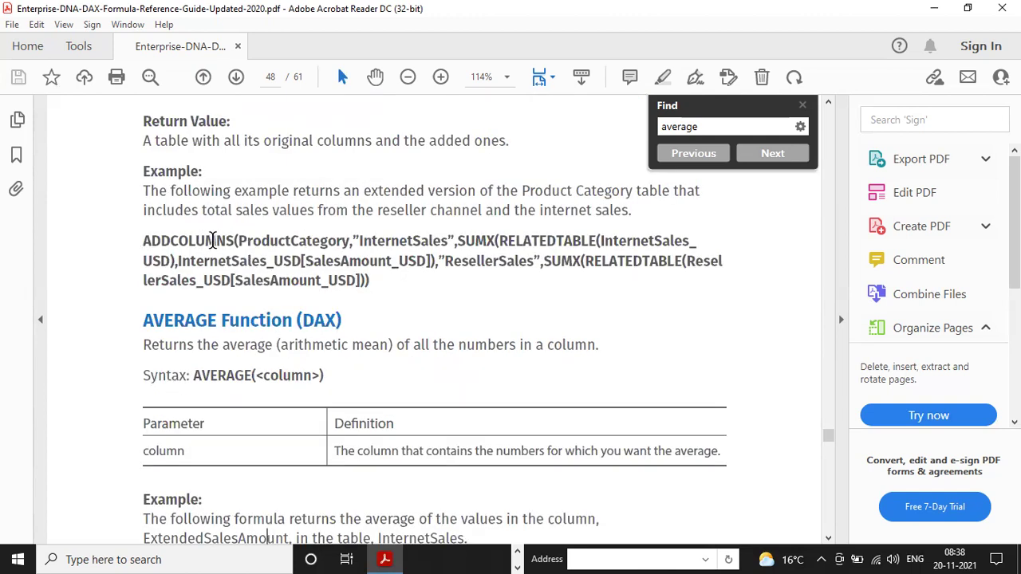
{"action": "scroll", "coordinate": [283, 254], "scroll_direction": "up", "scroll_amount": 3}
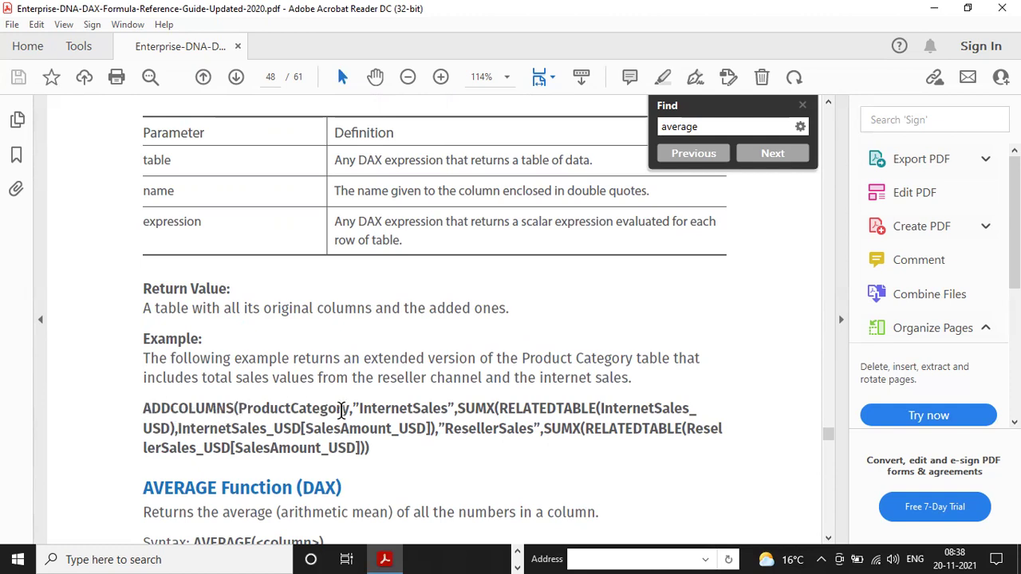
{"action": "left_click_drag", "start_coordinate": [350, 408], "coordinate": [239, 407]}
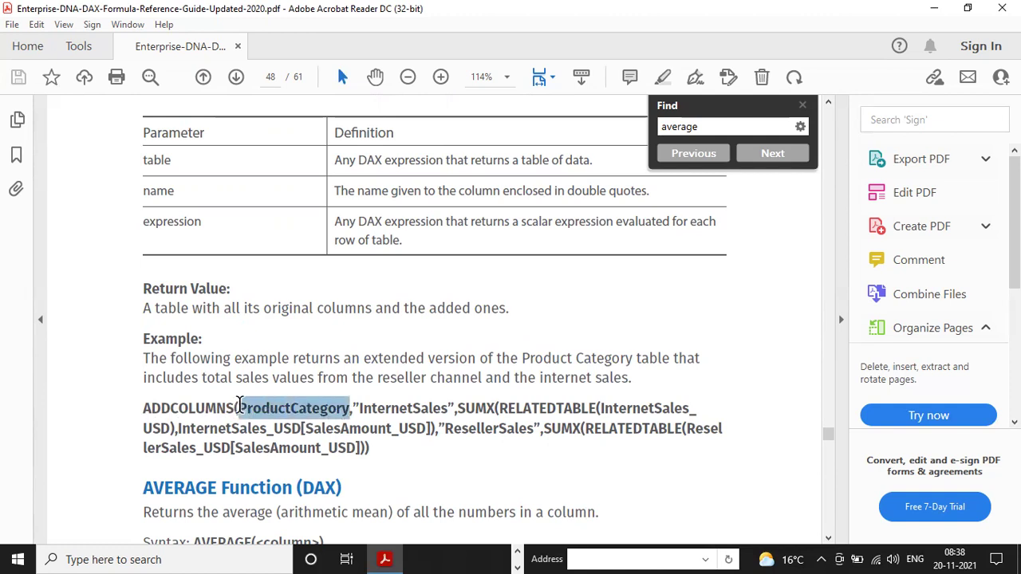
{"action": "left_click_drag", "start_coordinate": [360, 408], "coordinate": [448, 412]}
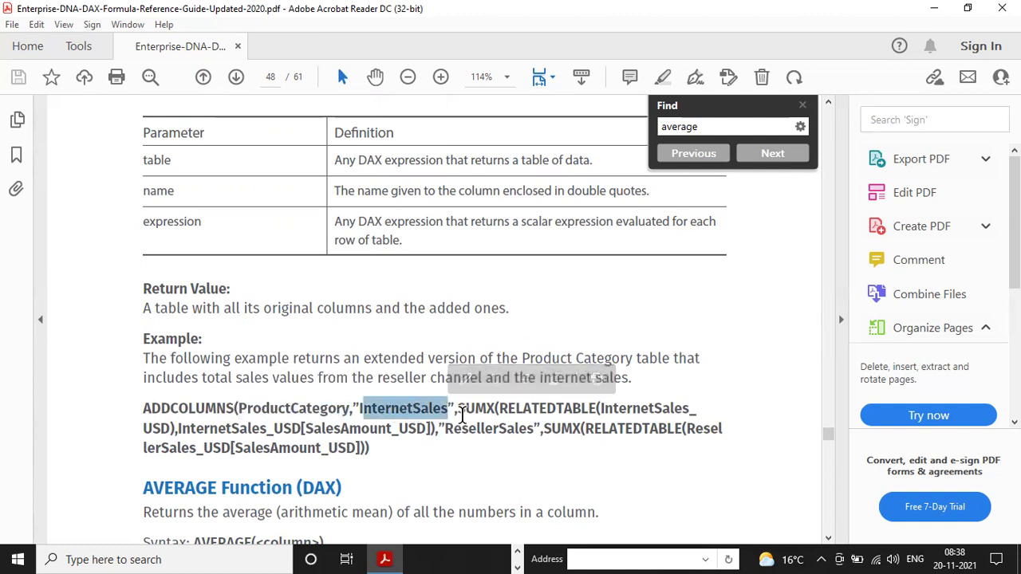
{"action": "left_click", "coordinate": [461, 415]}
{"action": "left_click_drag", "start_coordinate": [466, 415], "coordinate": [489, 416]}
{"action": "left_click", "coordinate": [489, 413]}
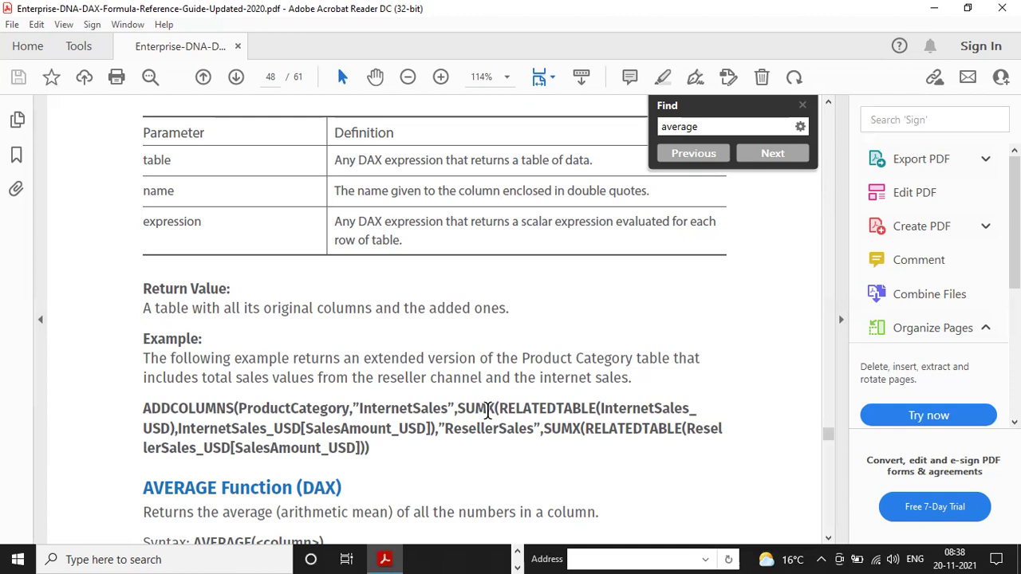
{"action": "mouse_move", "coordinate": [466, 409]}
{"action": "left_mouse_down"}
{"action": "mouse_move", "coordinate": [505, 422]}
{"action": "mouse_move", "coordinate": [594, 415]}
{"action": "left_mouse_up"}
{"action": "left_click", "coordinate": [515, 412]}
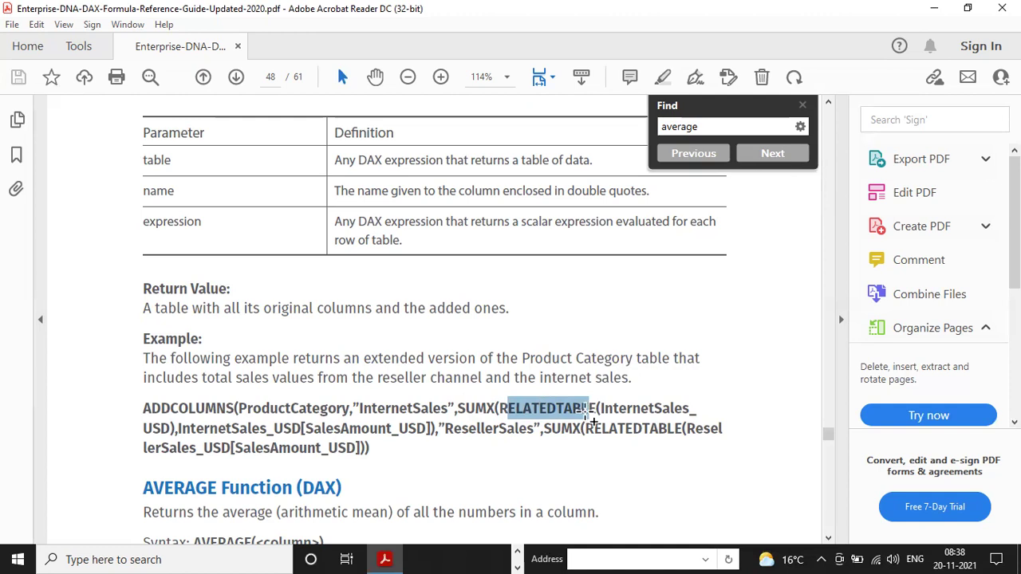
{"action": "left_click", "coordinate": [532, 413]}
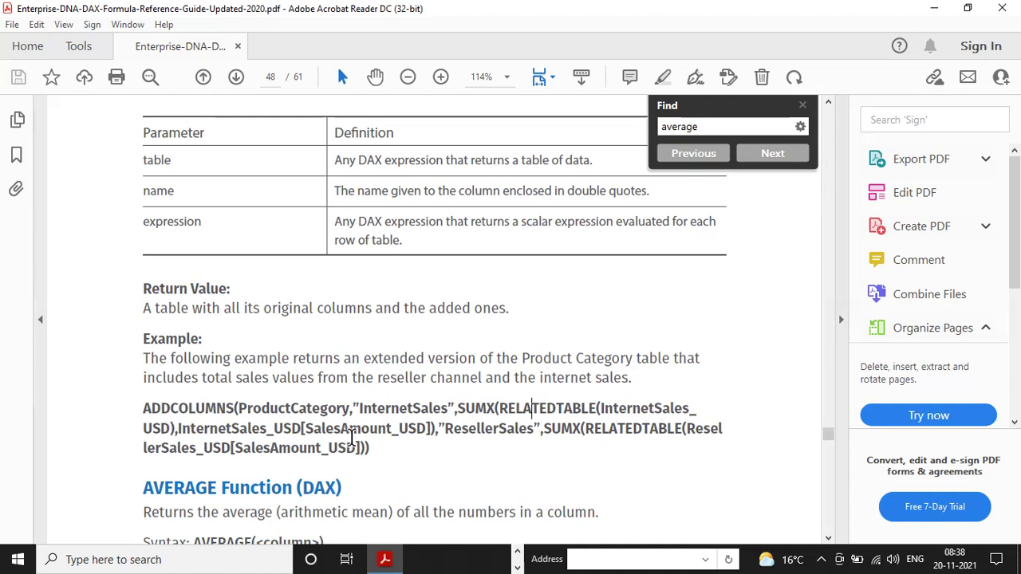
{"action": "left_click_drag", "start_coordinate": [444, 433], "coordinate": [536, 438]}
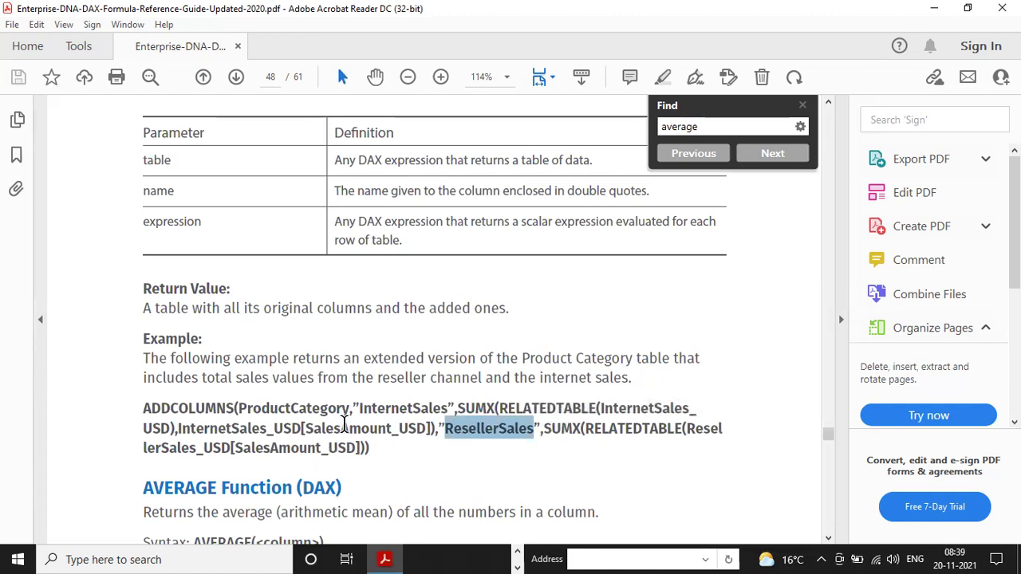
{"action": "left_click_drag", "start_coordinate": [352, 408], "coordinate": [447, 410]}
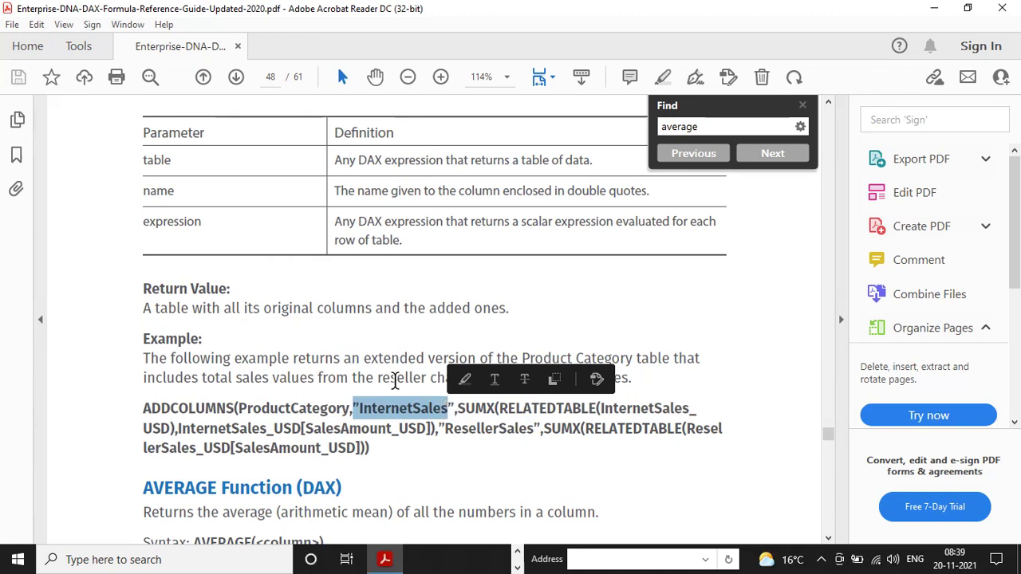
- Review the AVERAGEX example, marking the function name, and continue through the COUNT and COUNTAX entries
{"action": "scroll", "coordinate": [394, 379], "scroll_direction": "down", "scroll_amount": 10}
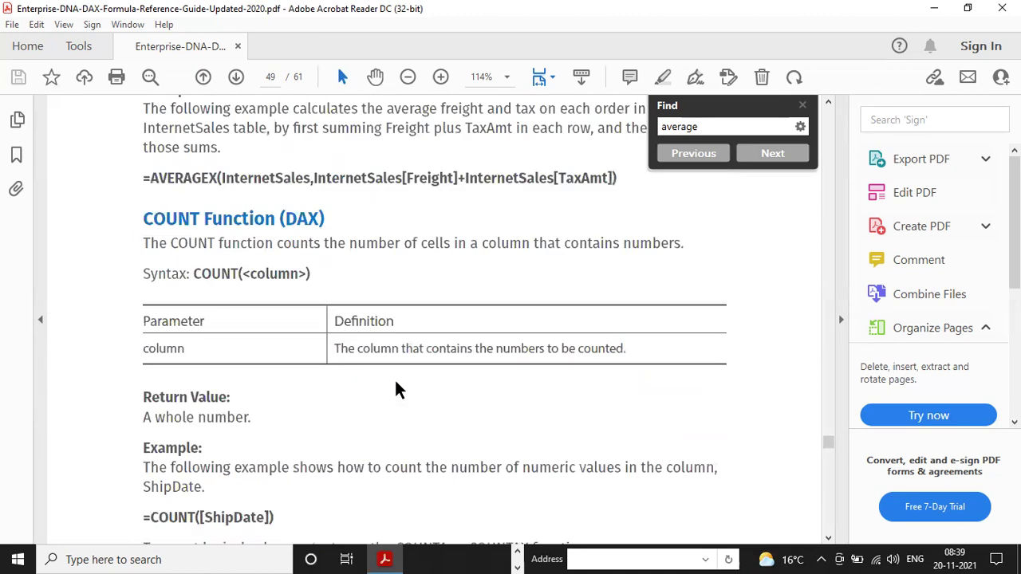
{"action": "left_click_drag", "start_coordinate": [218, 180], "coordinate": [149, 179]}
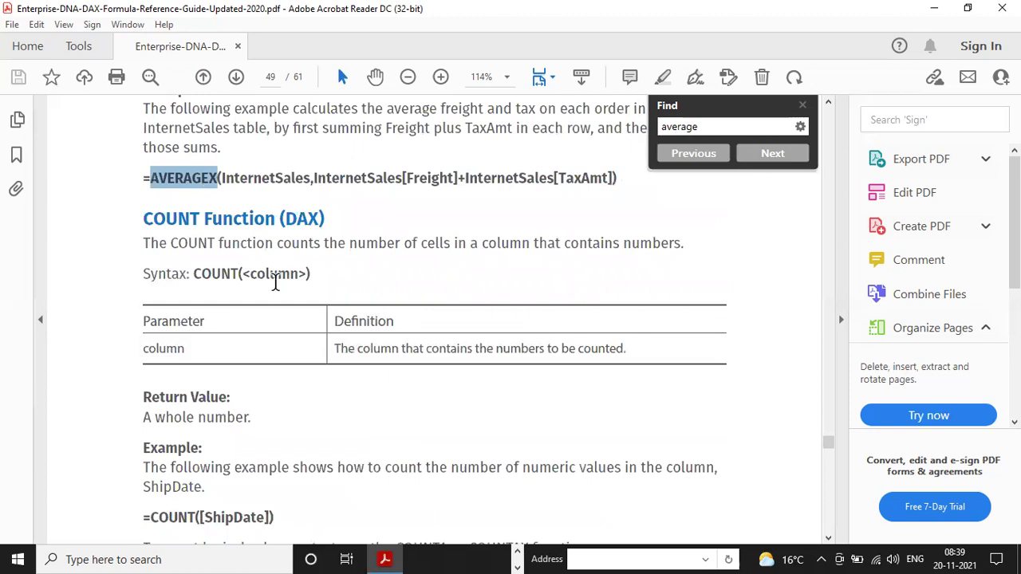
{"action": "scroll", "coordinate": [278, 284], "scroll_direction": "down", "scroll_amount": 5}
{"action": "scroll", "coordinate": [280, 288], "scroll_direction": "down", "scroll_amount": 5}
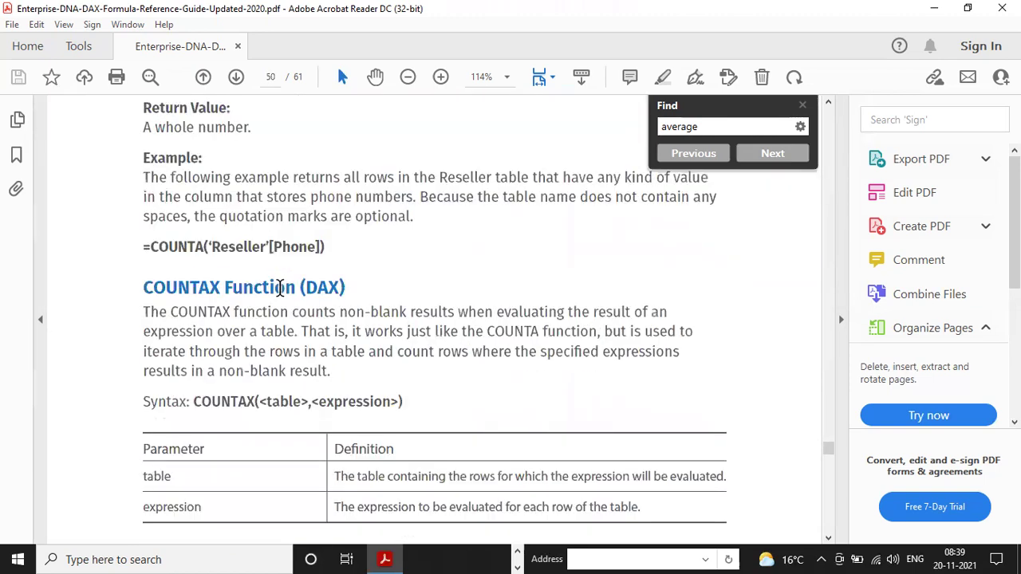
{"action": "scroll", "coordinate": [279, 288], "scroll_direction": "down", "scroll_amount": 5}
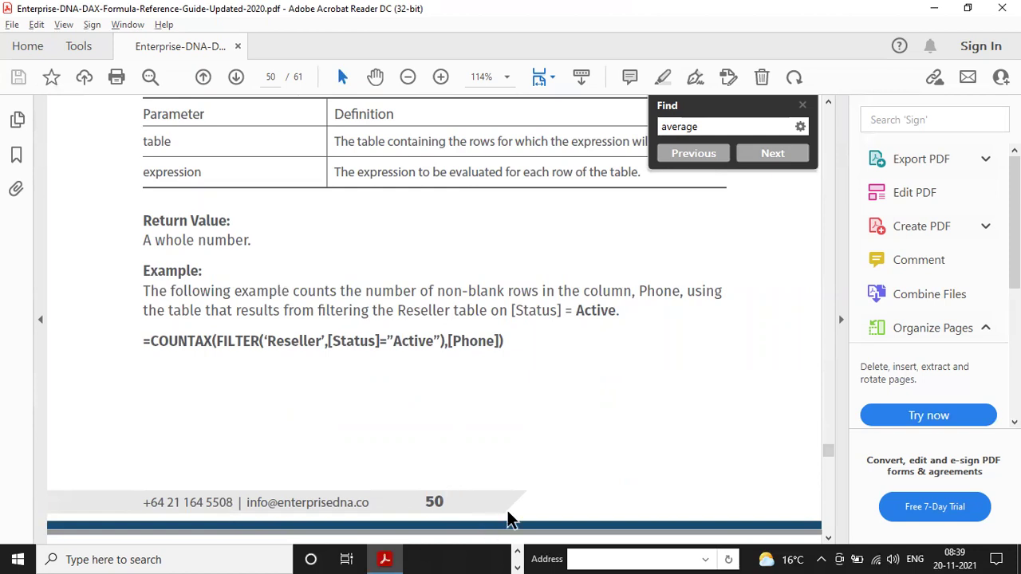
- Switch back to the Power BI report and look through the measures listed in the Key Measure table
{"action": "key", "text": "alt+Tab"}
{"action": "key", "text": "Tab"}
{"action": "key", "text": "Tab"}
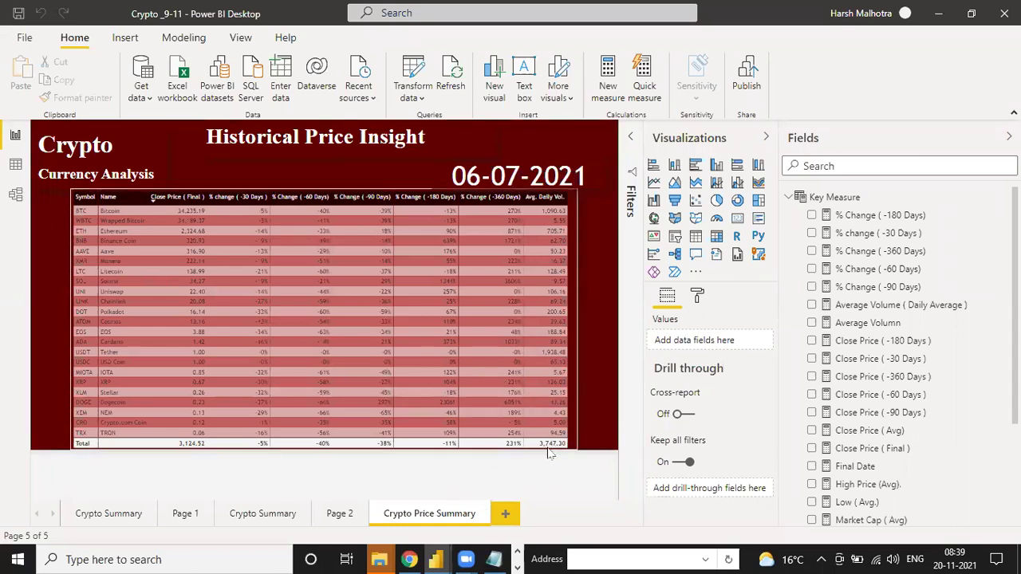
{"action": "scroll", "coordinate": [905, 351], "scroll_direction": "down", "scroll_amount": 3}
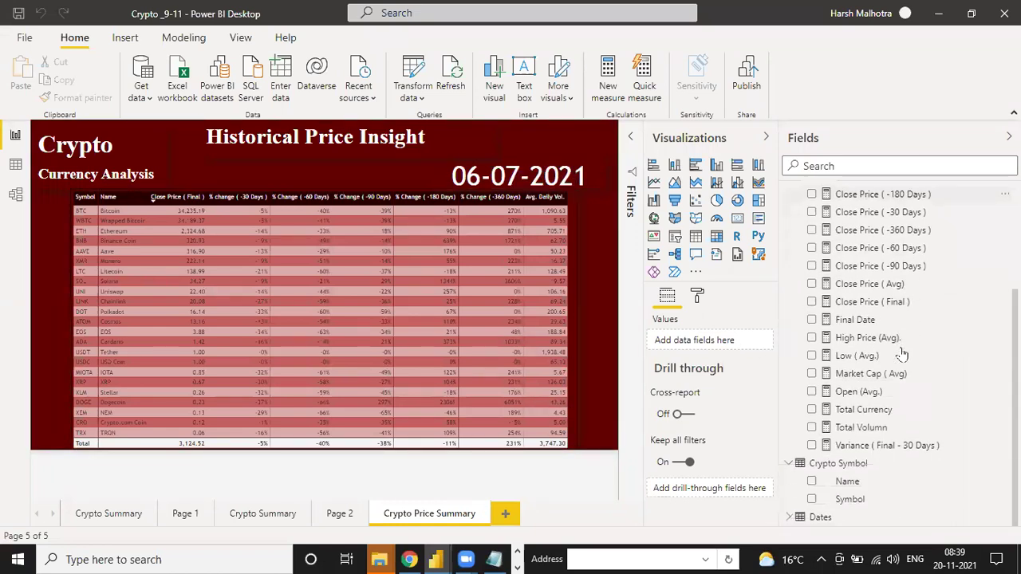
{"action": "scroll", "coordinate": [893, 337], "scroll_direction": "up", "scroll_amount": 3}
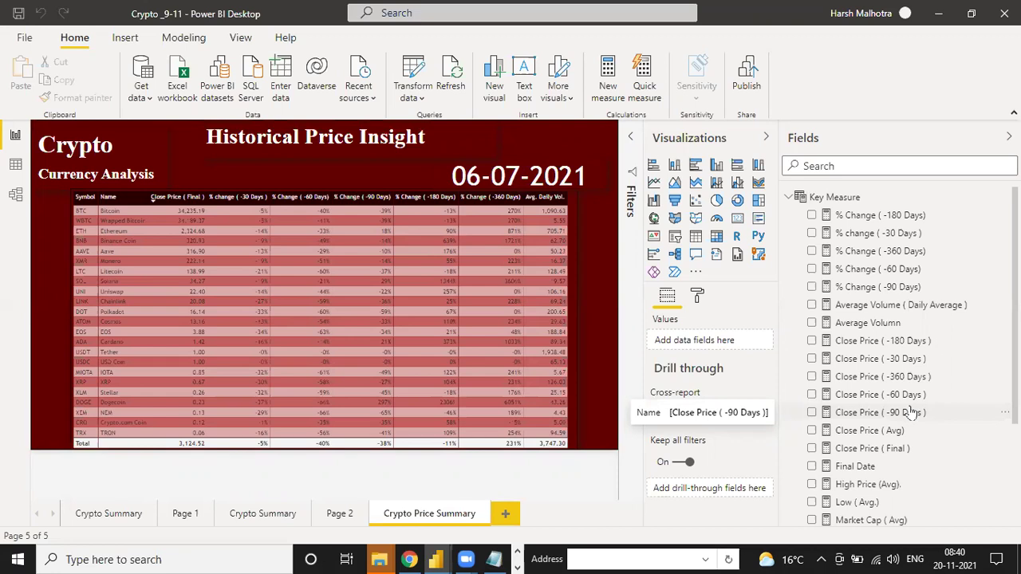
{"action": "scroll", "coordinate": [881, 412], "scroll_direction": "down", "scroll_amount": 2}
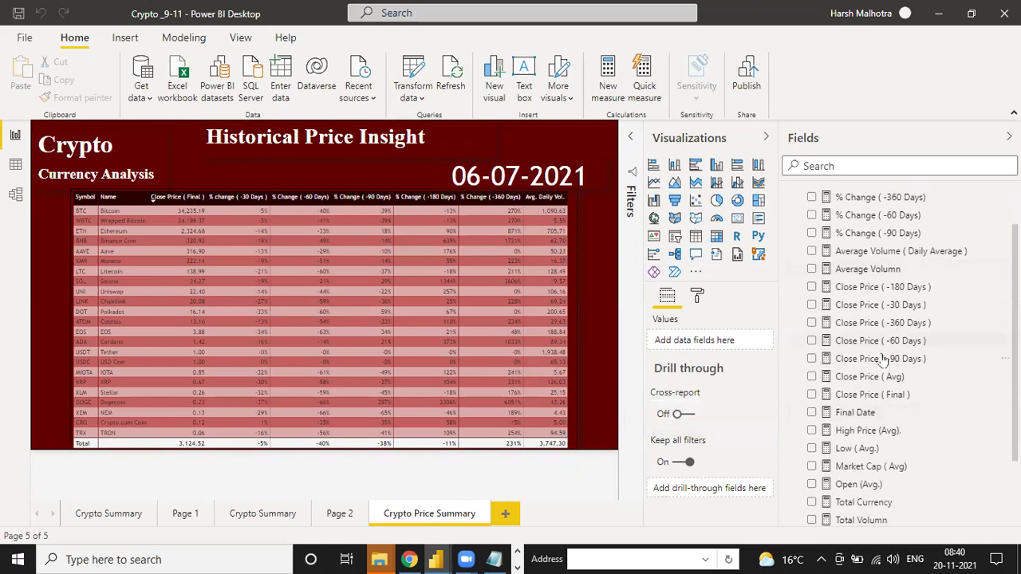
{"action": "scroll", "coordinate": [883, 351], "scroll_direction": "down", "scroll_amount": 2}
{"action": "scroll", "coordinate": [883, 352], "scroll_direction": "down", "scroll_amount": 1}
{"action": "scroll", "coordinate": [848, 356], "scroll_direction": "up", "scroll_amount": 5}
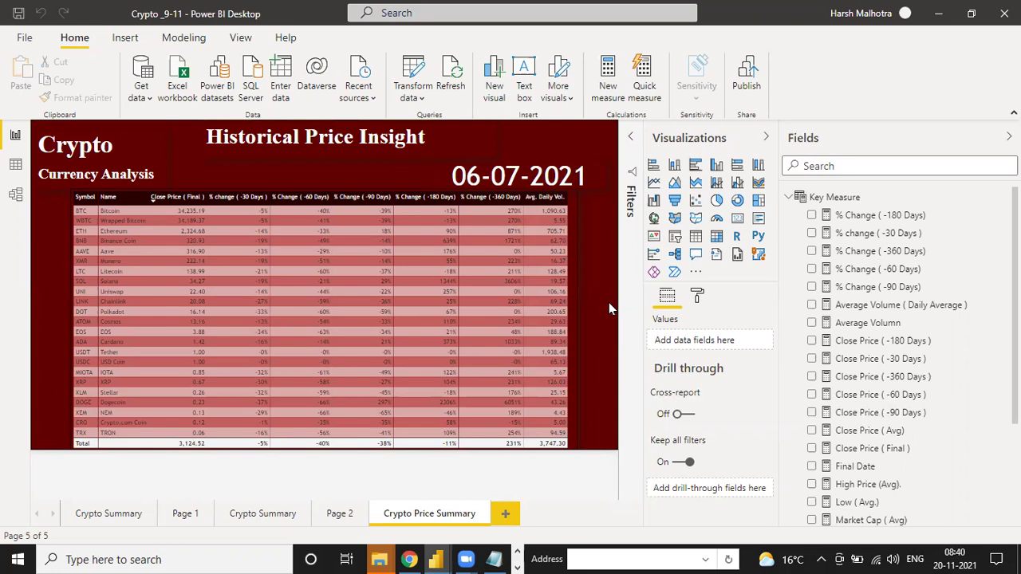
- Bring up the Crypto Price Insight report and look it over for comparison
{"action": "mouse_move", "coordinate": [435, 559]}
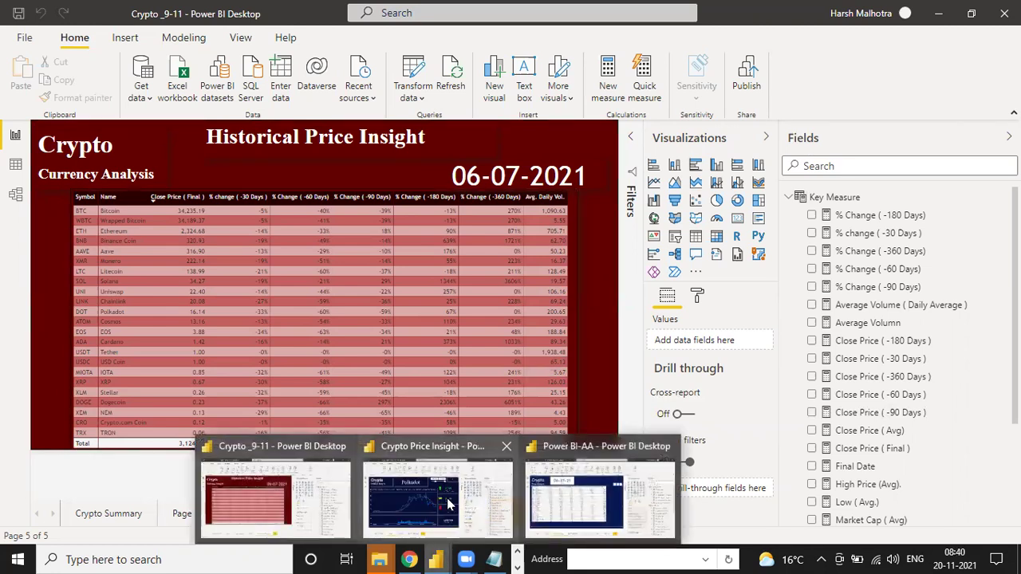
{"action": "left_click", "coordinate": [449, 504]}
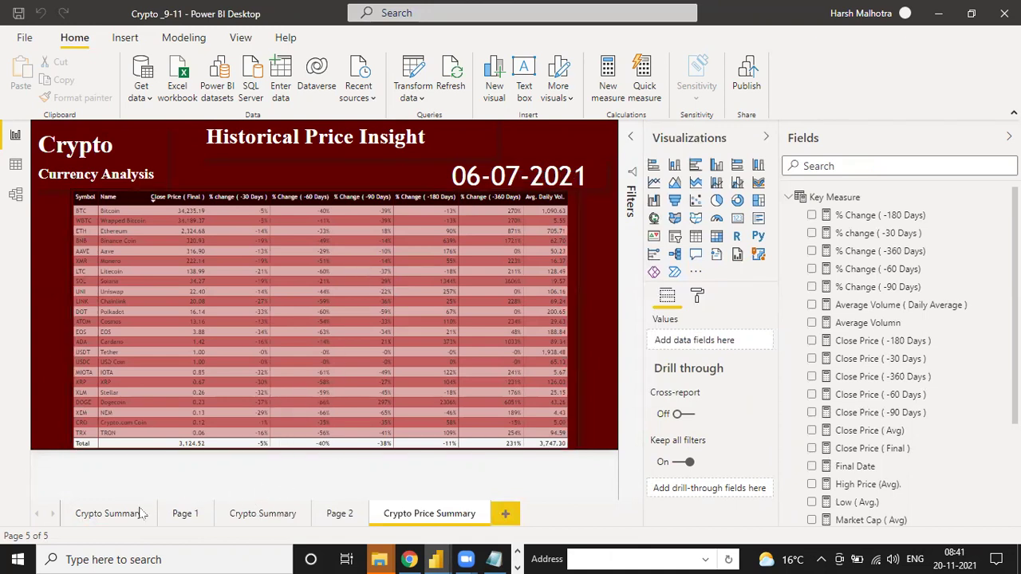
- Hide the Crypto Summary page with the implicit and explicit measures, Page 1 and Page 2 from the report
{"action": "left_click", "coordinate": [109, 514]}
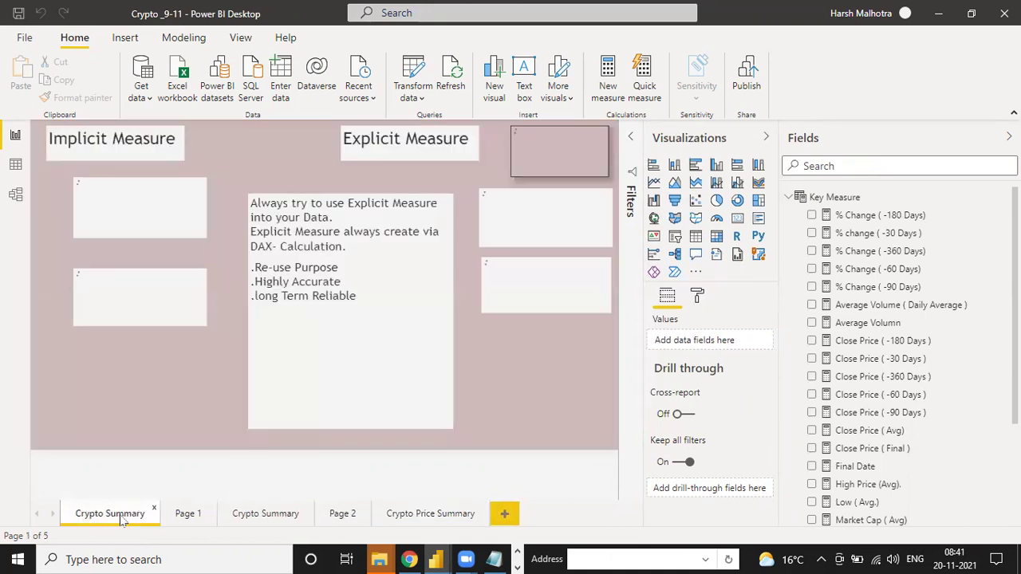
{"action": "right_click", "coordinate": [122, 517]}
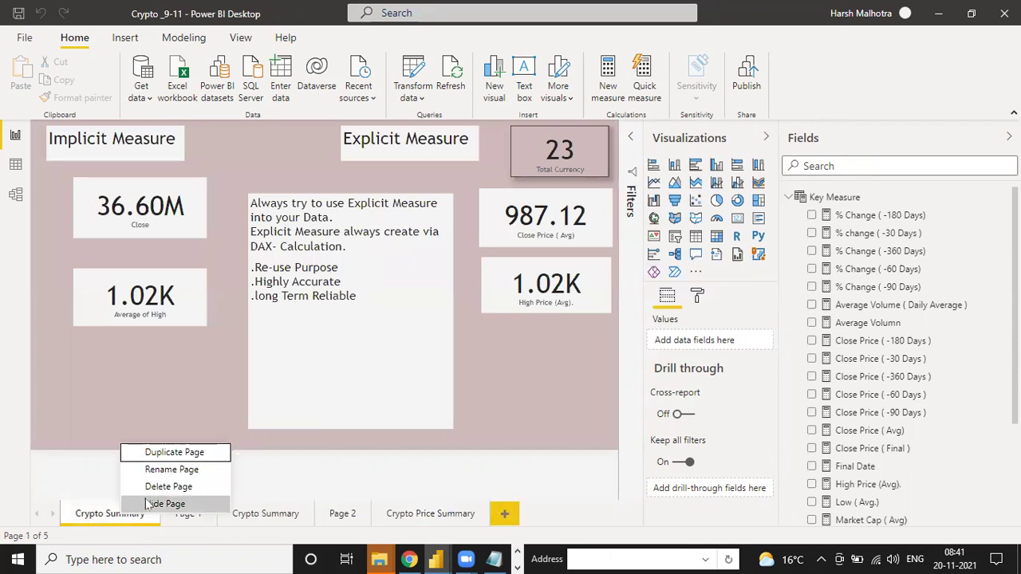
{"action": "key", "text": "Escape"}
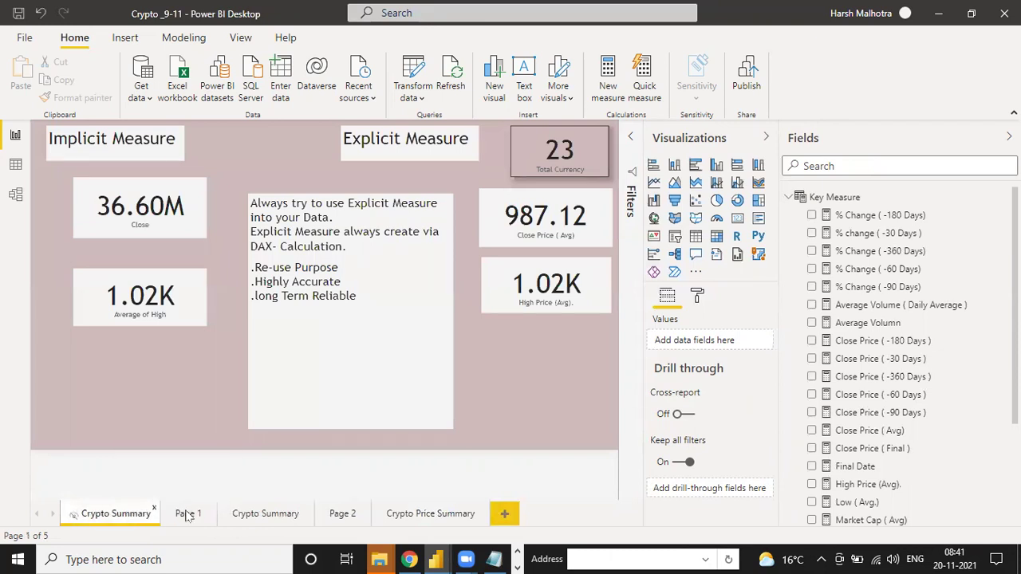
{"action": "left_click", "coordinate": [192, 517]}
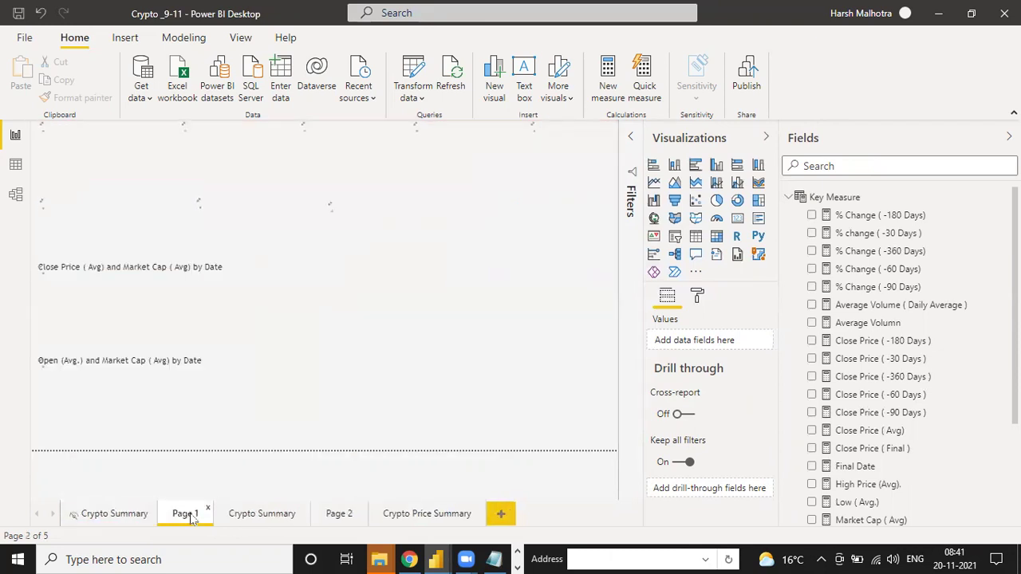
{"action": "right_click", "coordinate": [197, 511]}
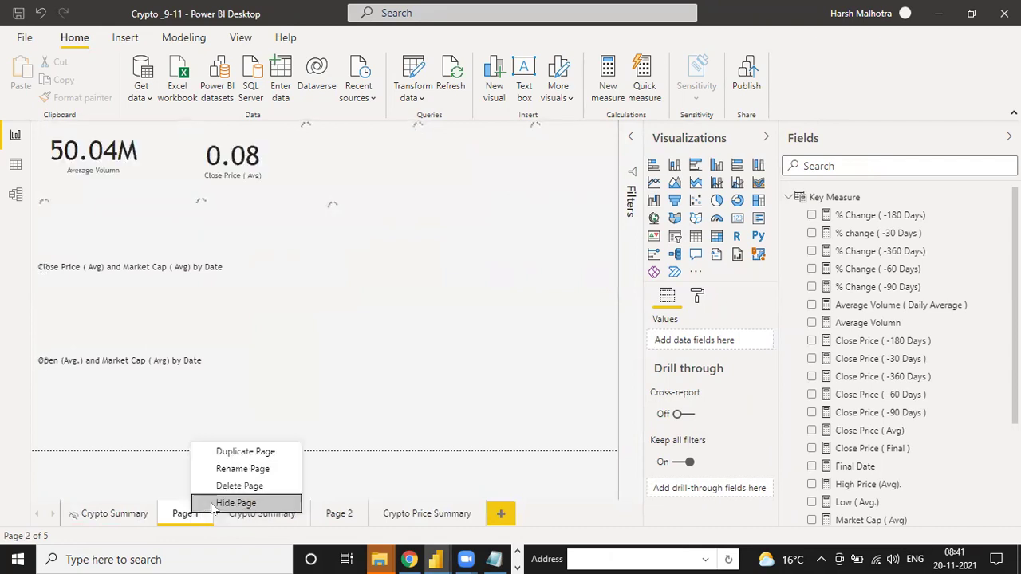
{"action": "key", "text": "Escape"}
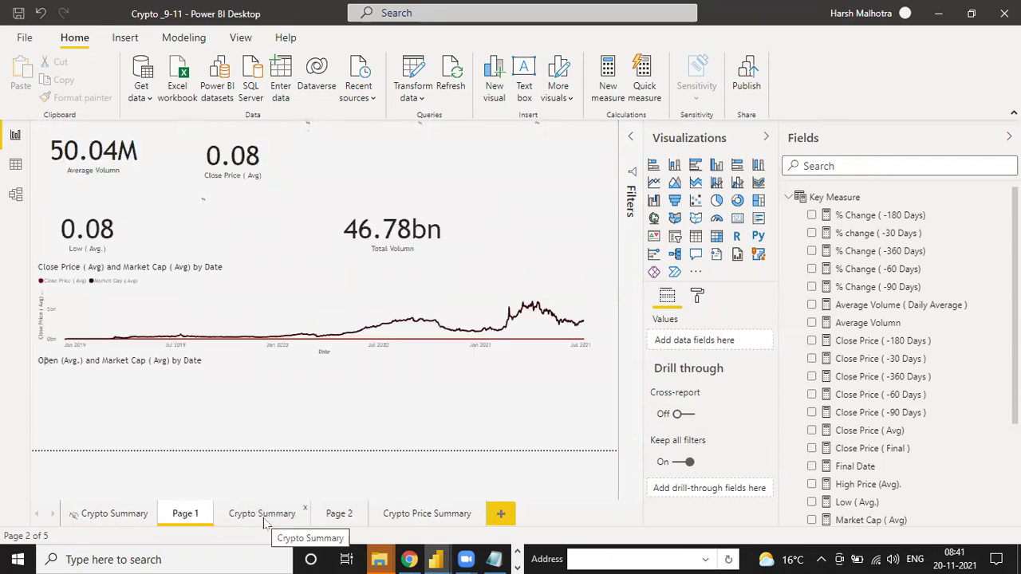
{"action": "left_click", "coordinate": [263, 514]}
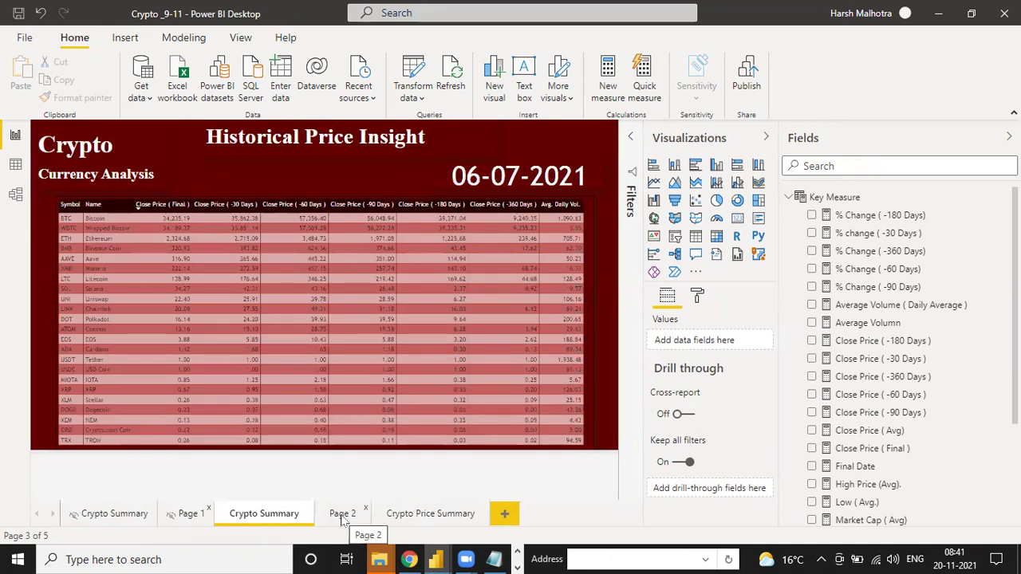
{"action": "left_click", "coordinate": [342, 515]}
{"action": "right_click", "coordinate": [342, 517]}
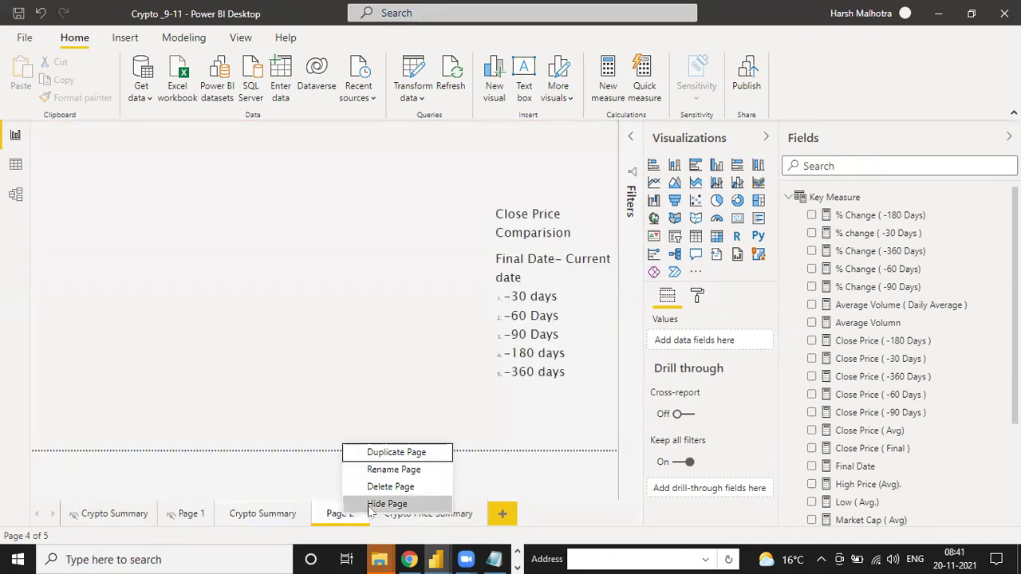
{"action": "left_click", "coordinate": [372, 504]}
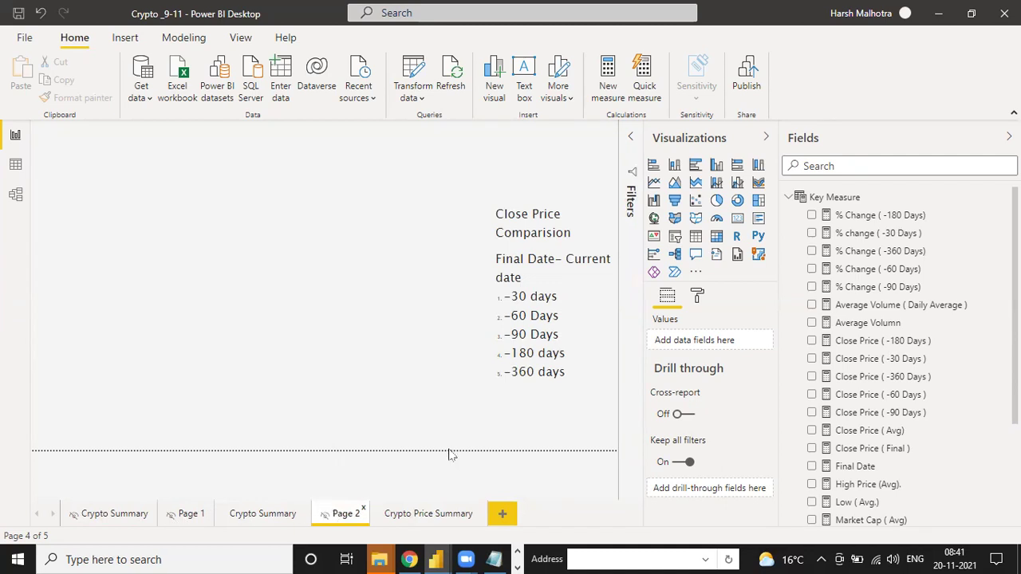
- Collapse the Visualizations pane on the Crypto Price Summary page and check the unhidden Crypto Summary page
{"action": "left_click", "coordinate": [441, 520]}
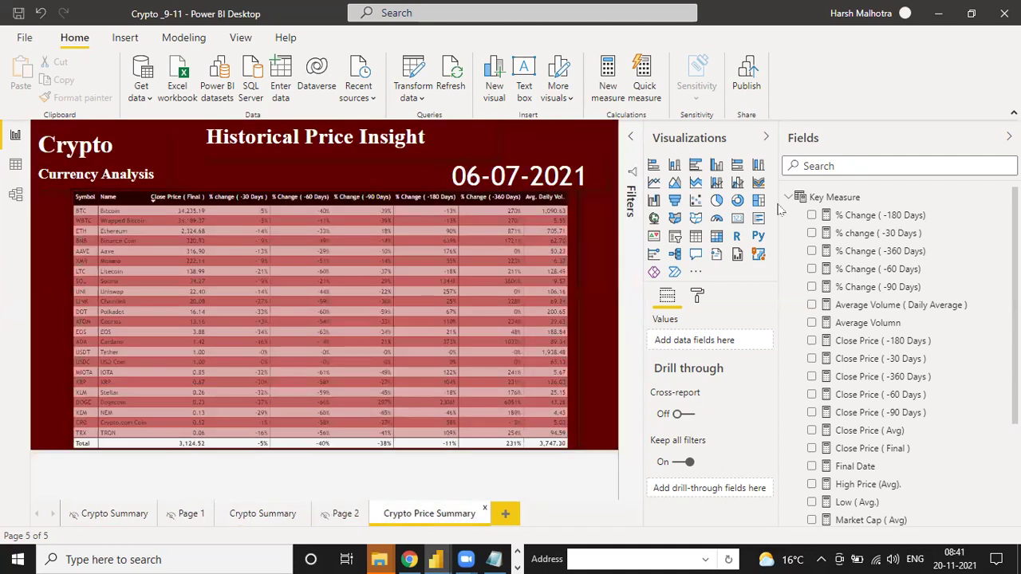
{"action": "left_click", "coordinate": [766, 139]}
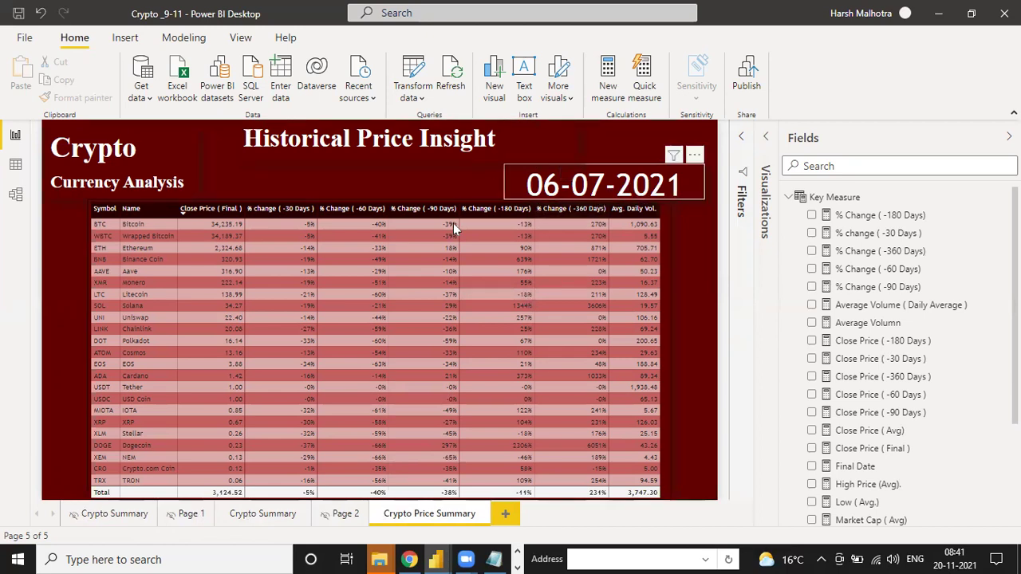
{"action": "left_click", "coordinate": [272, 515]}
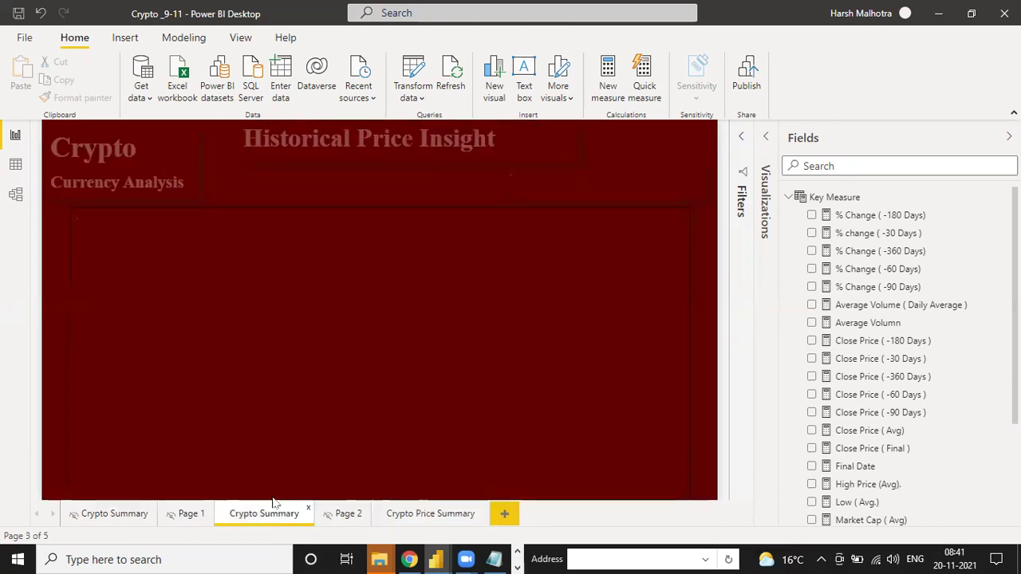
{"action": "left_click", "coordinate": [459, 515]}
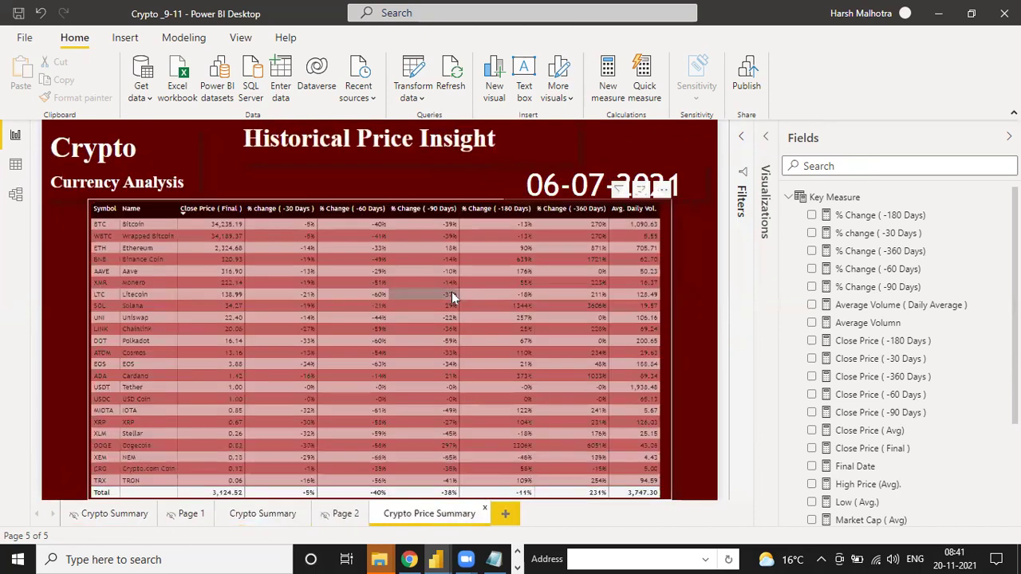
- Save the changes and publish the report to My workspace
{"action": "left_click", "coordinate": [743, 76]}
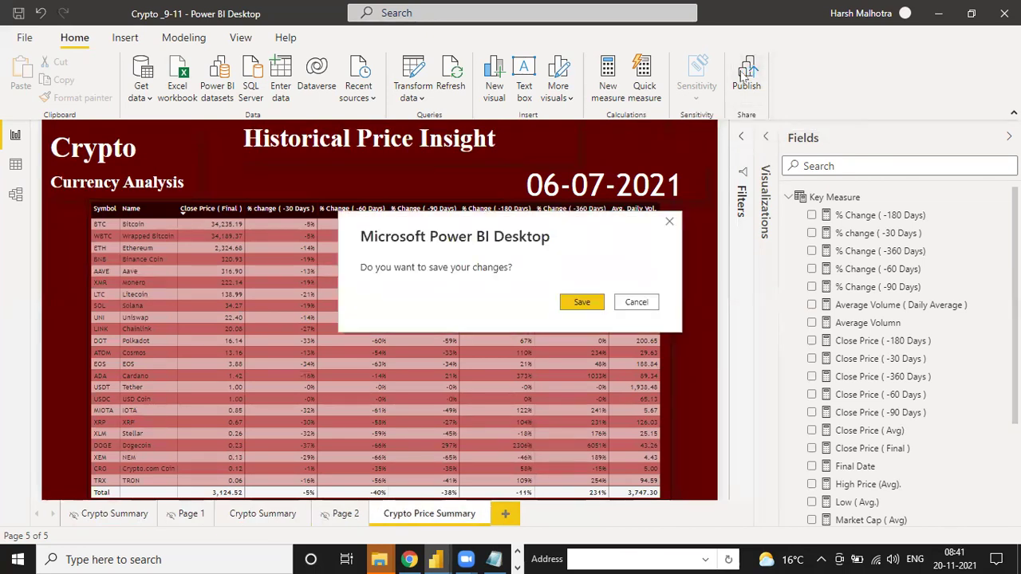
{"action": "left_click", "coordinate": [596, 302]}
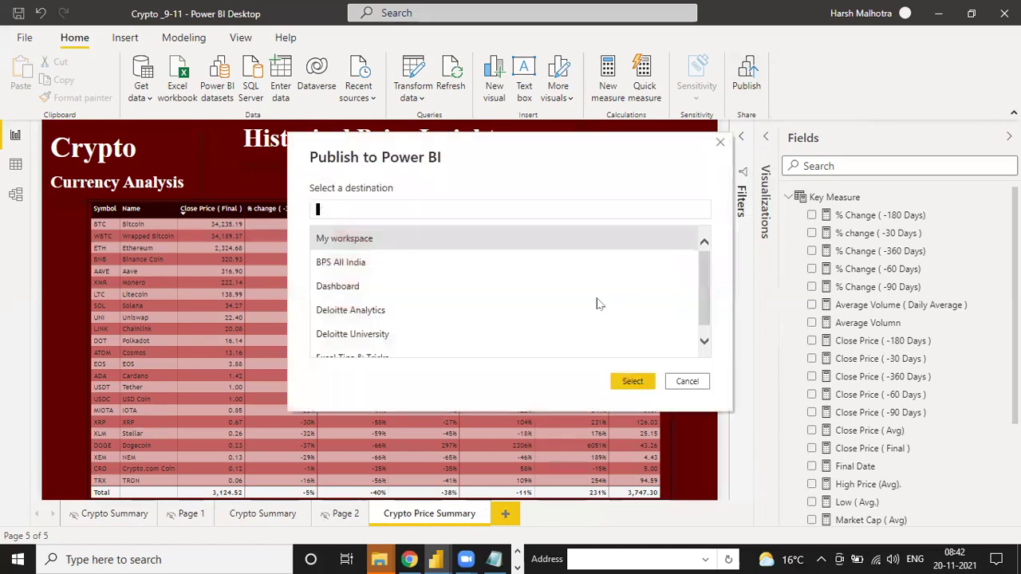
{"action": "double_click", "coordinate": [449, 243]}
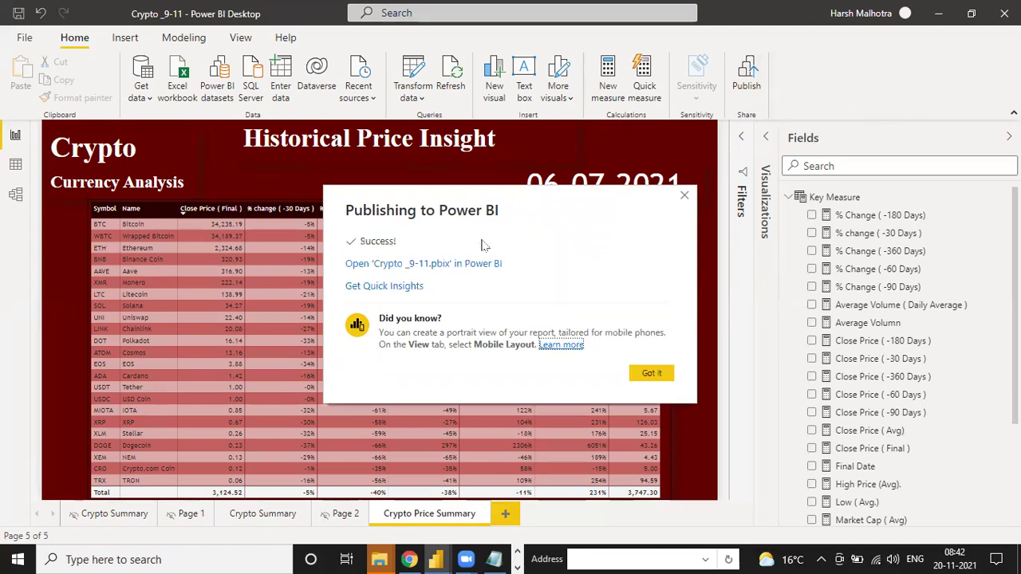
{"action": "left_click", "coordinate": [649, 372]}
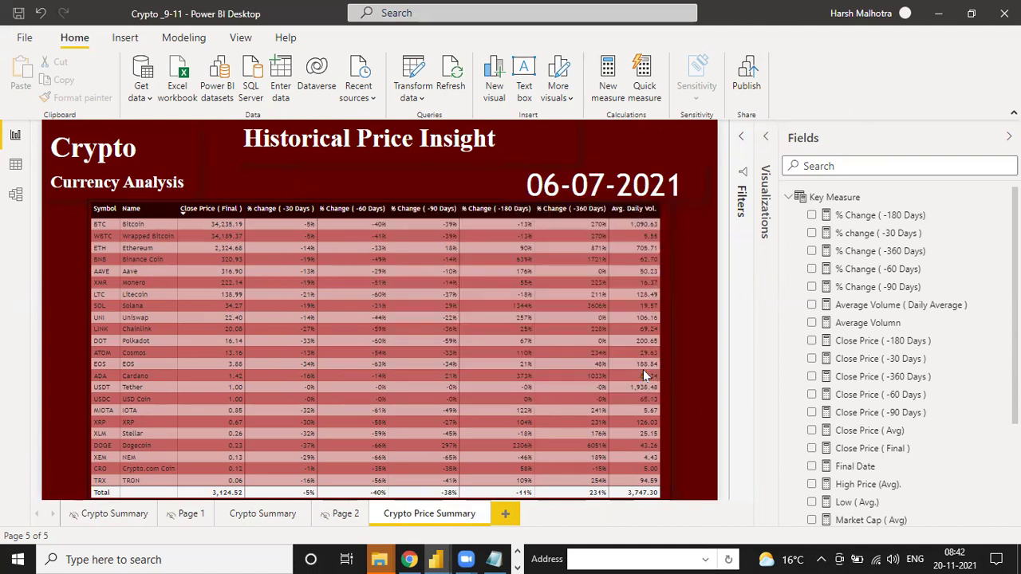
- Look through My workspace in the Power BI service in Chrome for the published report, and return to Power BI Desktop
{"action": "left_click", "coordinate": [409, 559]}
{"action": "left_click", "coordinate": [225, 43]}
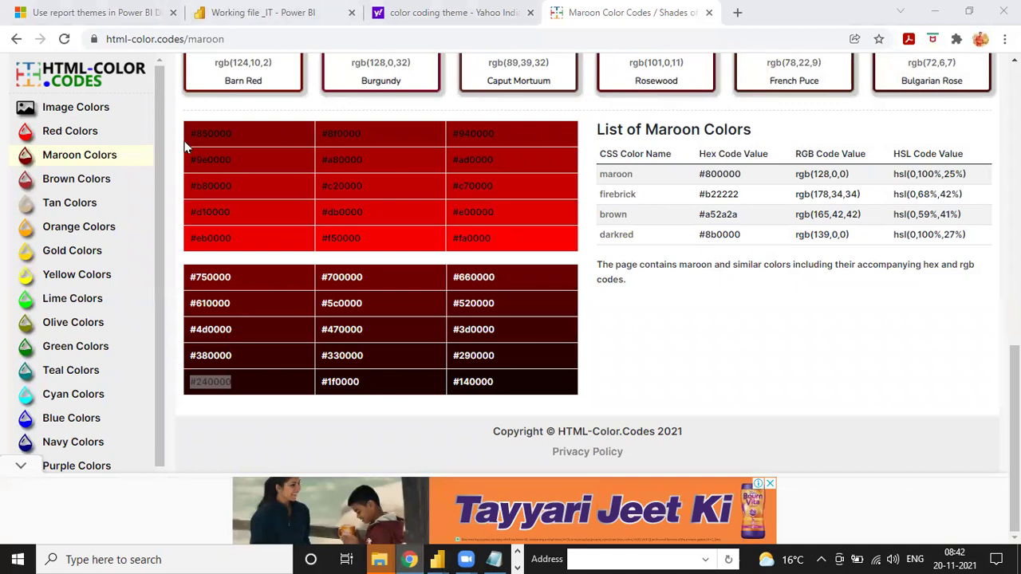
{"action": "left_click", "coordinate": [239, 13]}
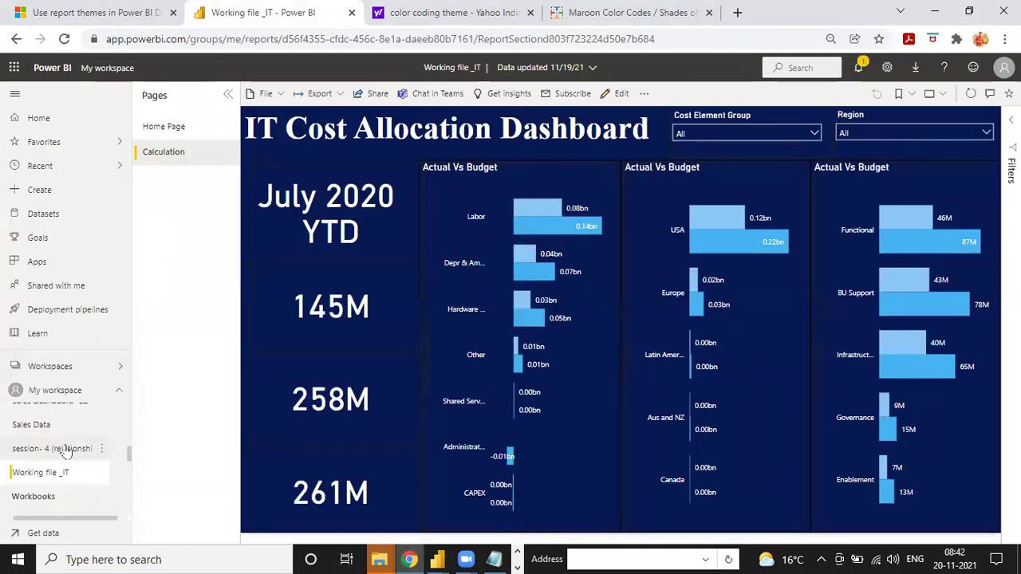
{"action": "scroll", "coordinate": [67, 452], "scroll_direction": "up", "scroll_amount": 5}
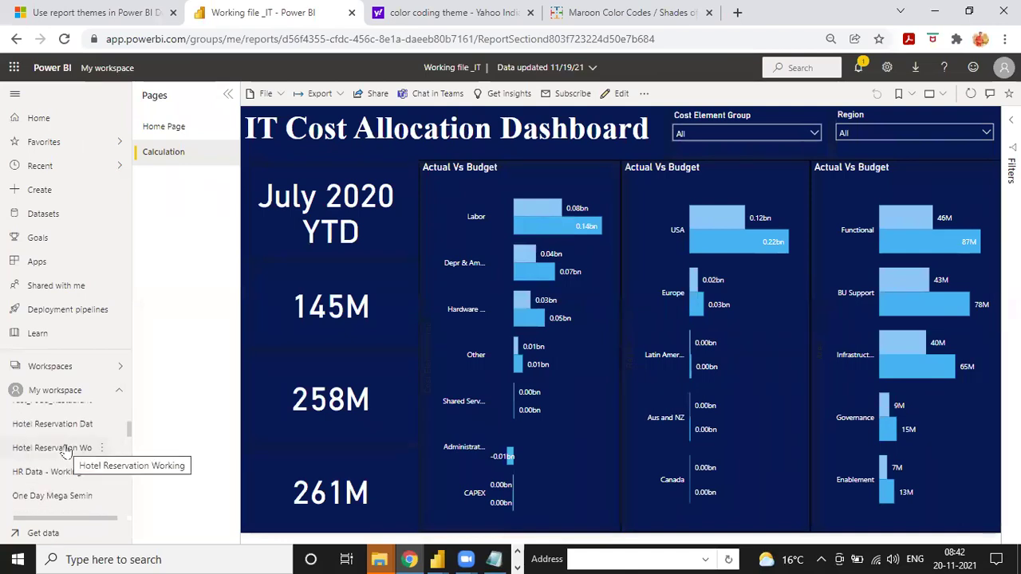
{"action": "scroll", "coordinate": [66, 452], "scroll_direction": "up", "scroll_amount": 2}
{"action": "left_click", "coordinate": [431, 553]}
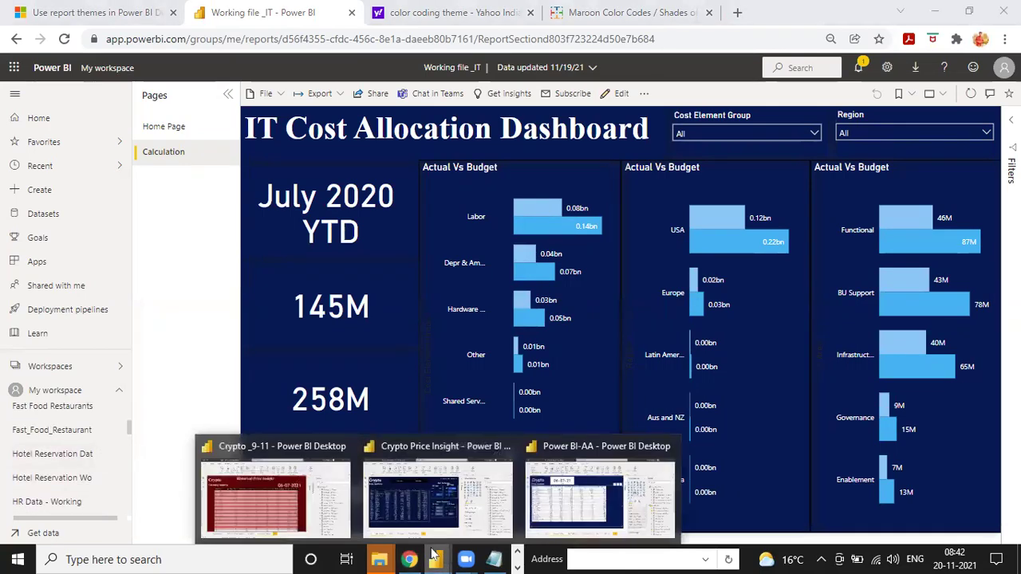
{"action": "left_click", "coordinate": [271, 495]}
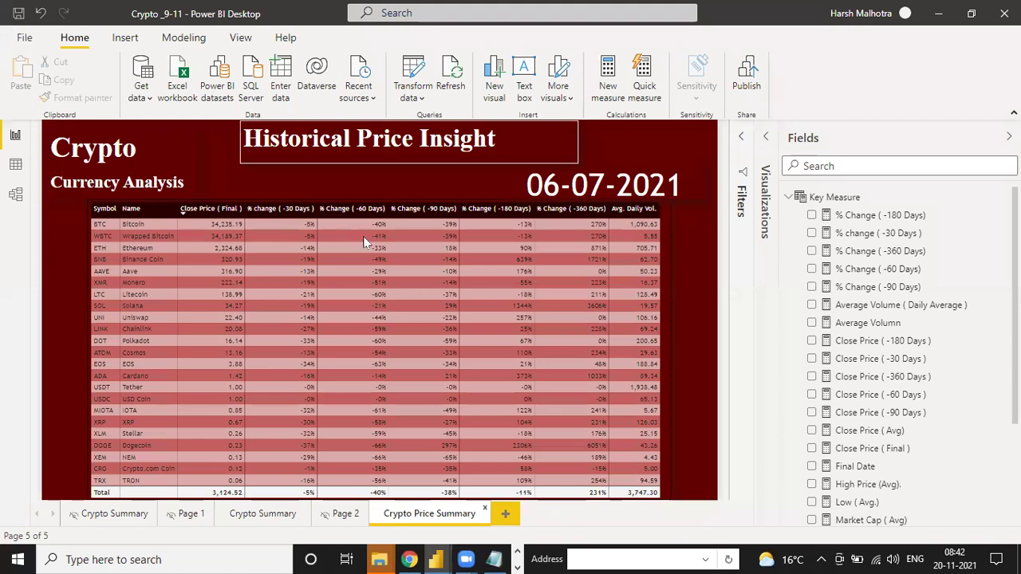
- Switch to the Power BI service, open the published Crypto _9-11 report and view its Crypto Summary and Crypto Price Summary pages
{"action": "key", "text": "alt+Tab"}
{"action": "scroll", "coordinate": [75, 455], "scroll_direction": "down", "scroll_amount": 5}
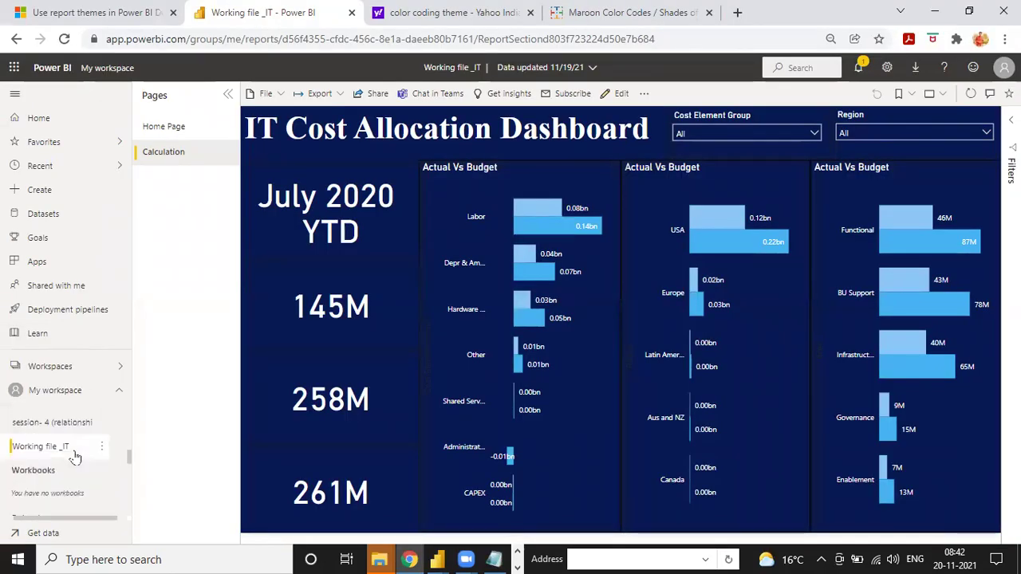
{"action": "scroll", "coordinate": [73, 459], "scroll_direction": "down", "scroll_amount": 2}
{"action": "left_click", "coordinate": [58, 477]}
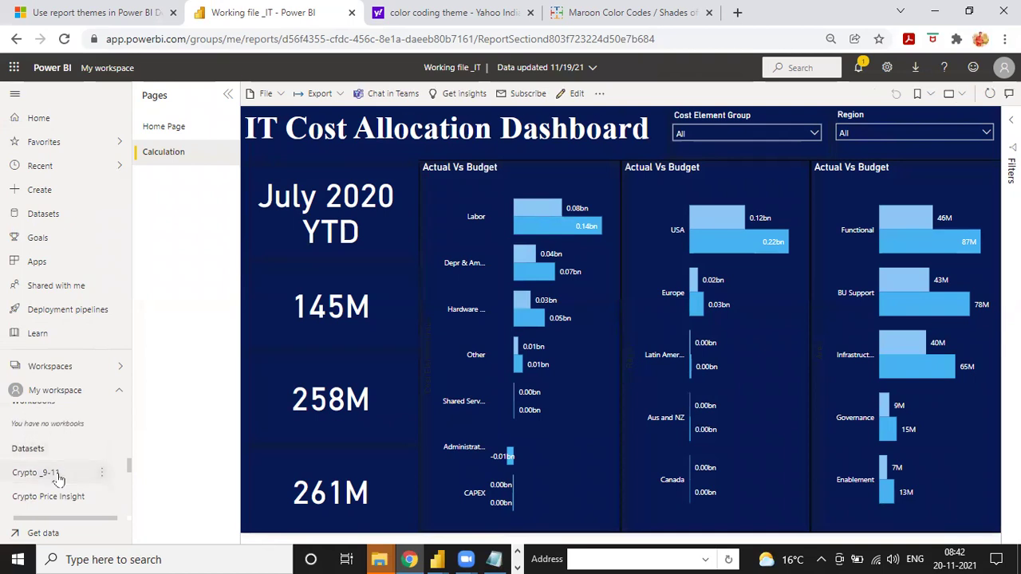
{"action": "scroll", "coordinate": [92, 442], "scroll_direction": "up", "scroll_amount": 1}
{"action": "scroll", "coordinate": [91, 441], "scroll_direction": "up", "scroll_amount": 5}
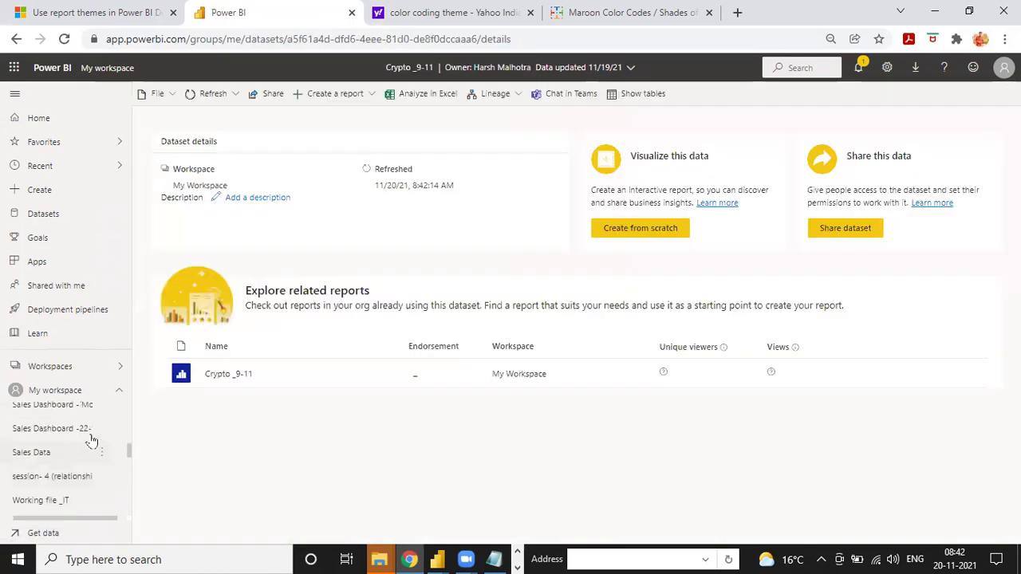
{"action": "scroll", "coordinate": [91, 441], "scroll_direction": "up", "scroll_amount": 1}
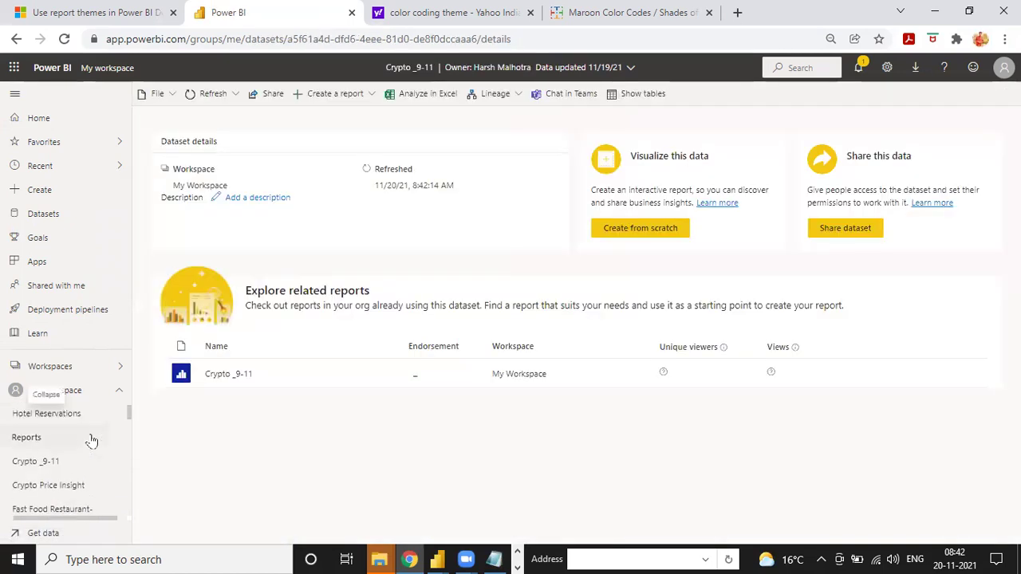
{"action": "left_click", "coordinate": [66, 463]}
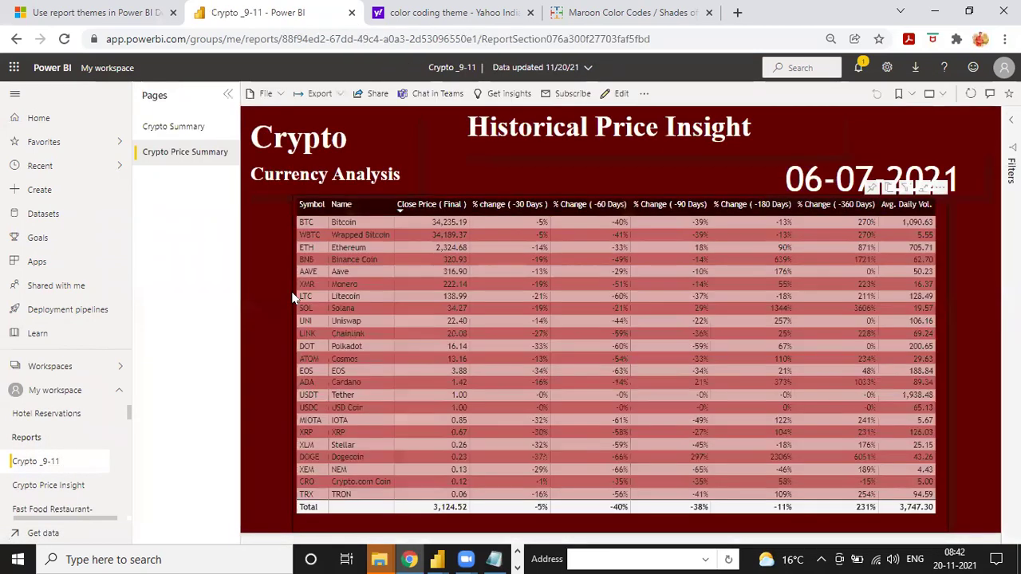
{"action": "left_click", "coordinate": [194, 131]}
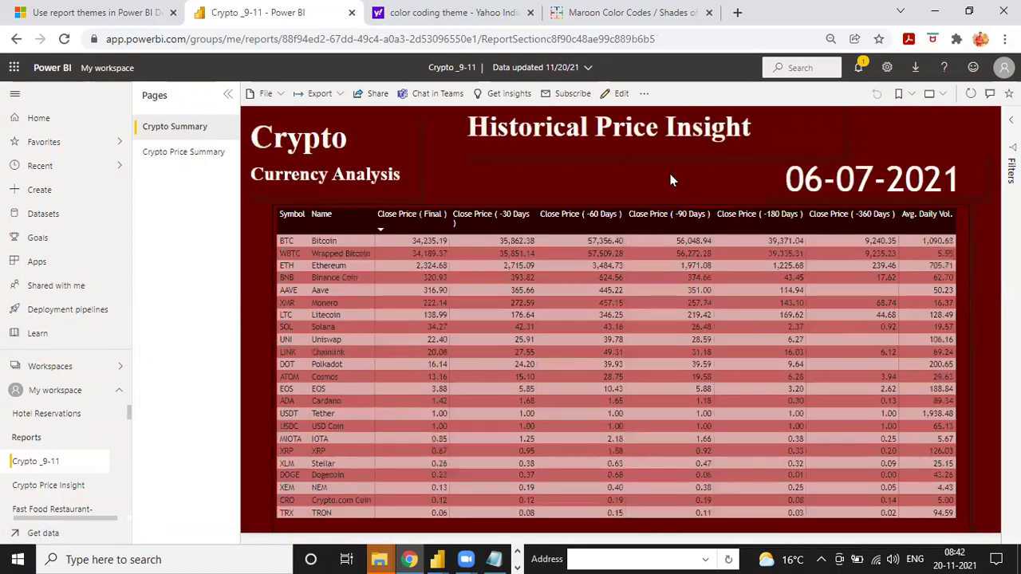
{"action": "left_click", "coordinate": [170, 158]}
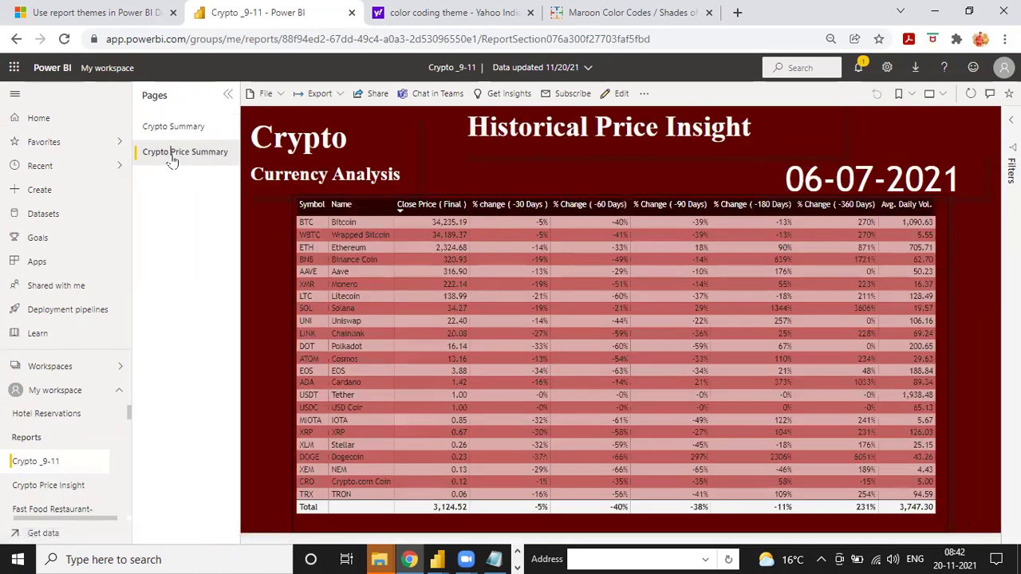
- Export the published report as a PDF with current values, excluding hidden report tabs
{"action": "left_click", "coordinate": [266, 94]}
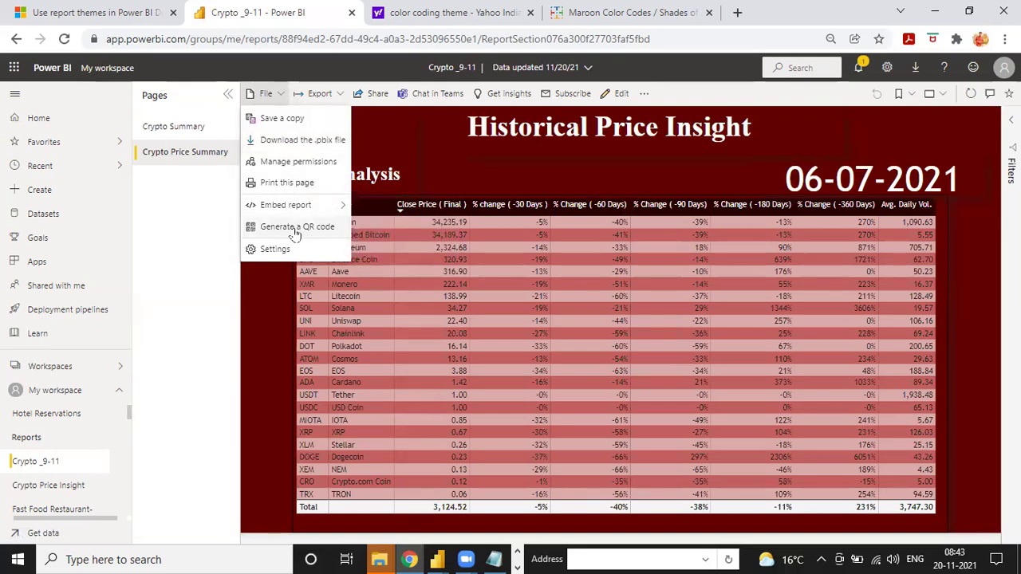
{"action": "left_click", "coordinate": [316, 94]}
{"action": "left_click", "coordinate": [318, 93]}
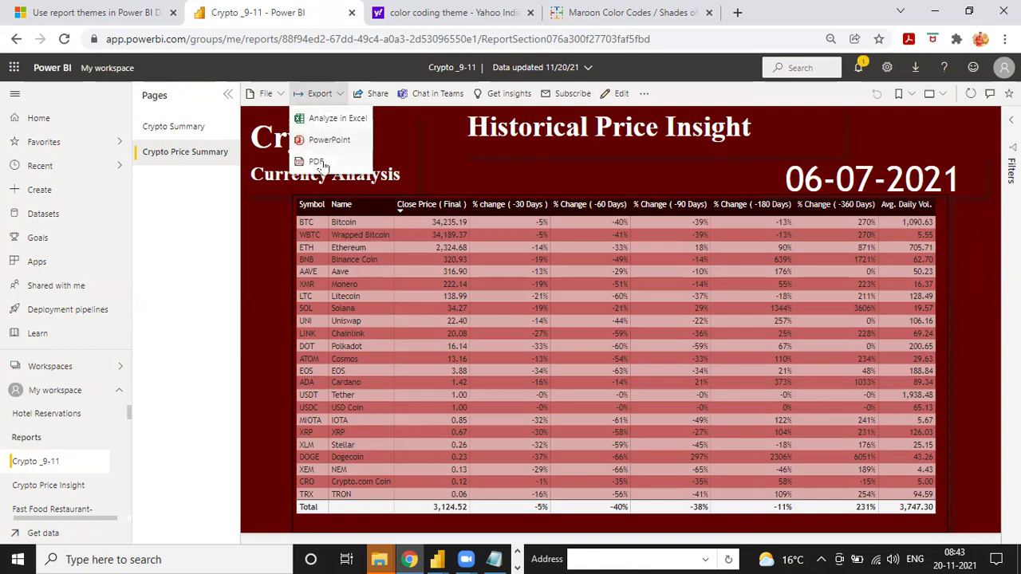
{"action": "left_click", "coordinate": [317, 163]}
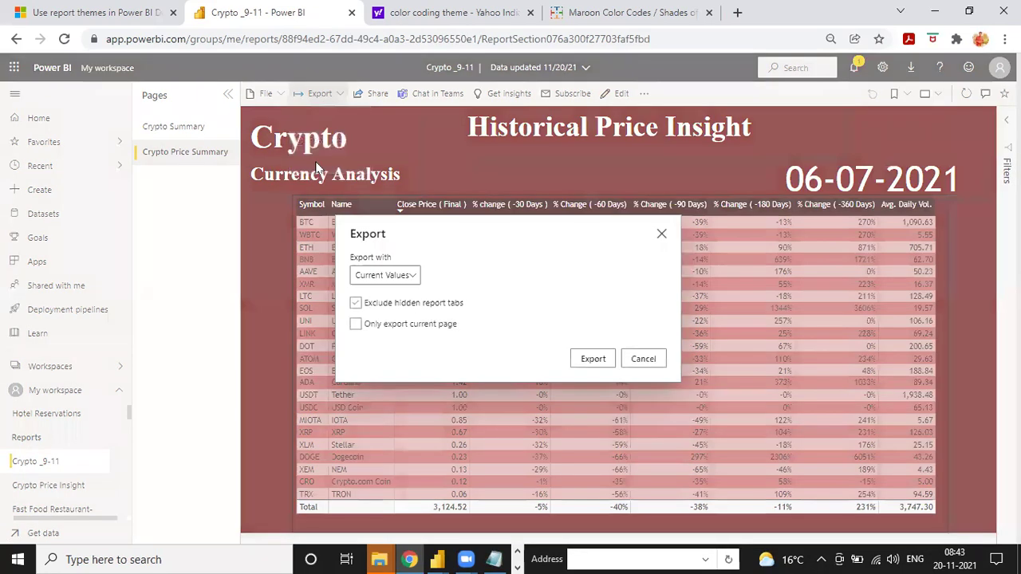
{"action": "left_click", "coordinate": [592, 359]}
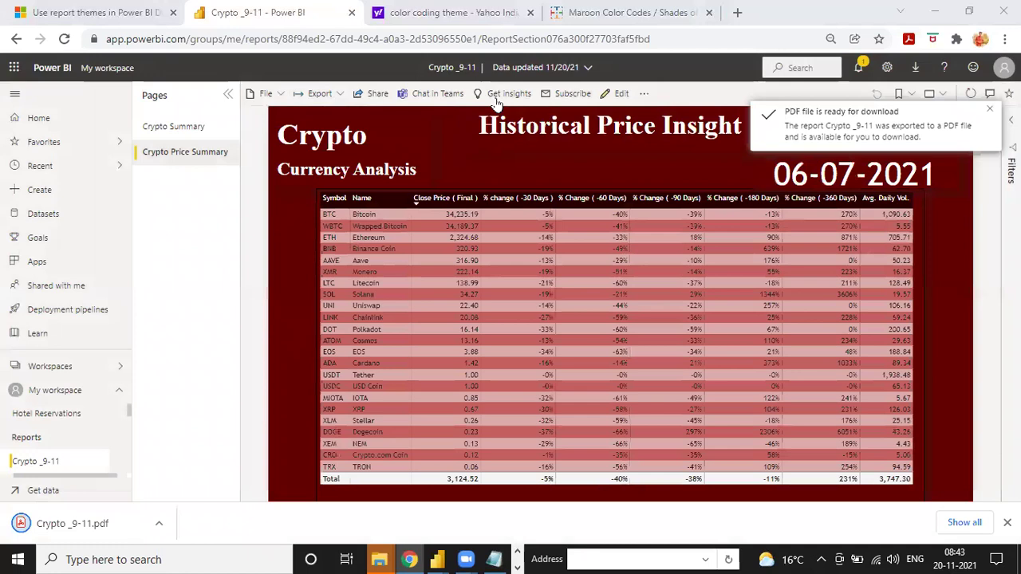
- Open the exported Crypto _9-11.pdf and look through both of its pages, zoomed out to 25%
{"action": "left_click", "coordinate": [90, 527]}
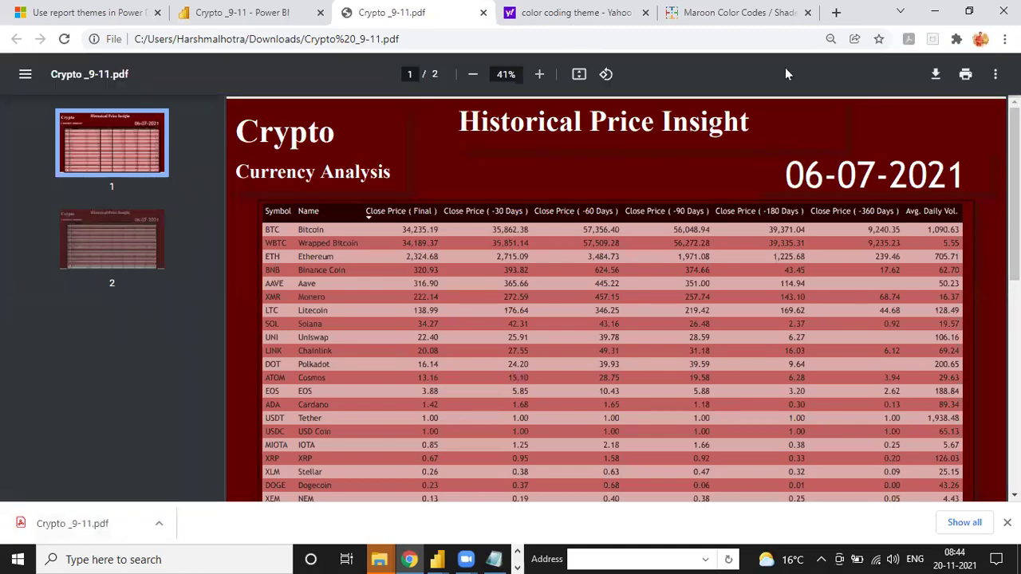
{"action": "left_click", "coordinate": [677, 75]}
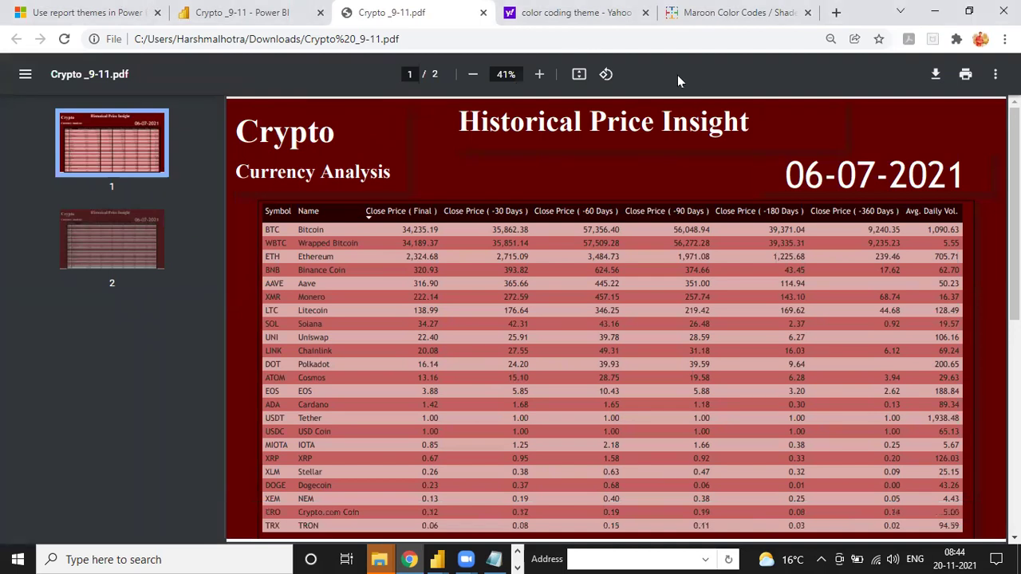
{"action": "left_click", "coordinate": [93, 231]}
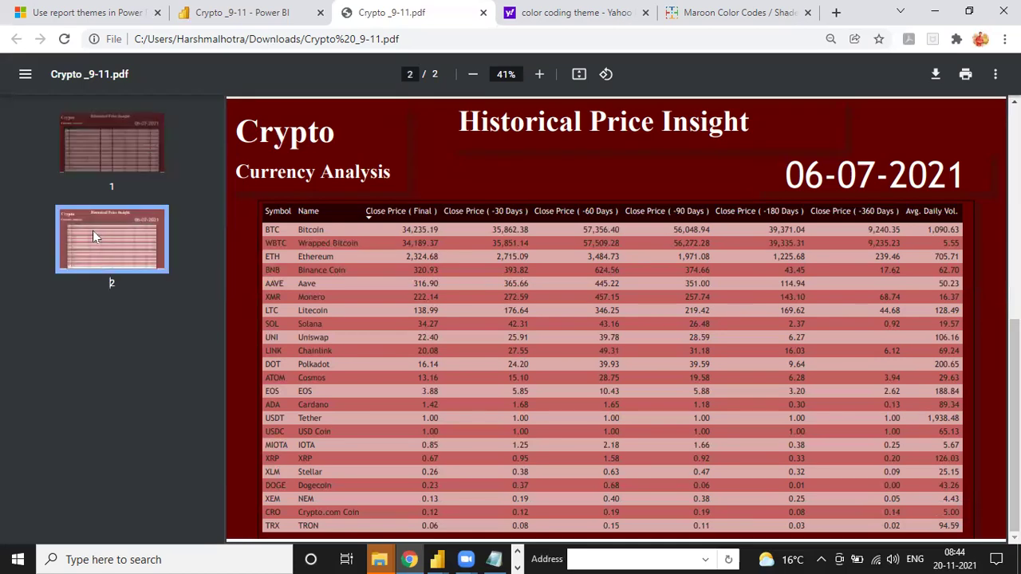
{"action": "left_click", "coordinate": [149, 142]}
{"action": "scroll", "coordinate": [390, 260], "scroll_direction": "down", "scroll_amount": 2}
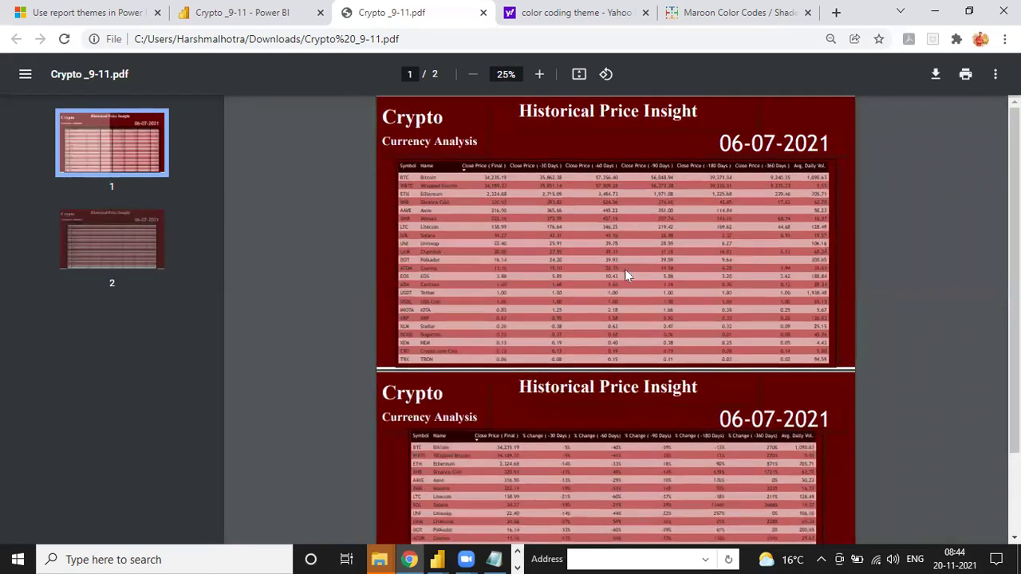
{"action": "scroll", "coordinate": [624, 269], "scroll_direction": "down", "scroll_amount": 1}
{"action": "scroll", "coordinate": [625, 269], "scroll_direction": "up", "scroll_amount": 1}
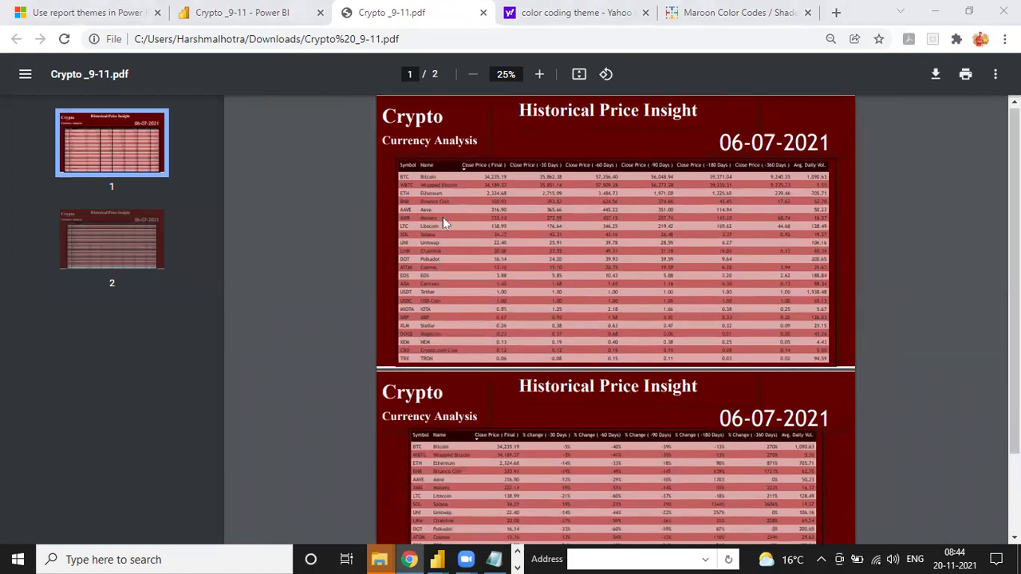
{"action": "left_click", "coordinate": [279, 13]}
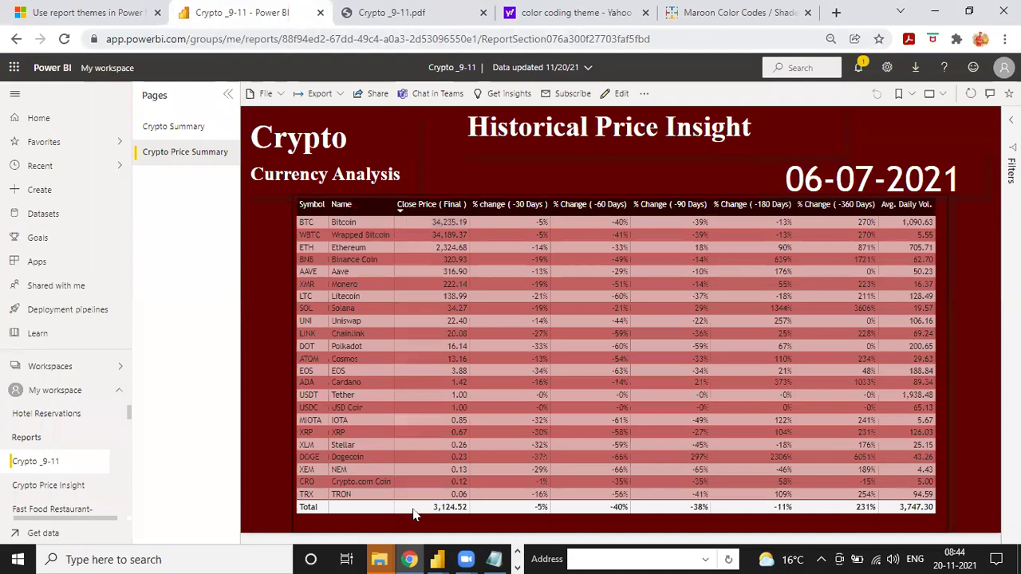
{"action": "key", "text": "ctrl+5"}
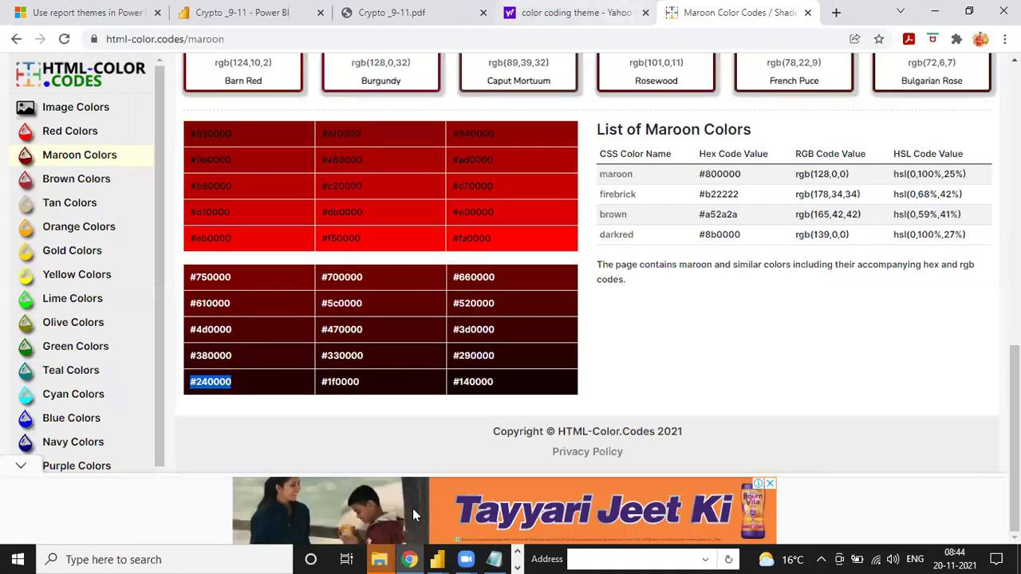
{"action": "key", "text": "ctrl+4"}
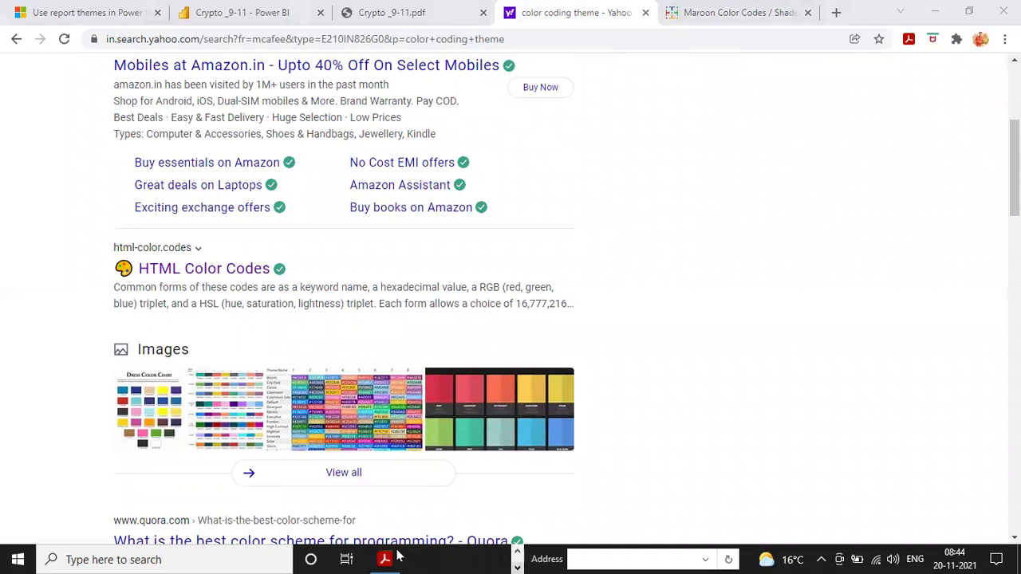
{"action": "left_click", "coordinate": [385, 559]}
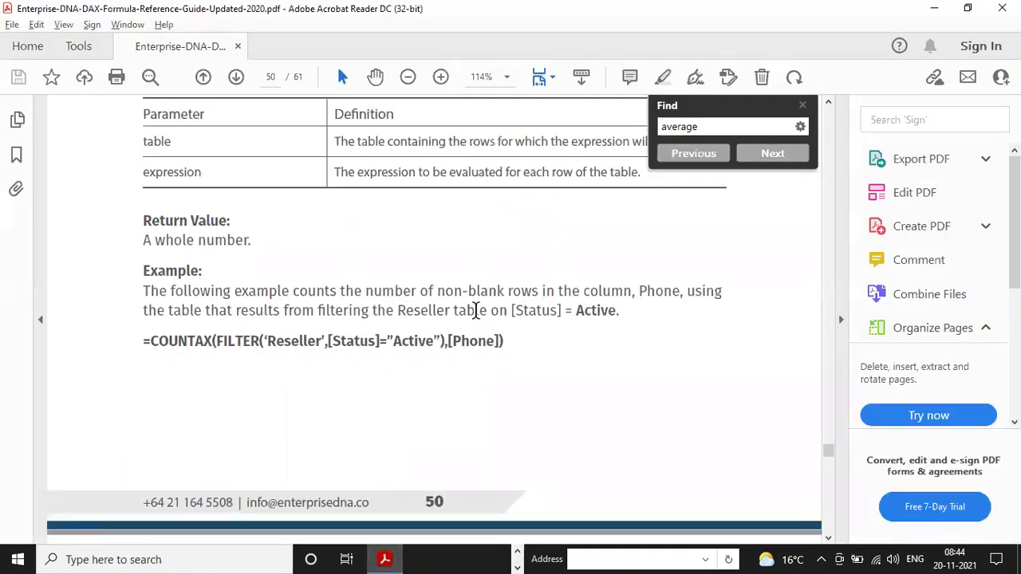
{"action": "scroll", "coordinate": [450, 415], "scroll_direction": "down", "scroll_amount": 3}
{"action": "scroll", "coordinate": [450, 415], "scroll_direction": "down", "scroll_amount": 15}
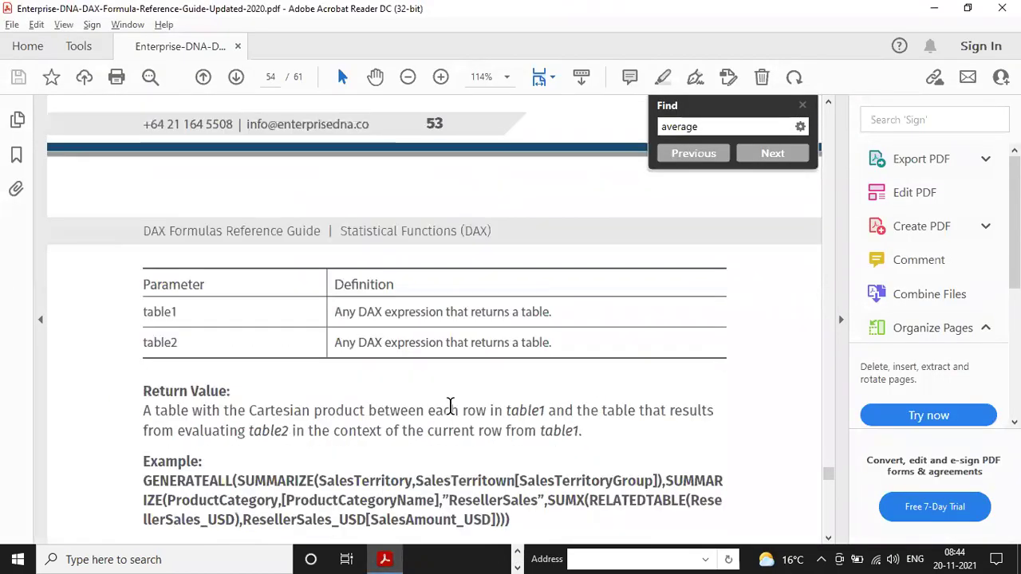
{"action": "left_click", "coordinate": [520, 554]}
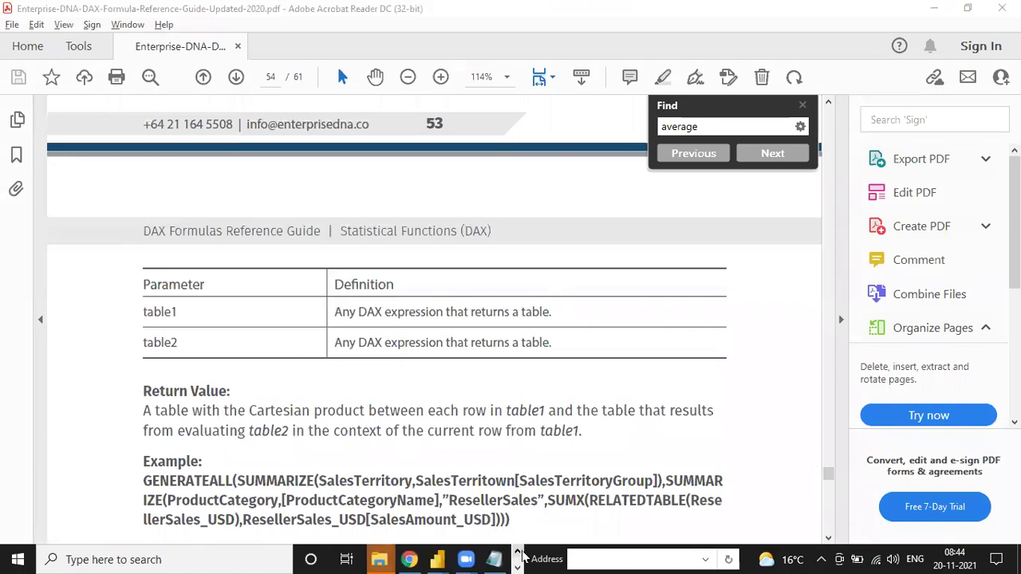
- Switch back to the Crypto _9-11 report in Power BI Desktop to view the Crypto Price Summary page
{"action": "left_click", "coordinate": [408, 558]}
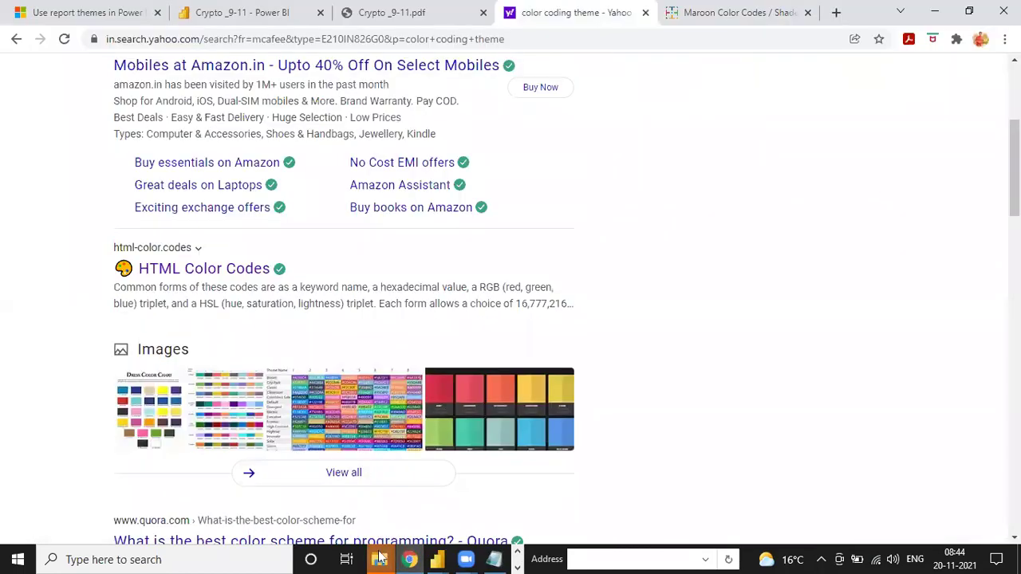
{"action": "mouse_move", "coordinate": [380, 558]}
{"action": "mouse_move", "coordinate": [437, 559]}
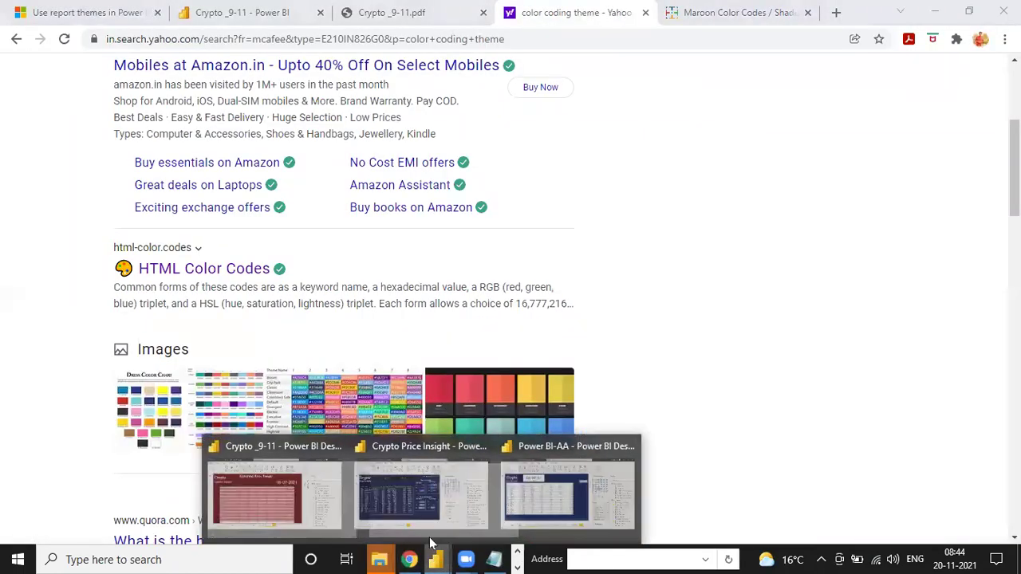
{"action": "left_click", "coordinate": [283, 492]}
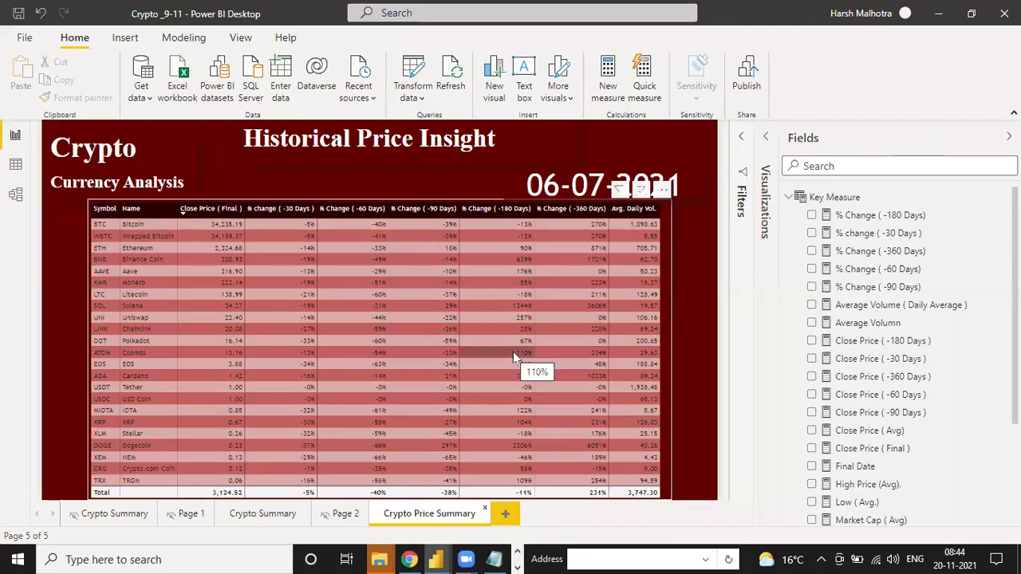